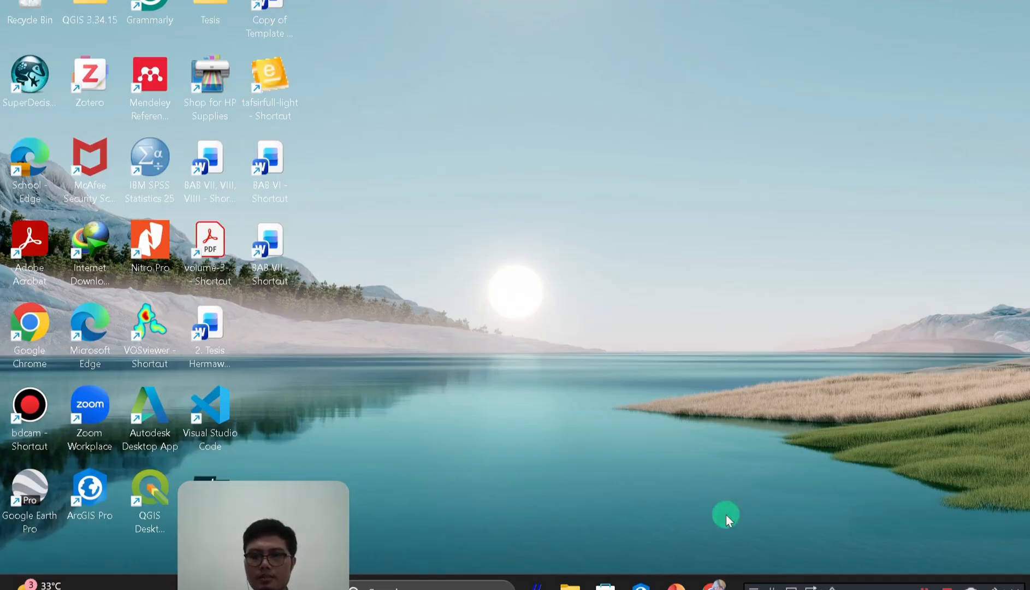
Switch to the open ArcGIS Pro start window
mouse_move(640, 585)
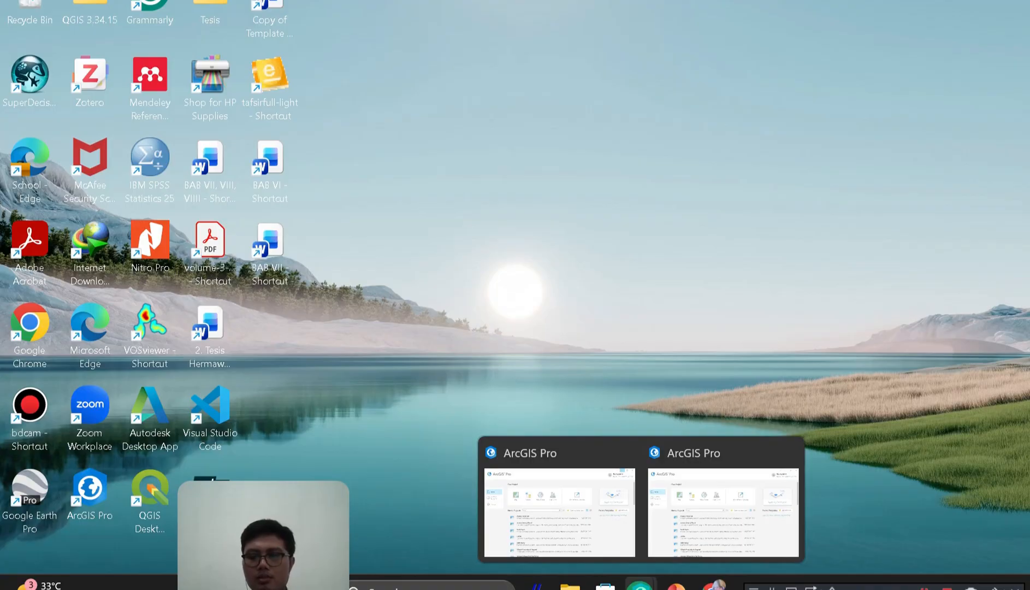
left_click(792, 455)
left_click(661, 487)
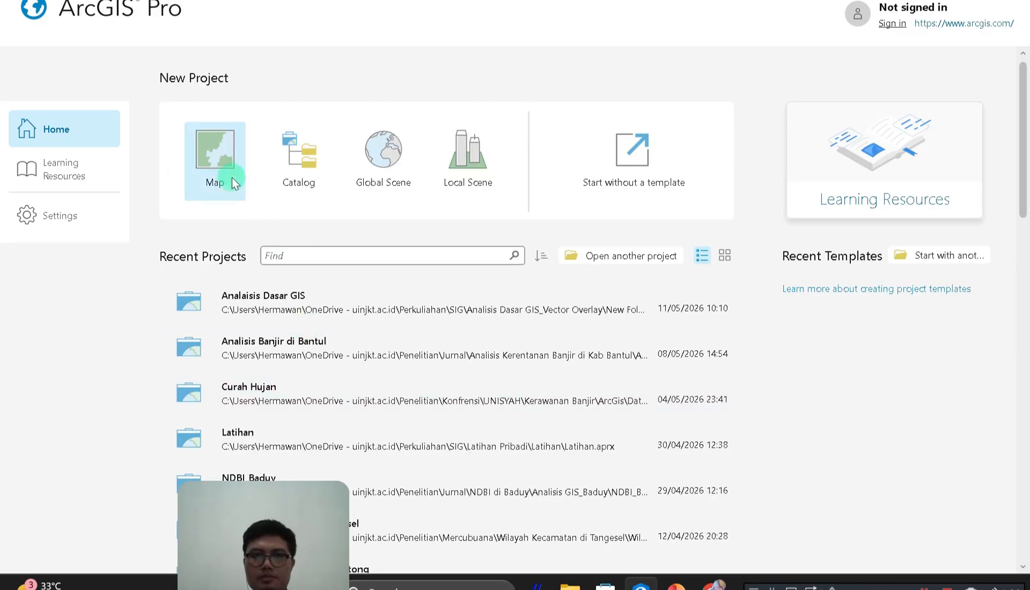
left_click(228, 173)
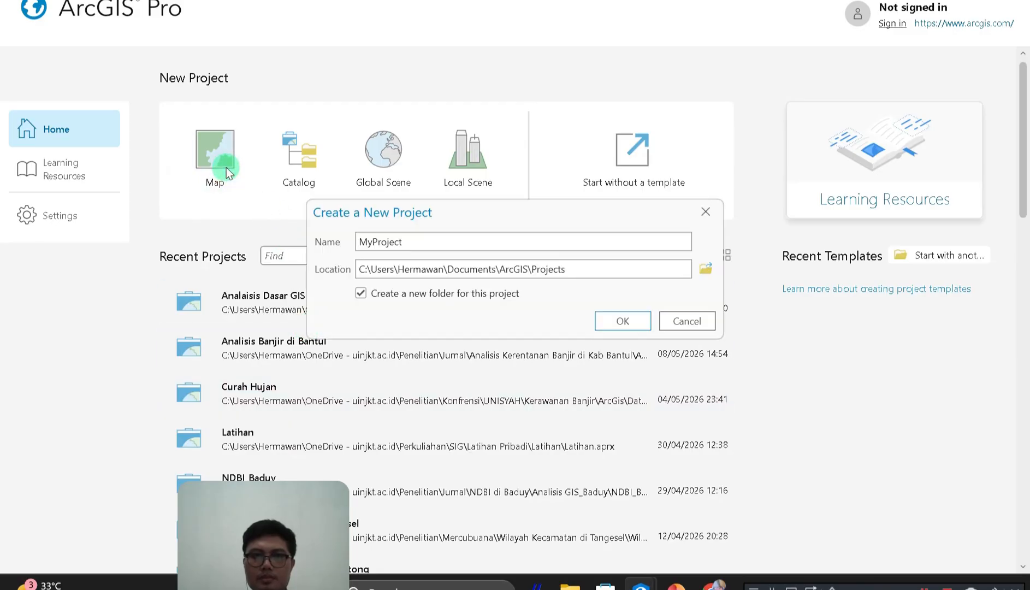
left_click(490, 250)
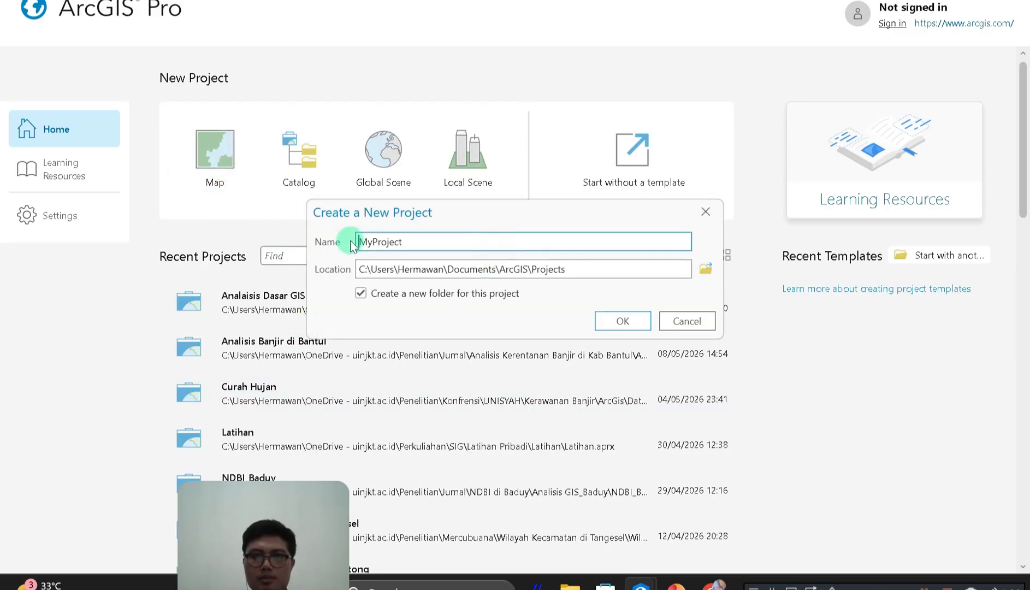
left_click_drag(406, 239, 291, 247)
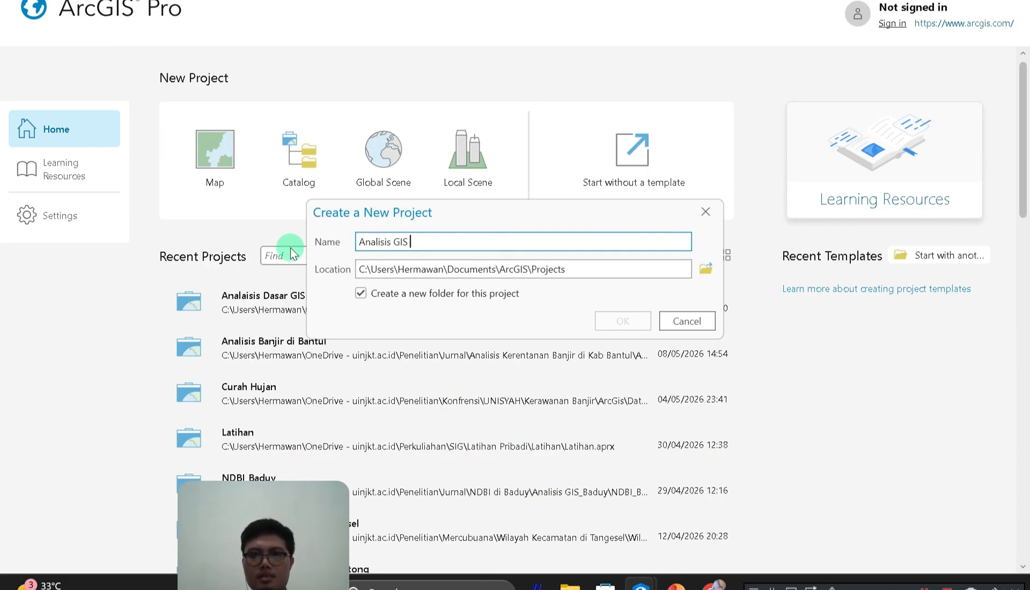
type("Analisis GIS Dasar")
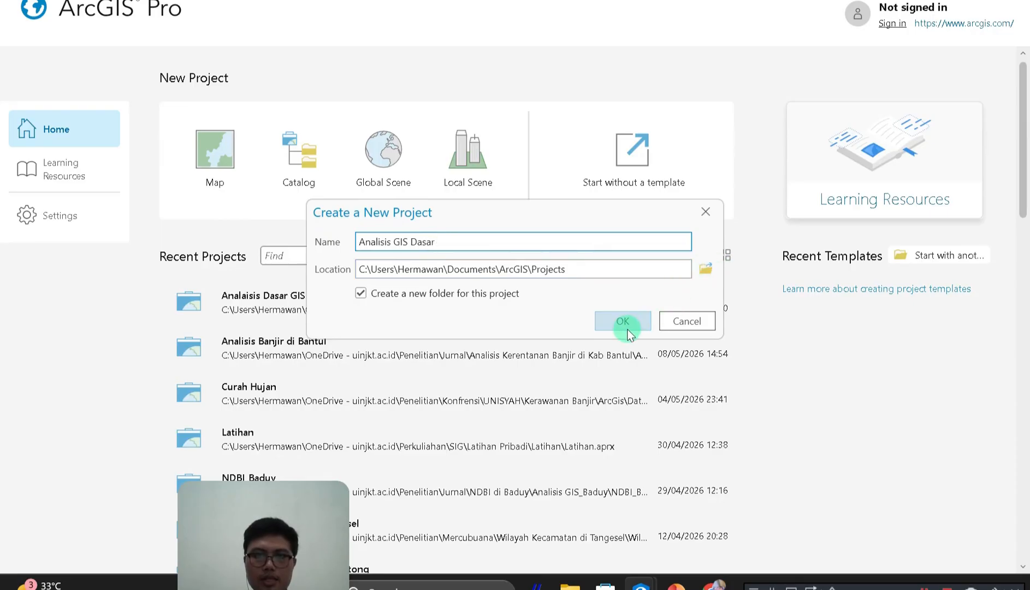
left_click(706, 270)
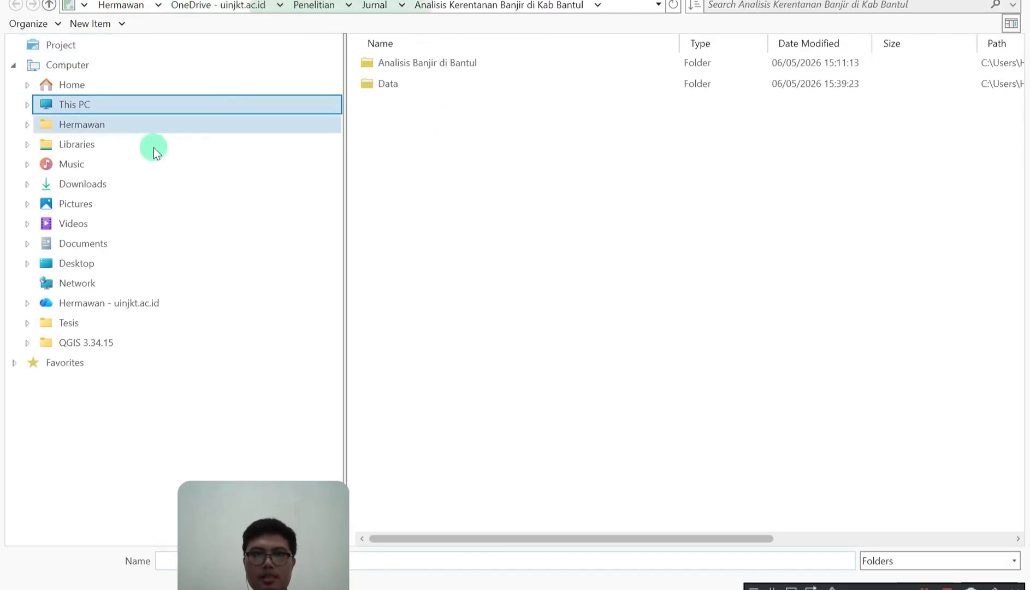
left_click(126, 126)
left_click(121, 146)
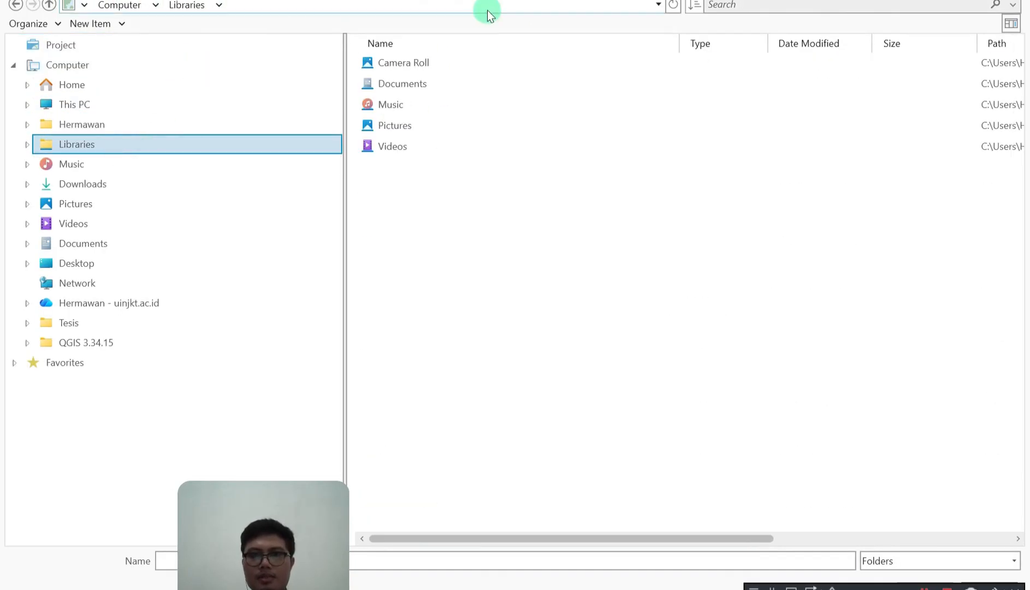
left_click(473, 84)
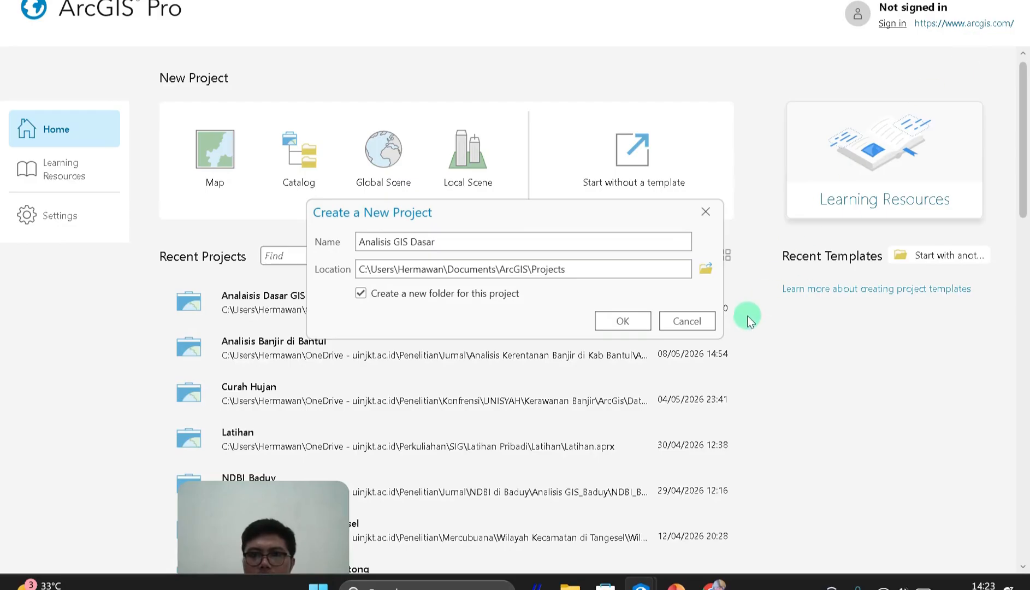
left_click(701, 322)
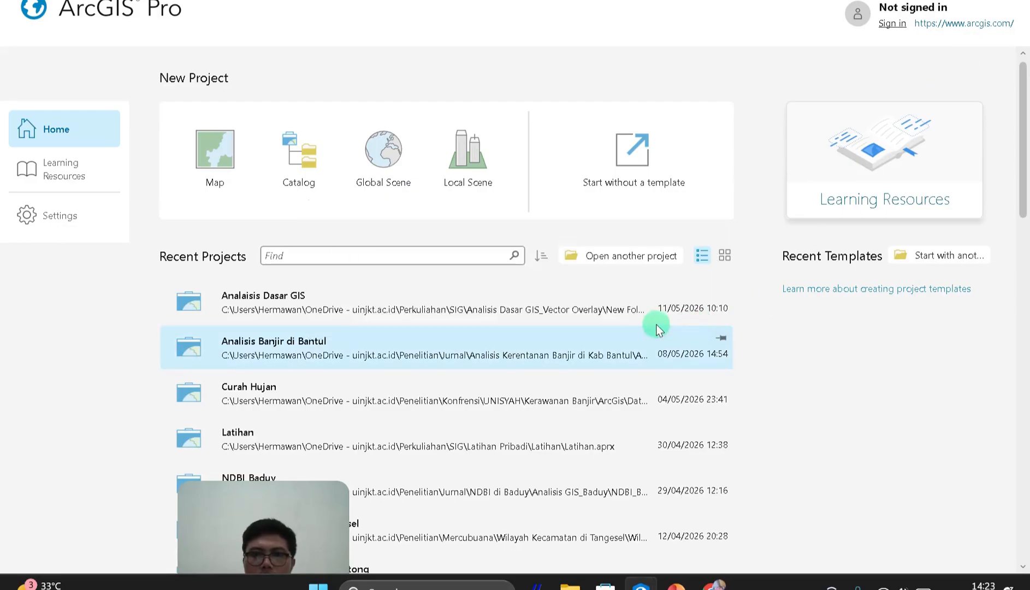
Open the recent project Analaisis Dasar GIS
left_click(305, 311)
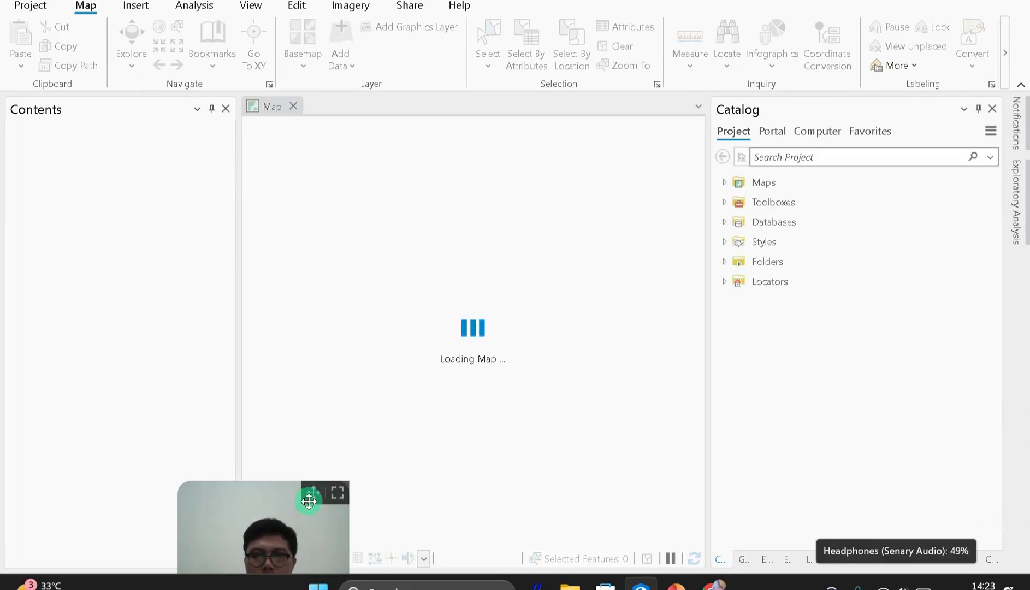
left_click(339, 496)
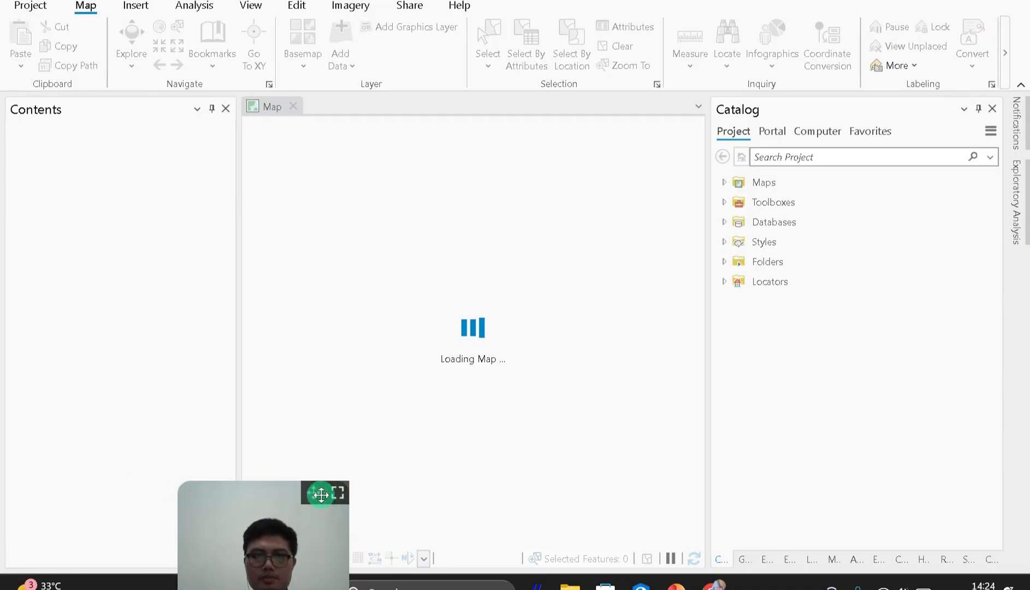
left_click_drag(317, 494, 159, 484)
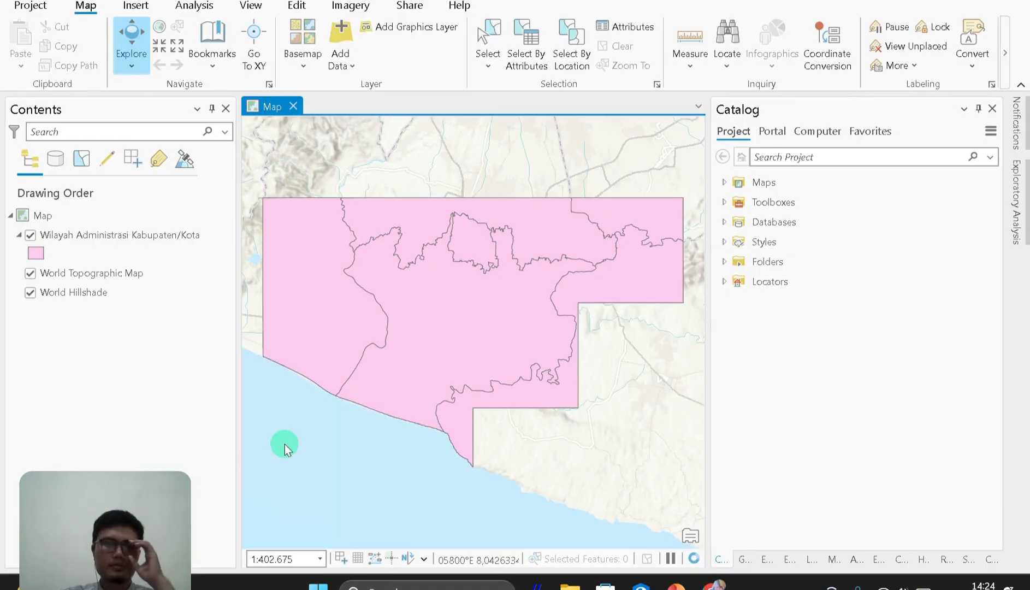
Remove the Wilayah Administrasi Kabupaten/Kota layer from the map
left_click(152, 241)
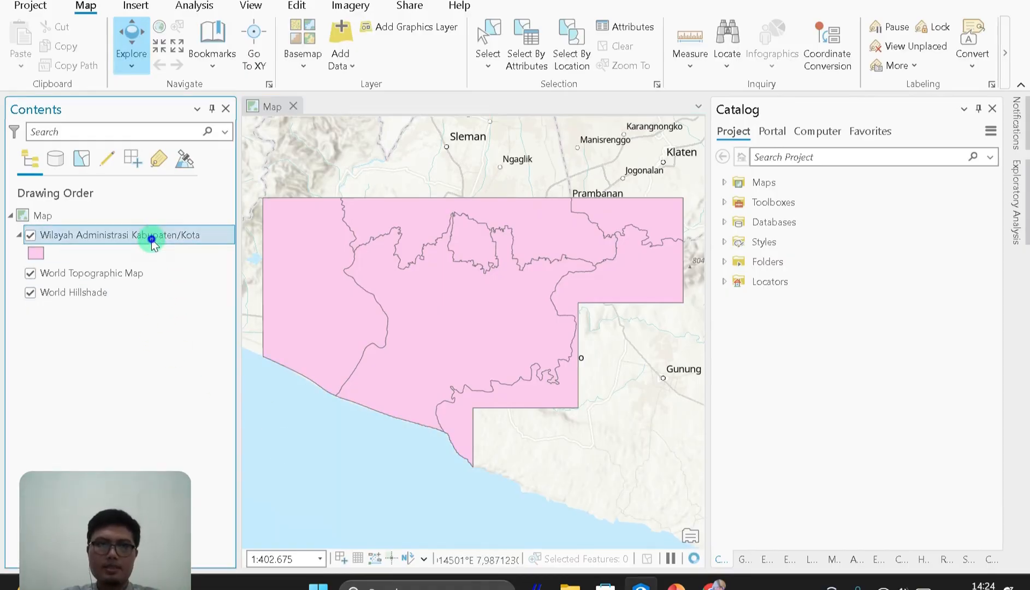
right_click(152, 241)
left_click(211, 6)
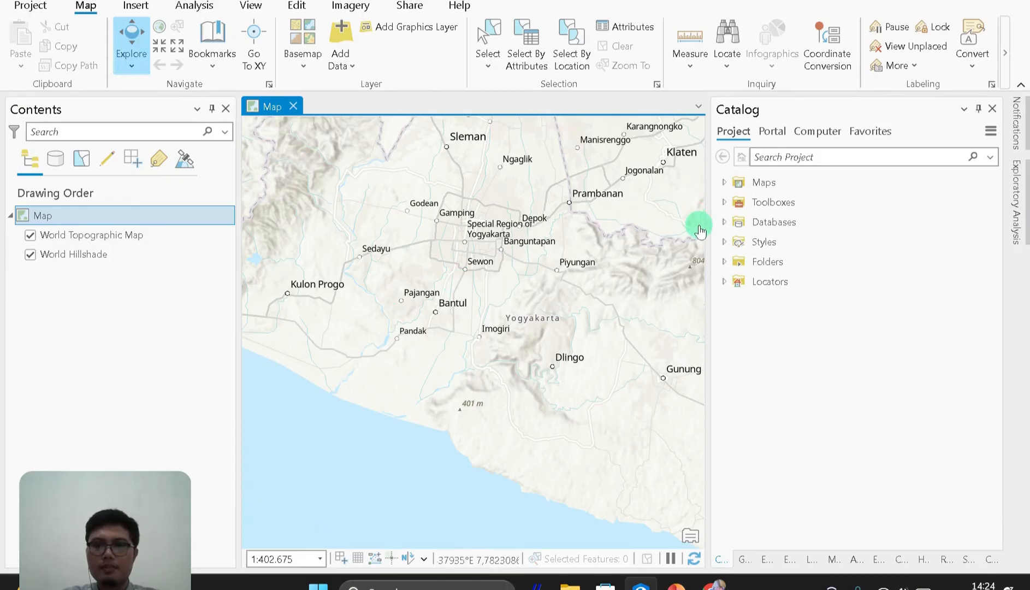
Remove the Bantul folder connection from the project's folders
left_click(723, 262)
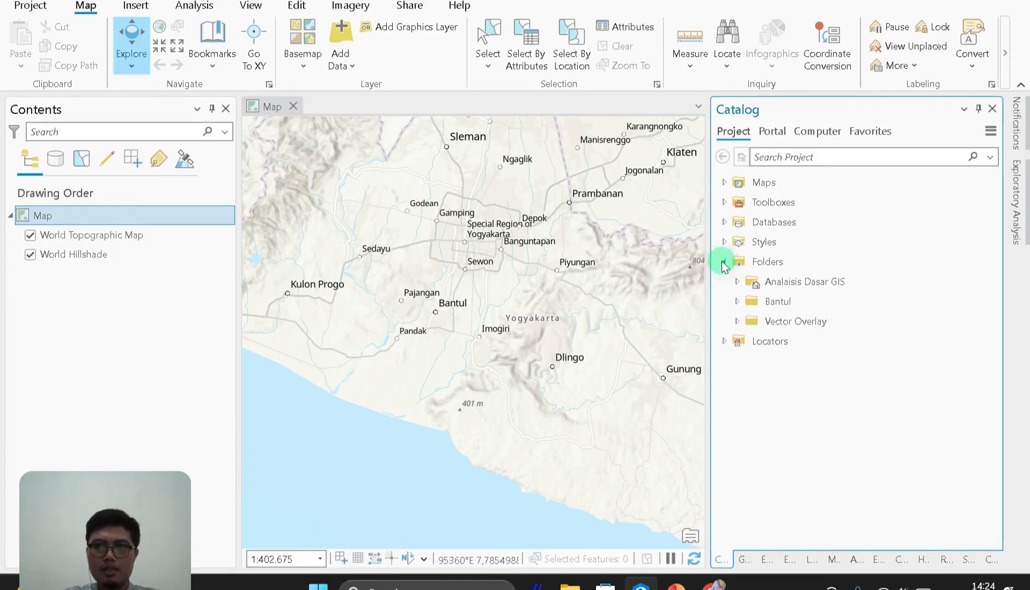
right_click(764, 301)
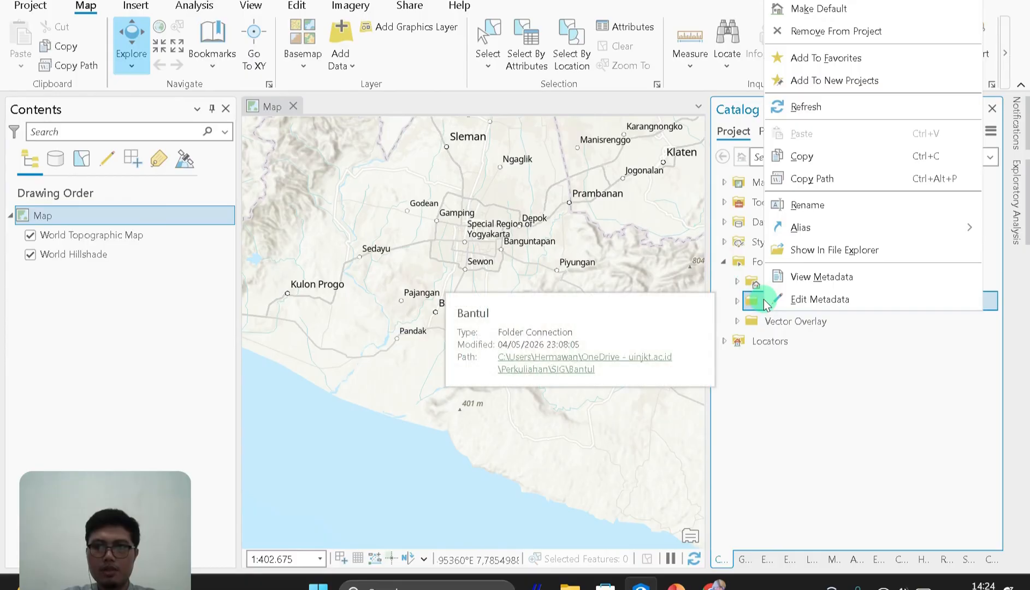
left_click(859, 30)
Add a folder connection to the RBI Bantul folder inside the Data folder of Analisis Kerentanan Banjir di Kab Bantul
left_click(777, 262)
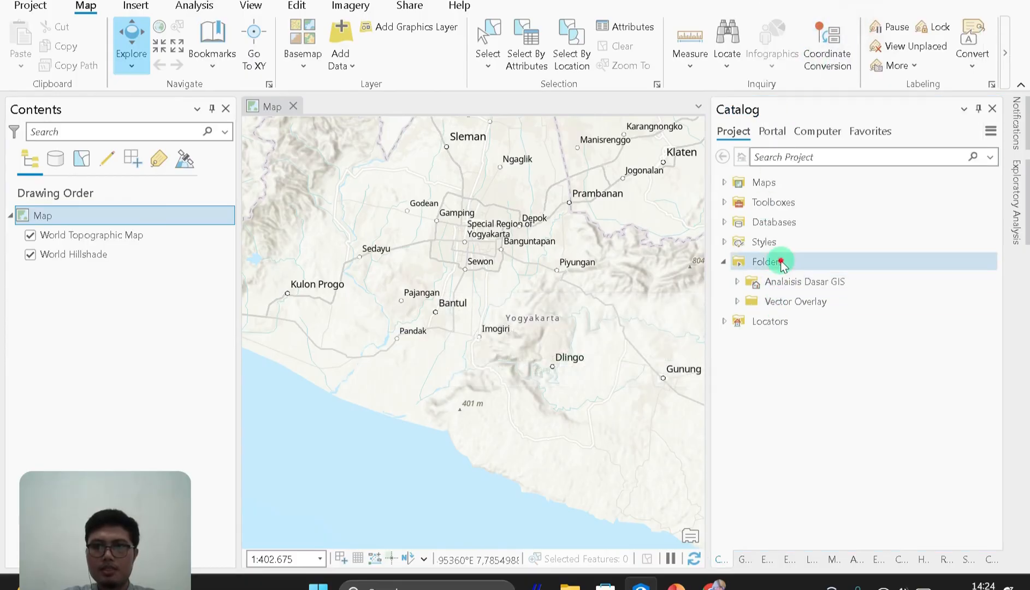
right_click(783, 265)
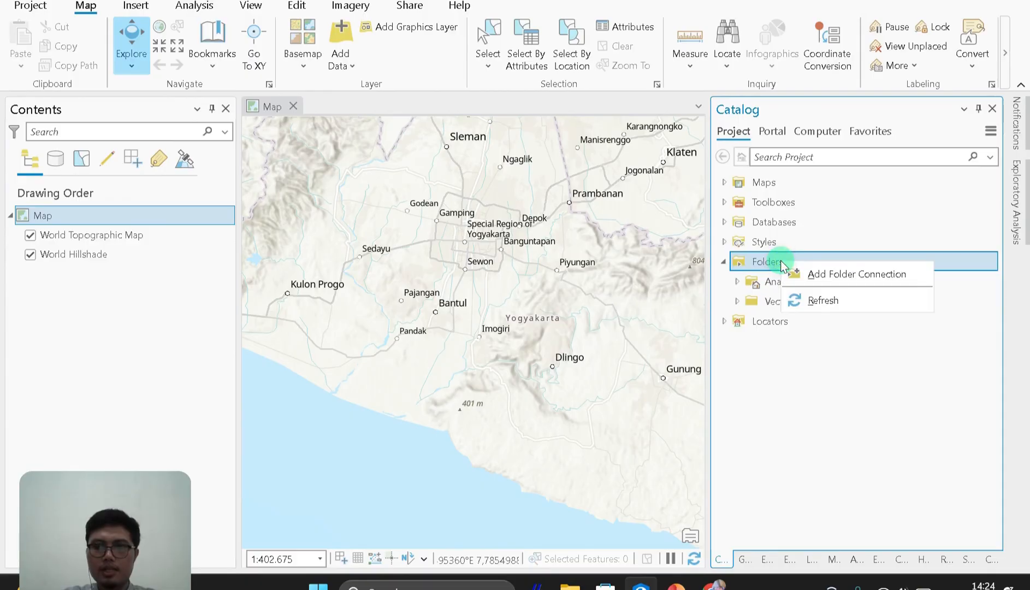
left_click(801, 279)
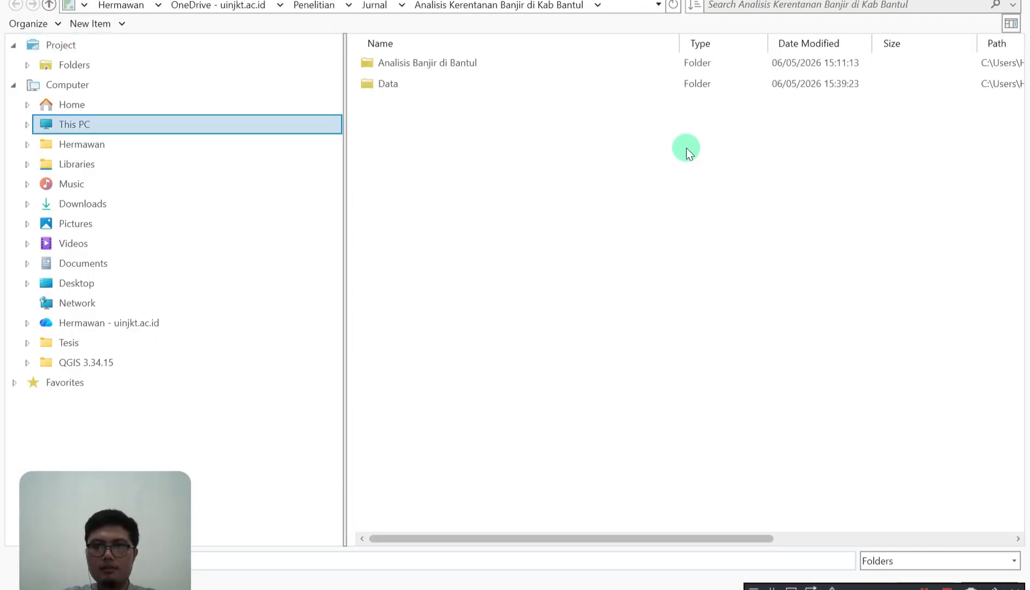
double_click(449, 85)
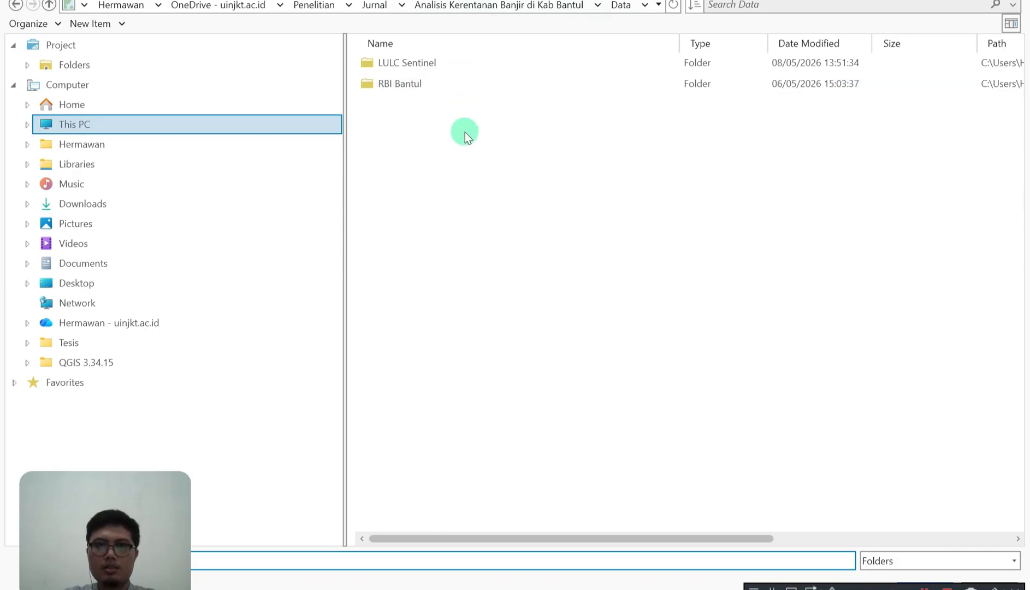
left_click(403, 91)
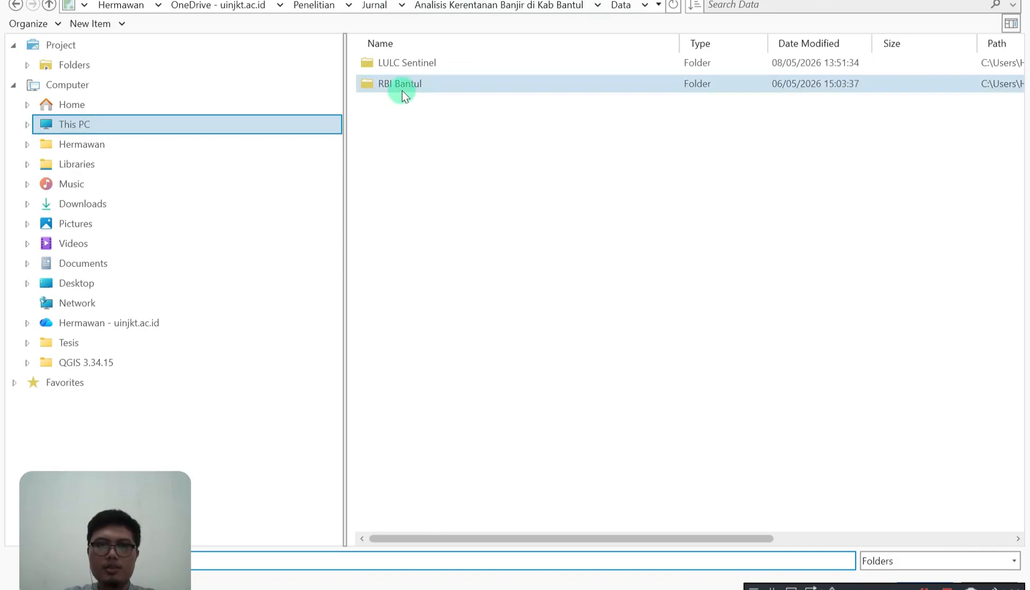
left_click(409, 86)
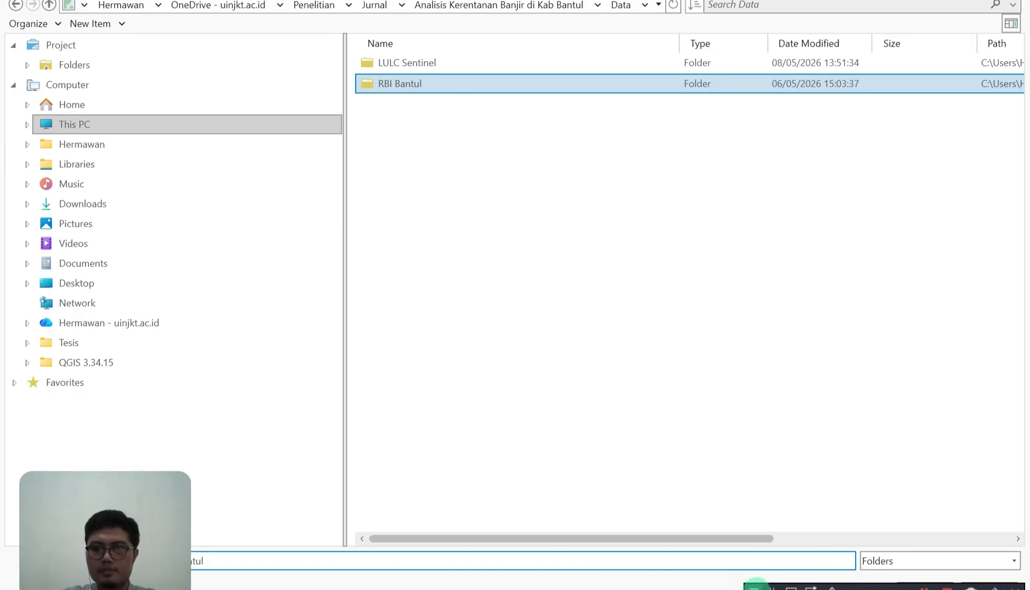
left_click(755, 582)
left_click(664, 583)
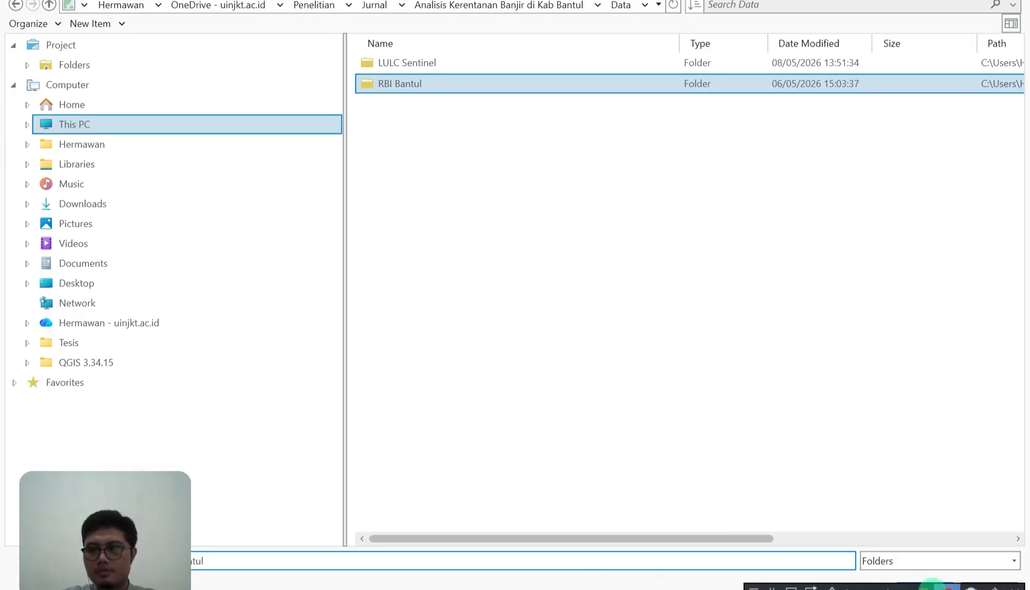
left_click_drag(895, 587, 576, 588)
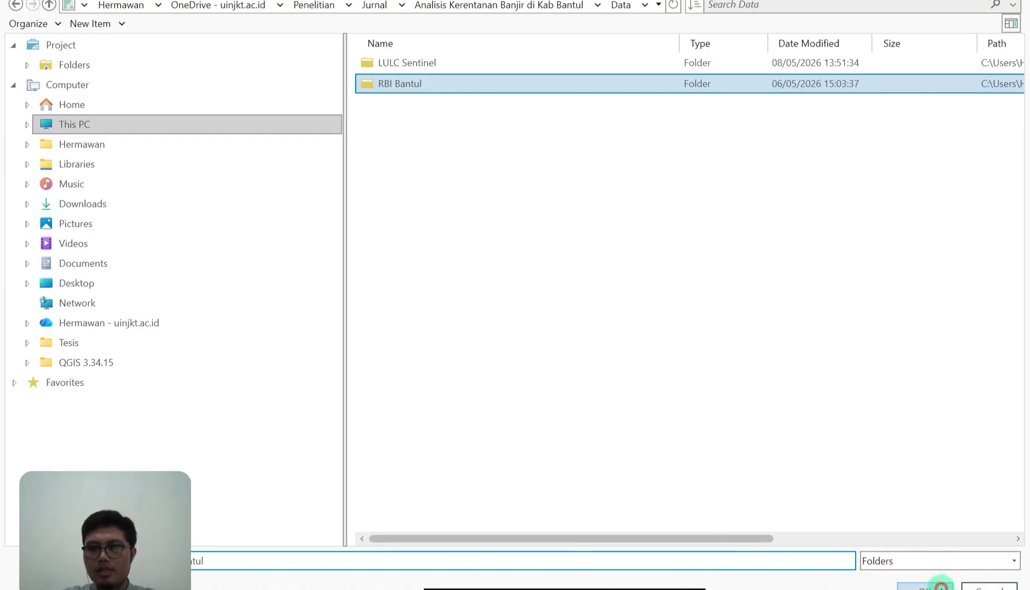
left_click(940, 587)
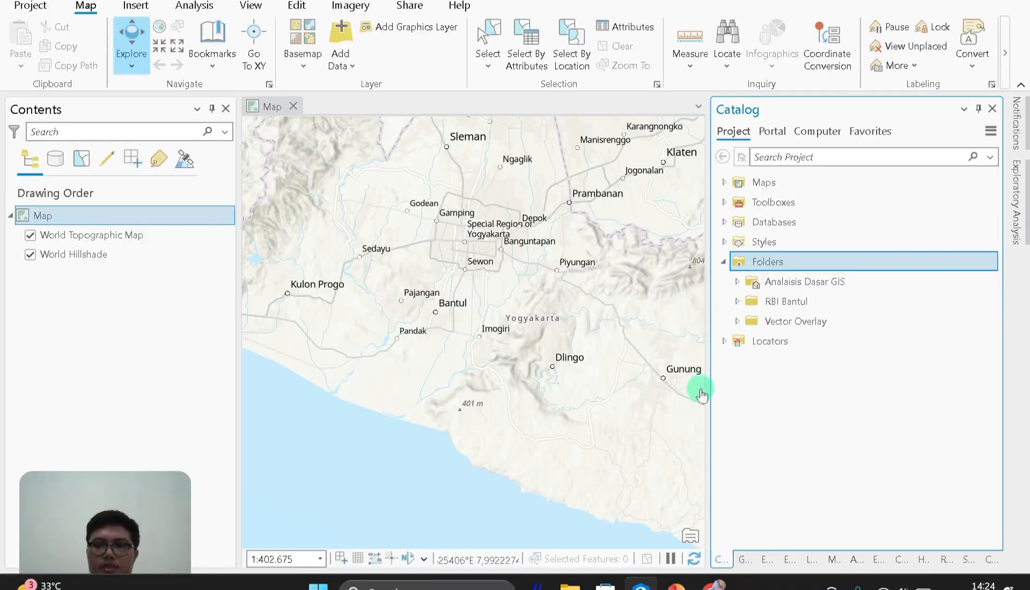
Expand the RBI Bantul connection through KABUPATEN BANTUL to the feature datasets of the 2022_RBI25K_KAB_BANTUL_KUGI50_20221231 geodatabase
left_click(737, 301)
left_click(748, 321)
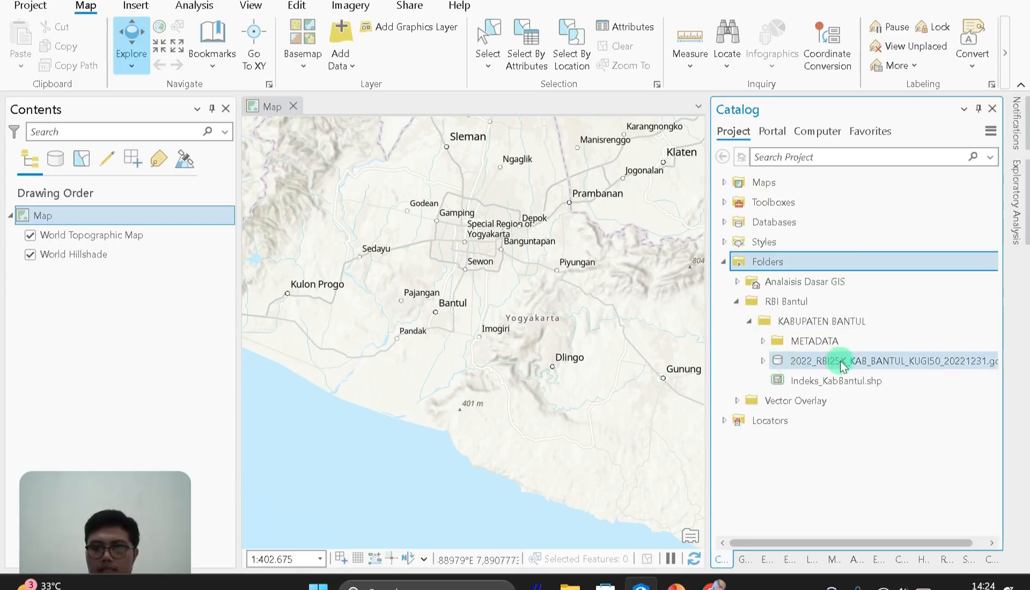
left_click(770, 364)
left_click(763, 361)
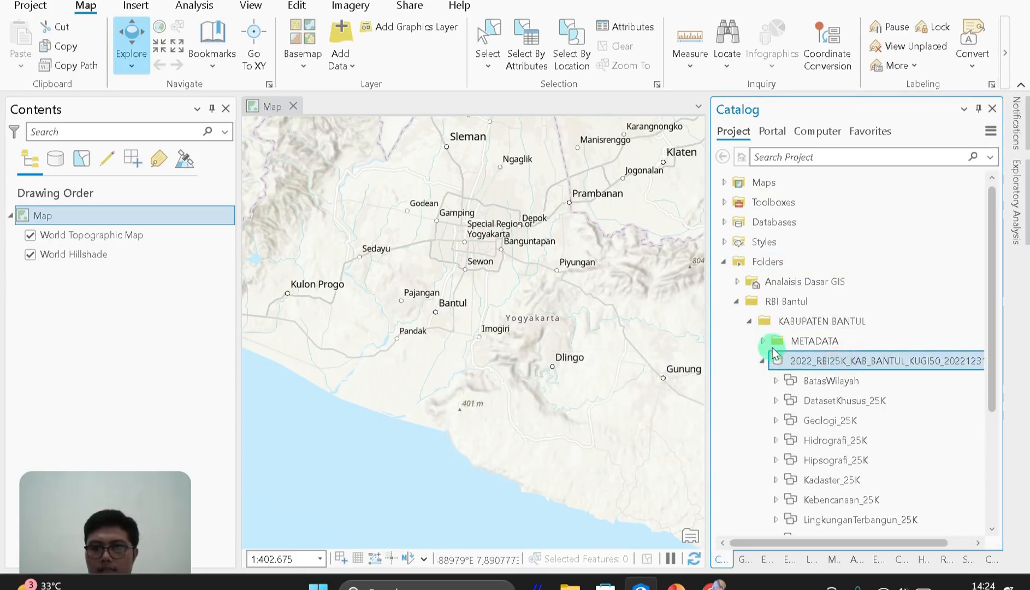
Add the ADMINISTRASI_AR_KABKOTA feature class from the BatasWilayah dataset to the map
scroll(774, 348, "down", 3)
left_click(816, 232)
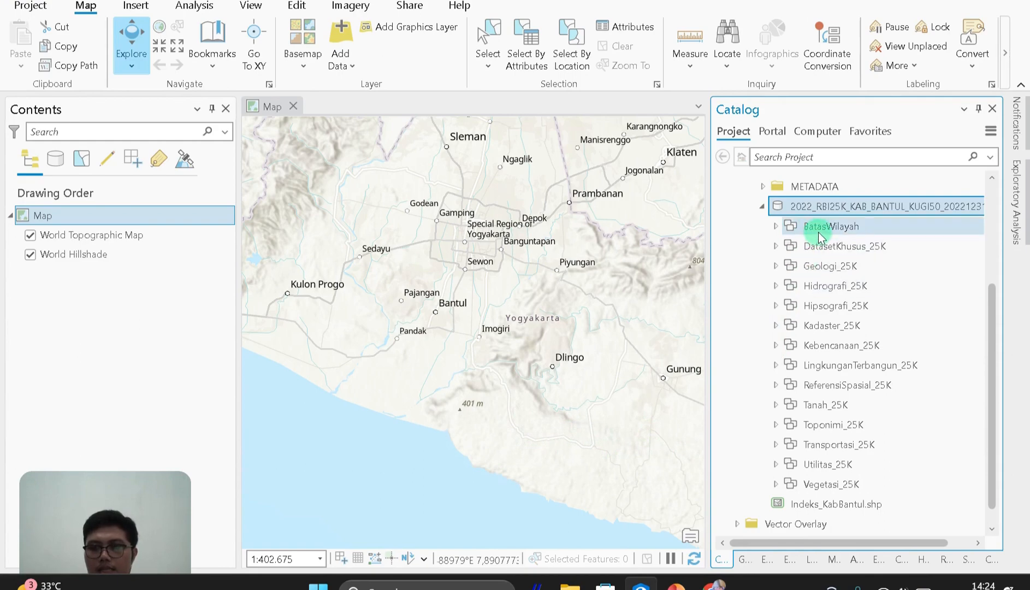
left_click(825, 247)
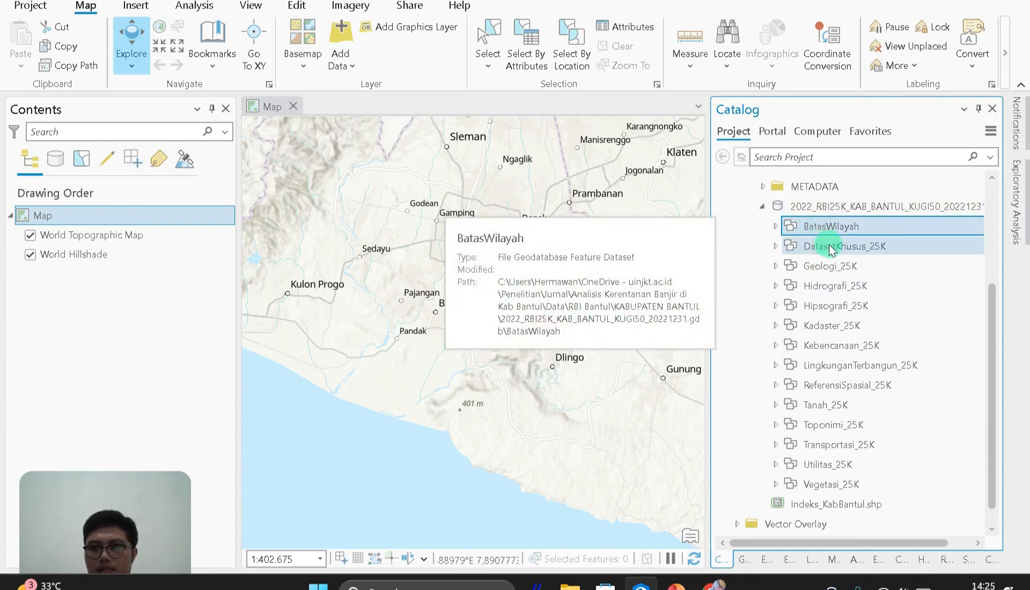
left_click(824, 249)
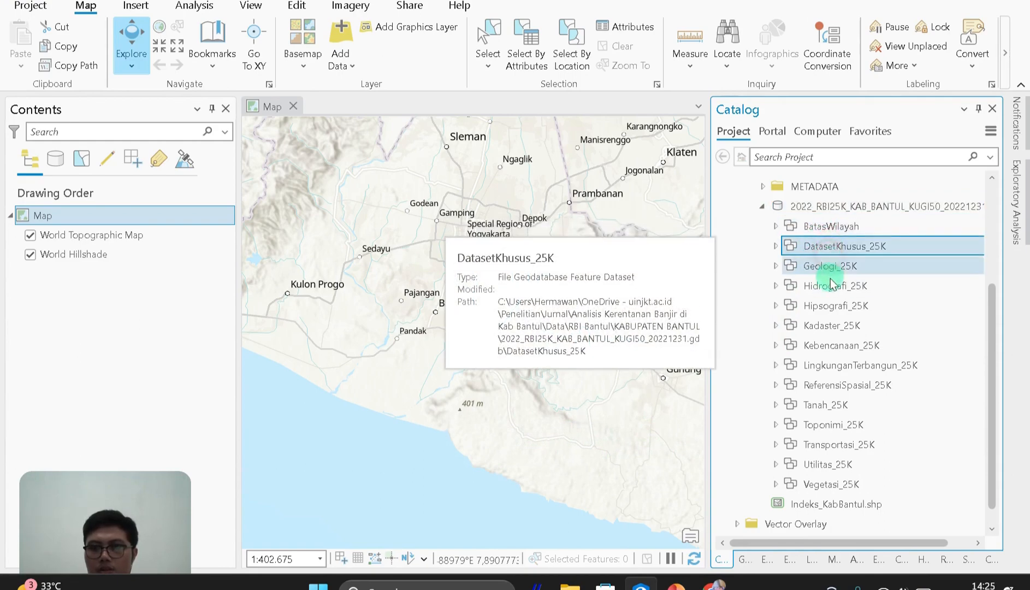
left_click(844, 346)
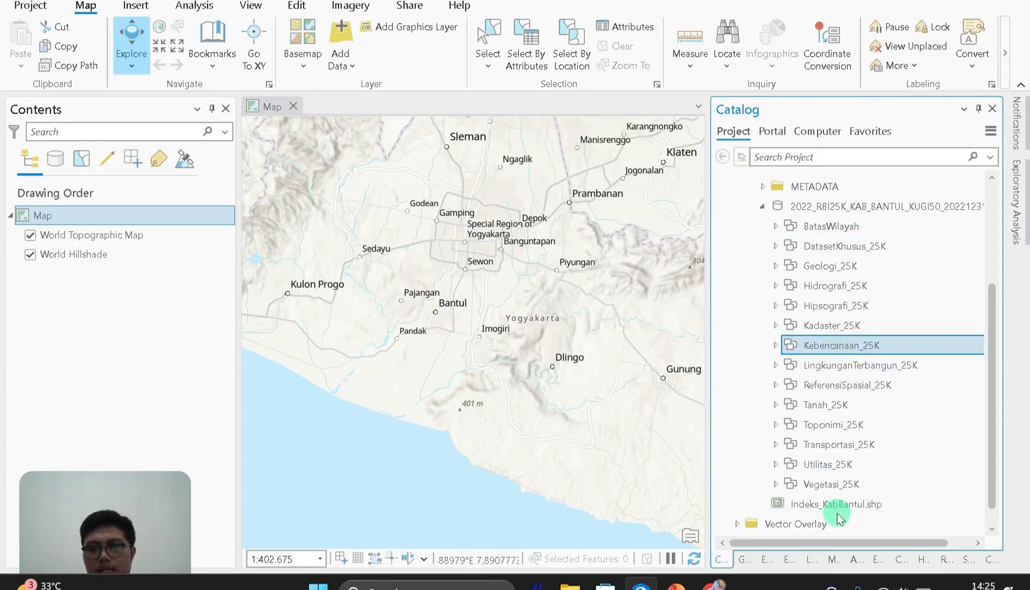
mouse_move(839, 499)
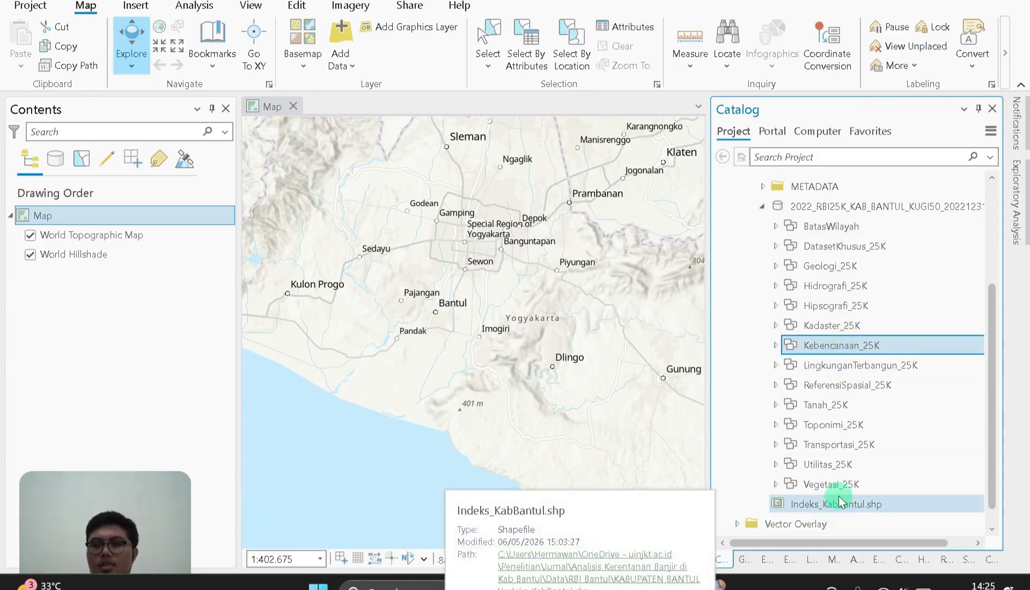
left_click(776, 226)
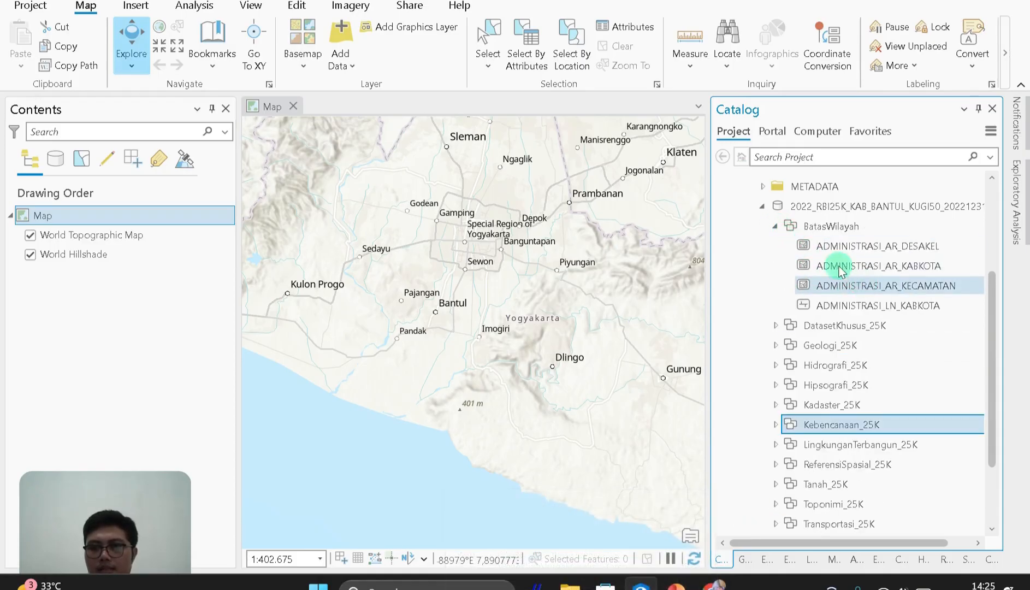
left_click(901, 268)
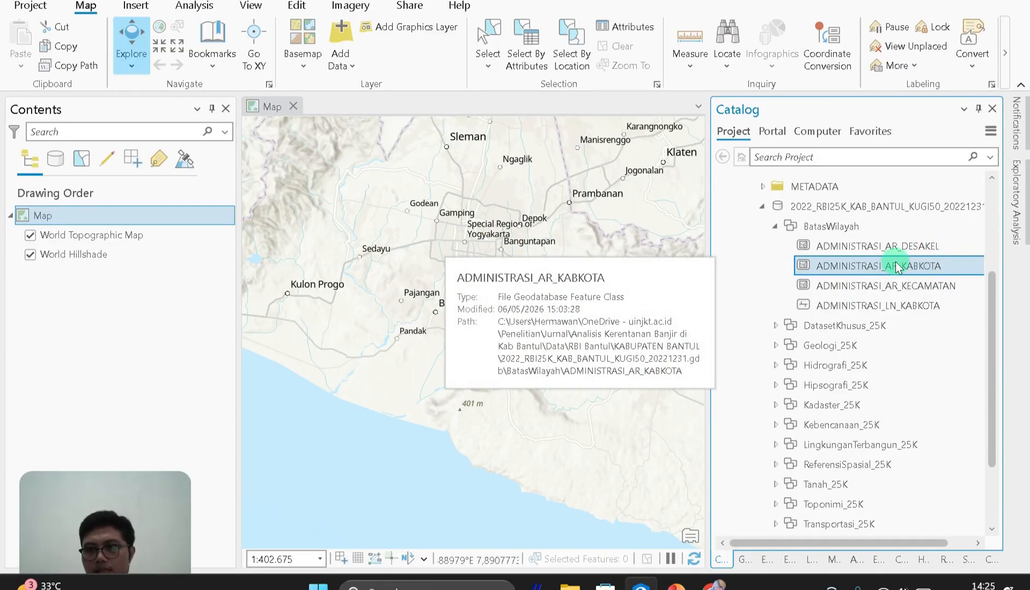
left_click_drag(898, 268, 108, 230)
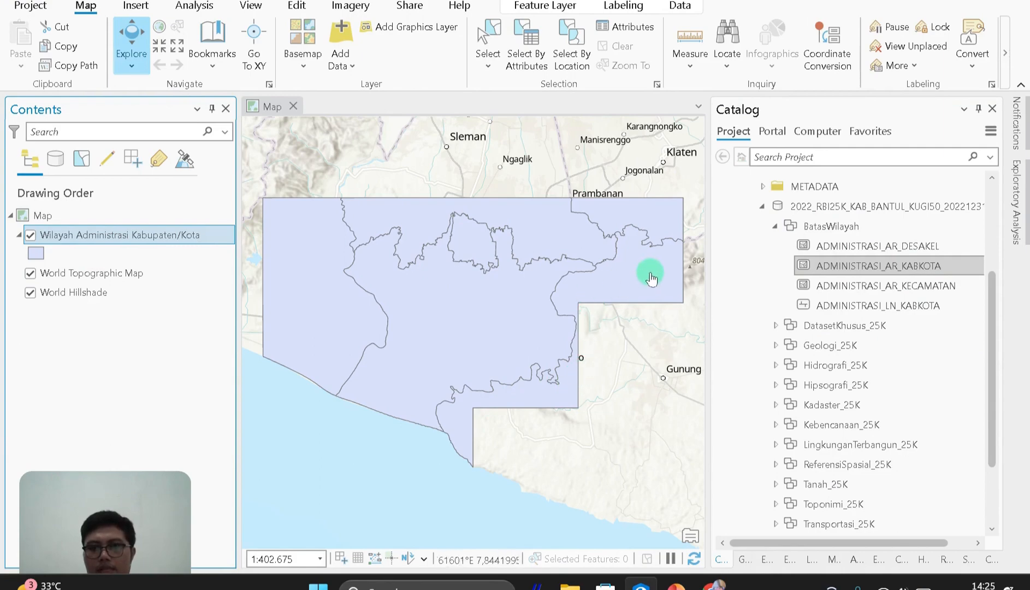
Select the Bantul regency polygon on the map and export it to the project geodatabase as Wilayah_Bantul
left_click(488, 39)
left_click(462, 305)
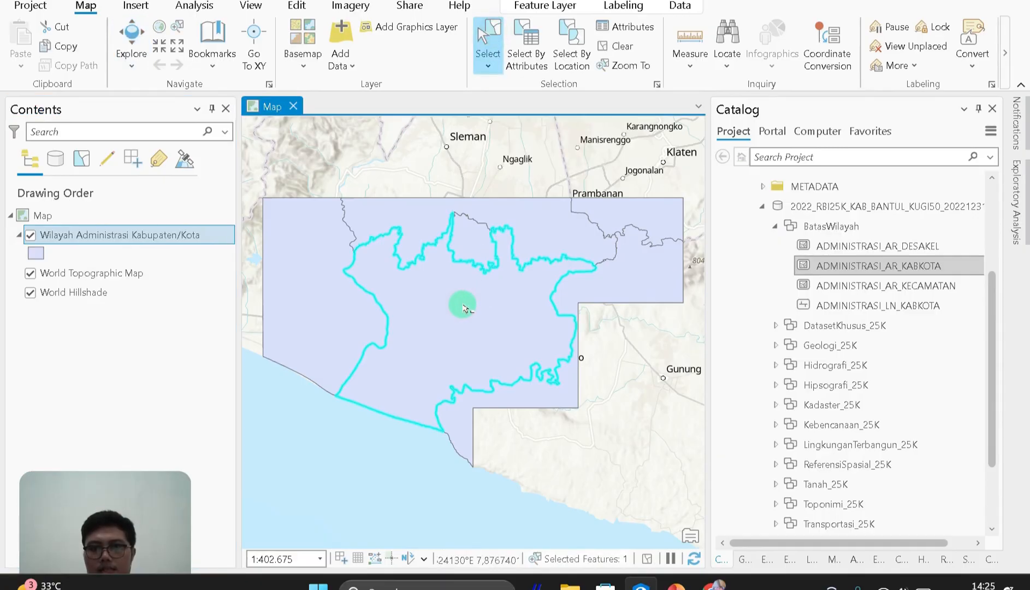
right_click(161, 233)
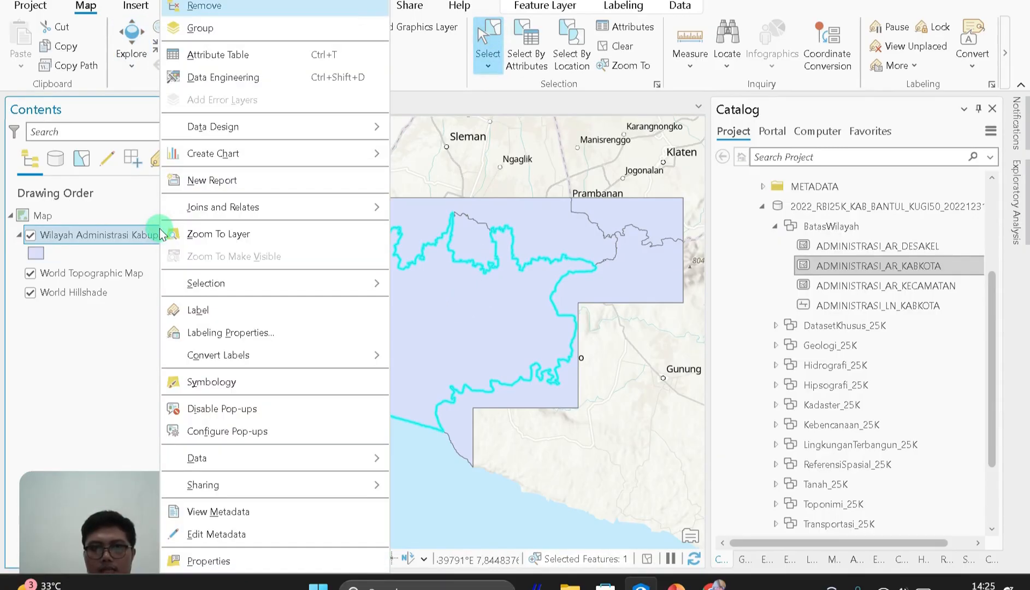
mouse_move(253, 458)
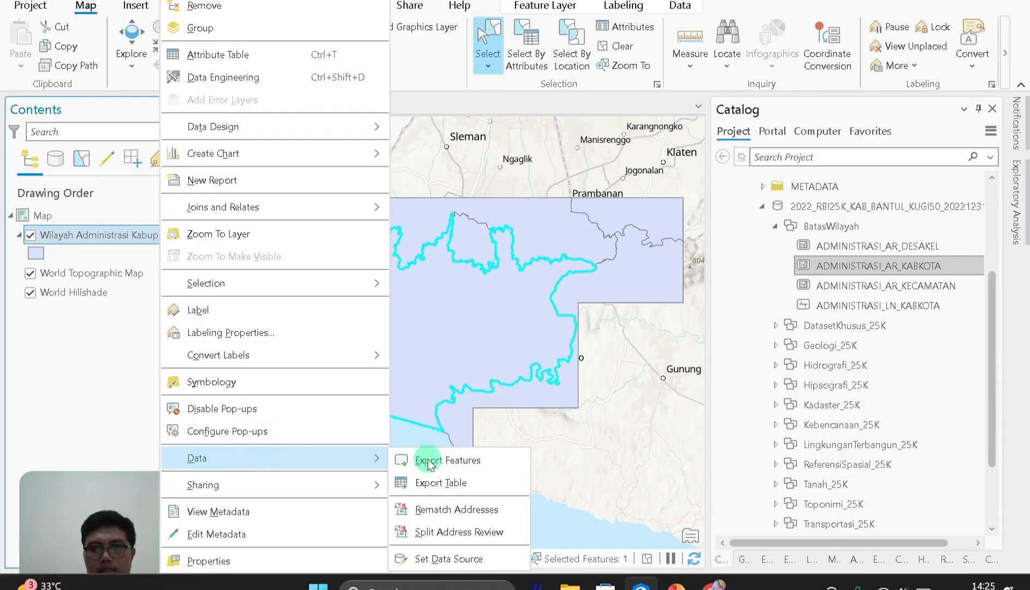
left_click(430, 463)
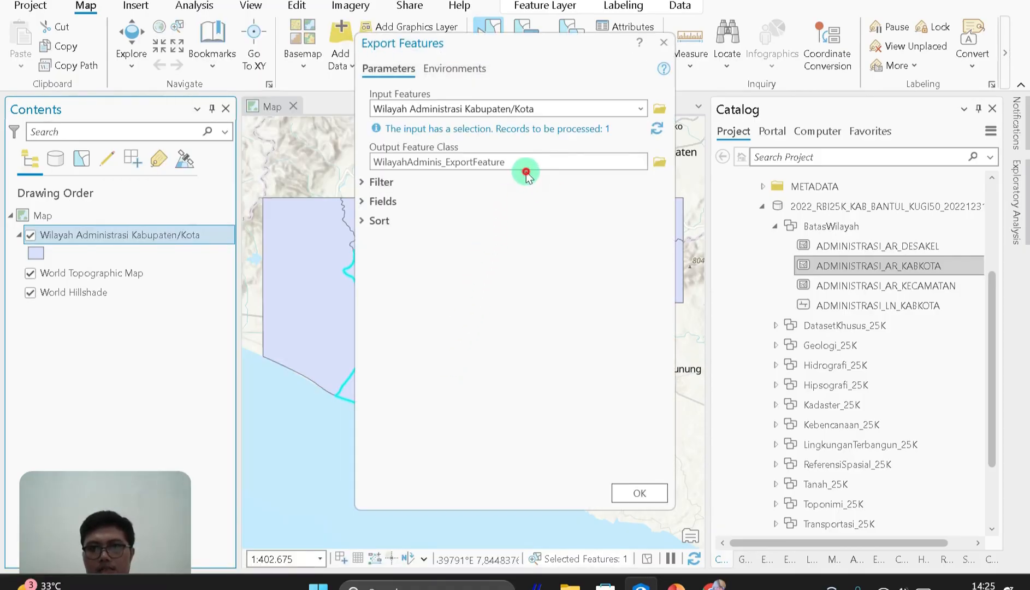
left_click(532, 174)
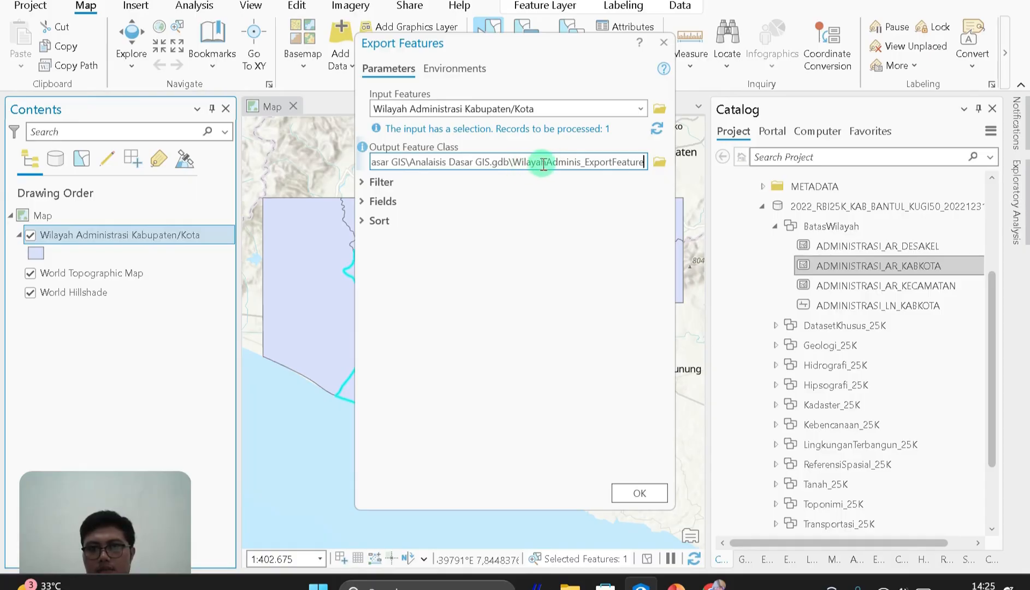
double_click(542, 164)
key("BackSpace")
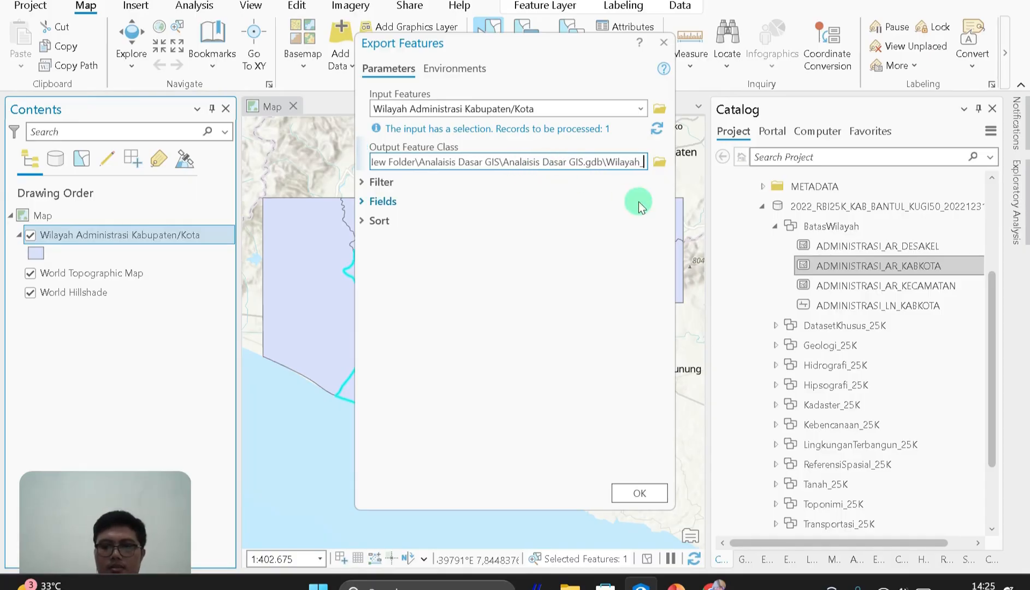
type("Bantul")
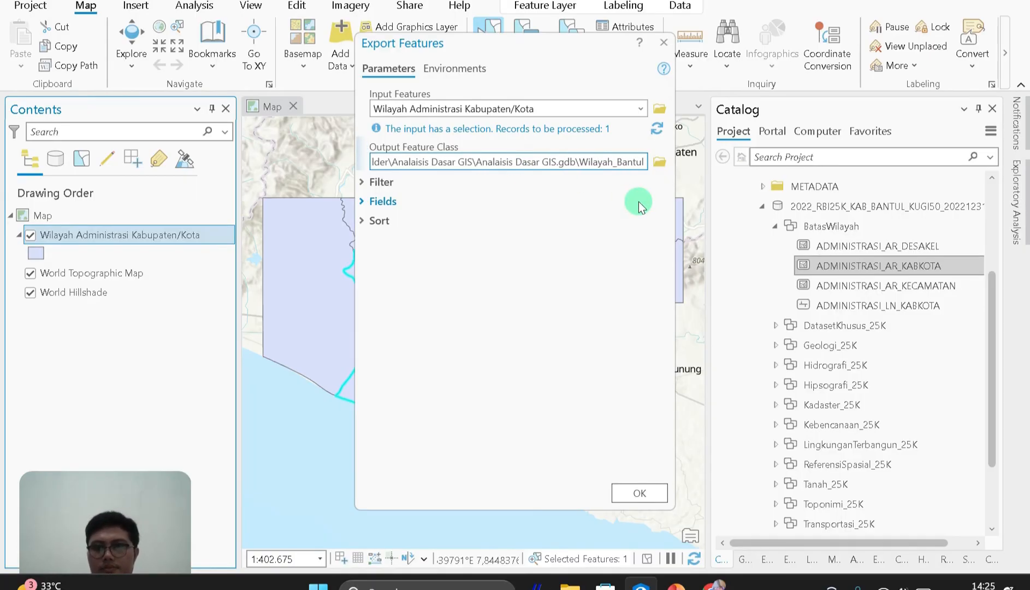
left_click(649, 489)
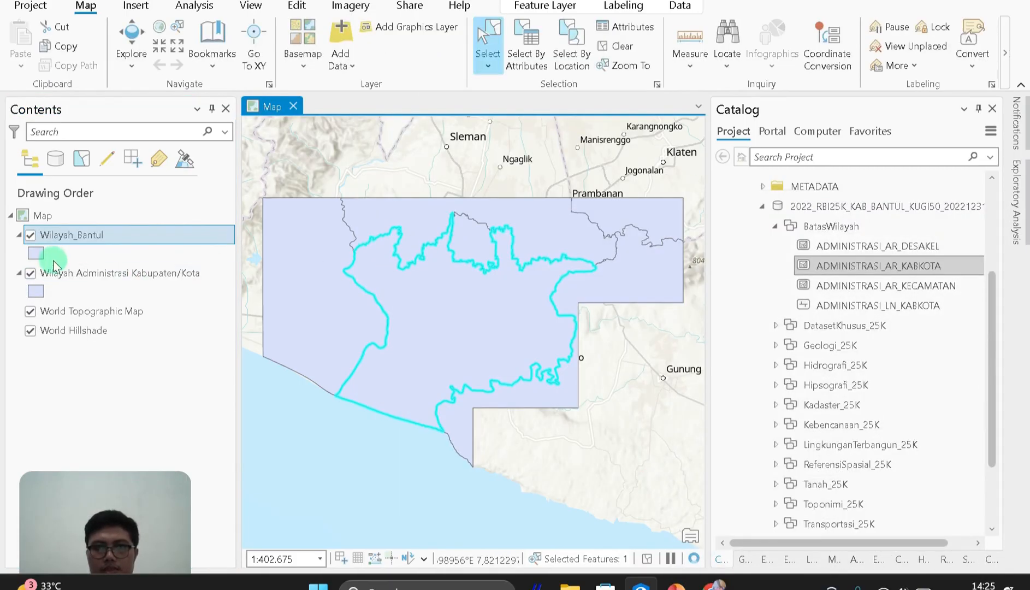
Hide the Wilayah Administrasi Kabupaten/Kota layer to inspect the exported Bantul polygon by selecting it, and clear the selection
left_click(31, 275)
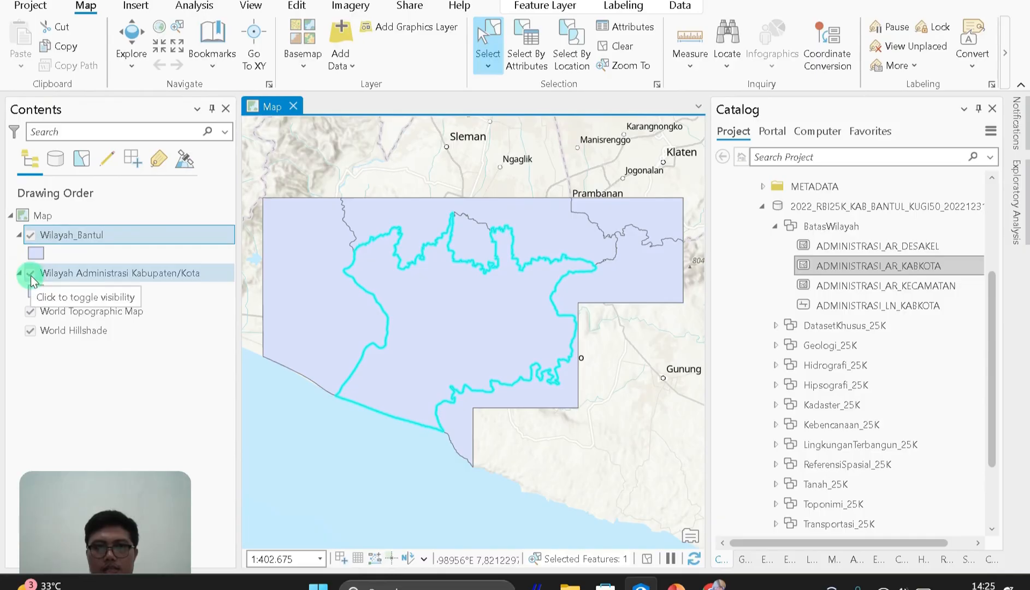
left_click(31, 275)
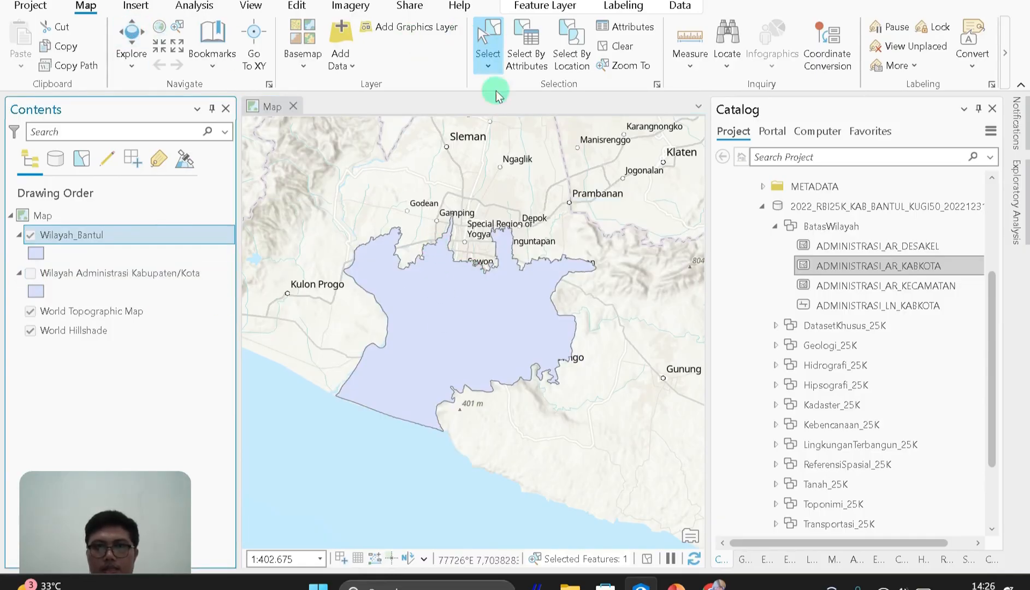
left_click(478, 291)
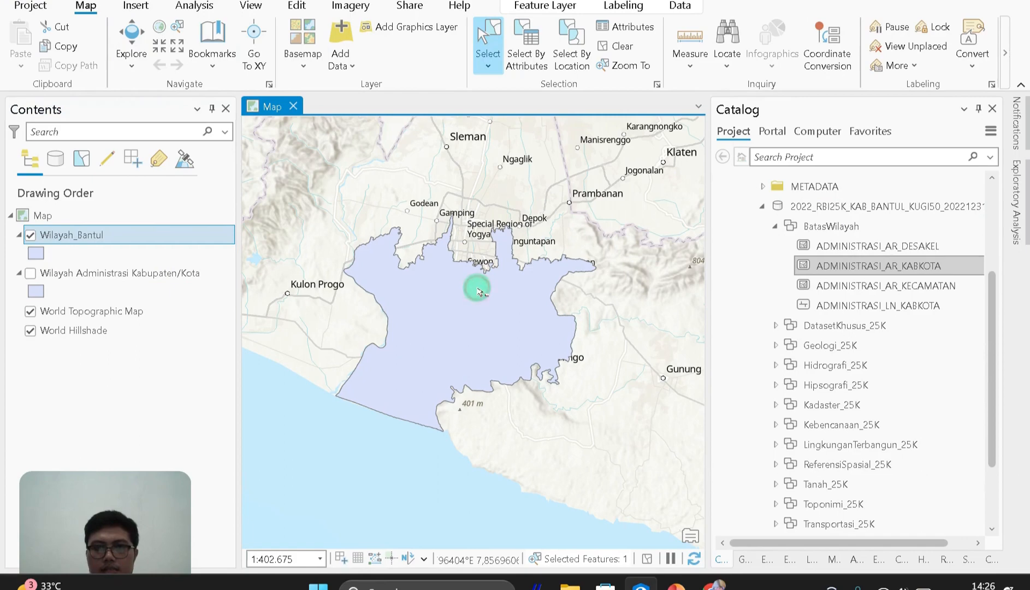
left_click(132, 37)
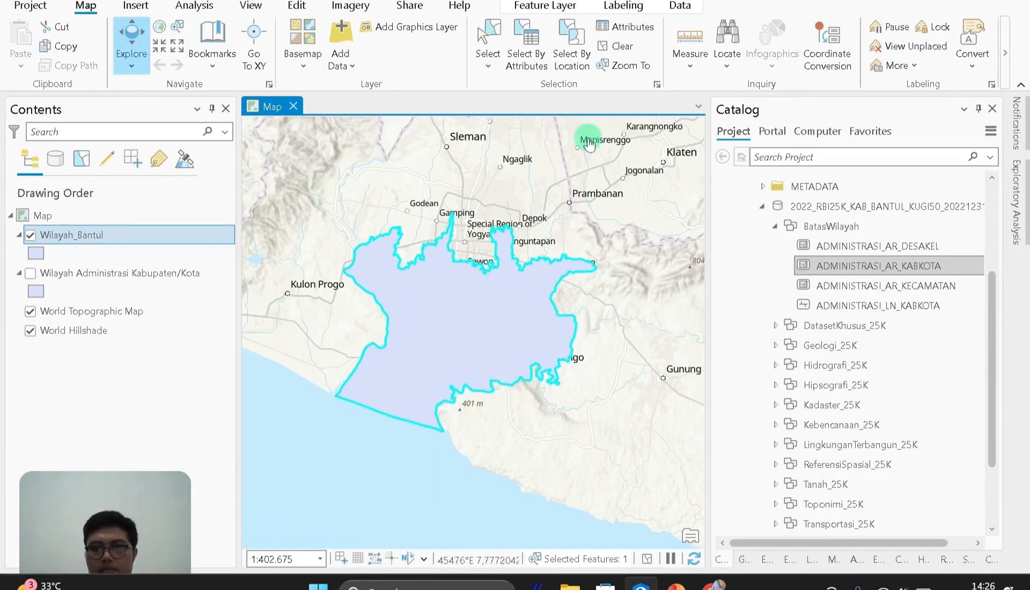
left_click(622, 47)
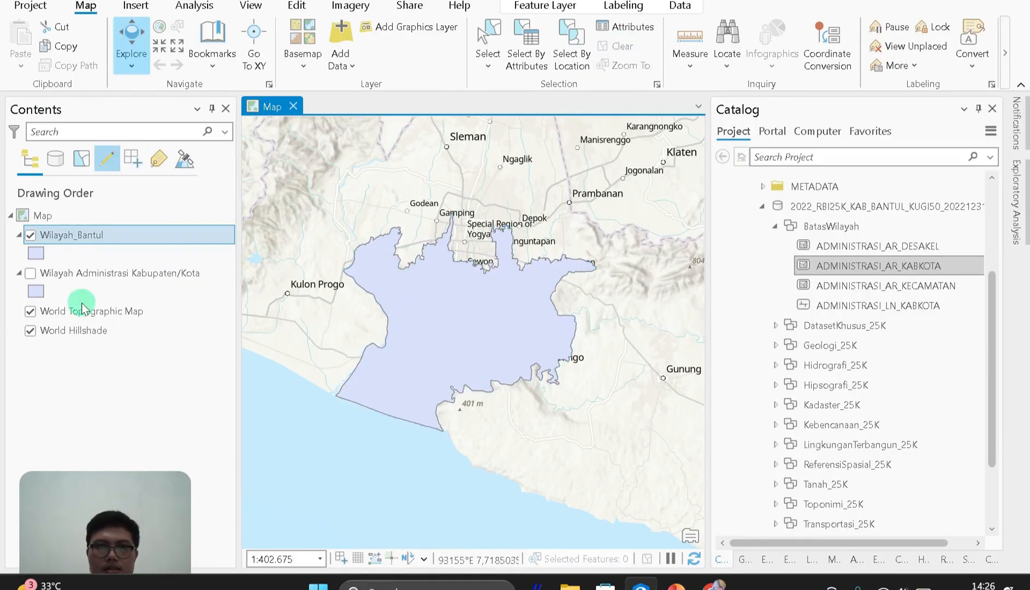
Remove the Wilayah Administrasi Kabupaten/Kota layer from the map and make Wilayah_Bantul the active layer
right_click(108, 275)
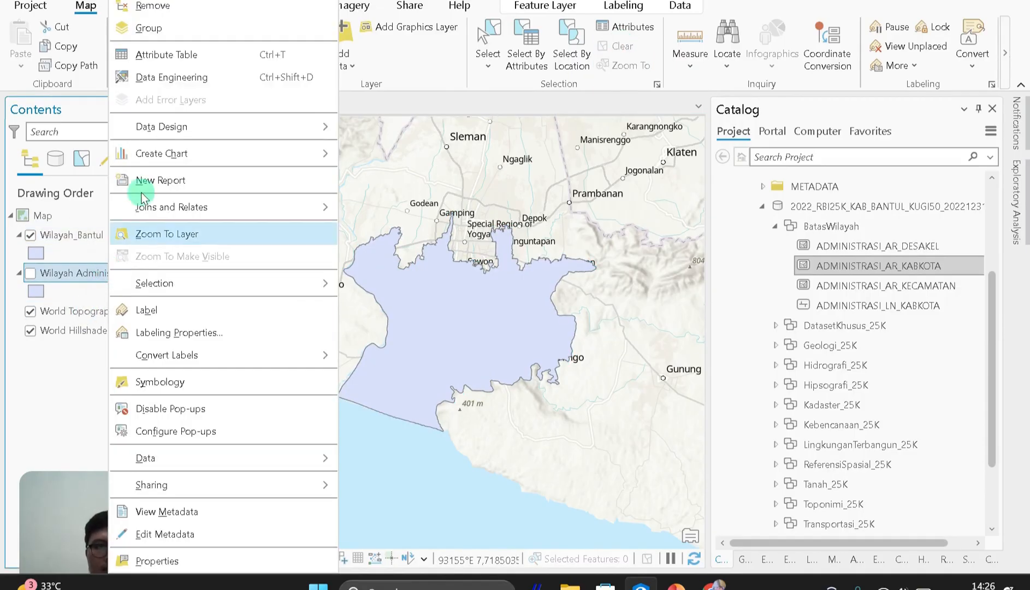
left_click(162, 15)
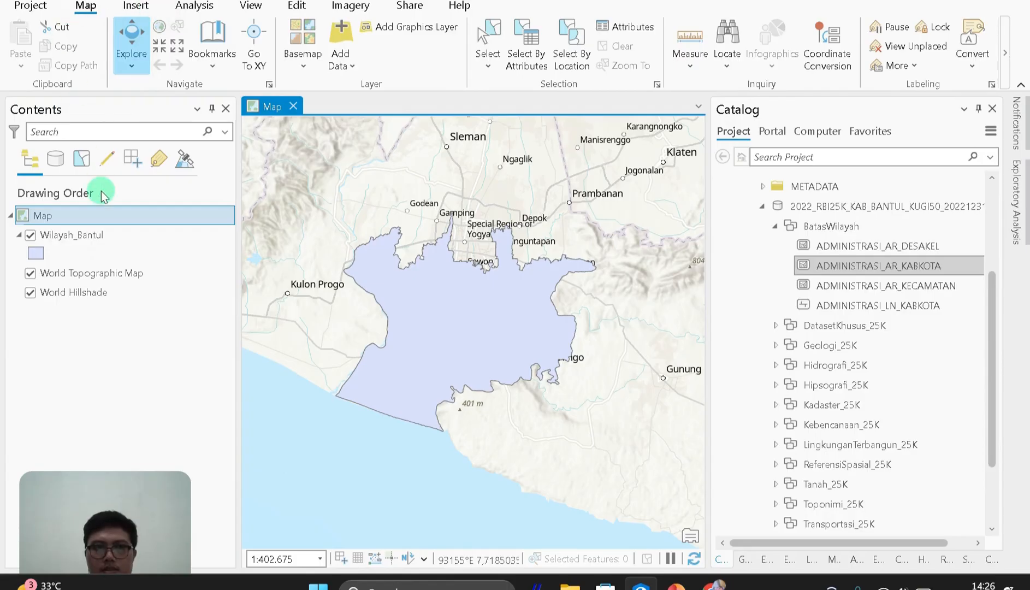
left_click(106, 259)
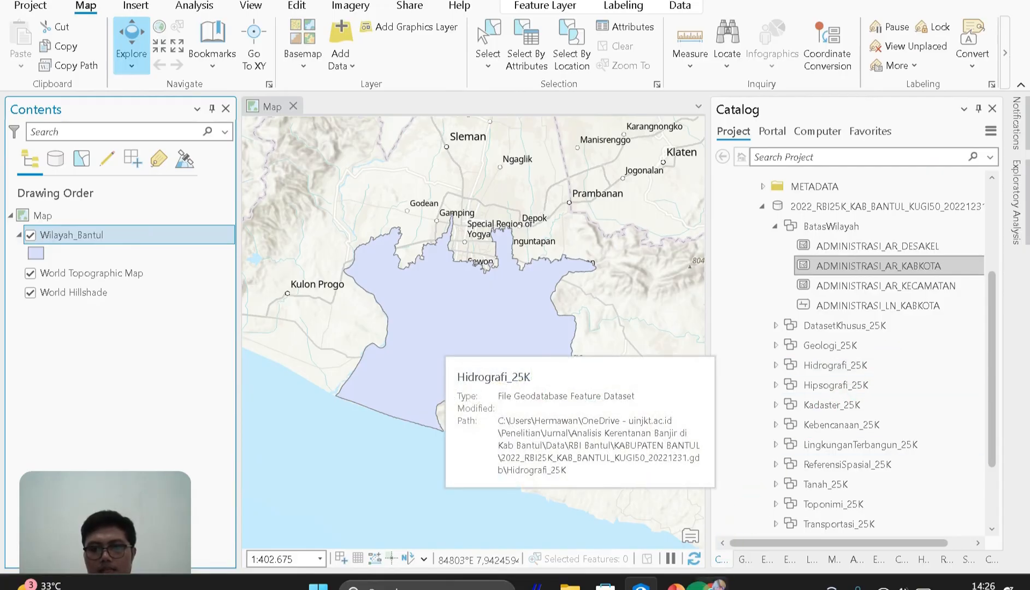
Switch to the PowerPoint presentation, review the Quiz slide's table of river distance classes, and return to ArcGIS Pro
left_click(676, 584)
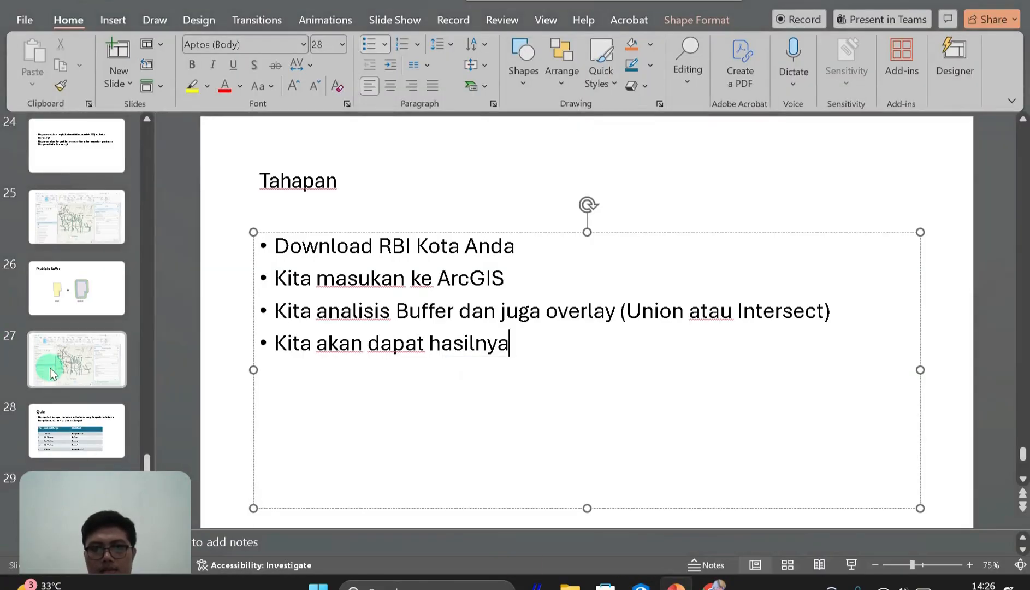
left_click(71, 431)
left_click(370, 387)
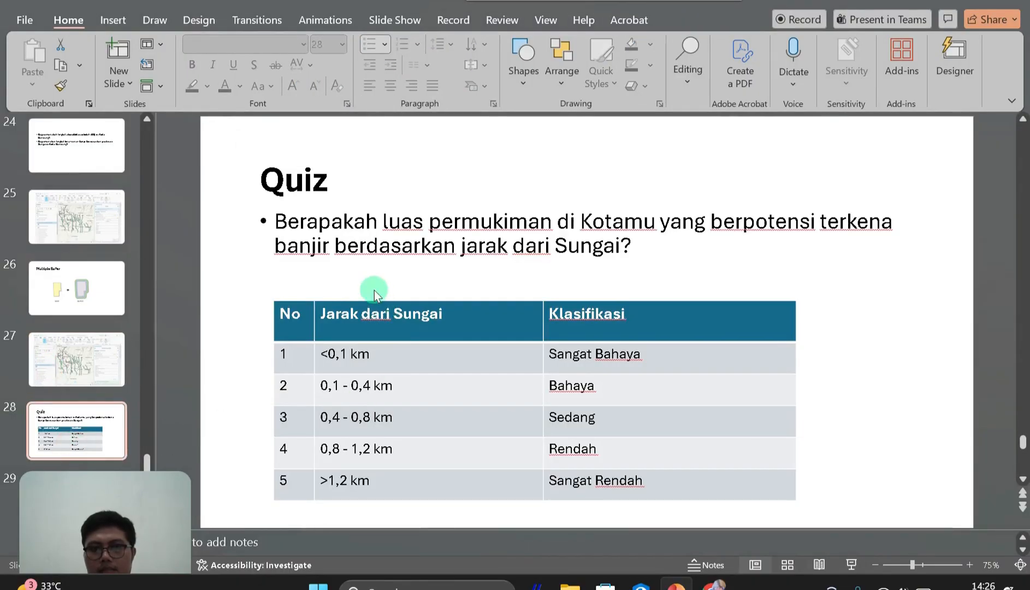
left_click_drag(445, 314, 352, 315)
left_click(917, 18)
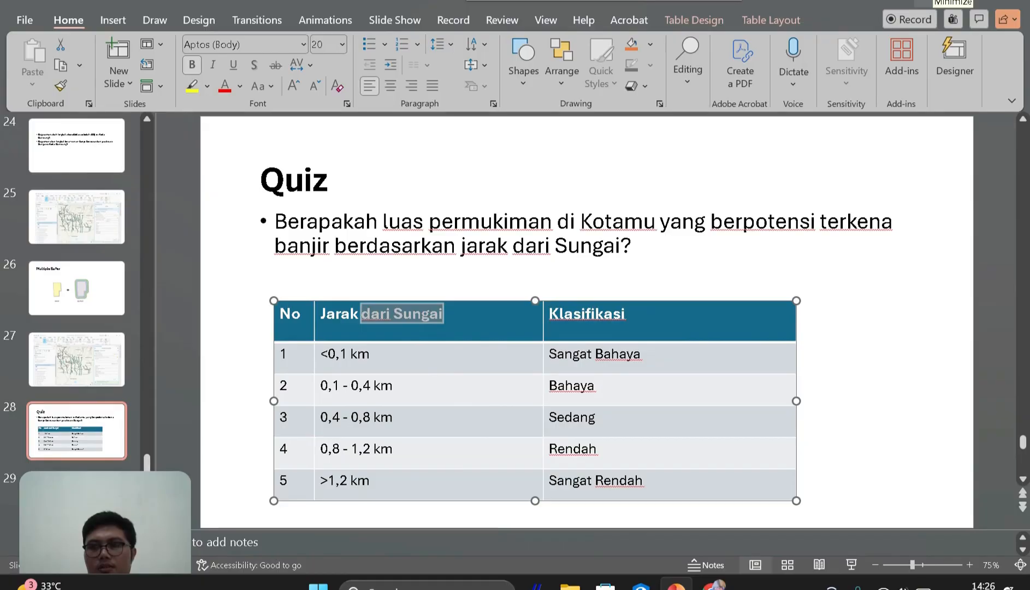
left_click(926, 1)
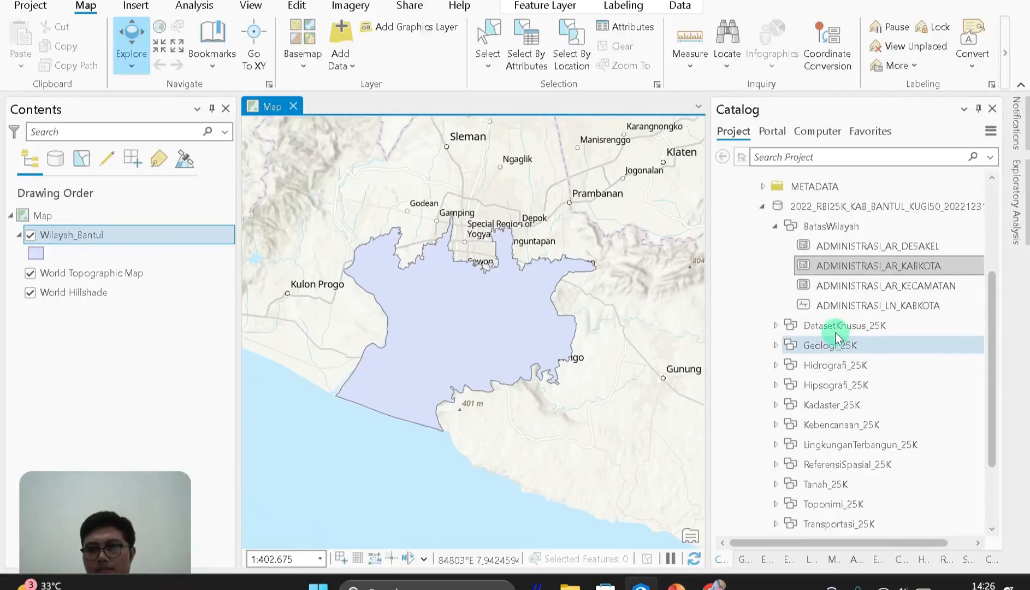
Add the SUNGAI_LN_25K river lines from the Hidrografi_25K dataset to the map above the Wilayah_Bantul layer
scroll(826, 343, "down", 1)
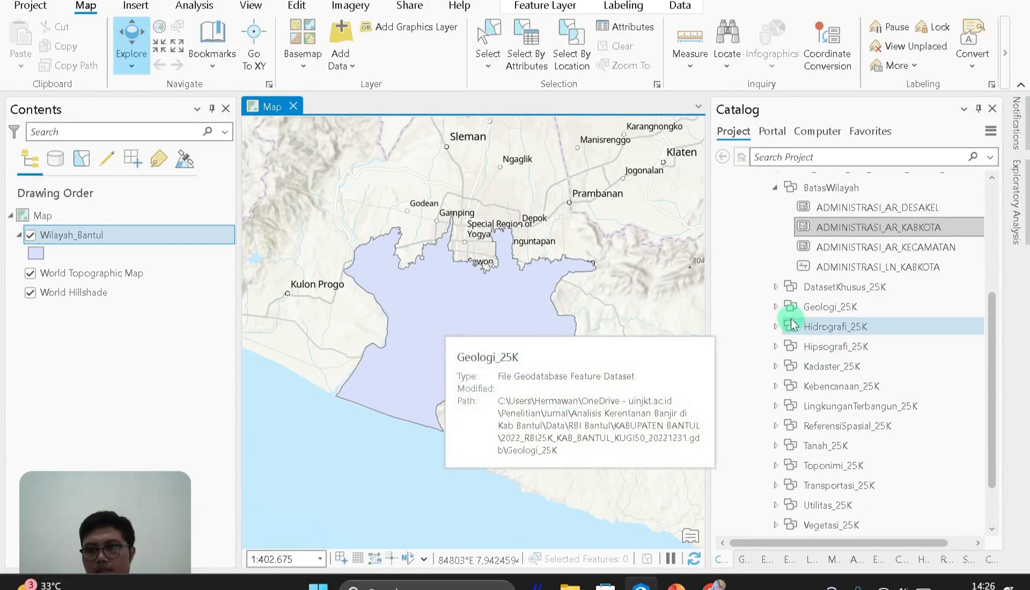
left_click(773, 191)
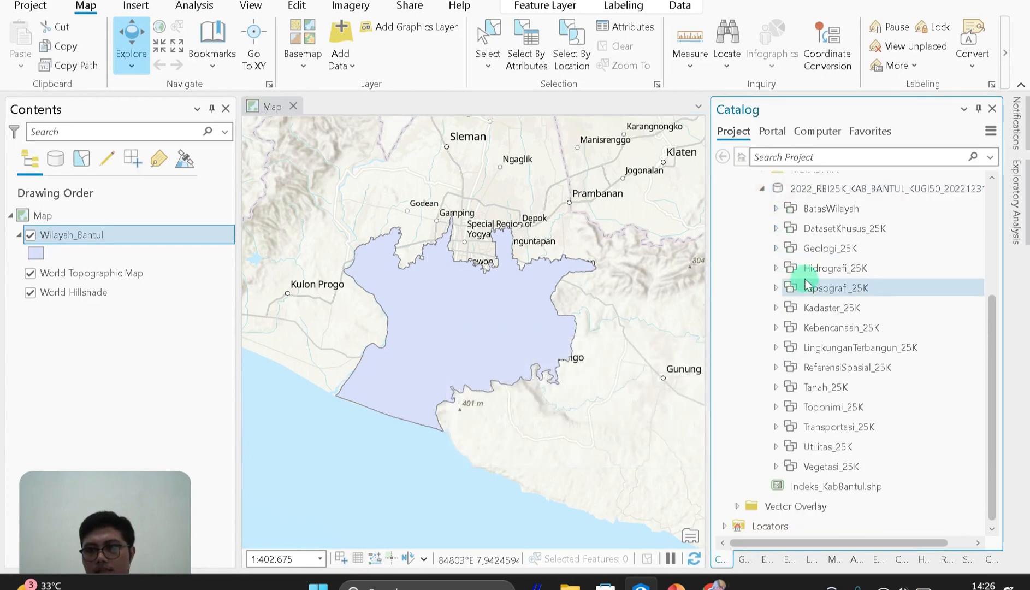
left_click(775, 268)
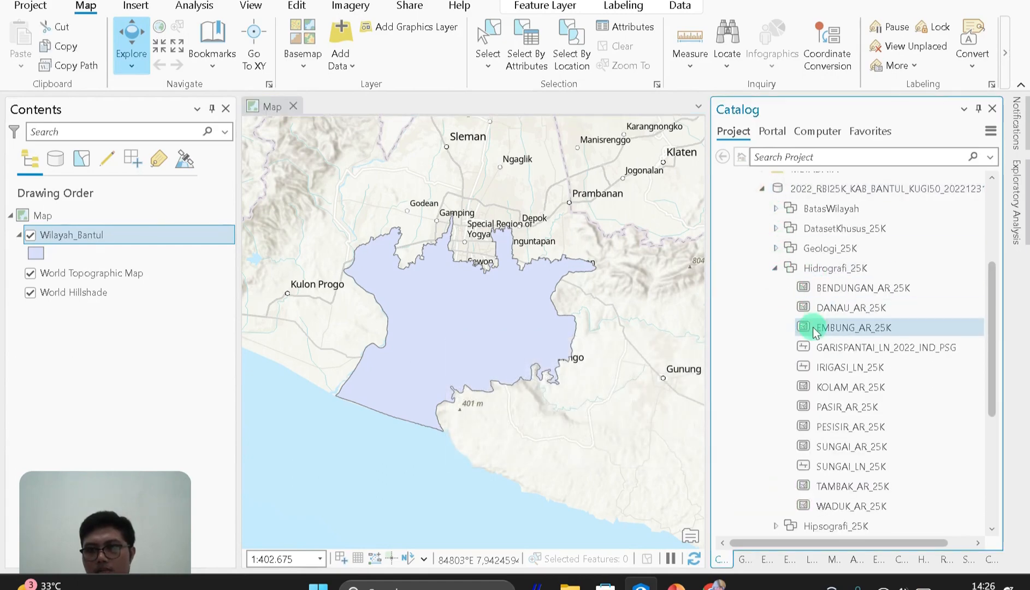
scroll(803, 327, "down", 2)
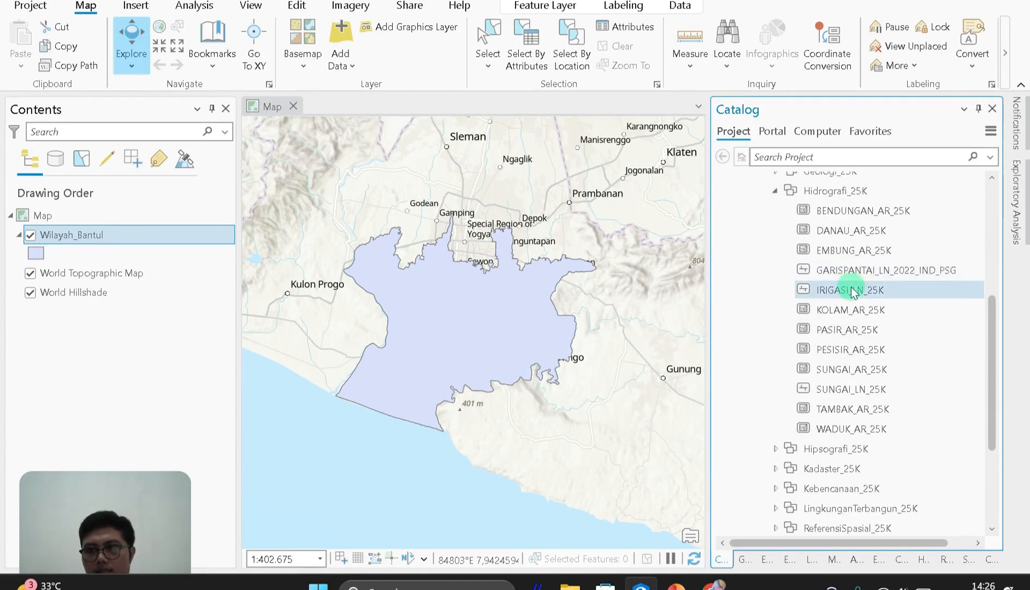
left_click(839, 390)
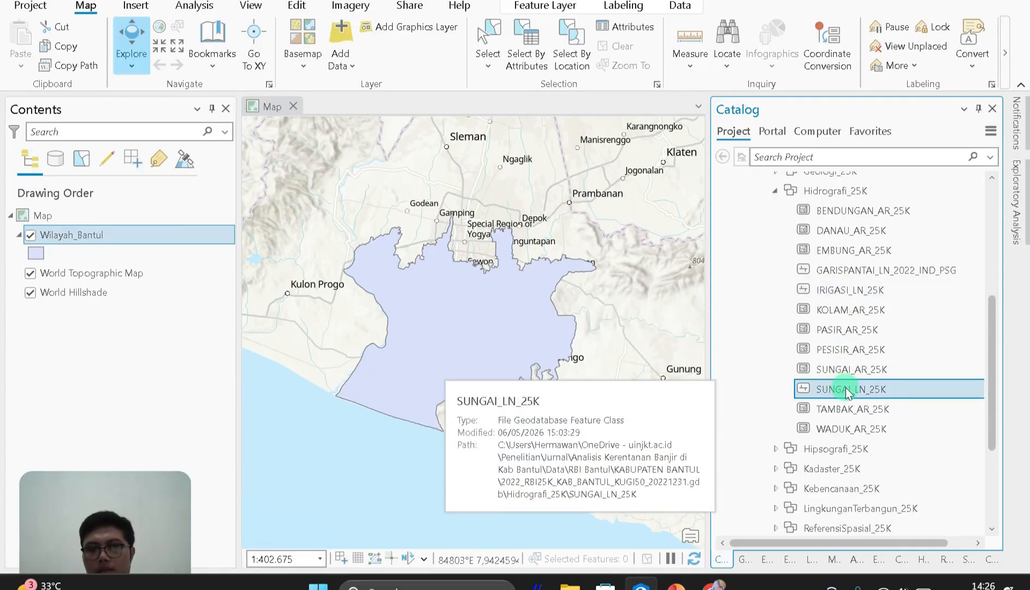
left_click_drag(846, 392, 784, 388)
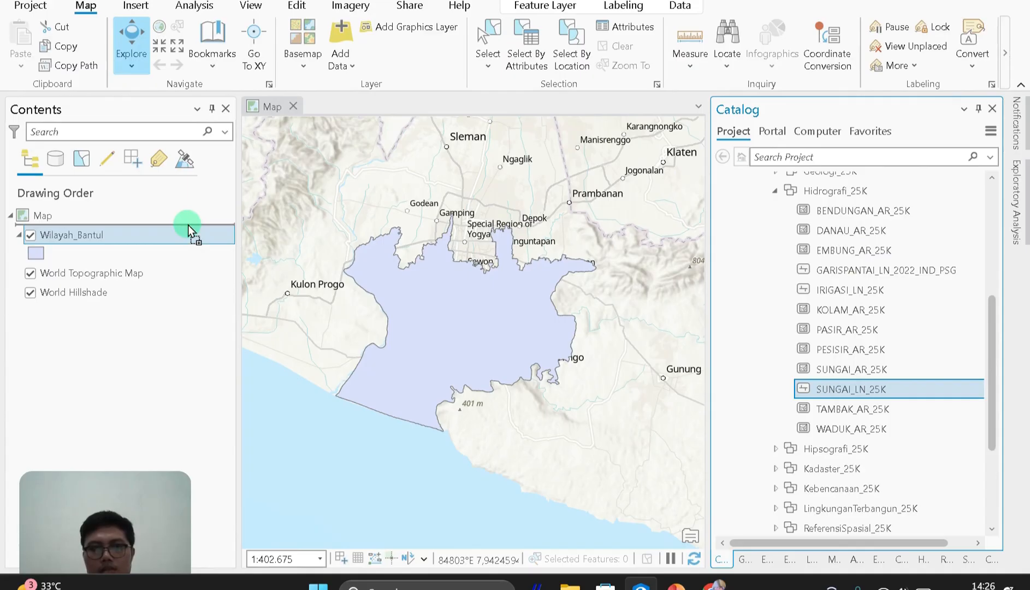
left_click_drag(188, 225, 188, 224)
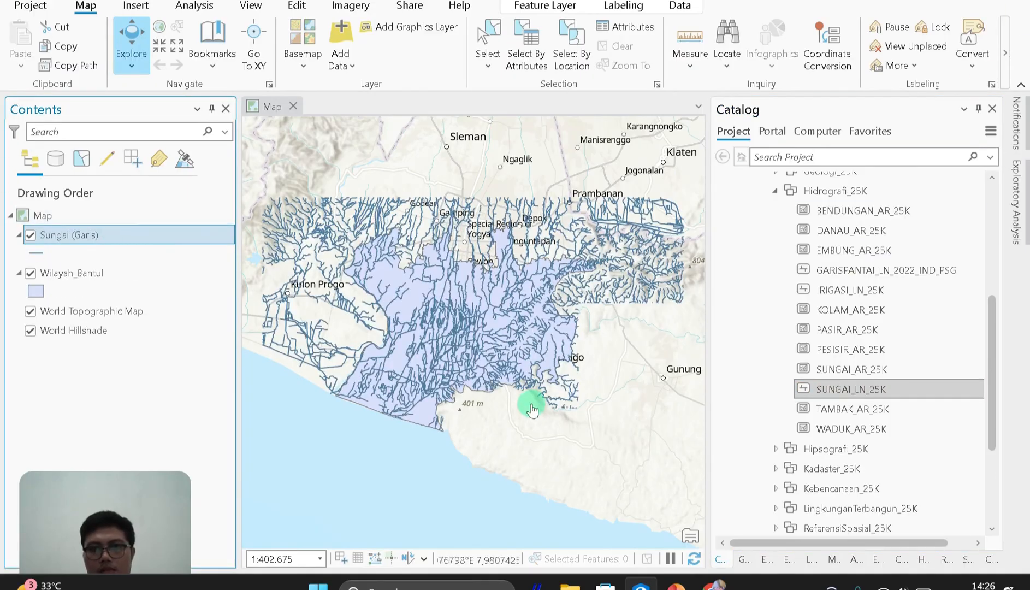
Find the Clip analysis tool among the geoprocessing tools by searching for "clip" and open it
scroll(478, 349, "up", 3)
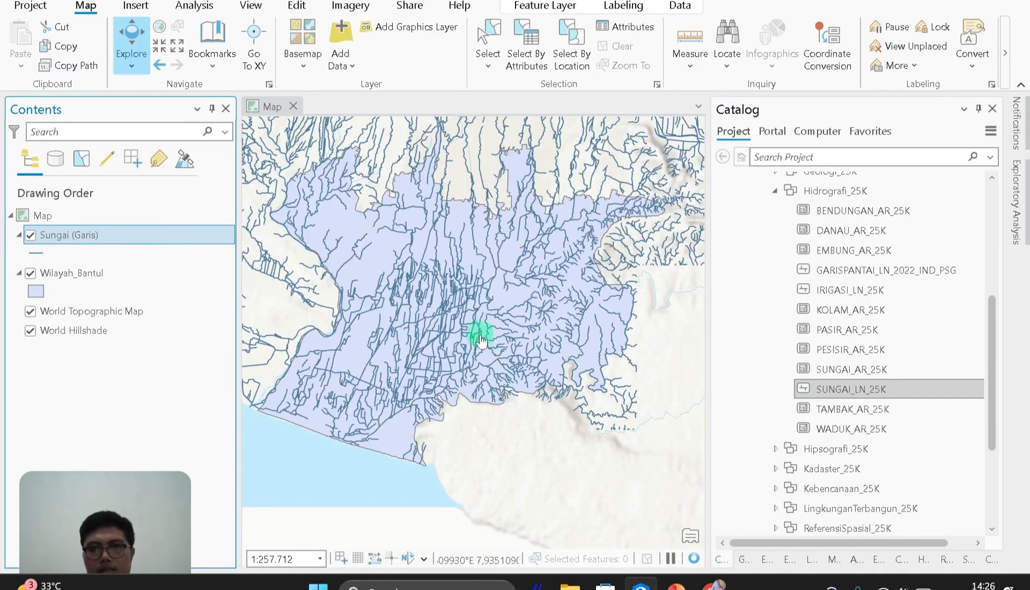
left_click_drag(494, 227, 512, 334)
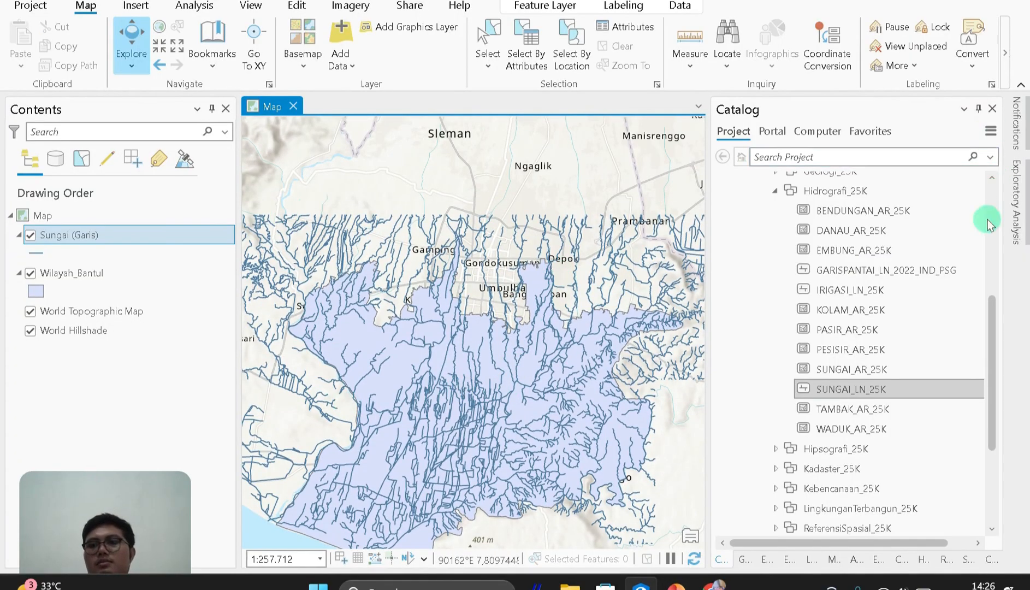
left_click(741, 561)
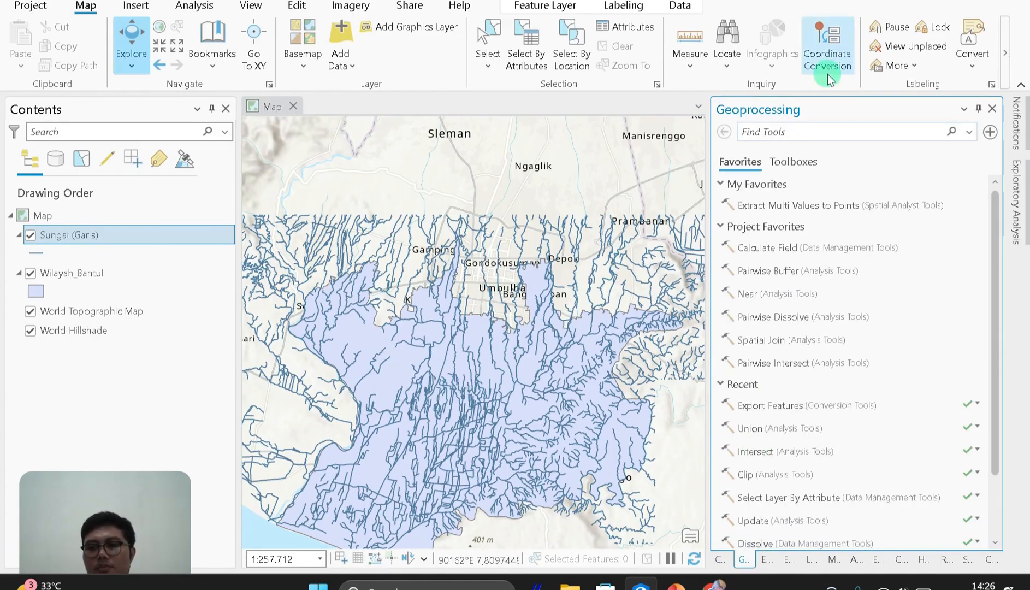
left_click(801, 131)
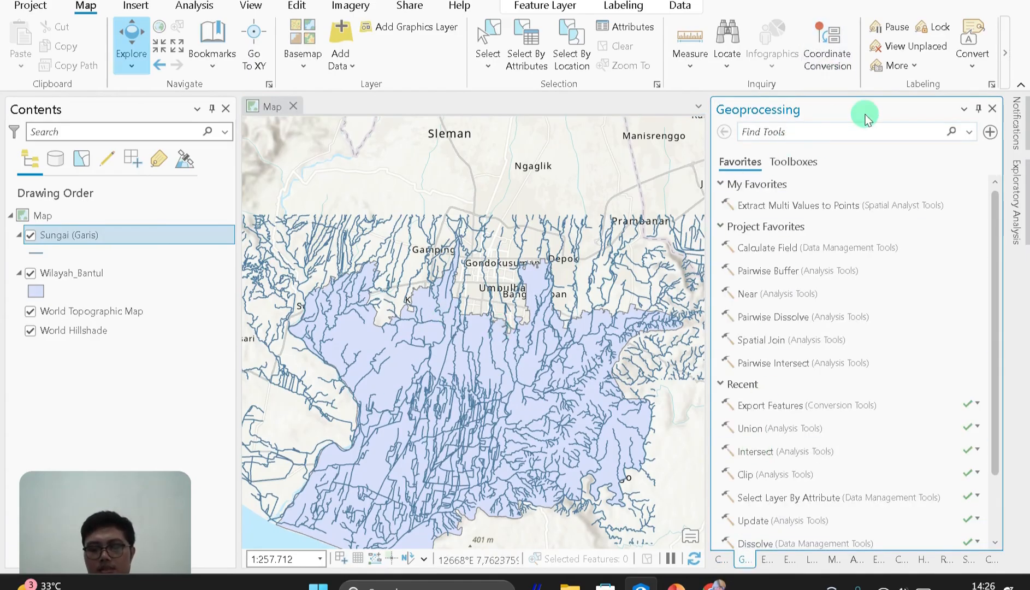
type("dlip")
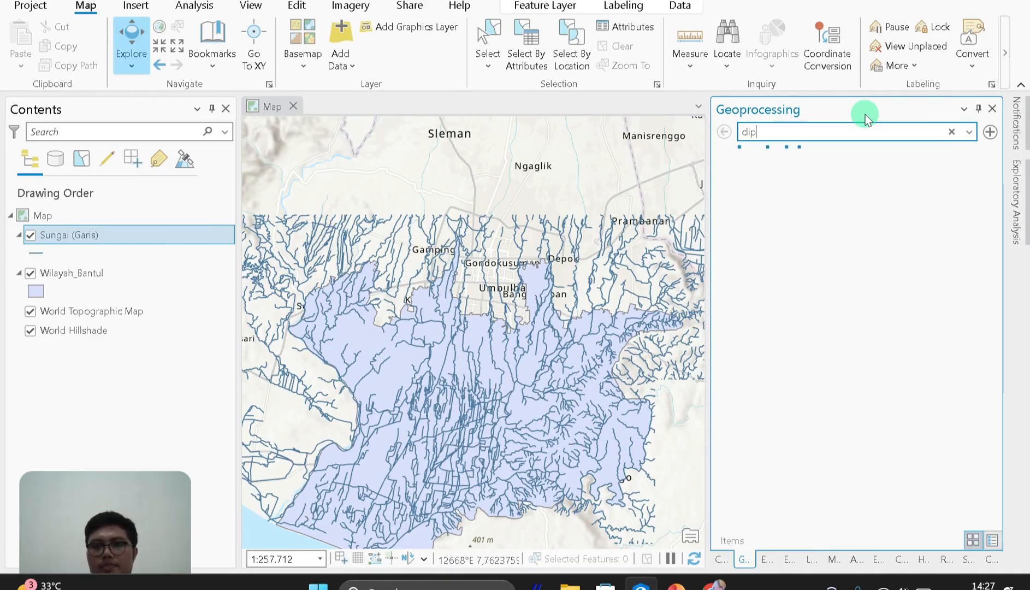
left_click(763, 186)
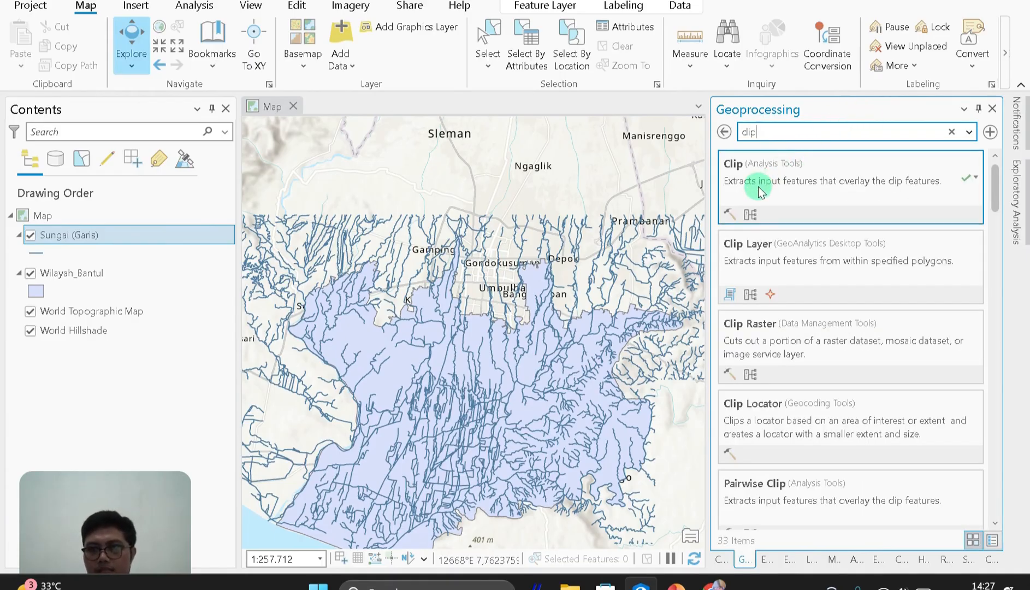
left_click(761, 188)
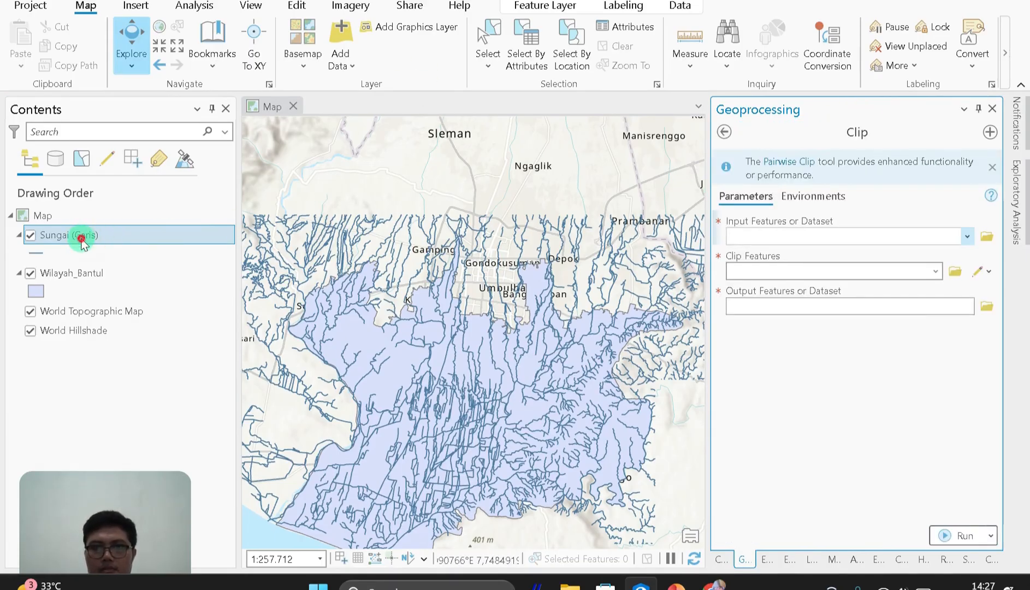
Set Sungai (Garis) as the Clip input features and Wilayah_Bantul as the clip features
left_click_drag(82, 242, 766, 241)
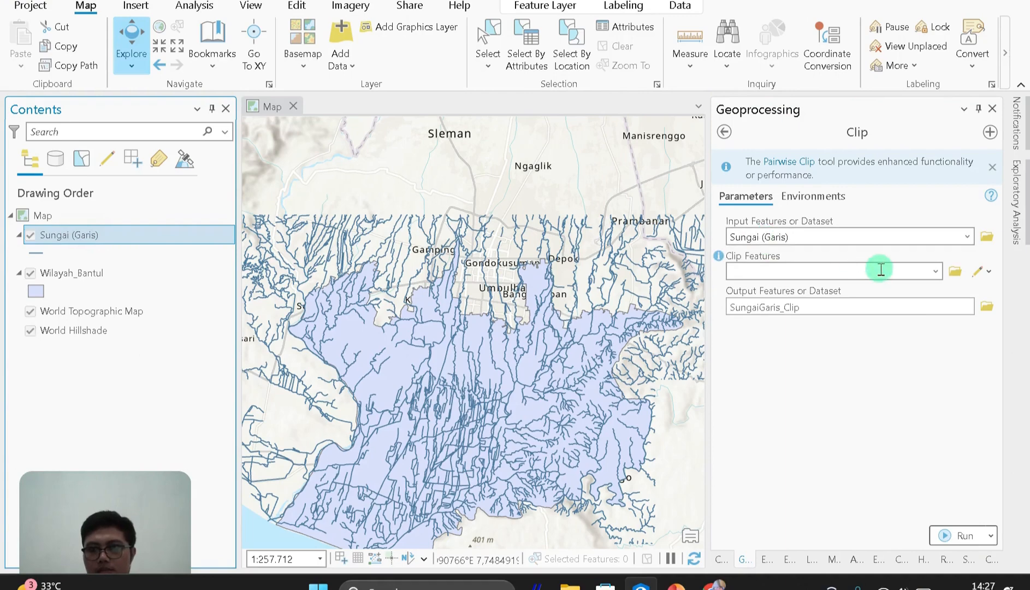
left_click(935, 271)
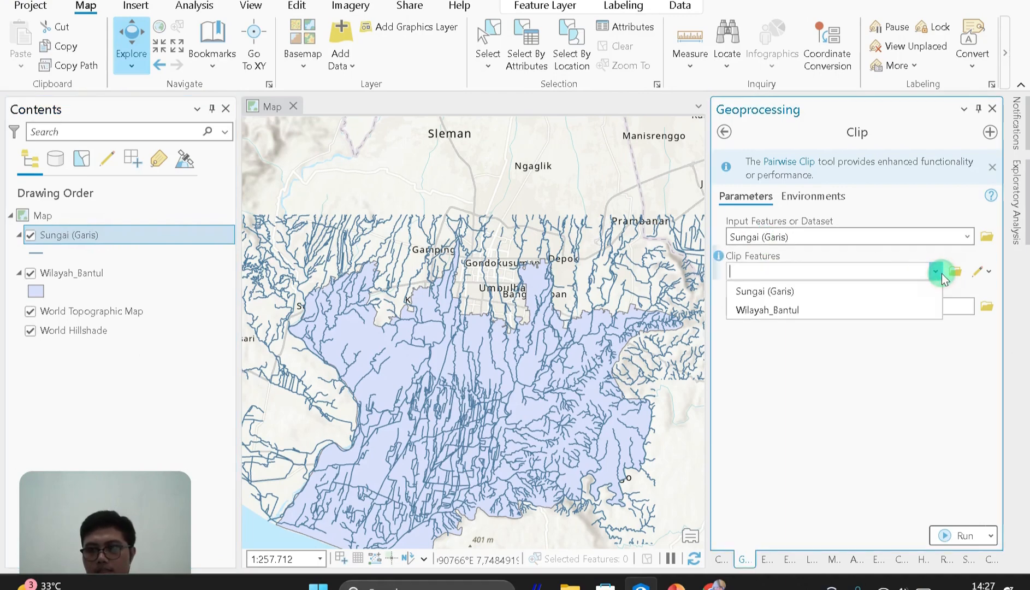
left_click(889, 310)
Name the Clip output Sungai_Wilayah_Bantul in the project geodatabase and run the tool
left_click(901, 308)
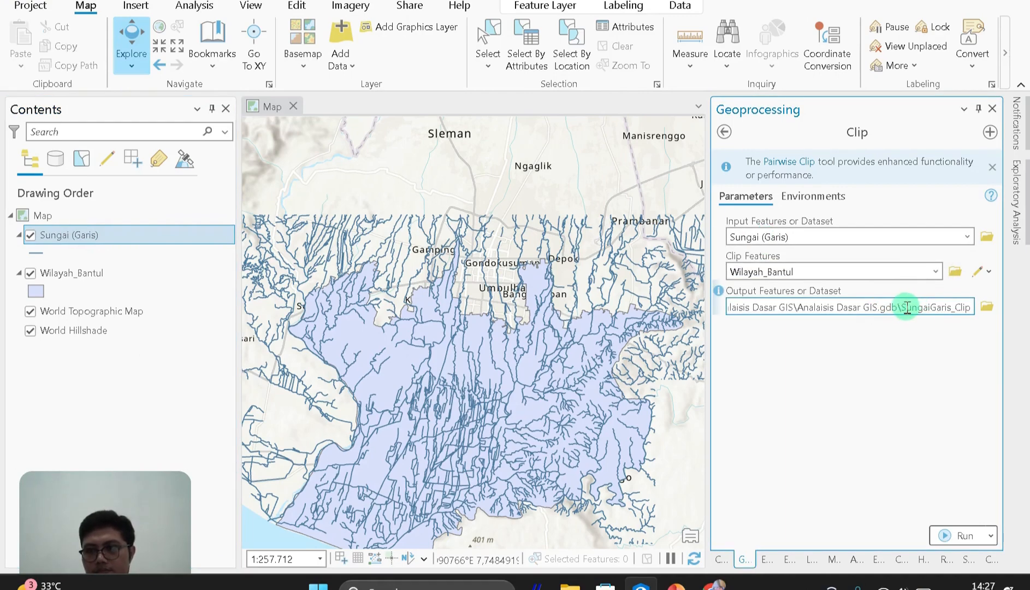
double_click(907, 308)
key("BackSpace")
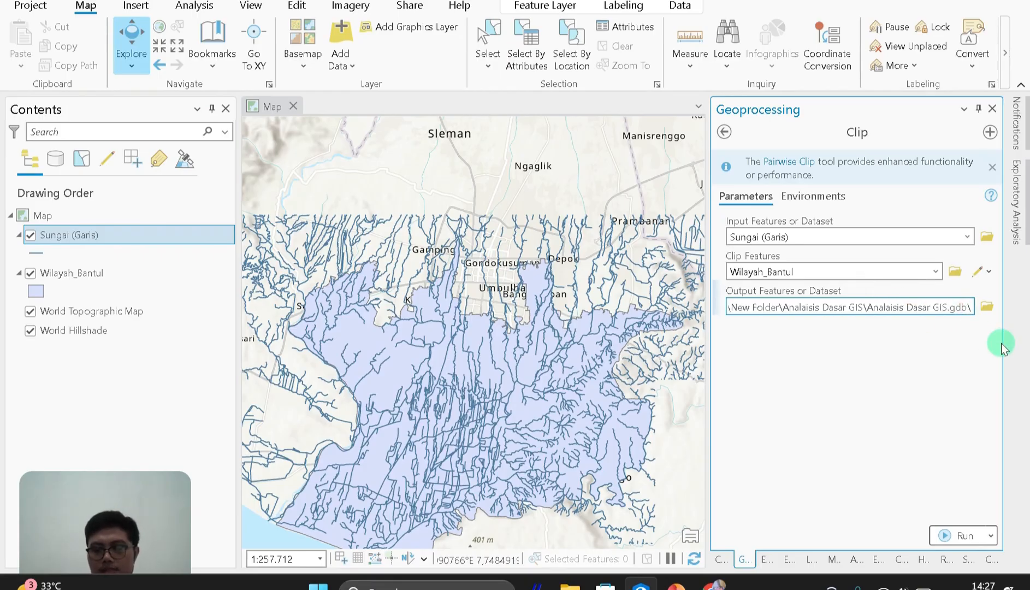
type("Wilyah")
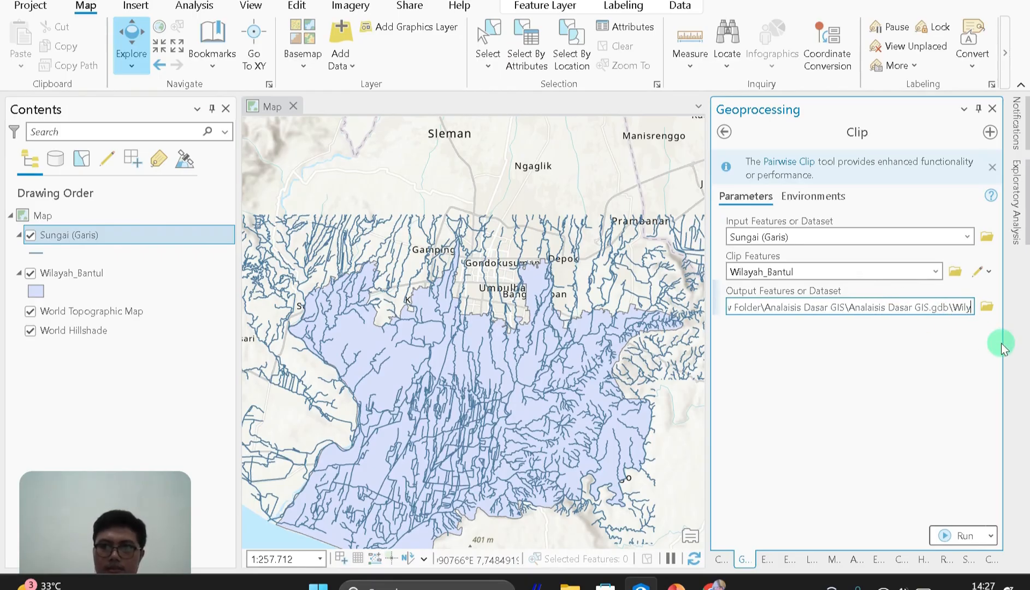
key("BackSpace")
key("BackSpace")
key("BackSpace")
key("BackSpace")
key("BackSpace")
key("BackSpace")
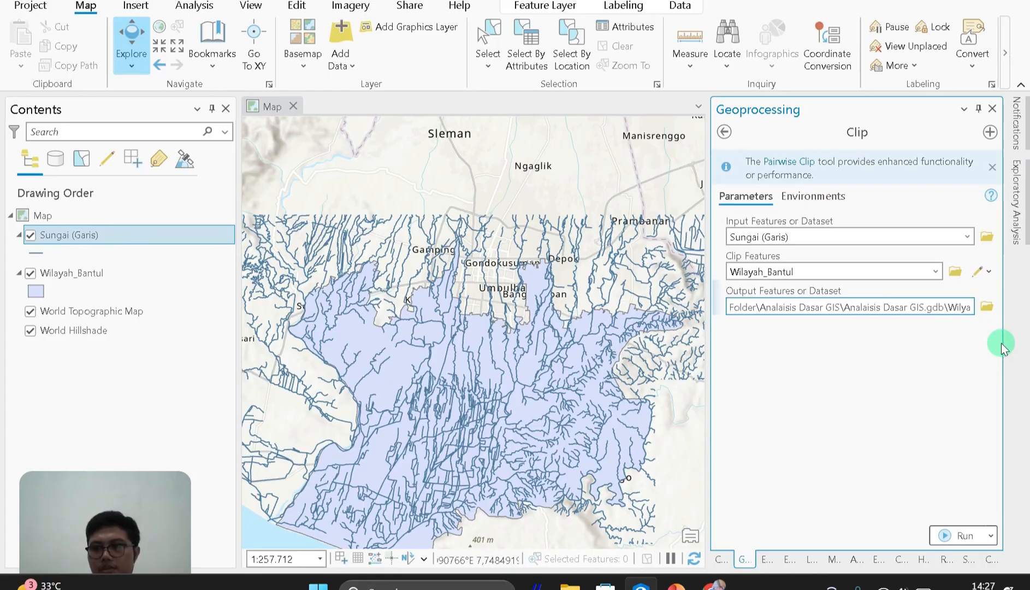
type("Su")
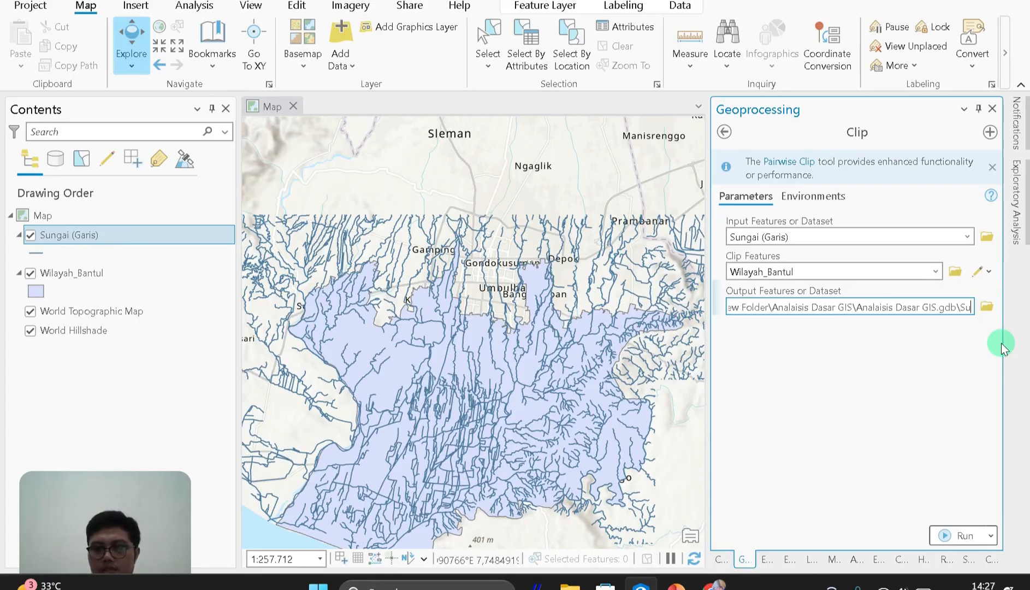
type("ngai_Wi")
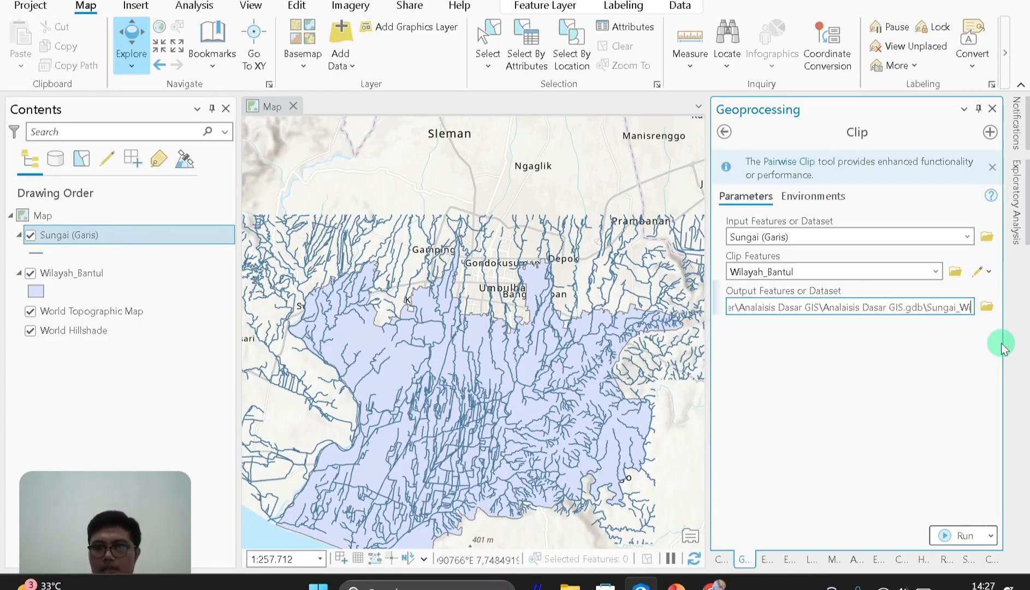
type("layah_")
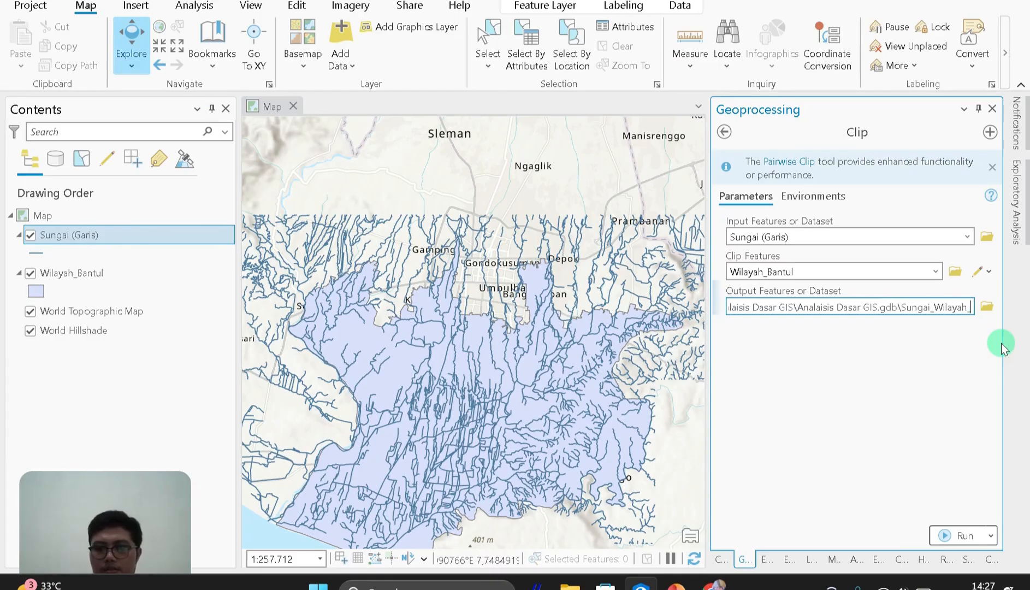
type("Bantul")
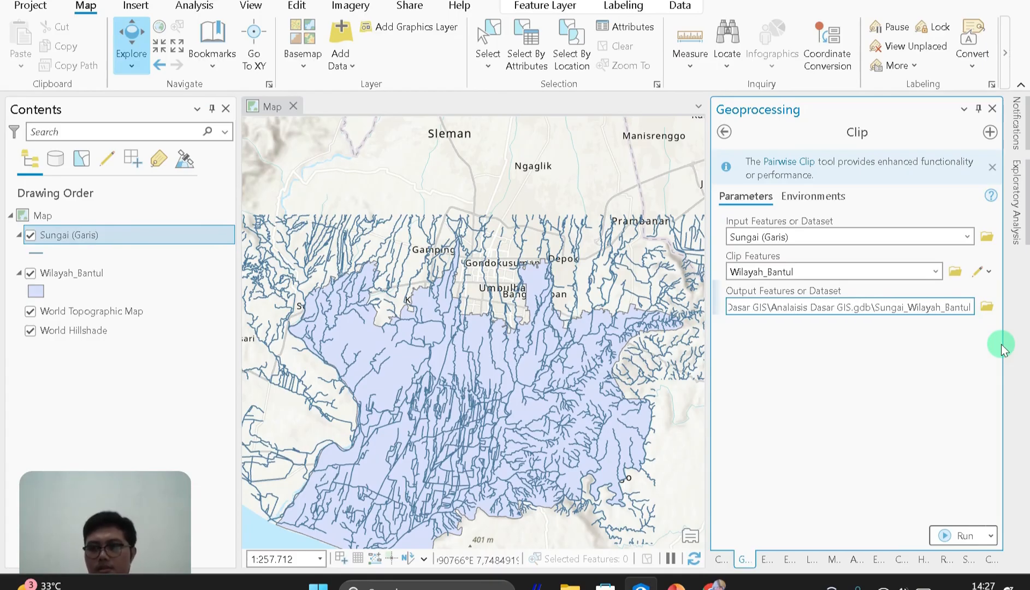
left_click(960, 535)
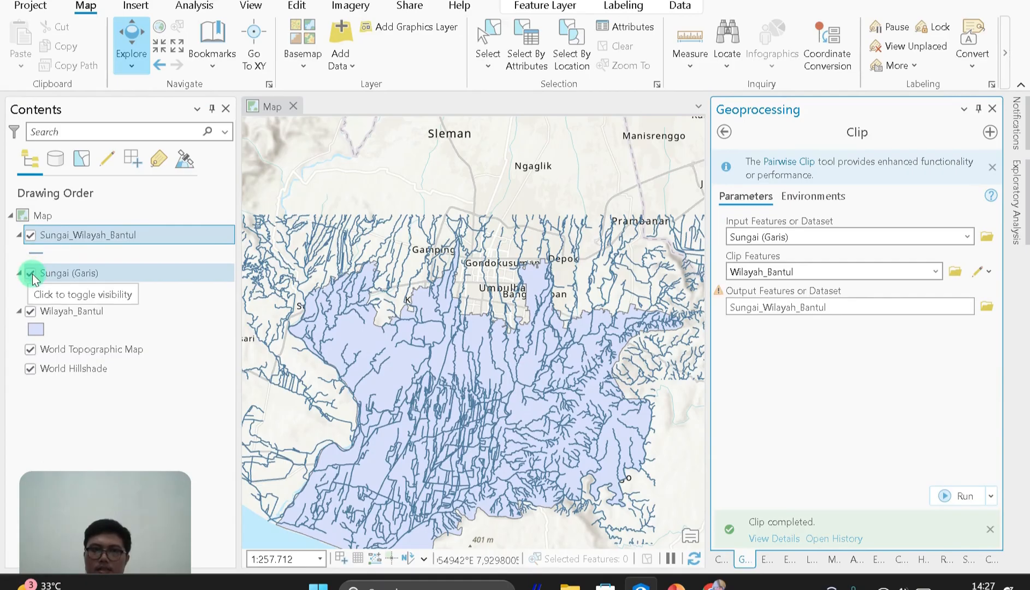
Hide the Sungai (Garis) layer and inspect the clipped river lines within the Bantul area
left_click(30, 273)
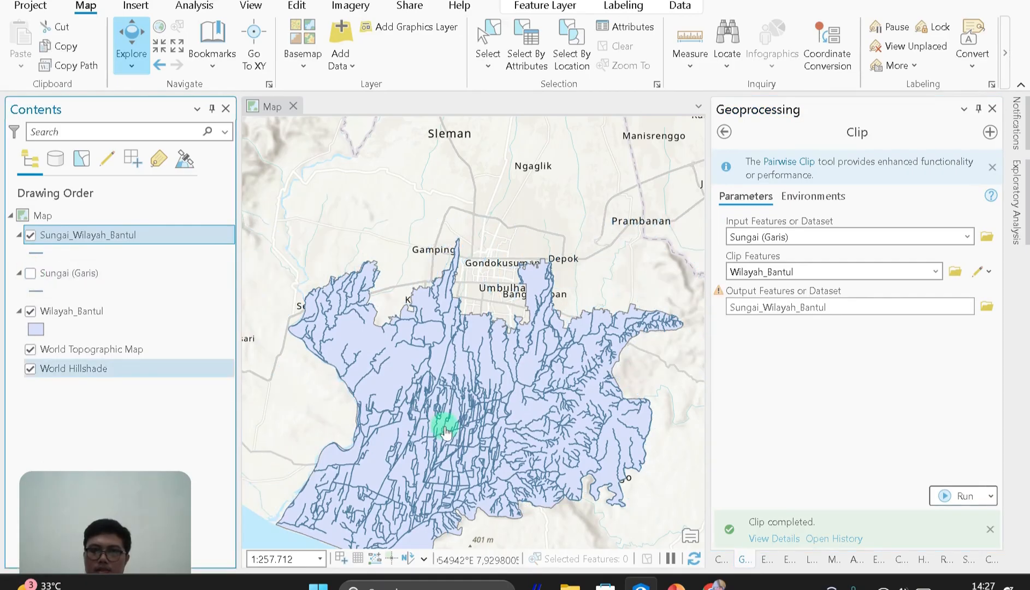
left_click_drag(438, 424, 463, 296)
scroll(469, 293, "up", 6)
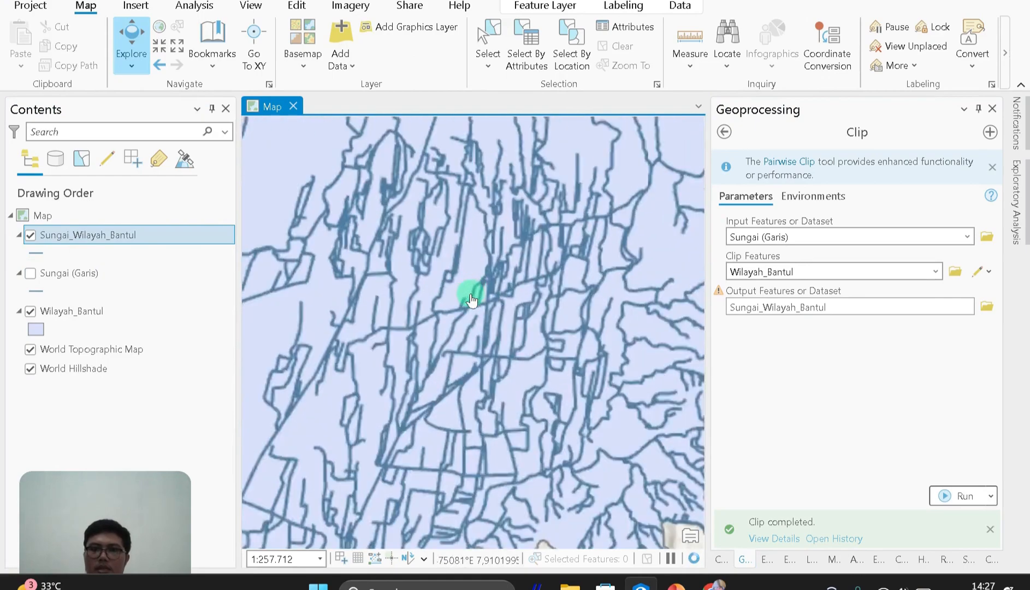
scroll(469, 293, "down", 4)
left_click_drag(516, 265, 491, 280)
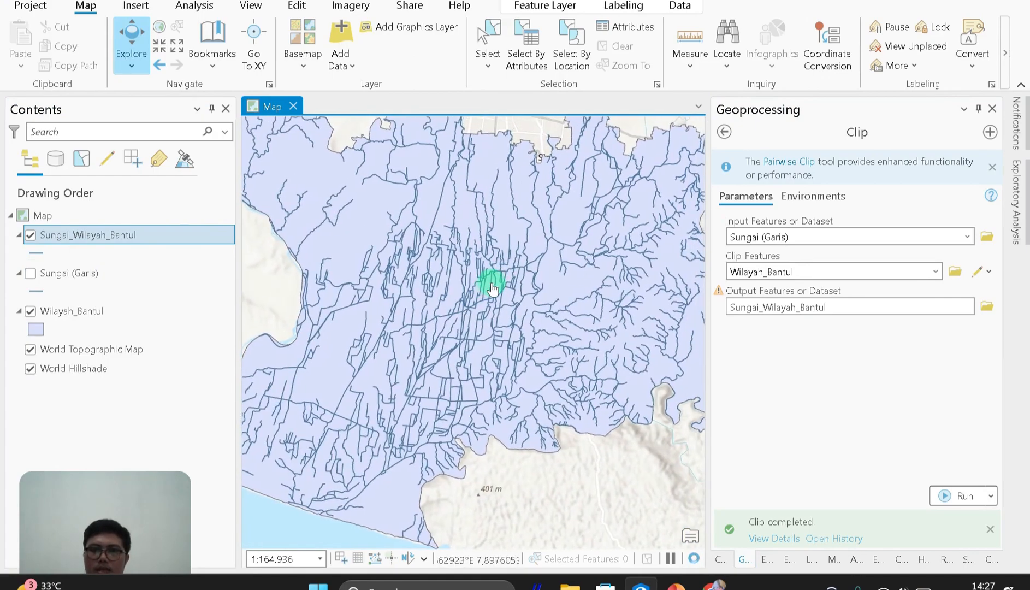
Remove the Sungai (Garis) layer from the map, make Sungai_Wilayah_Bantul the active layer, and leave the Clip tool
left_click(78, 270)
right_click(78, 270)
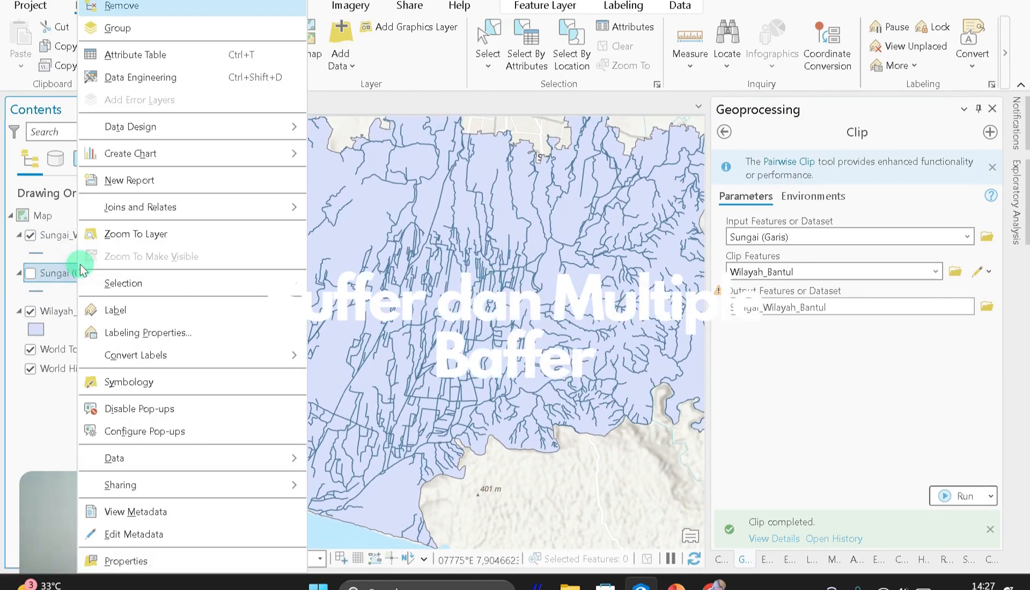
left_click(155, 13)
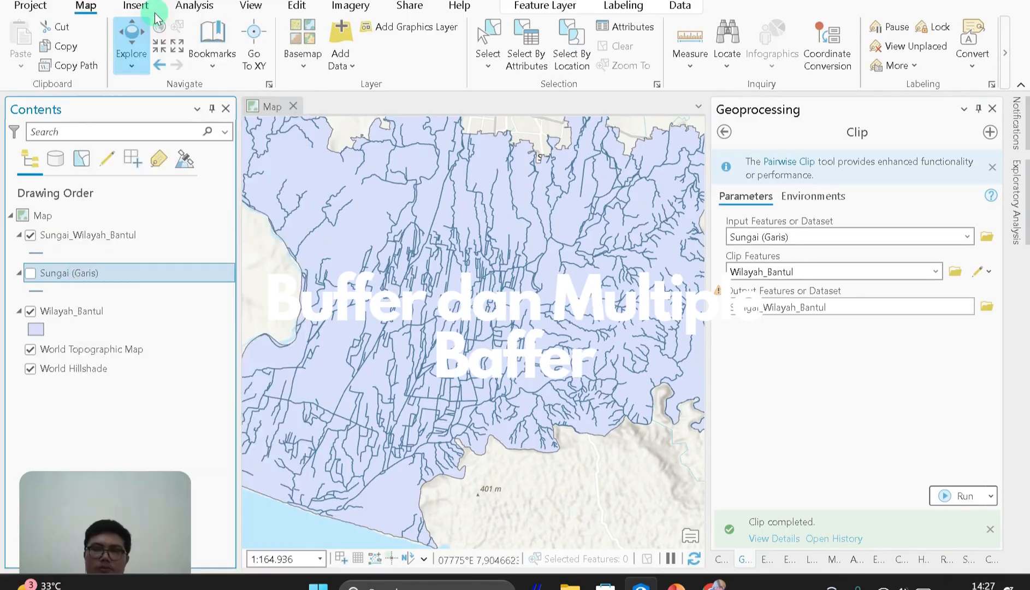
left_click(103, 240)
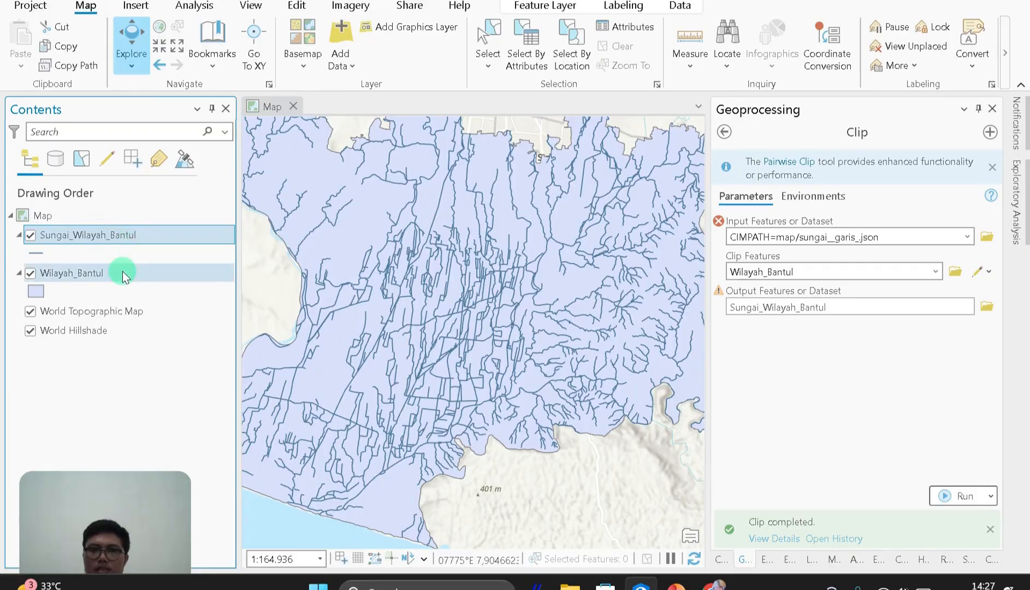
left_click(123, 271)
left_click(129, 238)
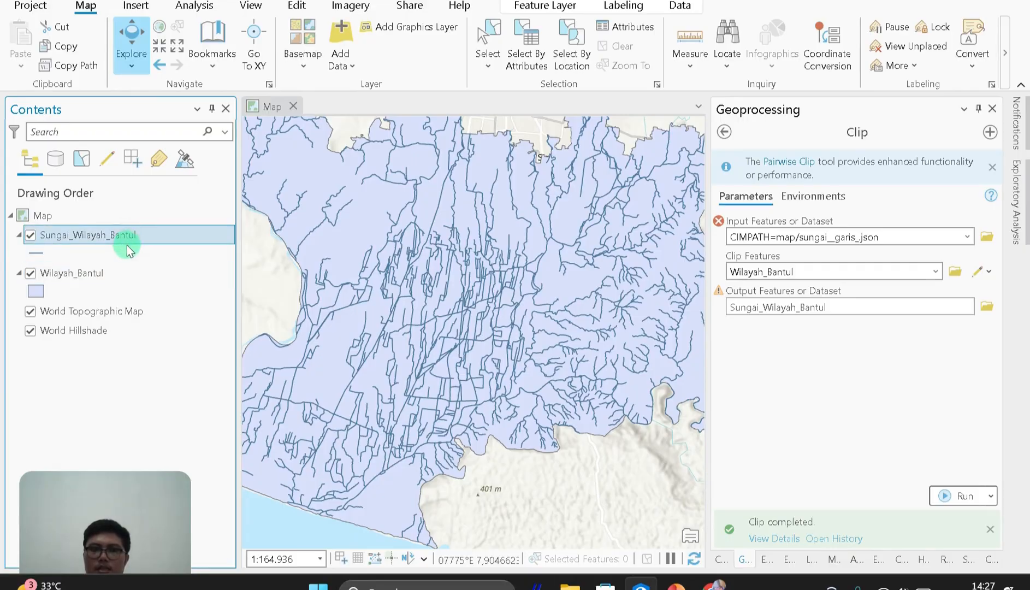
left_click(726, 131)
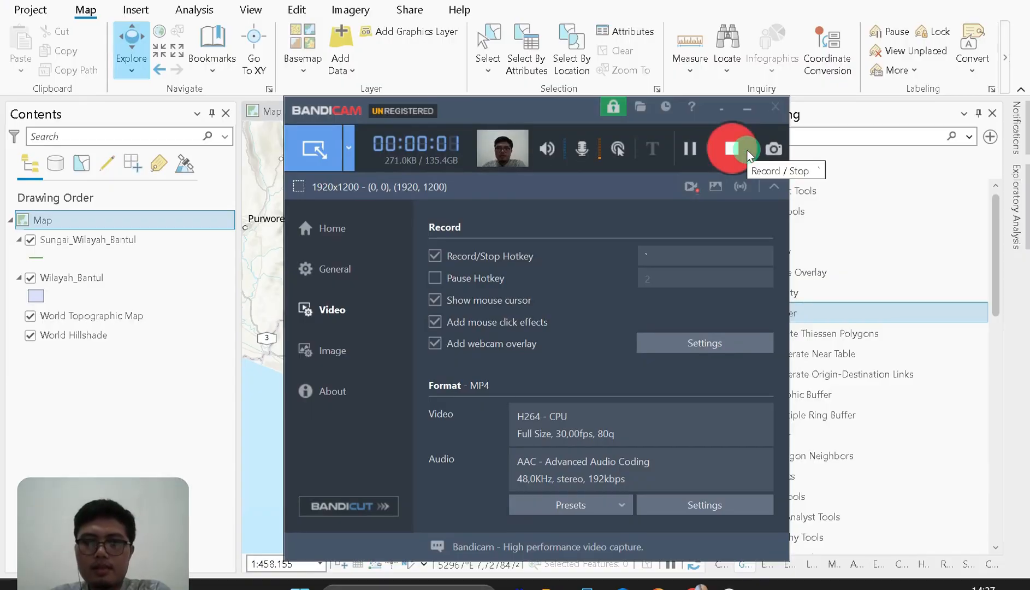
Search the geoprocessing tools for "buffer" and look over the matching buffer tools
left_click(725, 114)
left_click(781, 149)
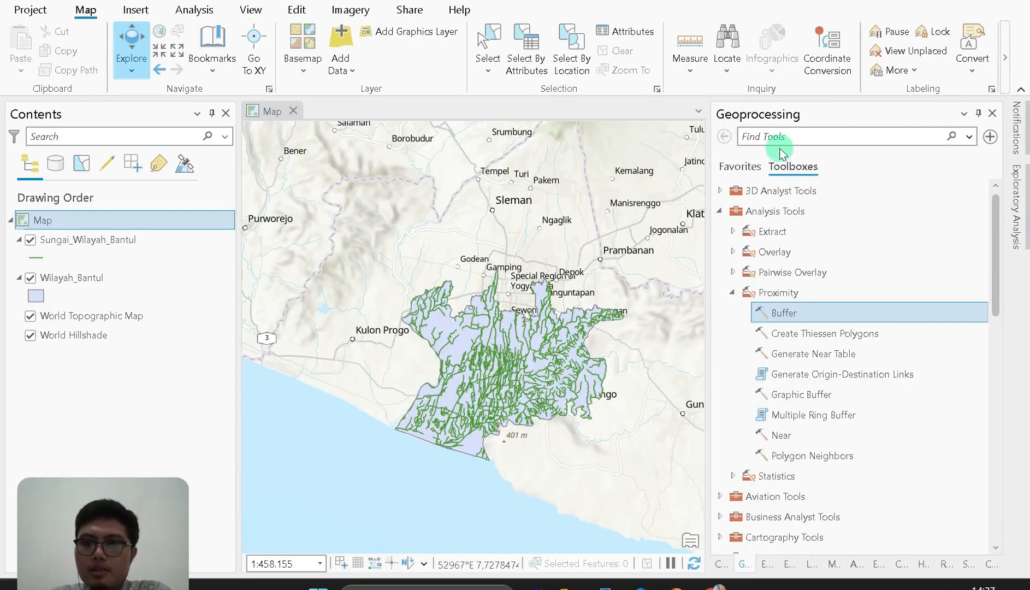
left_click(781, 174)
left_click(753, 168)
left_click(778, 136)
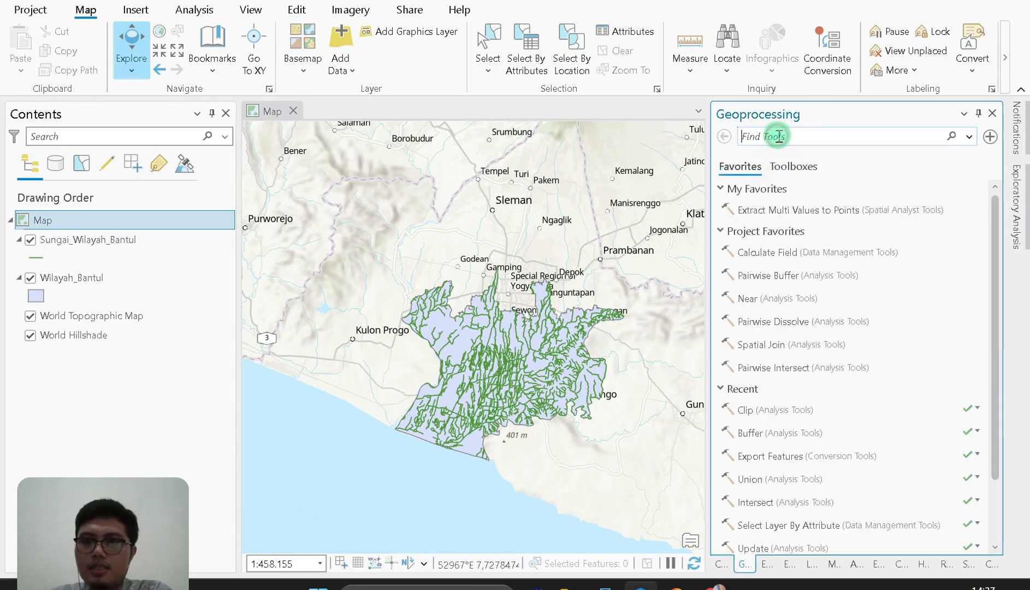
type("buffer")
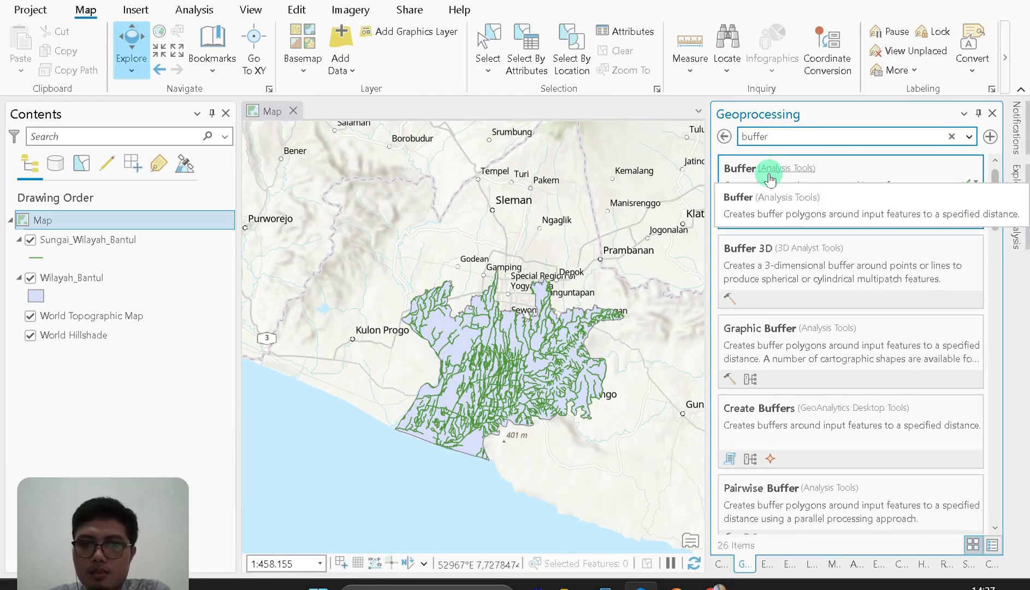
scroll(770, 180, "down", 3)
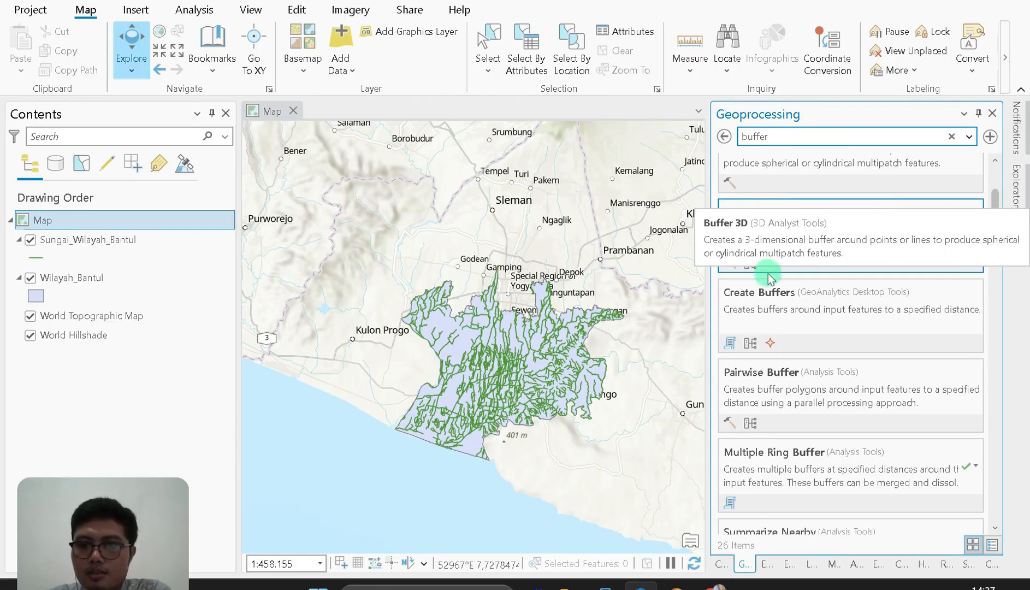
scroll(873, 344, "down", 2)
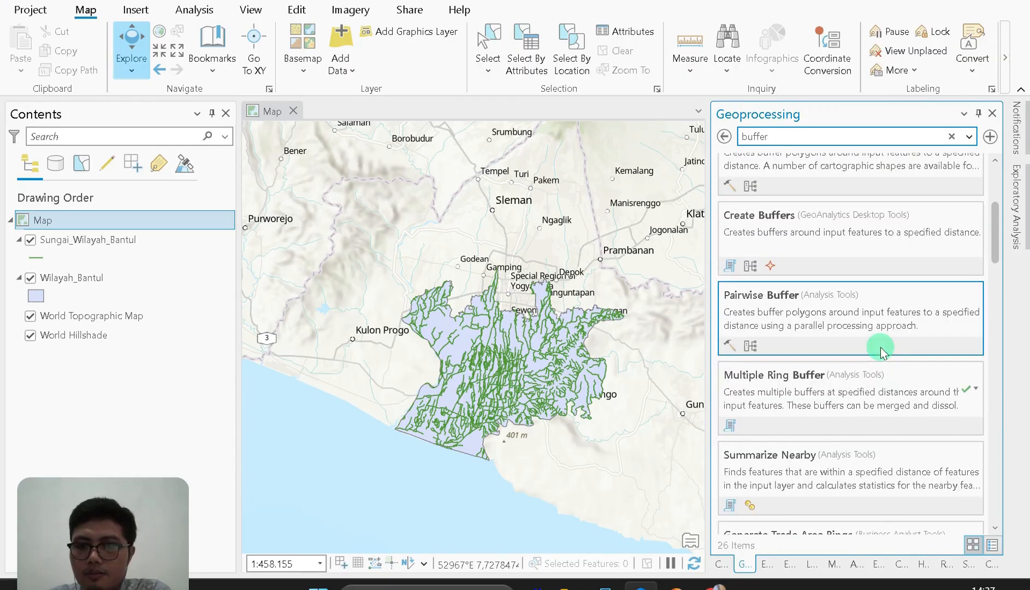
scroll(825, 327, "up", 5)
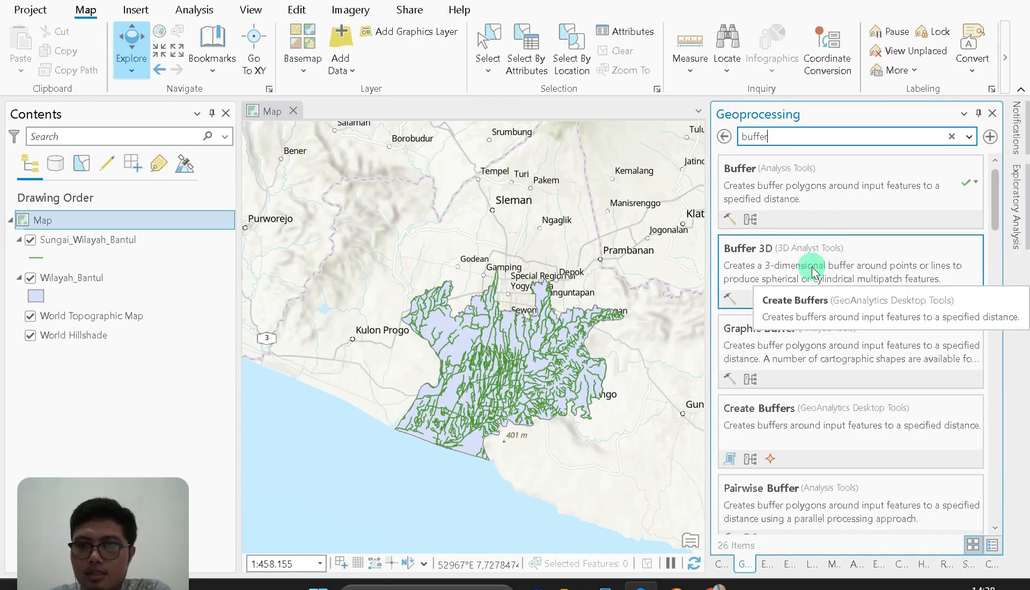
Open the Buffer tool from the Proximity toolset of Analysis Tools for a look, and return to the toolbox list
left_click(790, 169)
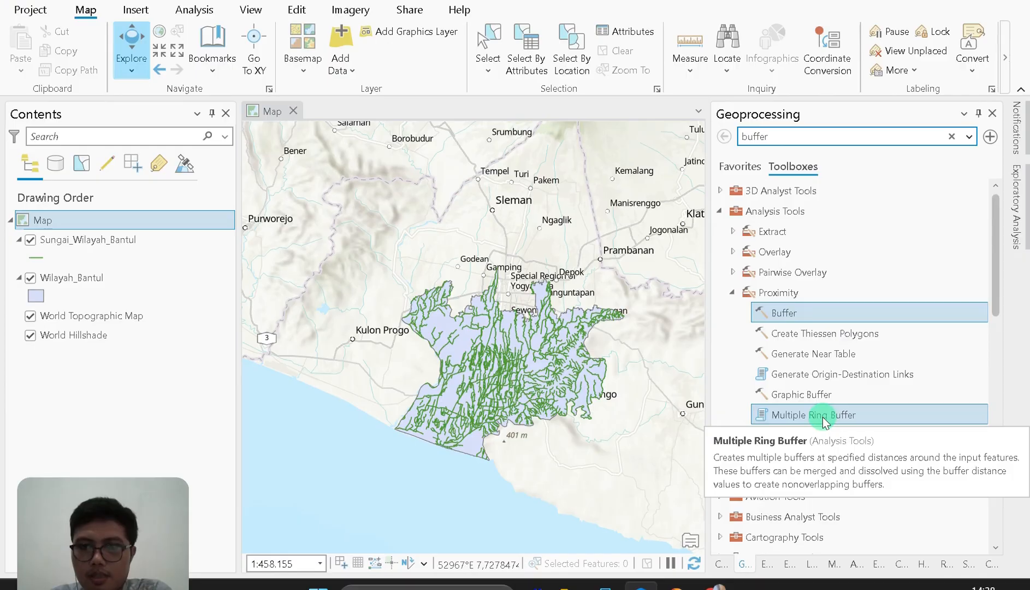
double_click(808, 318)
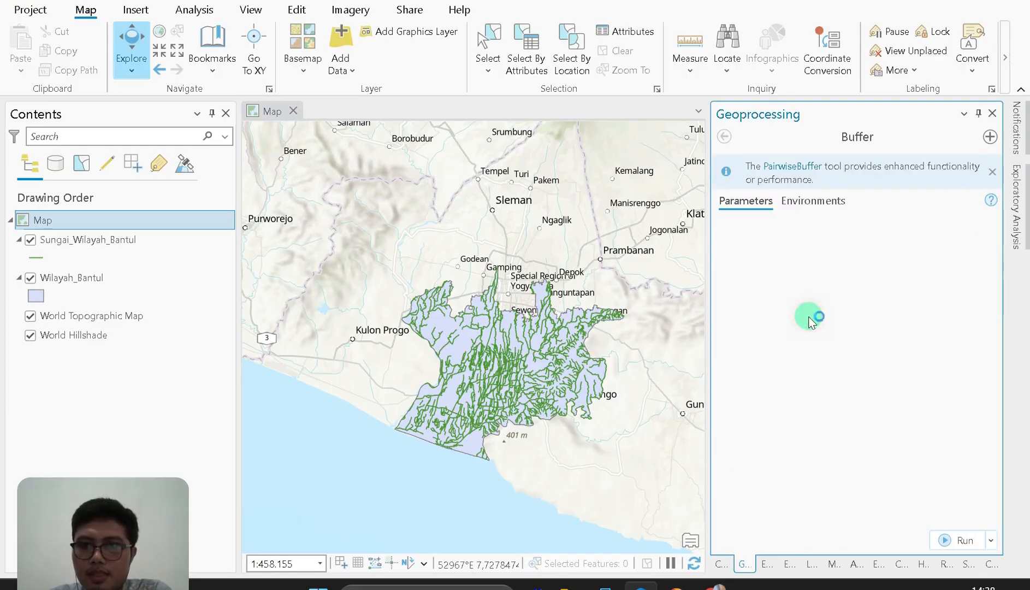
left_click(727, 137)
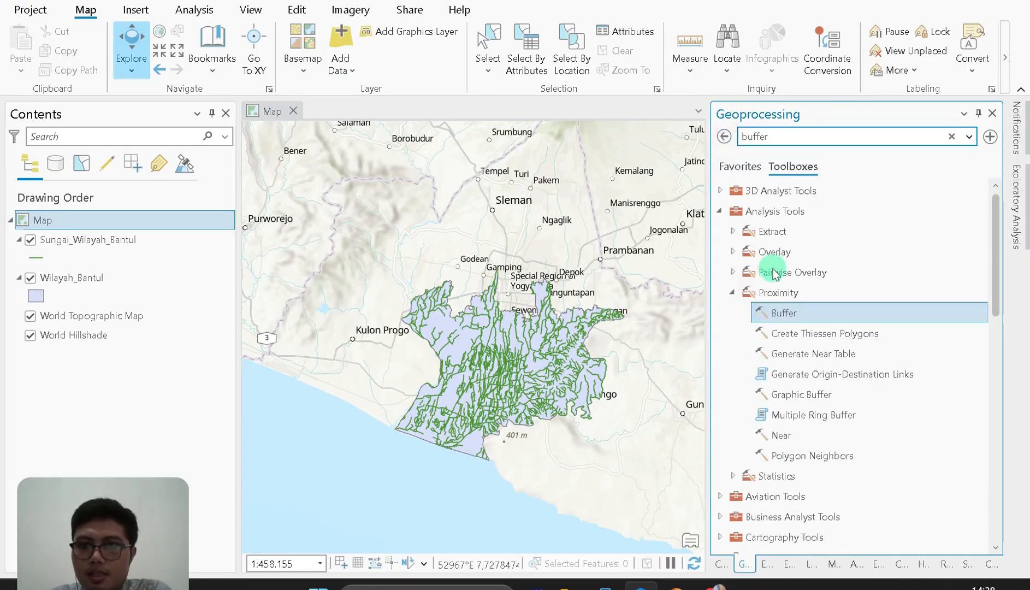
Open the Buffer tool, choose Sungai_Wilayah_Bantul as the input features, and set the buffer distance to 100 meters
double_click(802, 311)
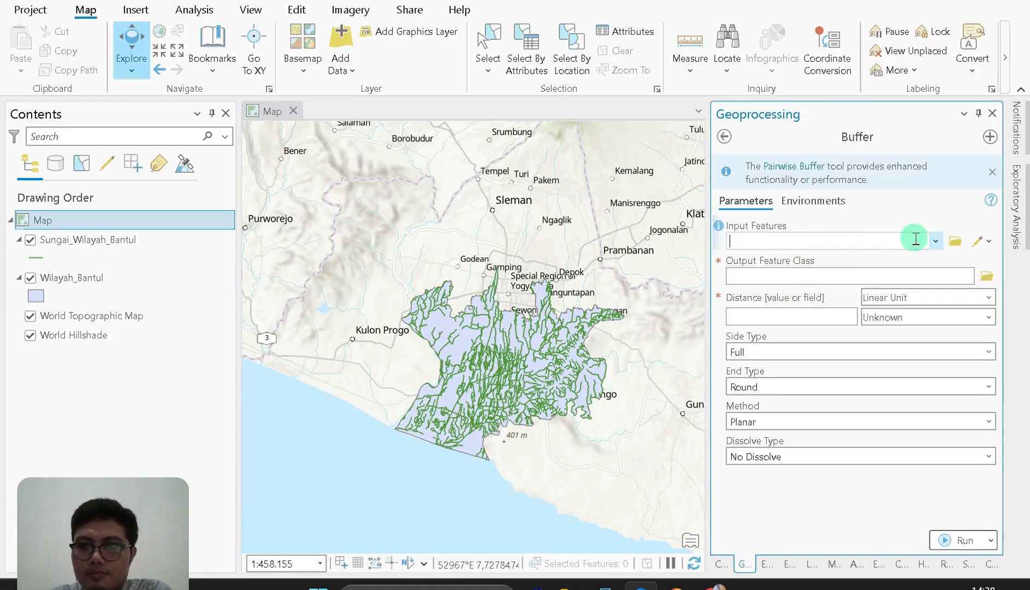
left_click(935, 240)
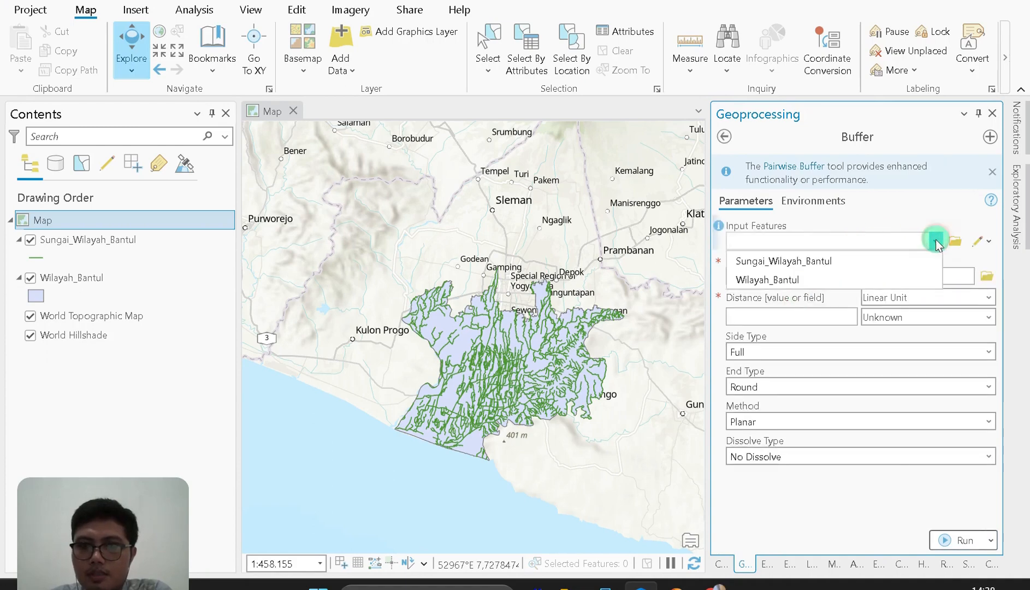
left_click(877, 262)
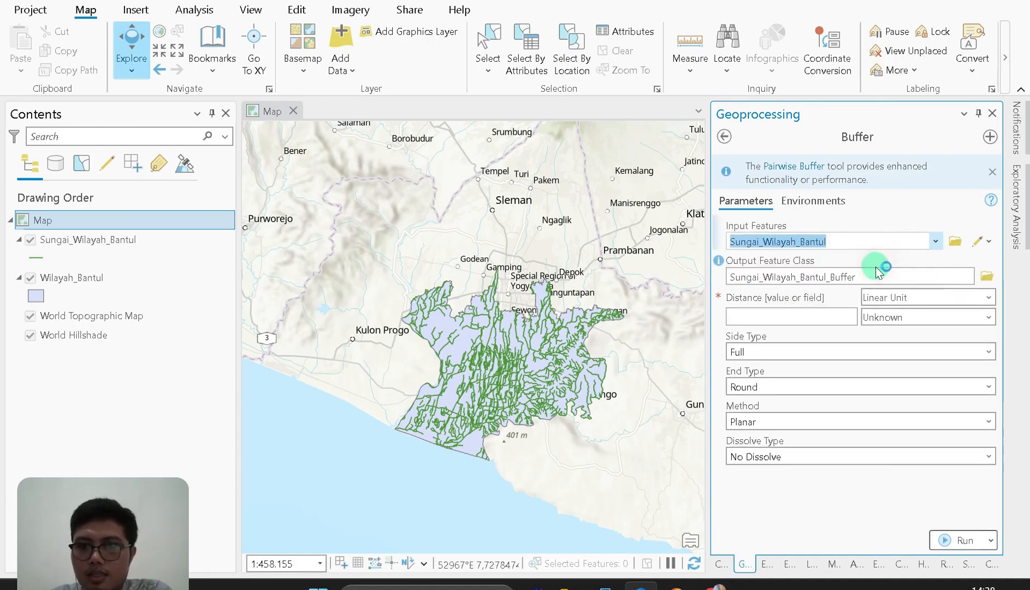
left_click(971, 321)
scroll(963, 352, "up", 5)
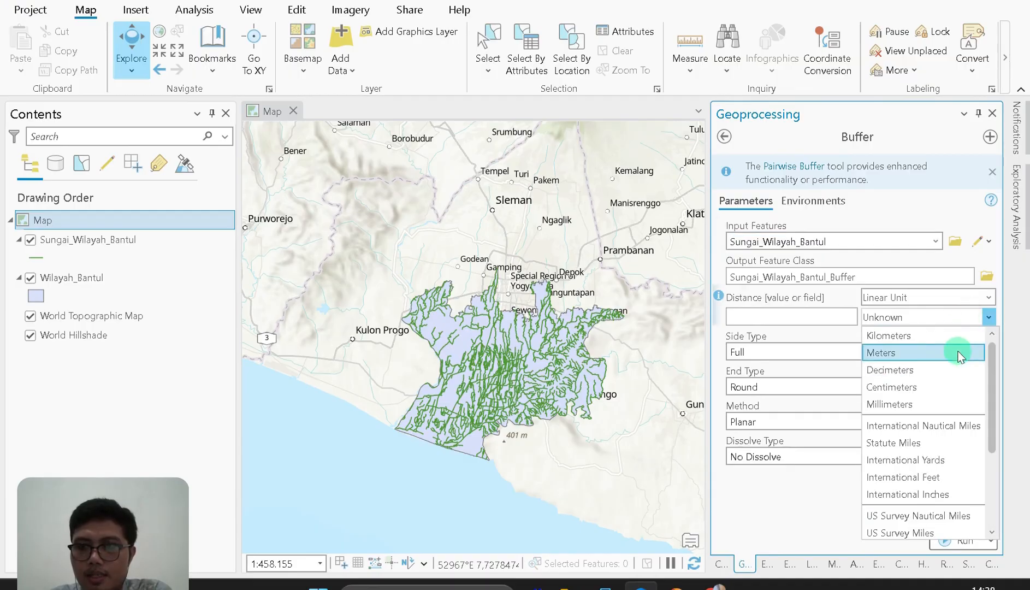
left_click(959, 352)
left_click(829, 315)
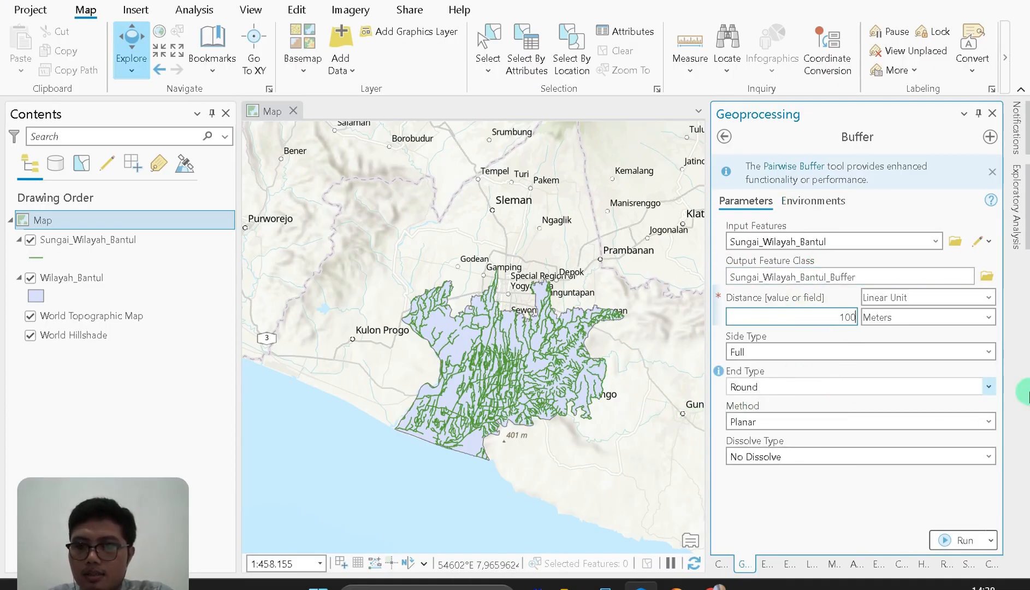
Keep the Round end type and the No Dissolve option, and run the river buffer
left_click(989, 386)
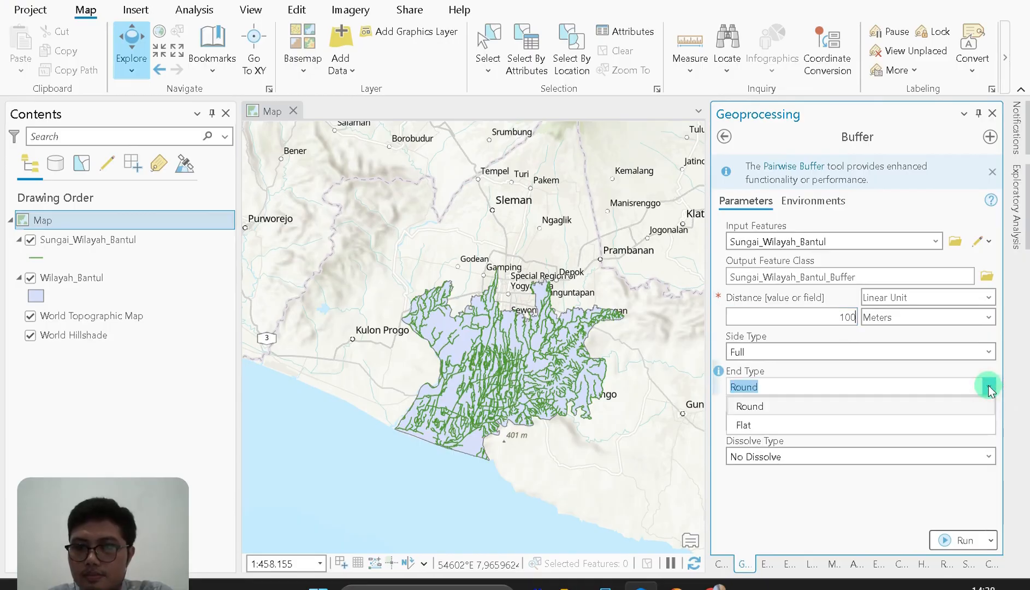
left_click(968, 399)
left_click(988, 456)
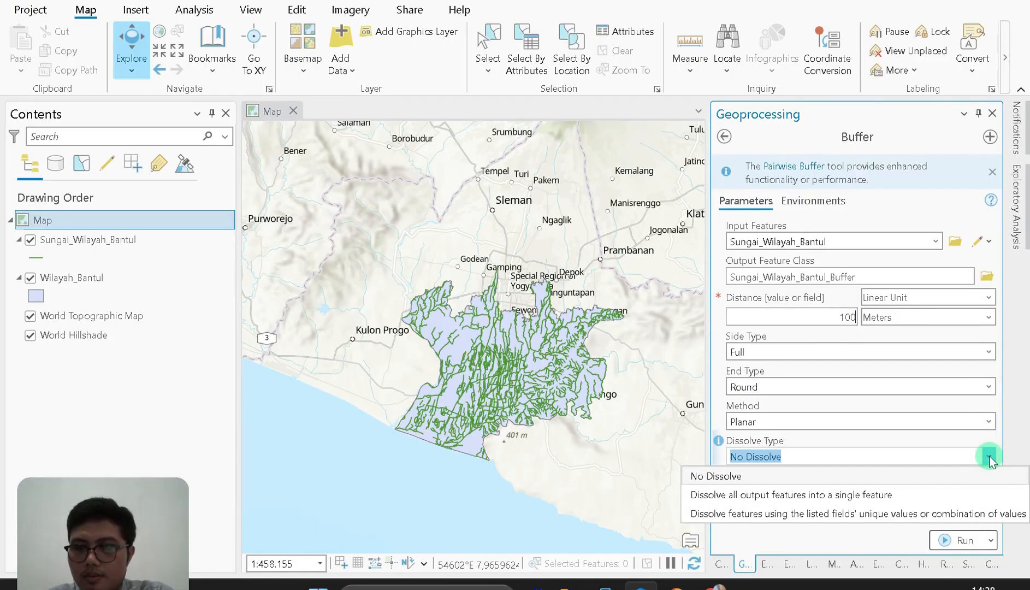
left_click(990, 459)
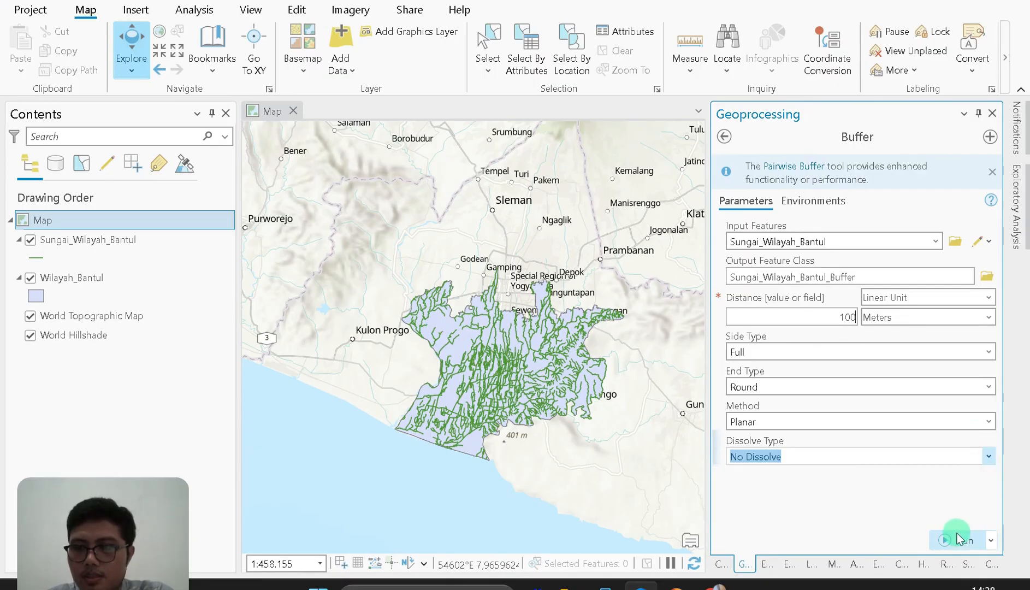
left_click(956, 535)
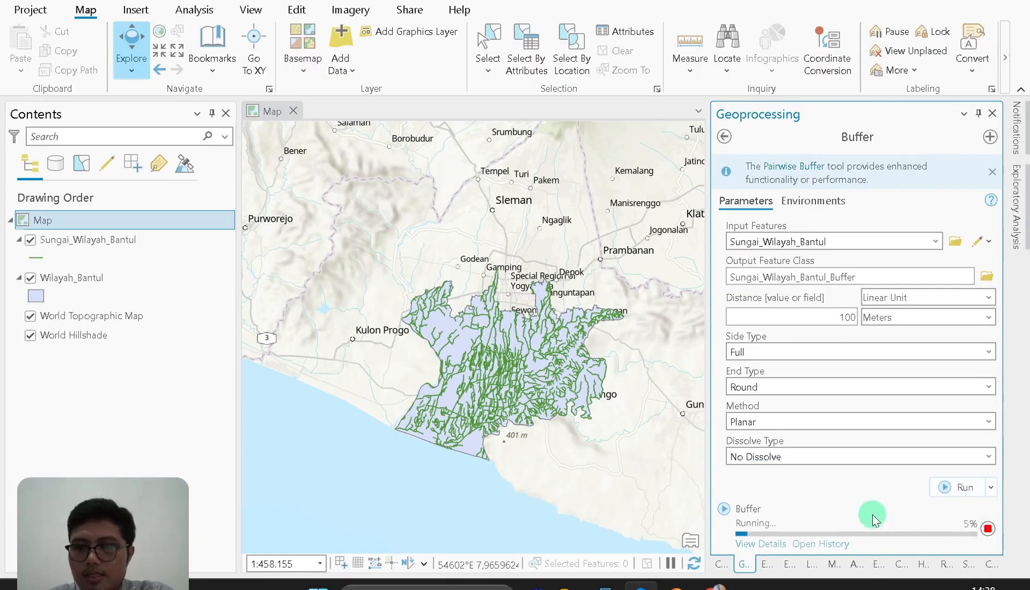
mouse_move(872, 517)
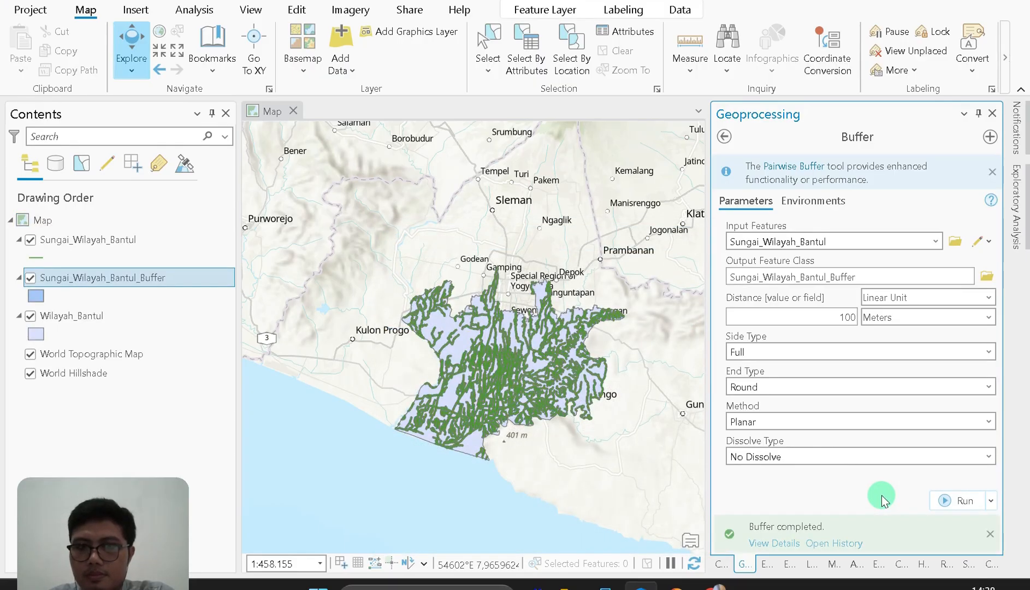
Inspect the overlapping buffer zones along the rivers up close, briefly hiding Sungai_Wilayah_Bantul_Buffer to compare them with the river lines
scroll(459, 371, "up", 5)
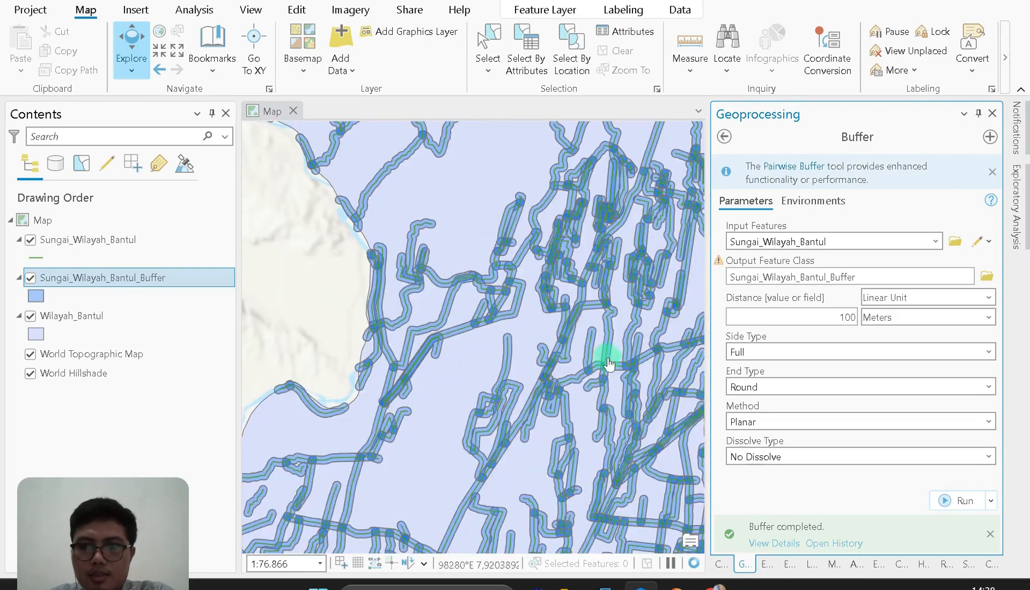
left_click_drag(610, 363, 375, 299)
left_click_drag(531, 326, 482, 294)
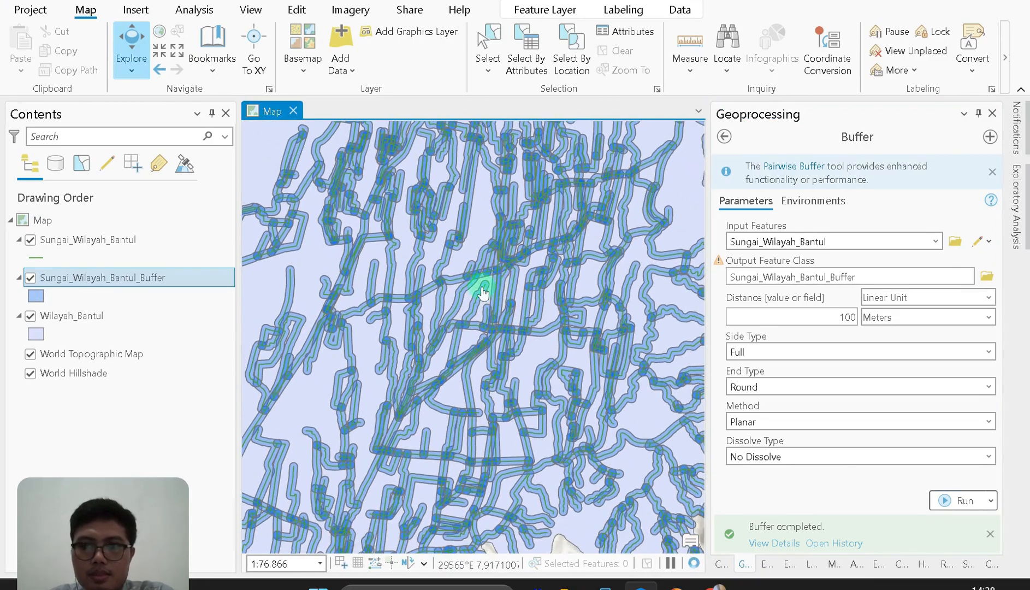
left_click(28, 279)
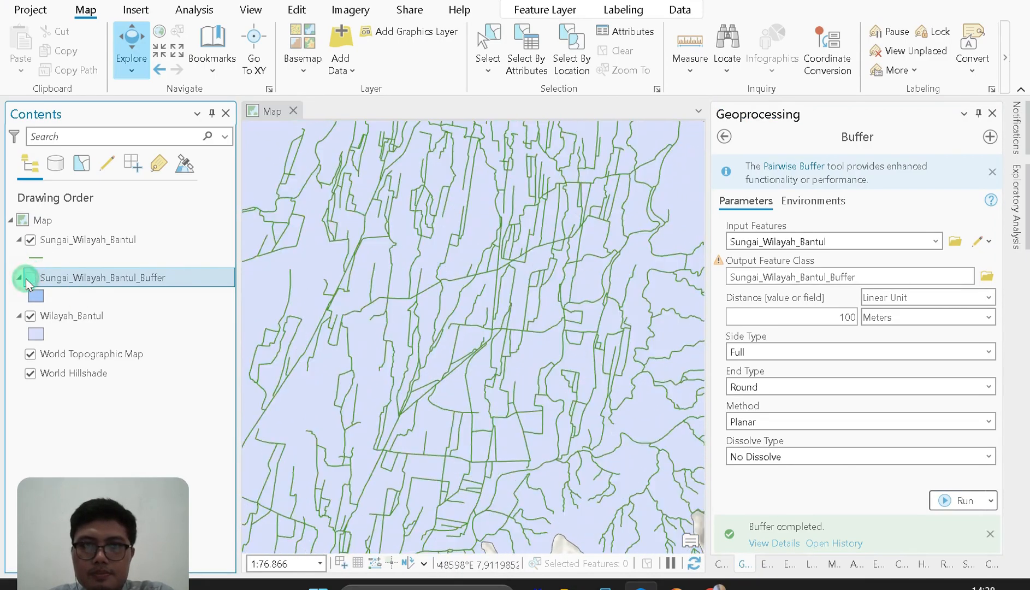
left_click(30, 277)
scroll(436, 316, "up", 6)
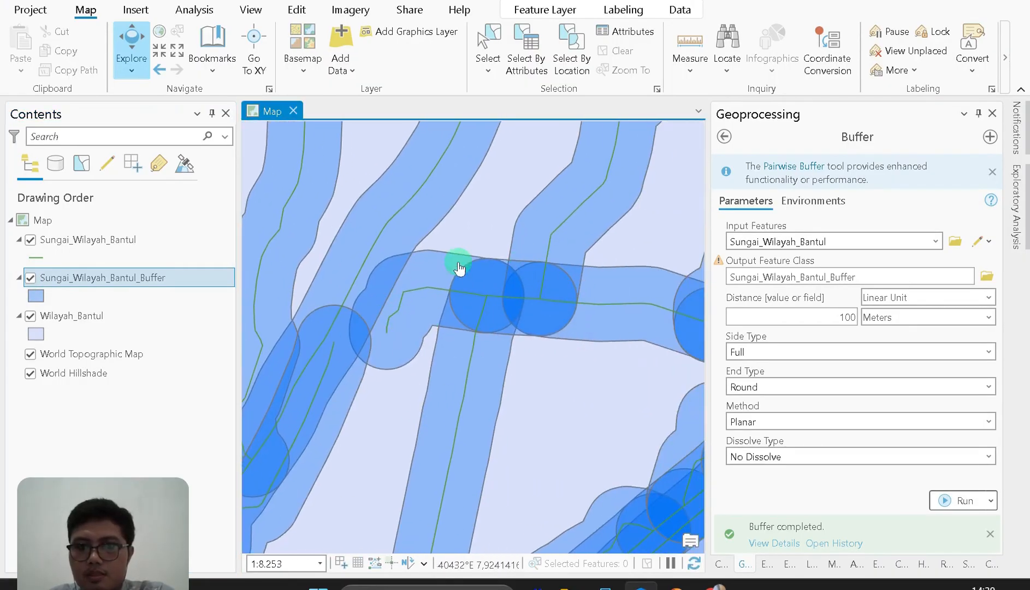
left_click_drag(581, 338, 515, 315)
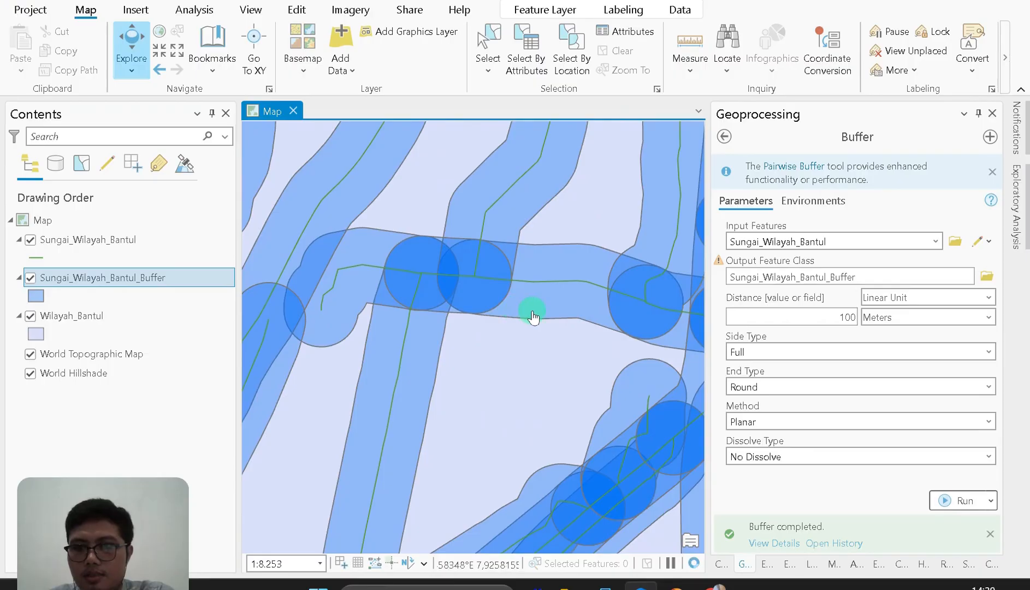
scroll(533, 316, "down", 3)
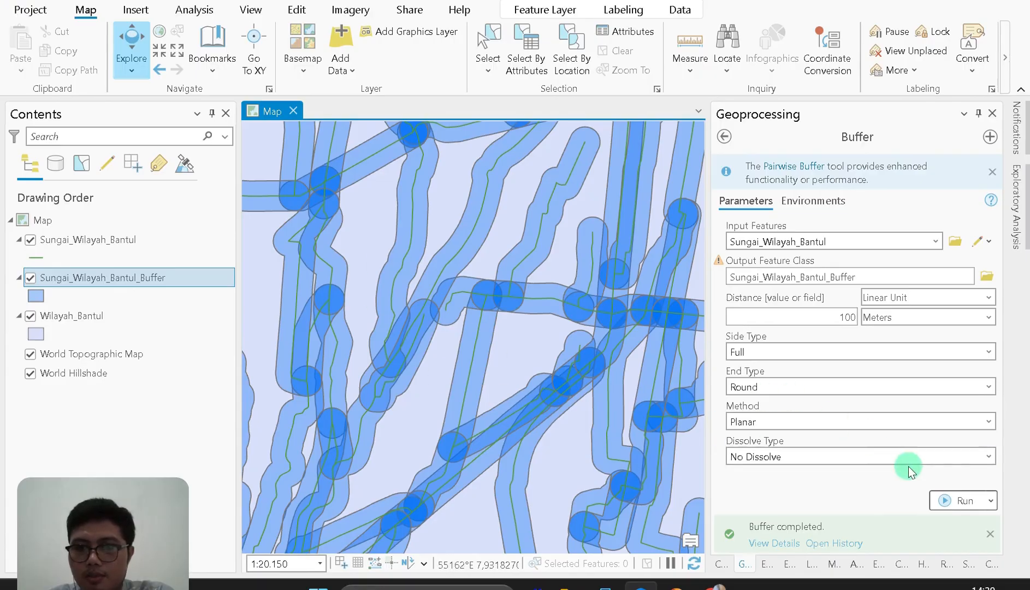
Try dissolving the buffer by the listed fields' unique values and look over the available dissolve fields
left_click(987, 457)
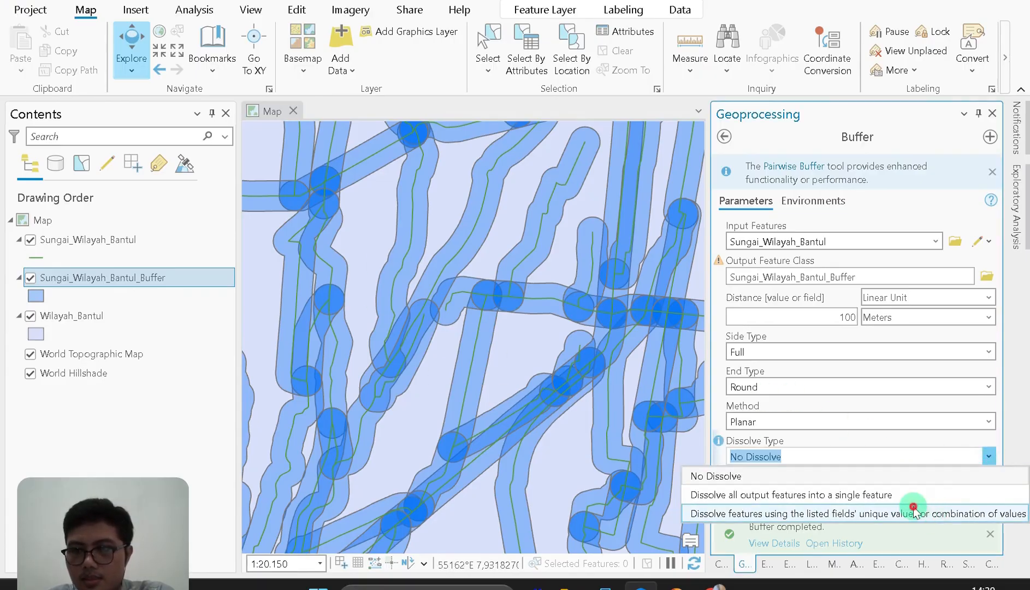
left_click(913, 512)
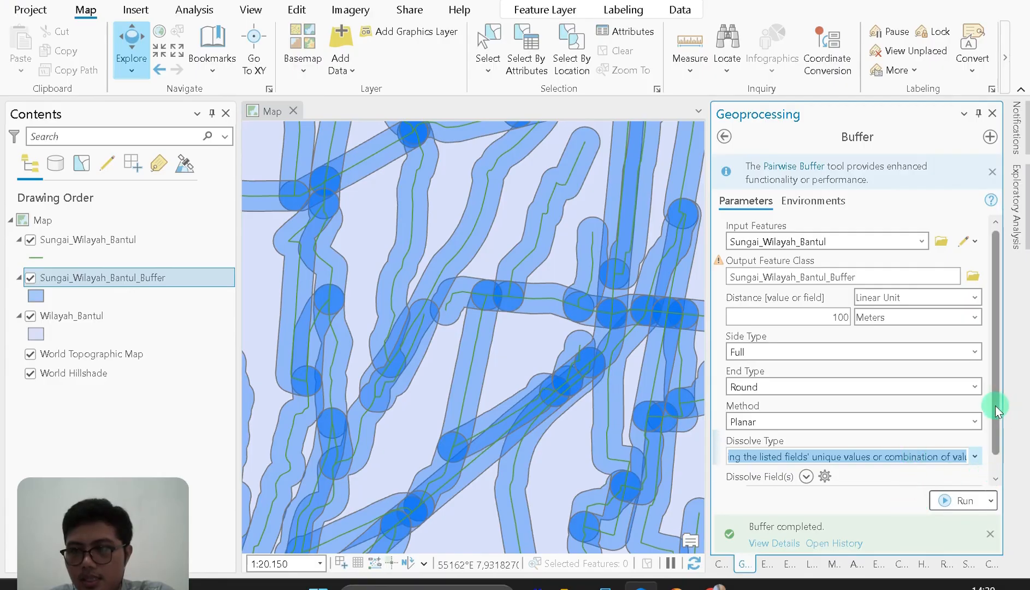
scroll(996, 406, "down", 1)
left_click(975, 474)
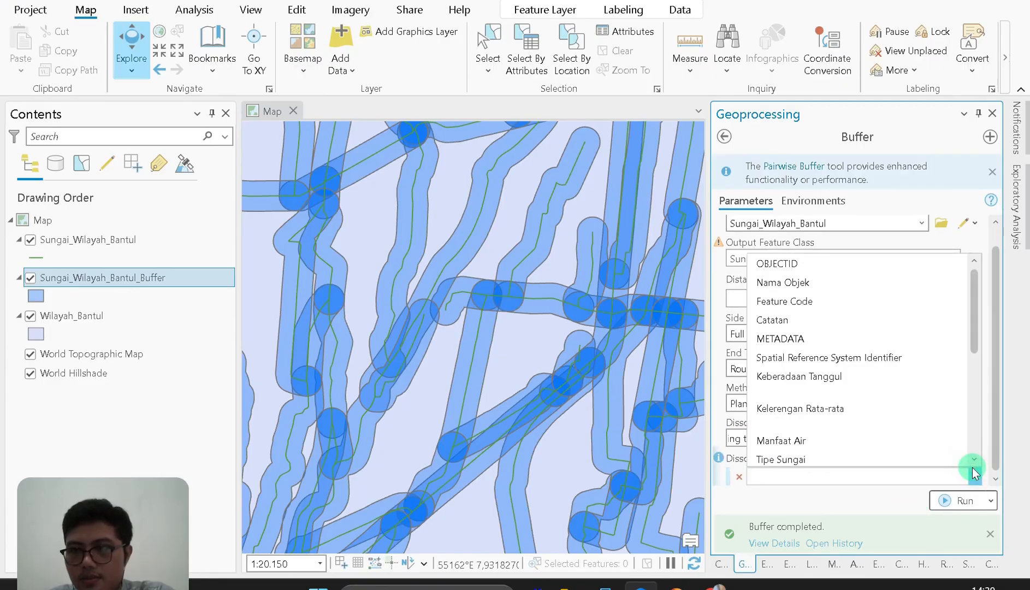
left_click(974, 473)
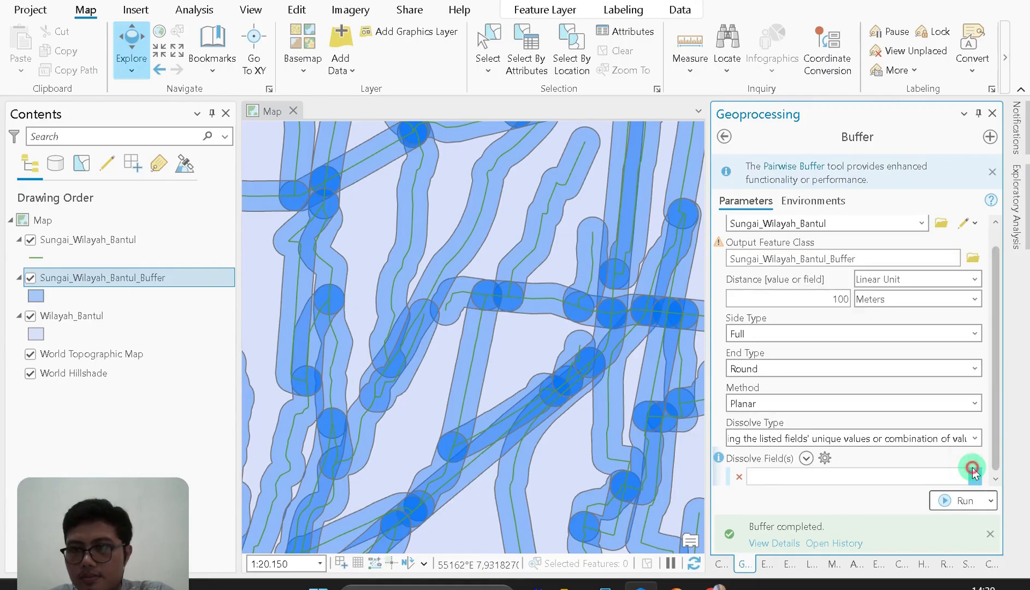
Set the buffer's dissolve type to dissolve all output features into a single feature
left_click(973, 437)
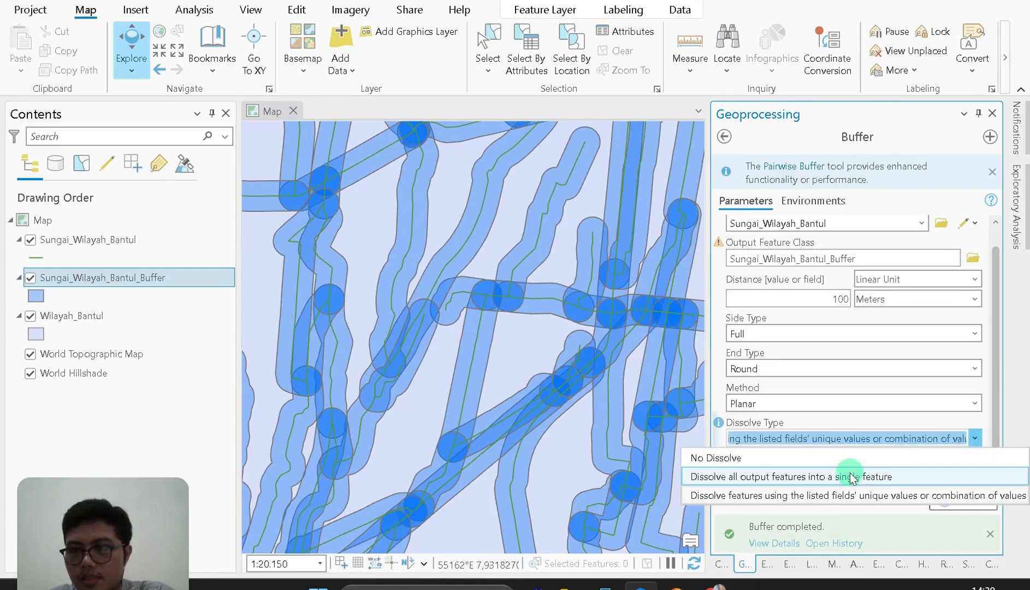
left_click(851, 477)
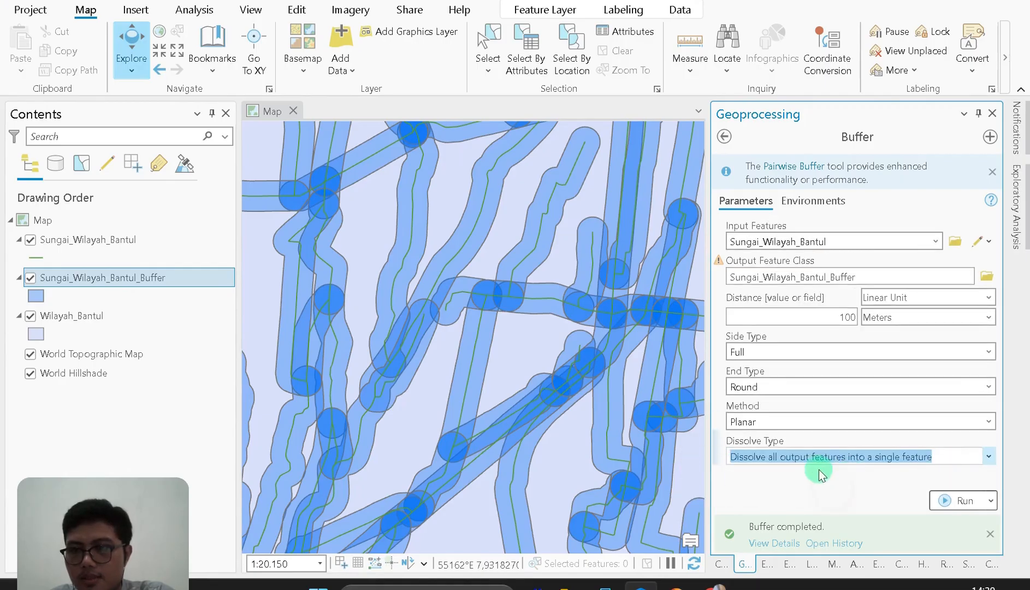
left_click(993, 465)
left_click(881, 491)
Name the output feature class Sungai_Wilayah_Bantul_Buffer_1 and run the dissolved buffer
left_click(874, 280)
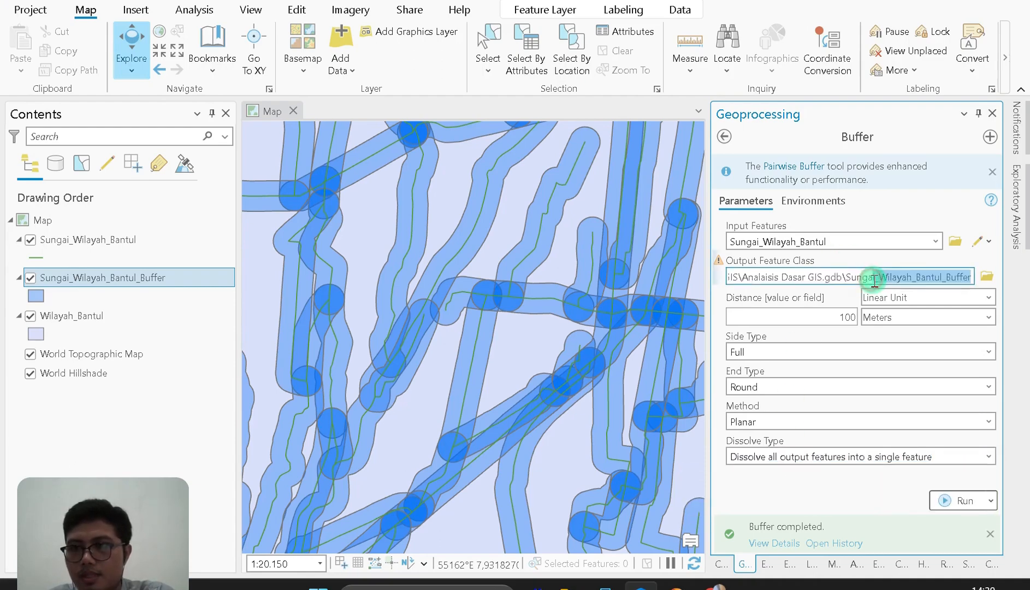
left_click(936, 274)
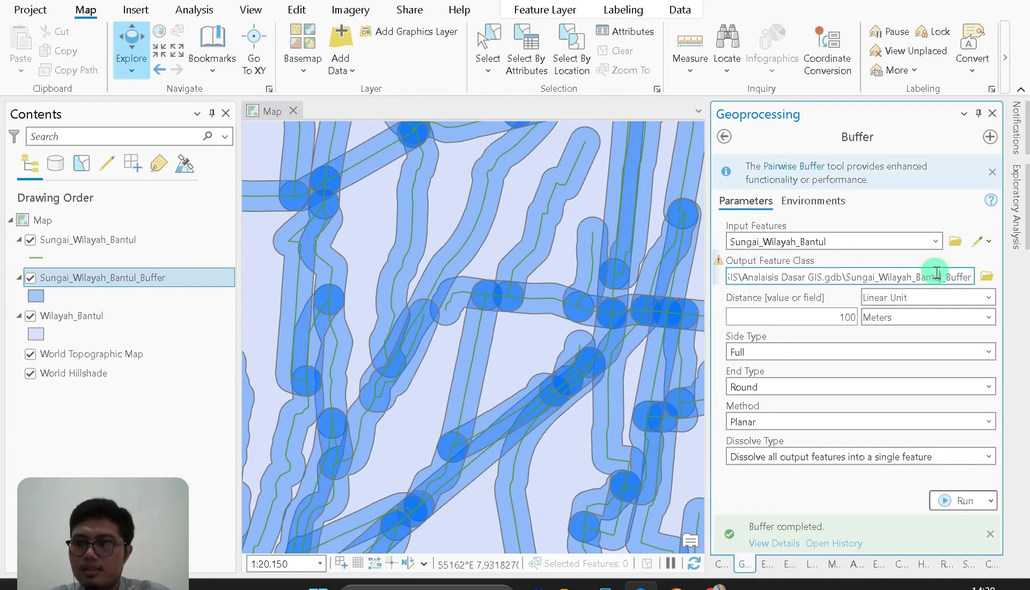
key("End")
type("_1")
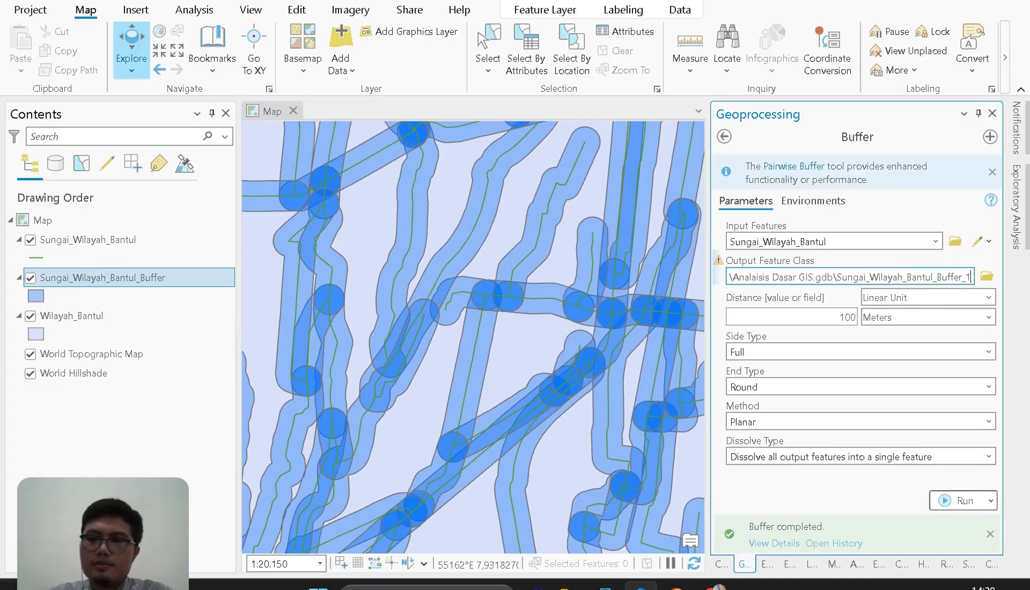
left_click(957, 500)
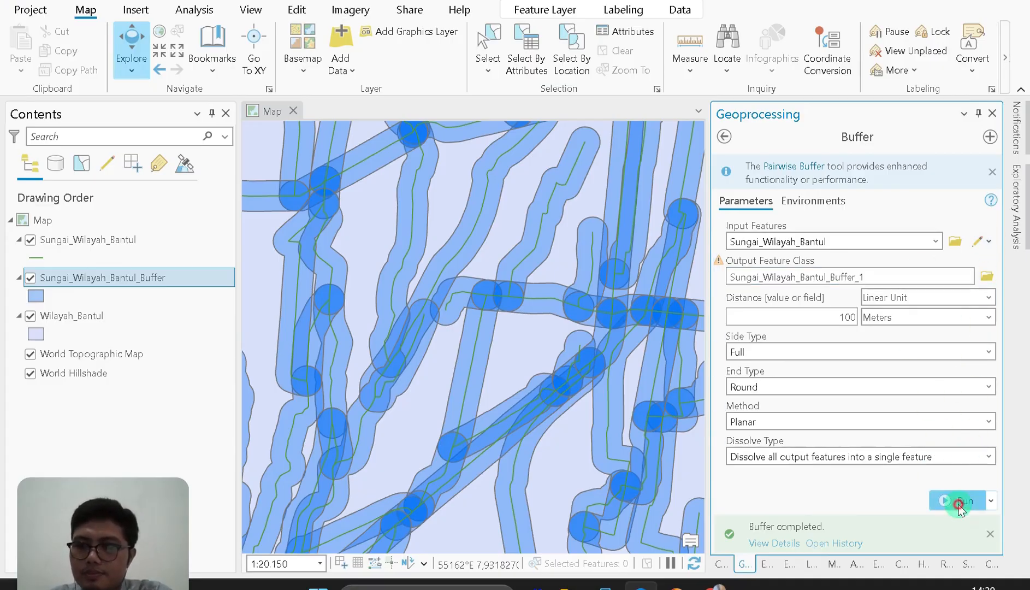
mouse_move(961, 509)
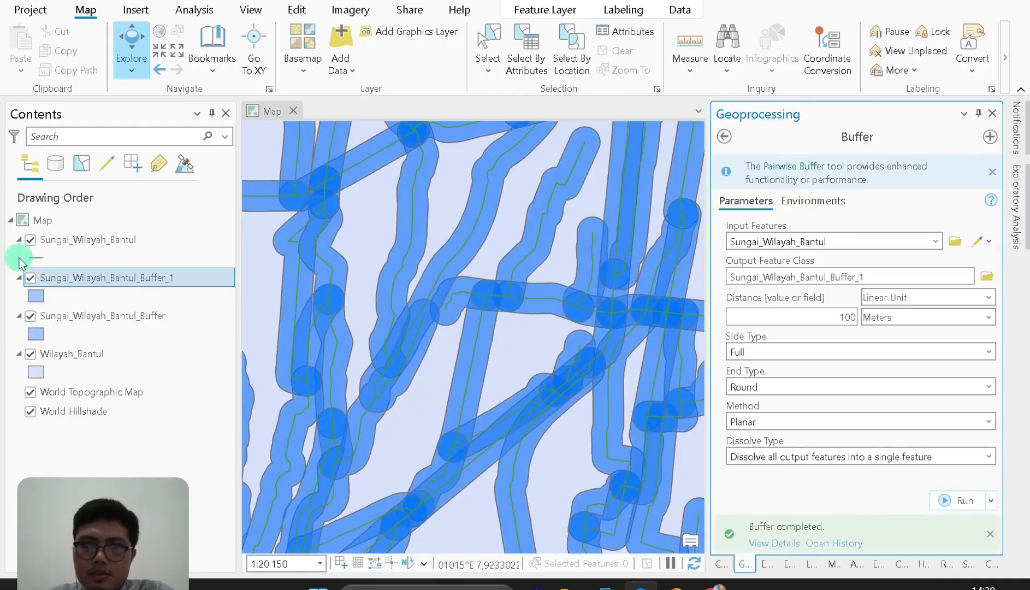
Compare the dissolved and undissolved river buffers by toggling their layers, leaving Sungai_Wilayah_Bantul_Buffer hidden and Sungai_Wilayah_Bantul_Buffer_1 visible
left_click(31, 316)
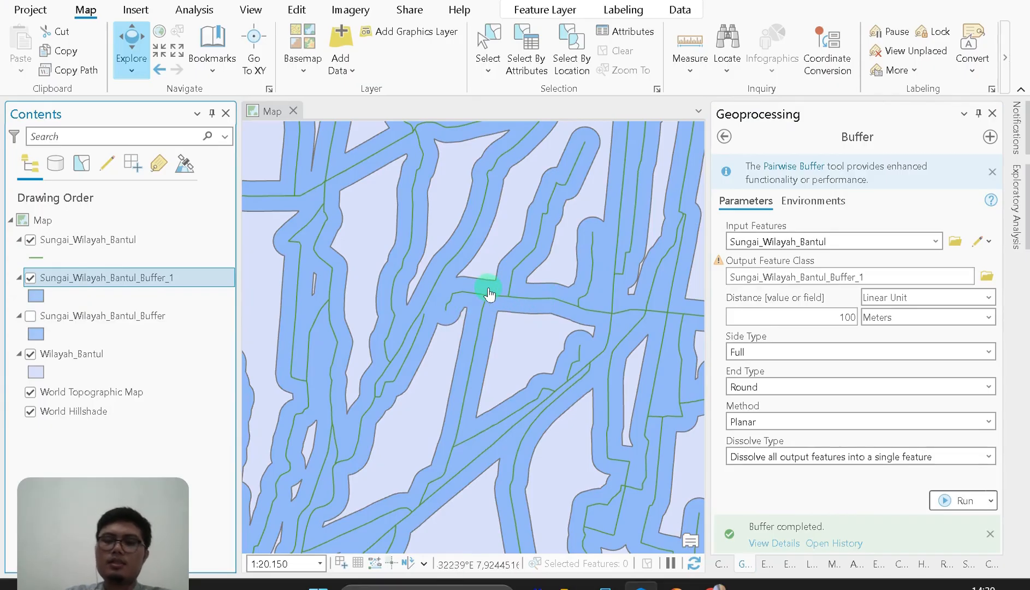
scroll(488, 294, "up", 2)
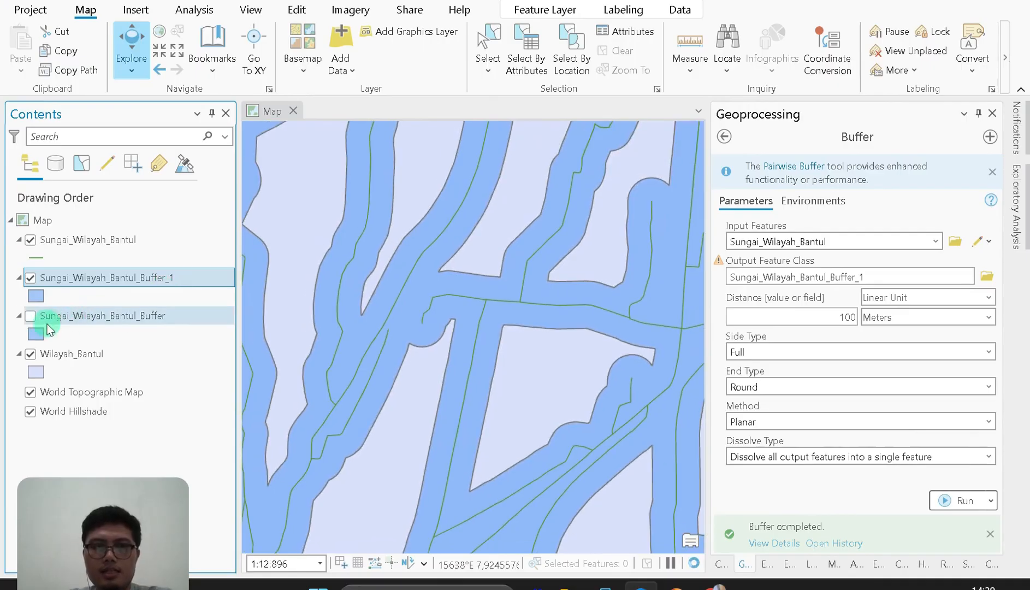
left_click(31, 316)
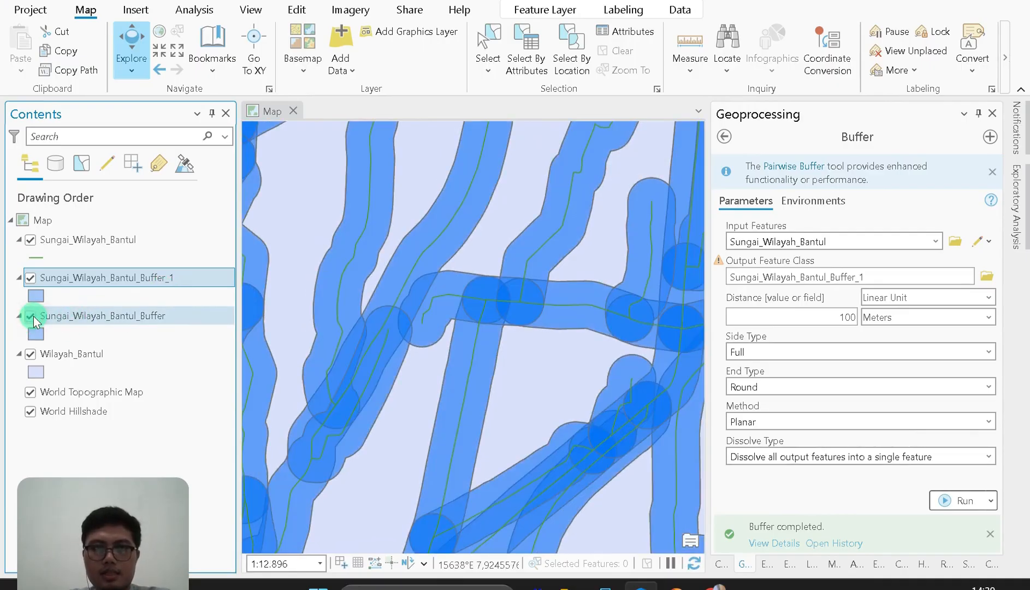
left_click(33, 279)
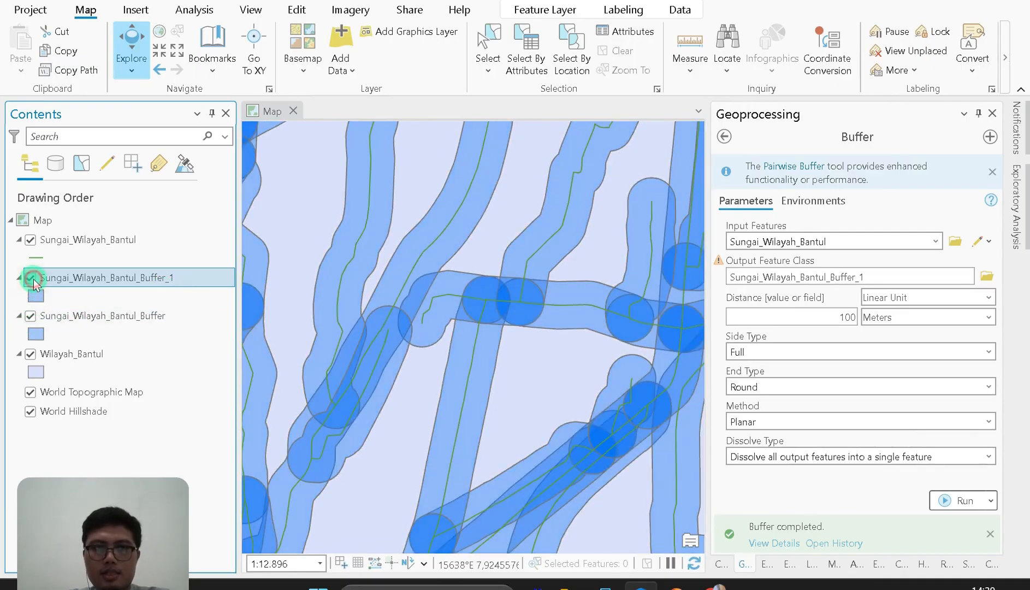
left_click(33, 278)
left_click(30, 315)
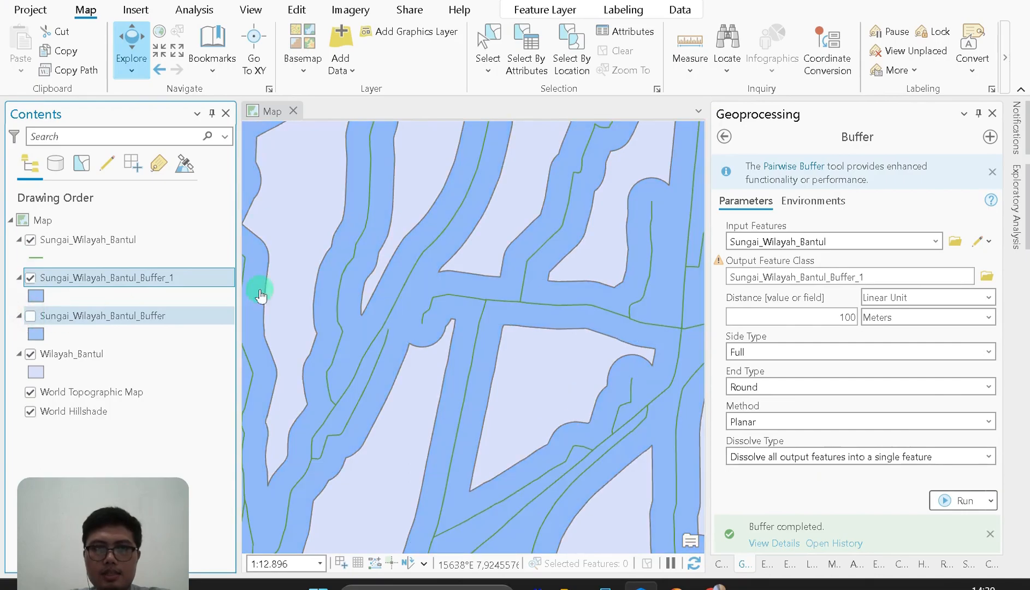
Switch to PowerPoint, review the Proximity: Buffer slide on separated and dissolved buffer zones, and return to ArcGIS Pro
left_click(676, 587)
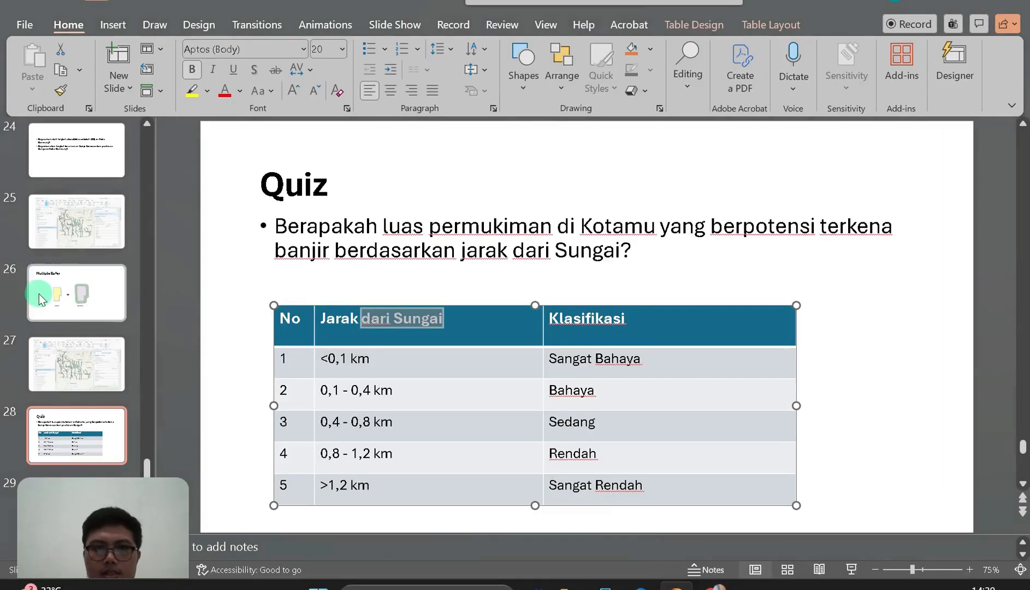
left_click(63, 257)
scroll(63, 258, "up", 2)
left_click(78, 228)
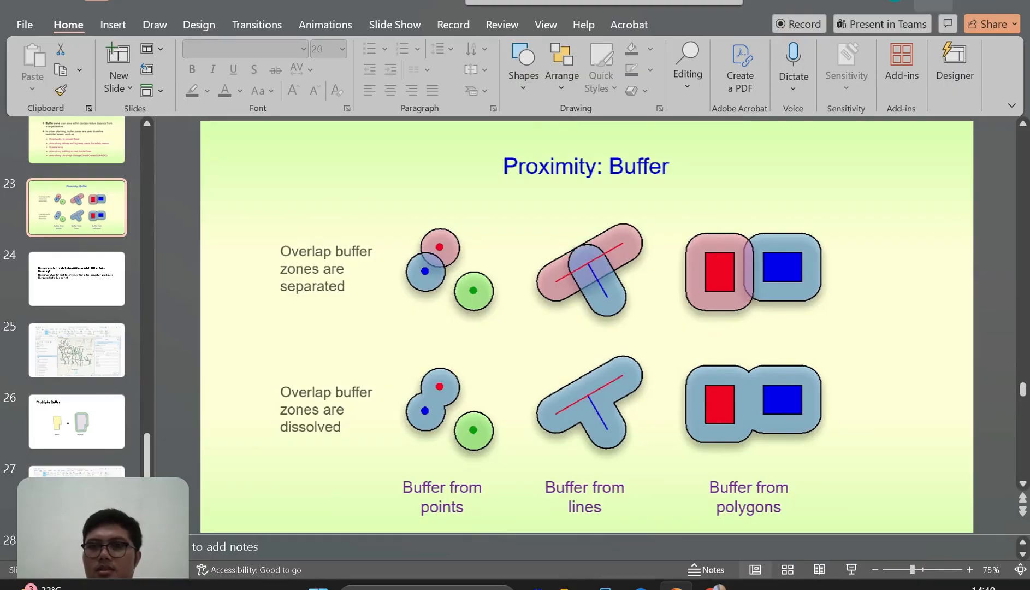
left_click(933, 3)
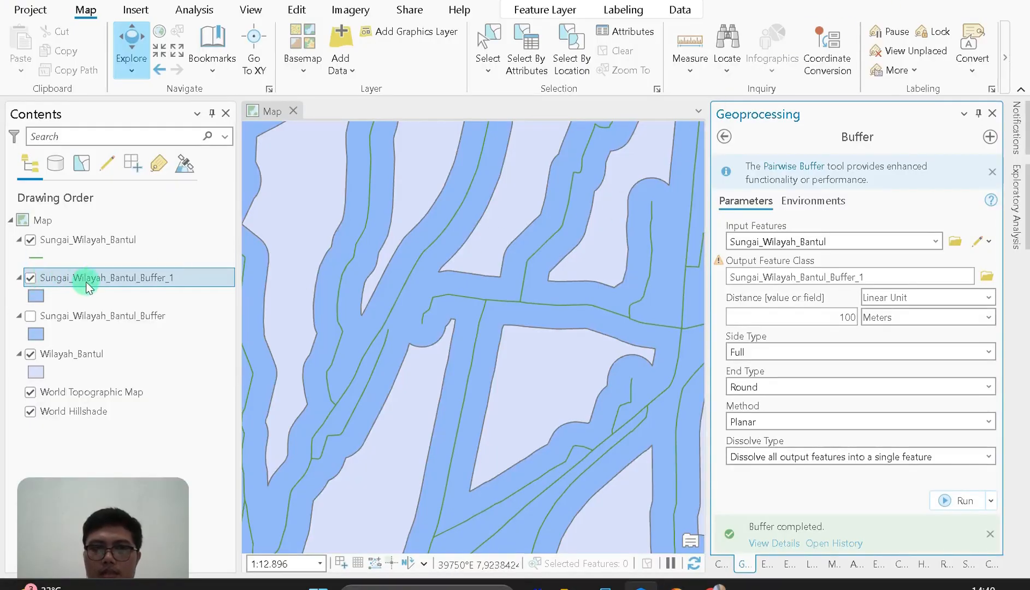
left_click(132, 313, "shift")
left_click(132, 313)
left_click(140, 273, "shift")
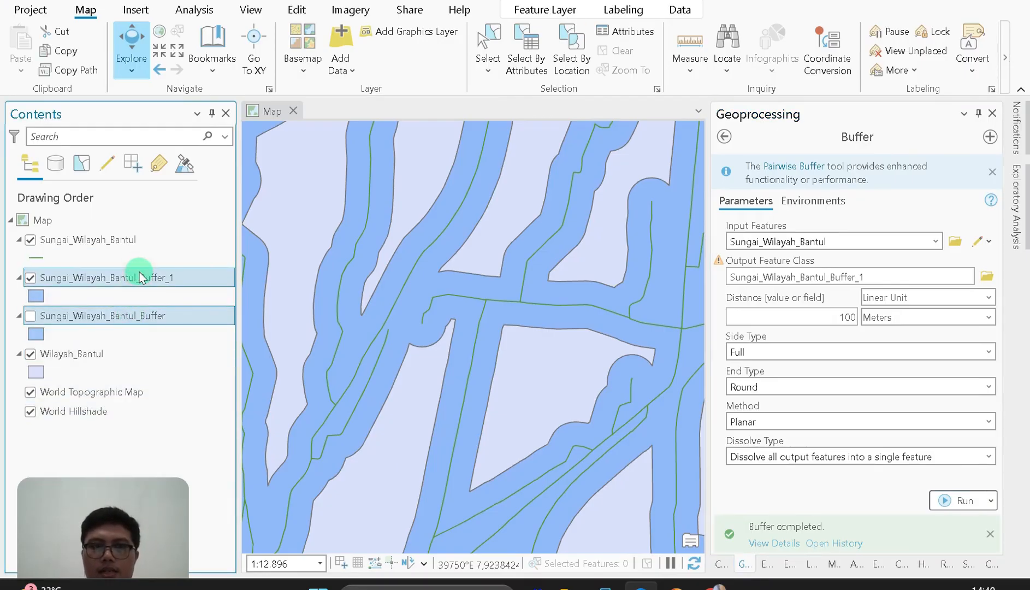
Open the Multiple Ring Buffer tool and use Sungai_Wilayah_Bantul as its input, keeping the output name Sungai_Wilayah_Bantul_MultipleRingBuffer
left_click(726, 137)
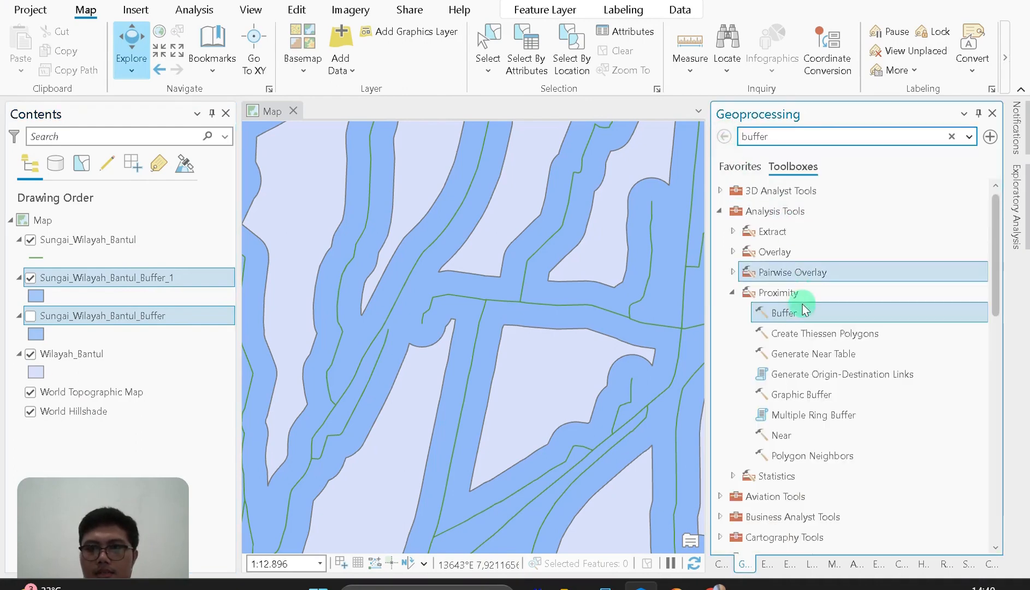
left_click(812, 416)
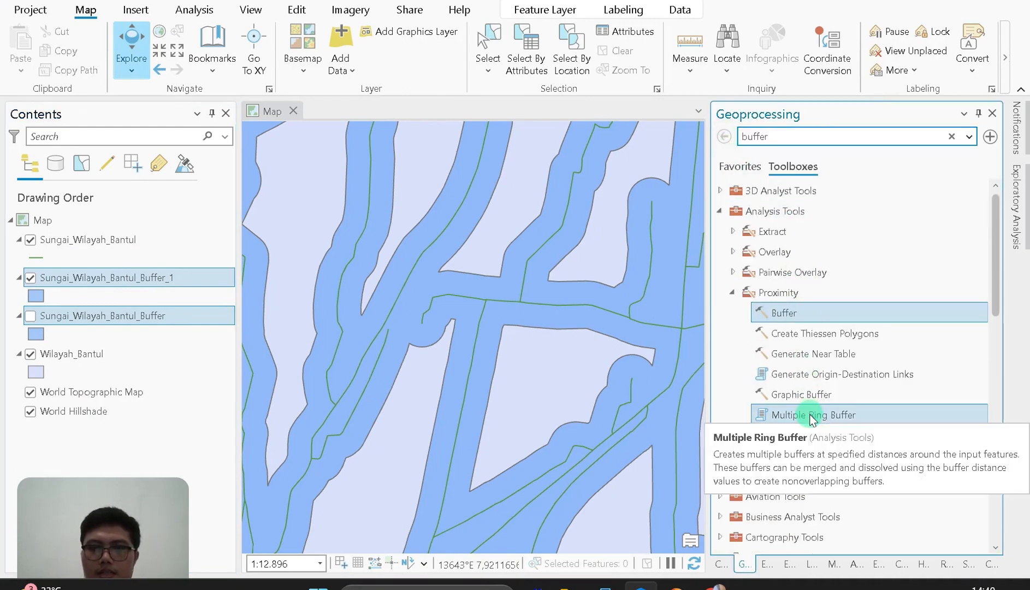
double_click(812, 416)
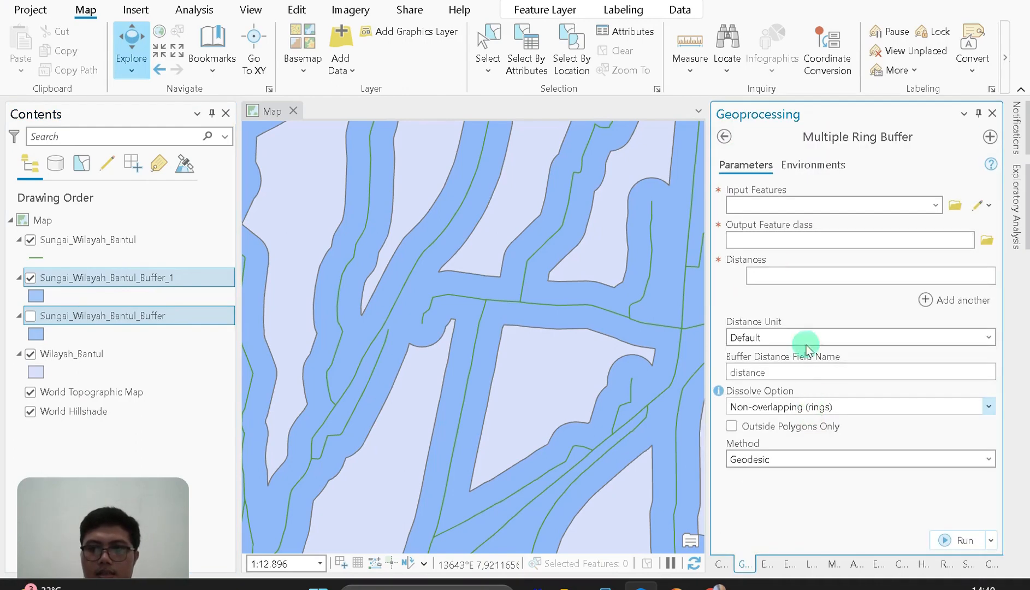
left_click(934, 205)
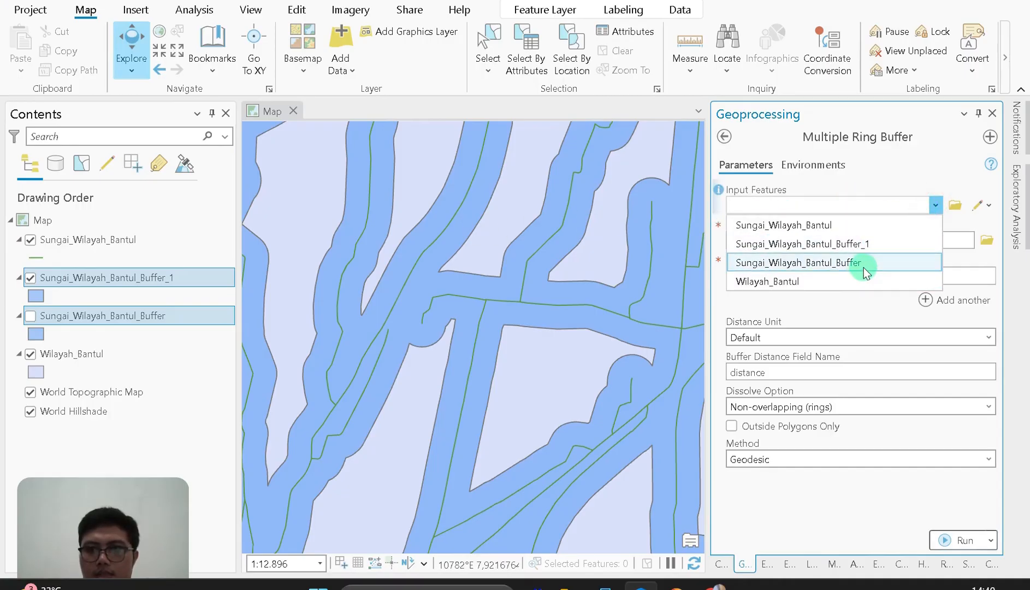
left_click(861, 226)
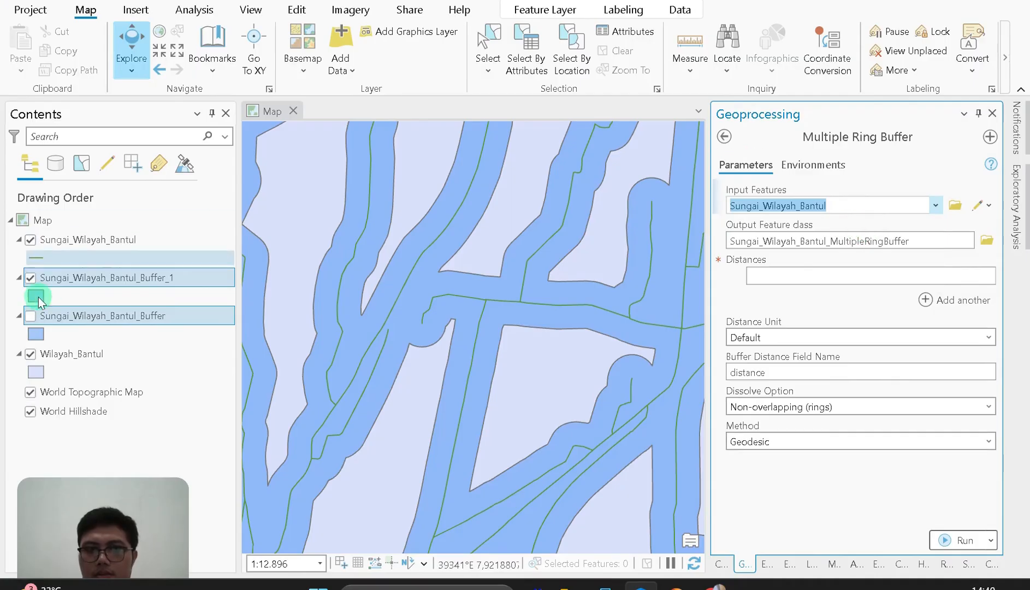
left_click(85, 242)
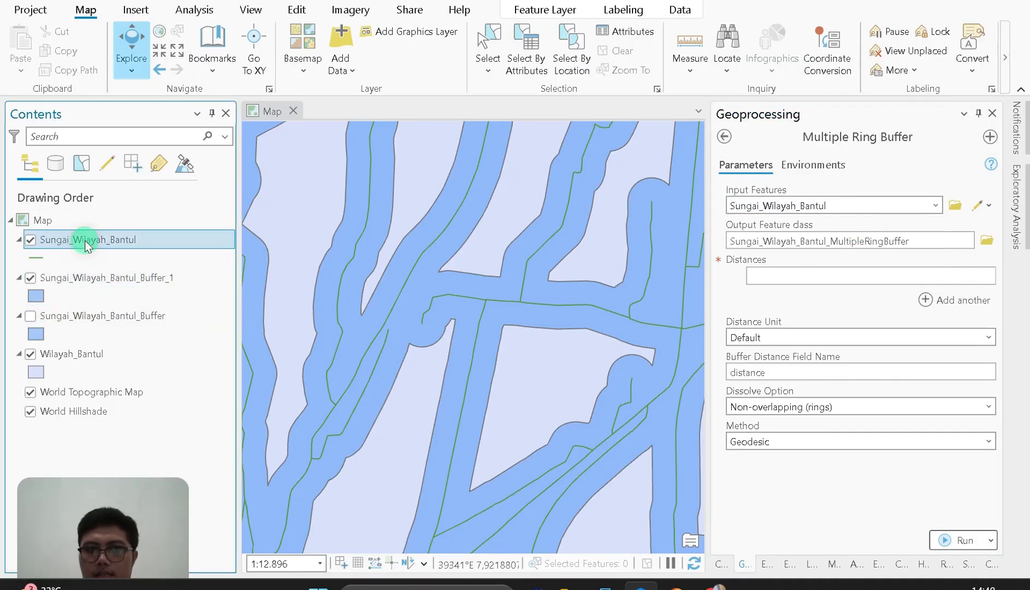
left_click(945, 241)
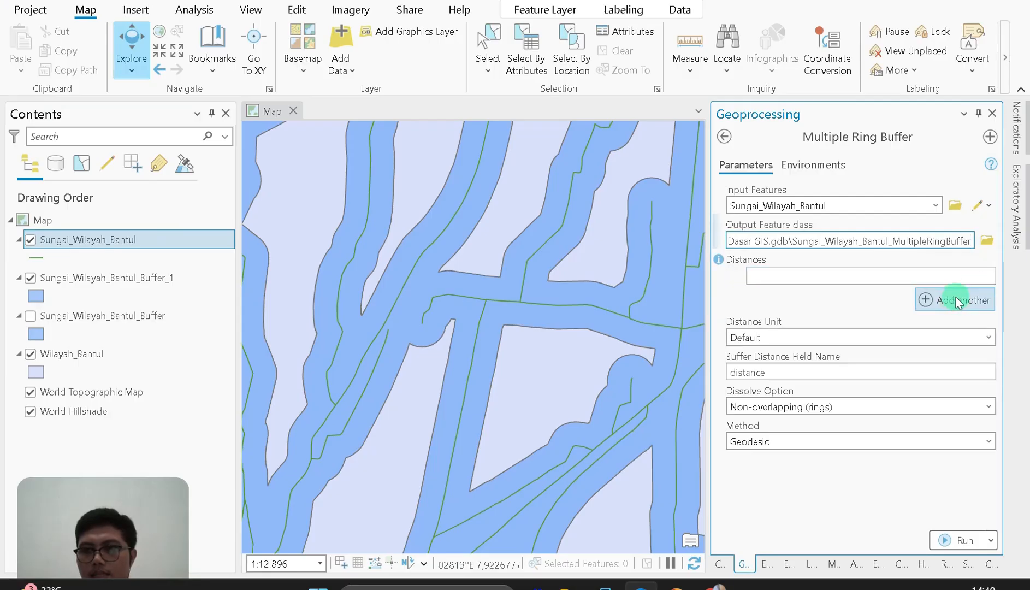
Switch to PowerPoint, show the Quiz slide with the river-distance classes, and place it side by side with ArcGIS Pro
left_click(671, 588)
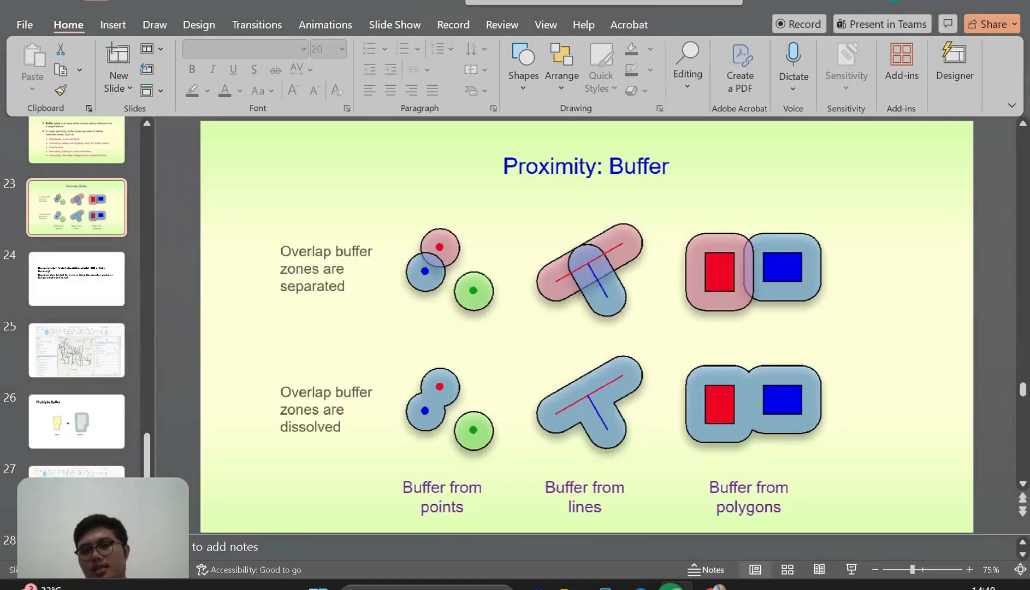
scroll(134, 347, "down", 2)
left_click(92, 414)
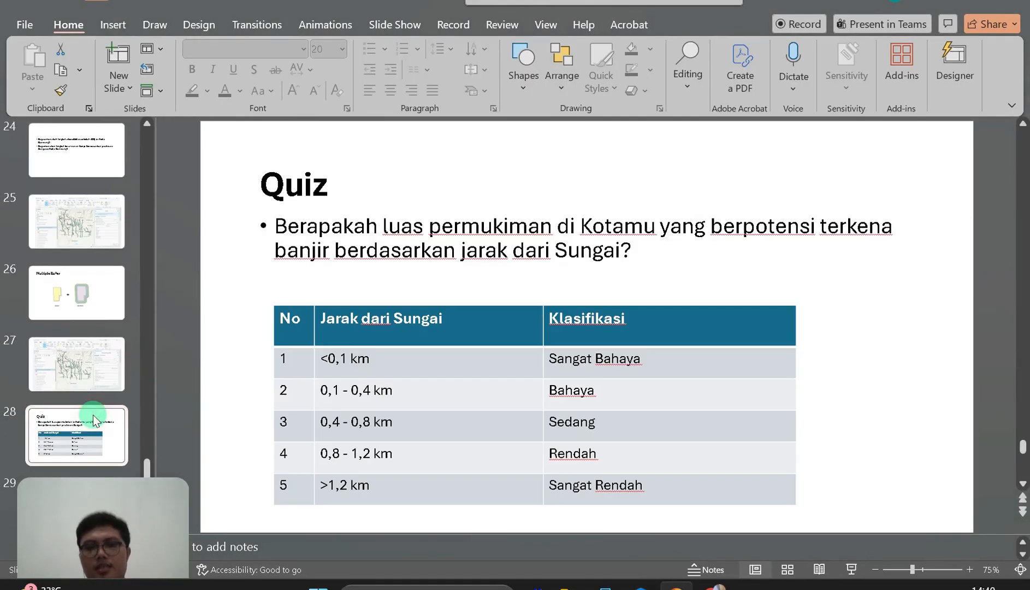
left_click(323, 361)
key("super+Right")
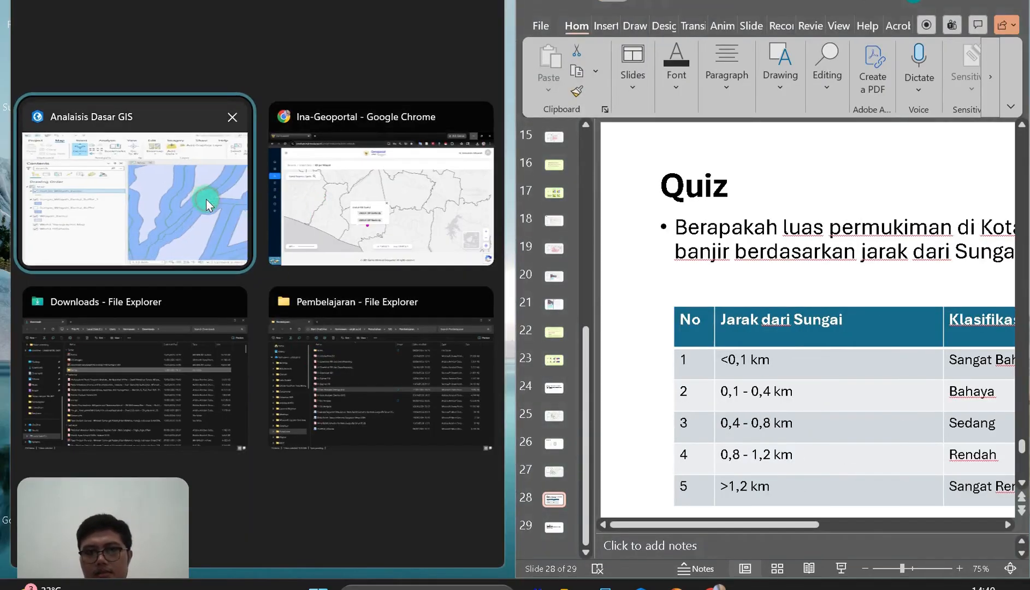
left_click(207, 203)
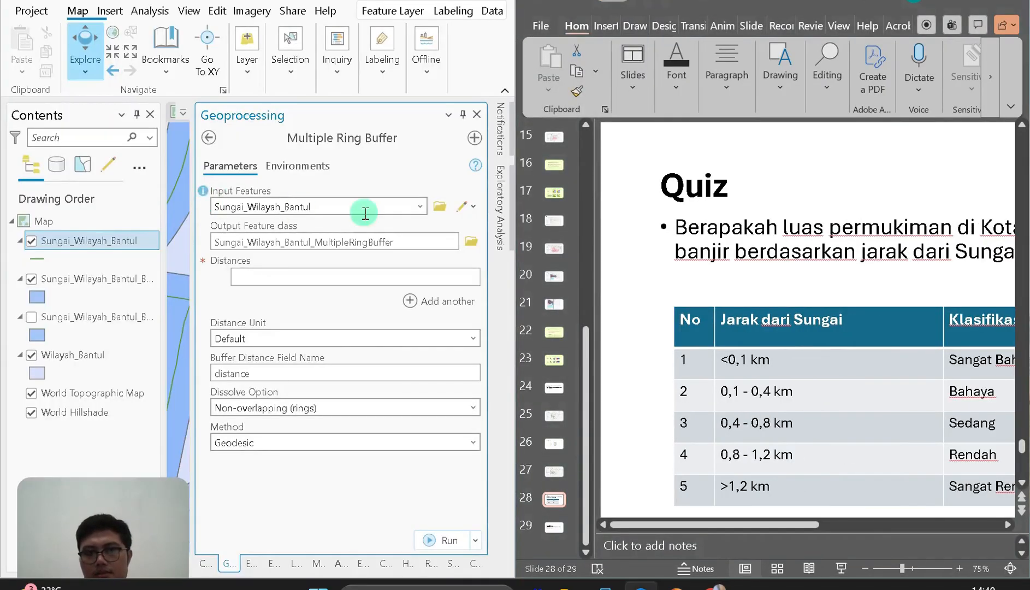
Set the distance unit of the multiple ring buffer to Kilometers
left_click(473, 338)
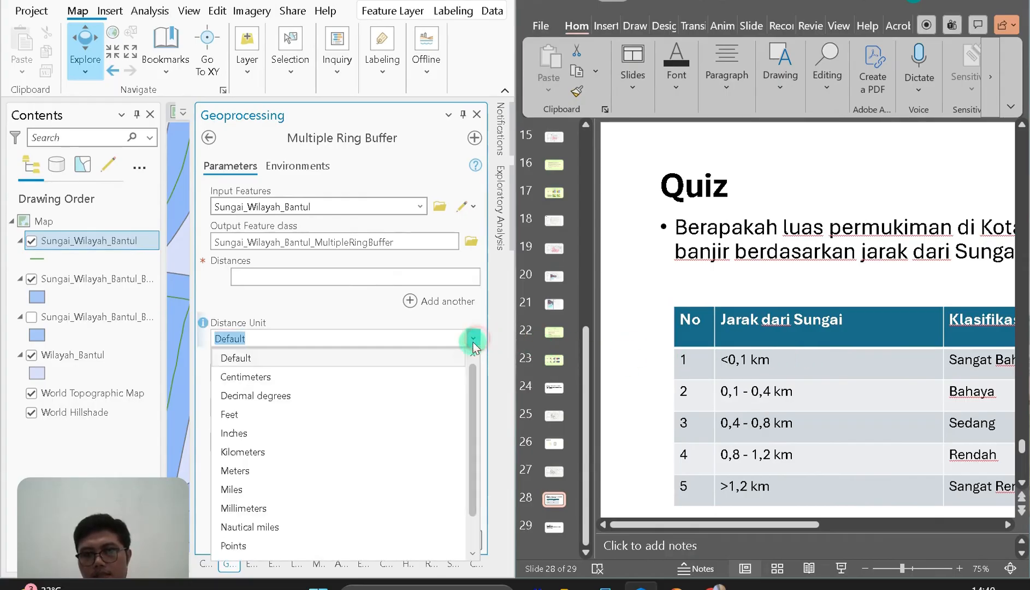
scroll(377, 437, "down", 1)
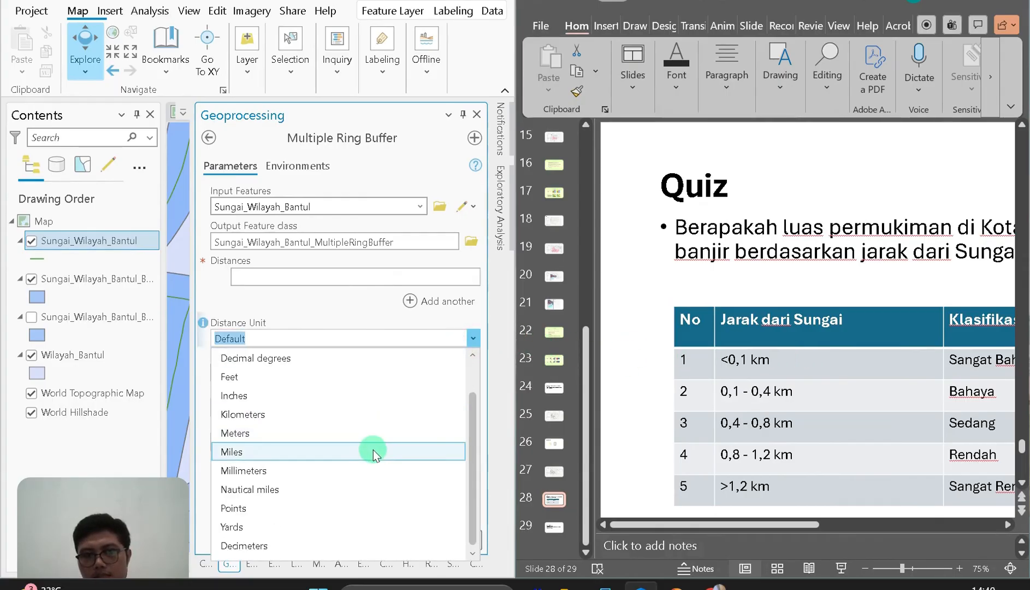
scroll(373, 450, "up", 1)
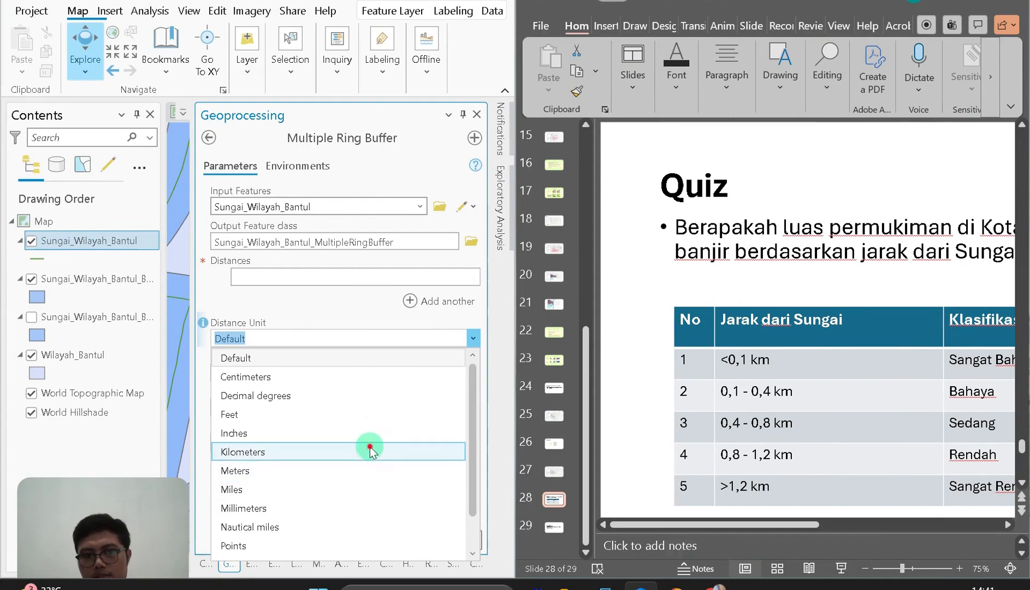
left_click(369, 451)
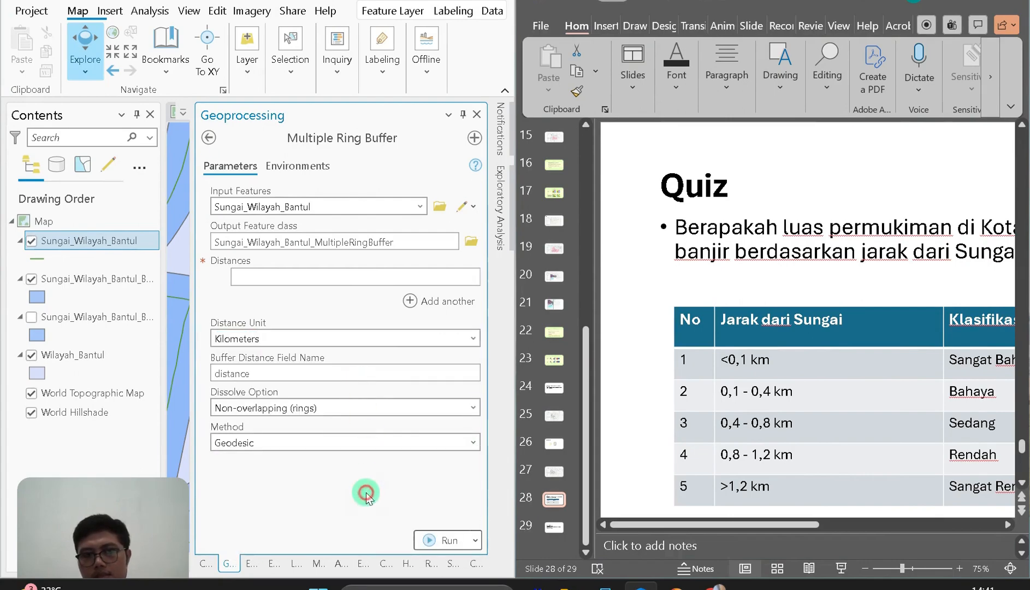
Enter five ring distances for the river buffer: 0,1, 0,4, 0,8, 1,2 and 4 km
left_click(425, 275)
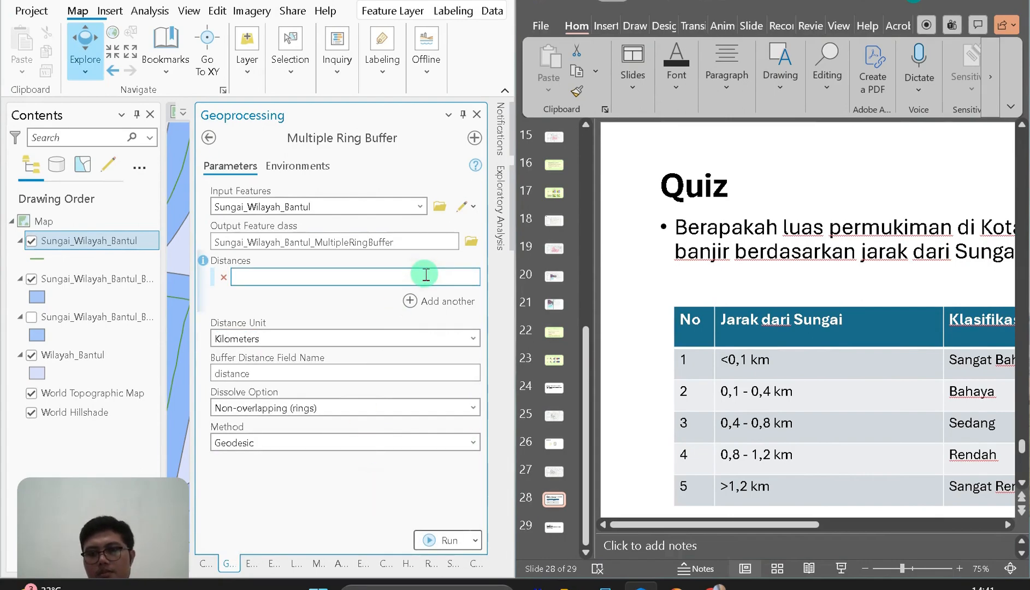
type("0,1")
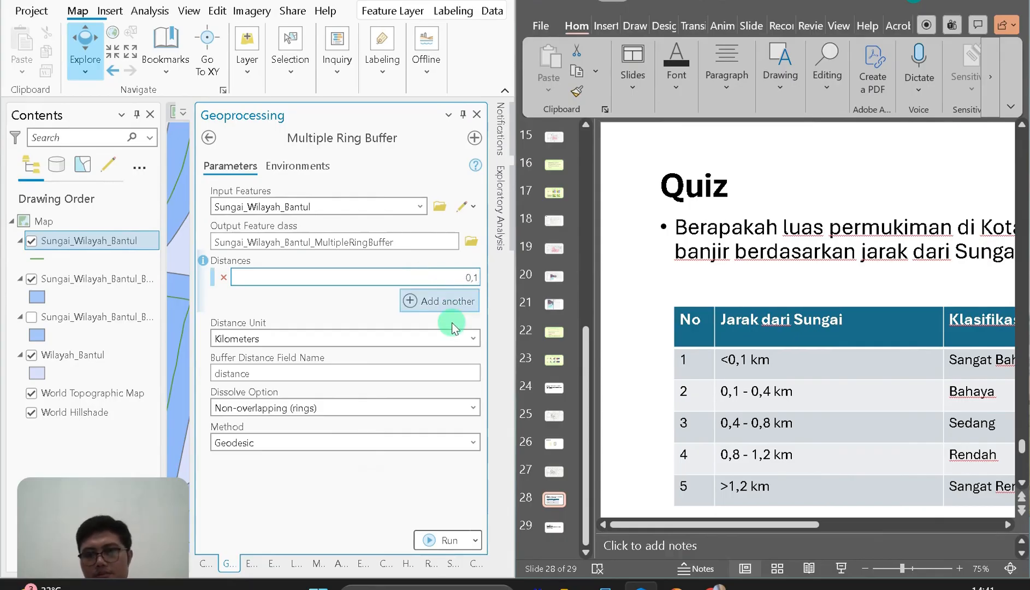
left_click(446, 301)
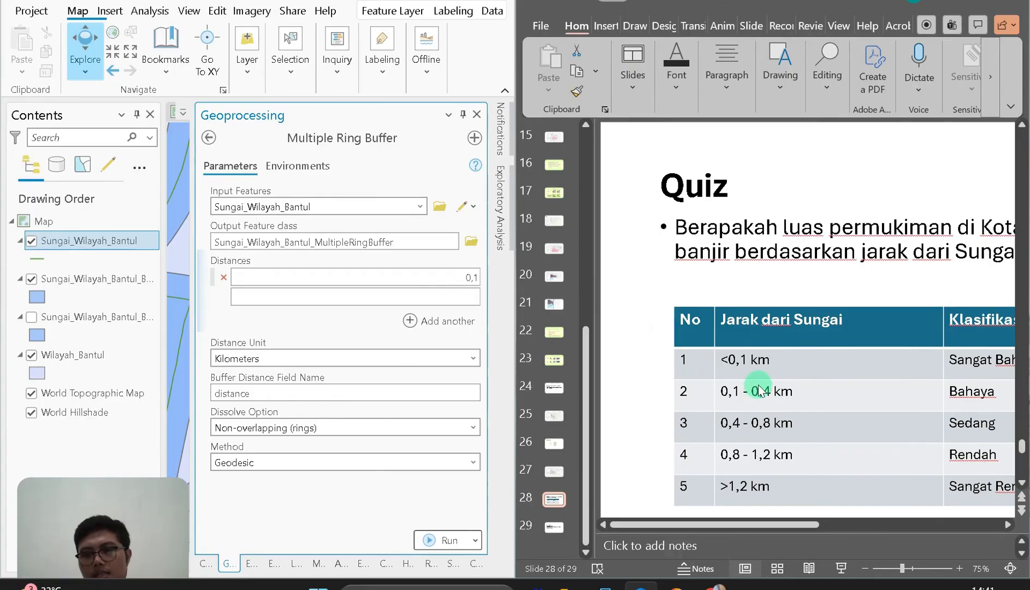
left_click(467, 294)
type("0,4")
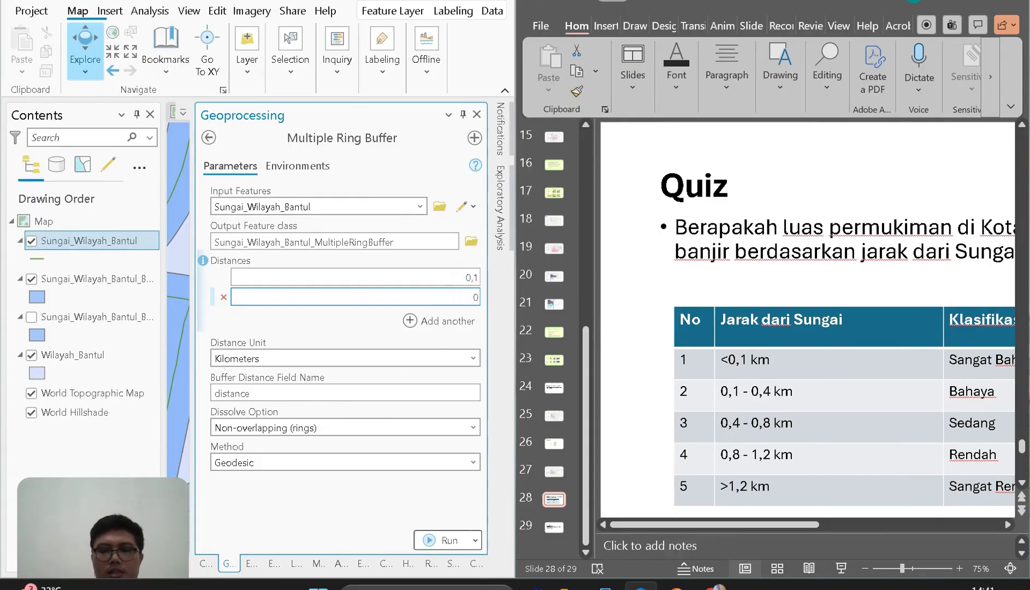
left_click(470, 322)
left_click(471, 318)
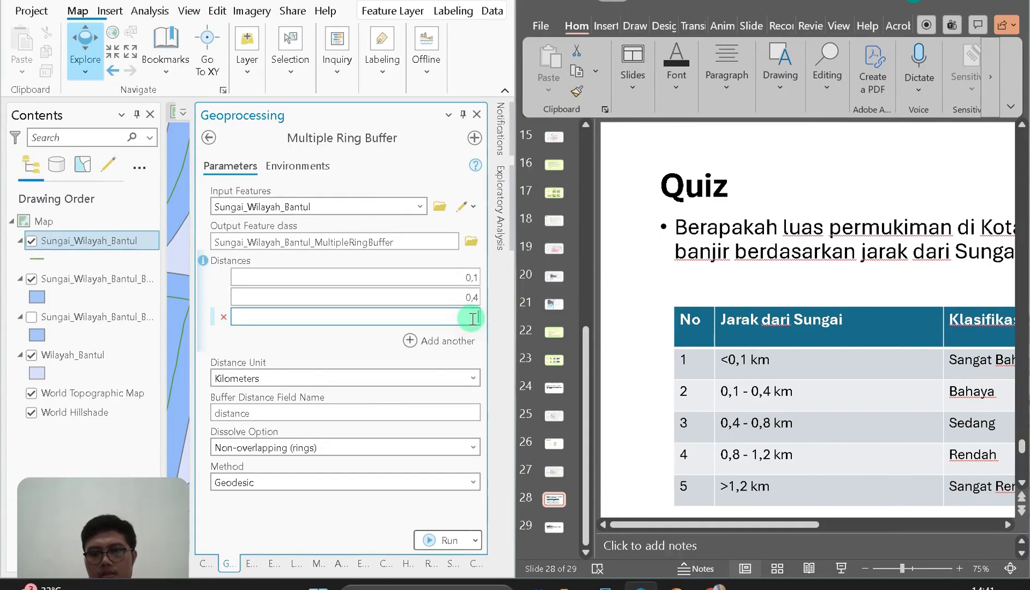
type("0,8")
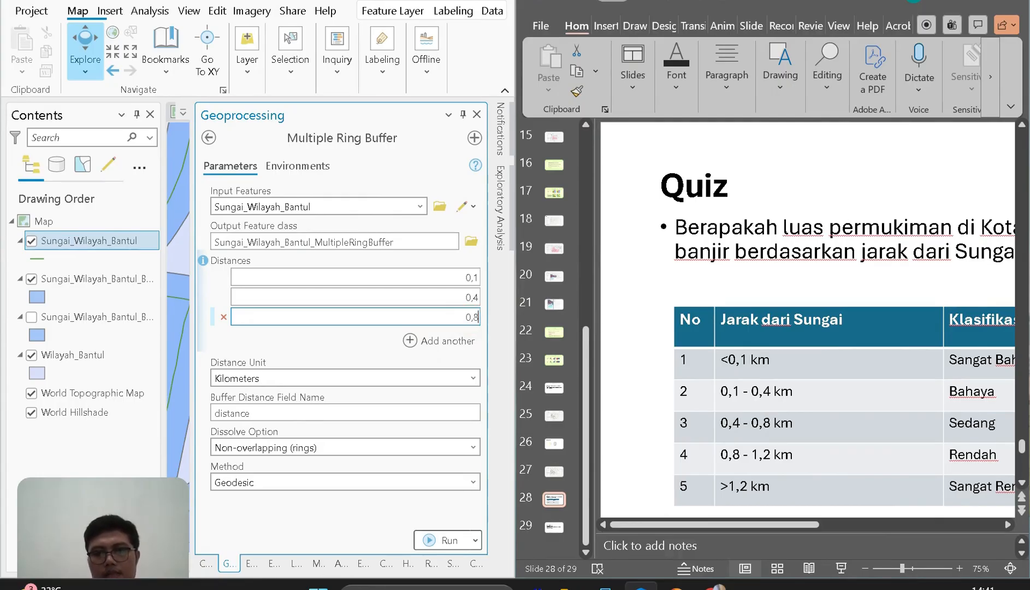
left_click(469, 340)
left_click(471, 334)
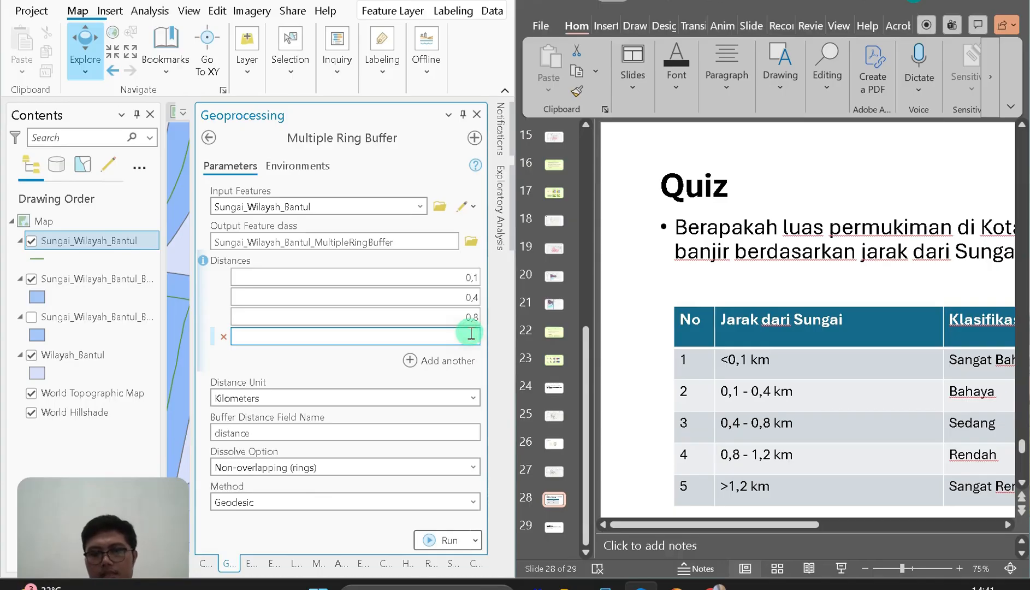
type("1,2")
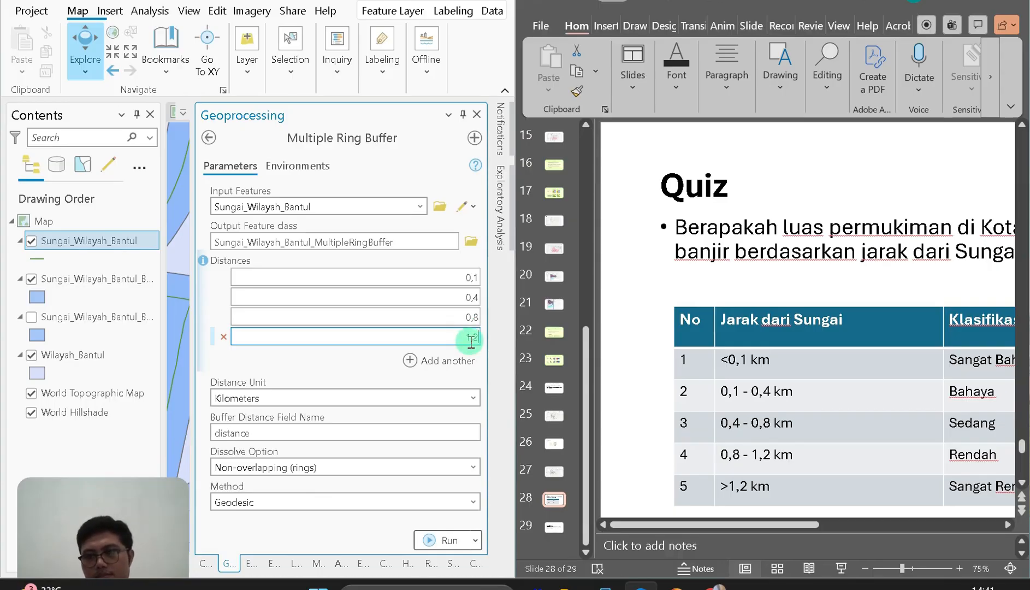
left_click(469, 360)
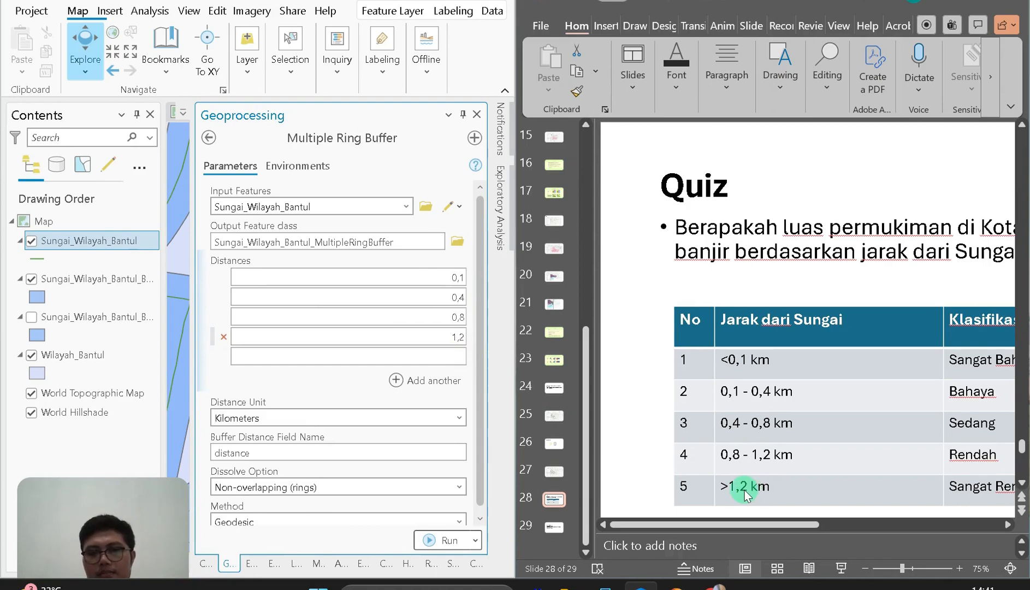
left_click(443, 354)
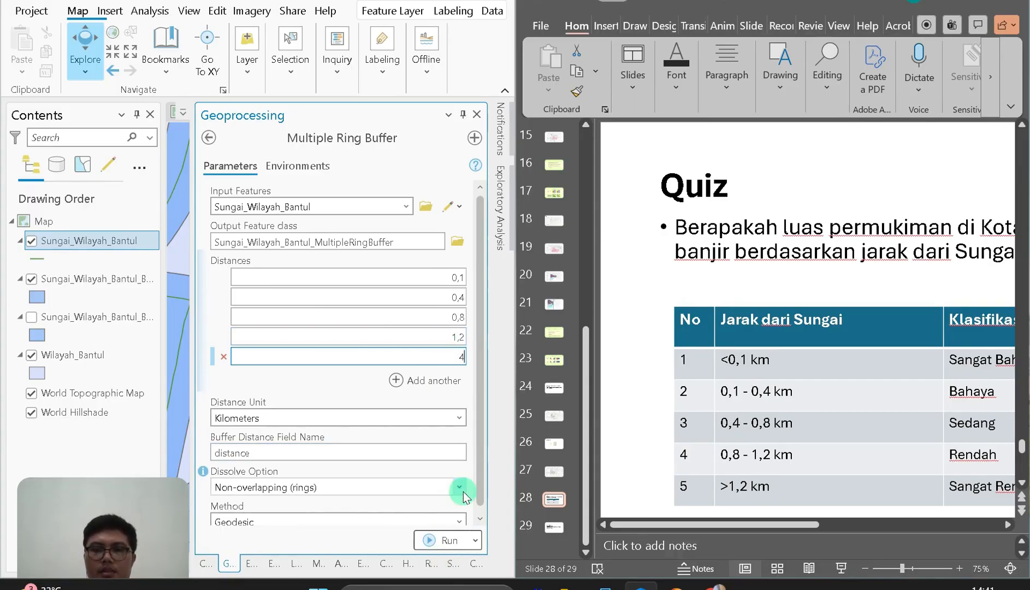
Run the multiple ring buffer with non-overlapping rings and the Geodesic method, and maximize the ArcGIS Pro window
scroll(462, 502, "down", 2)
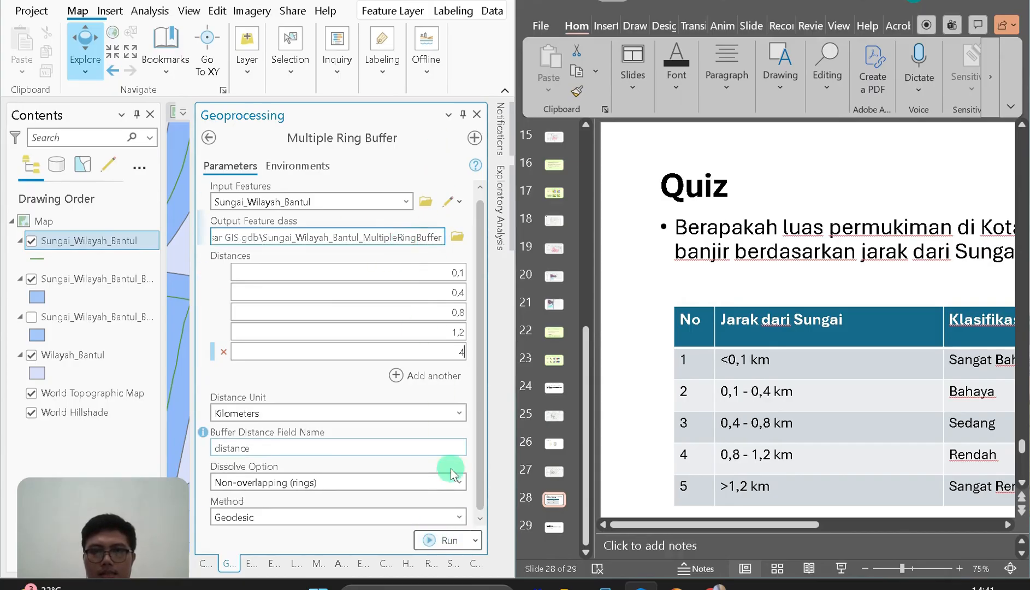
left_click(453, 543)
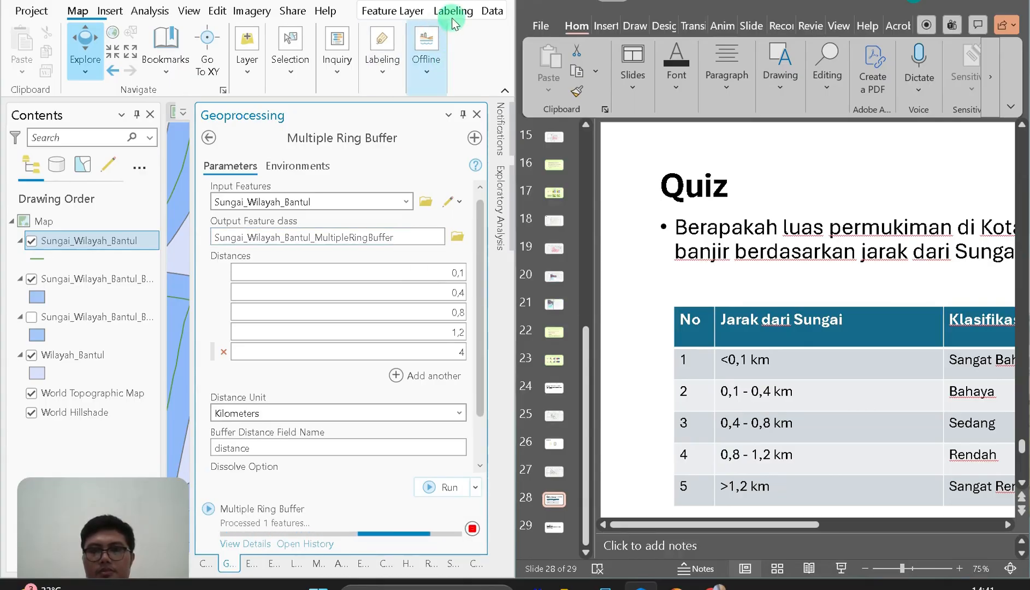
left_click(453, 1)
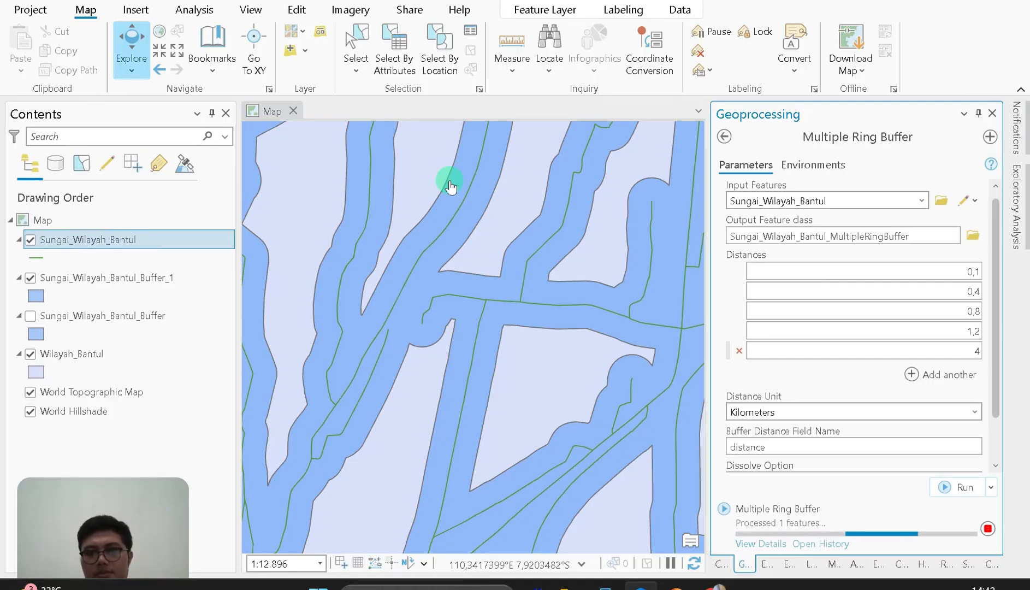
Hide the Sungai_Wilayah_Bantul_Buffer_1 layer and bring the whole Bantul river network into view
left_click(32, 278)
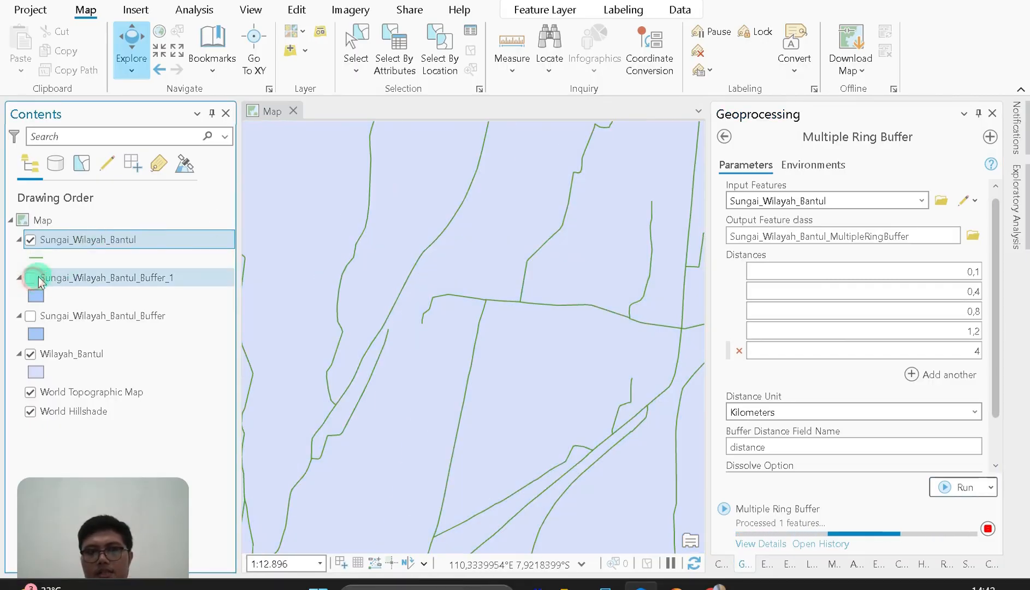
scroll(602, 260, "down", 3)
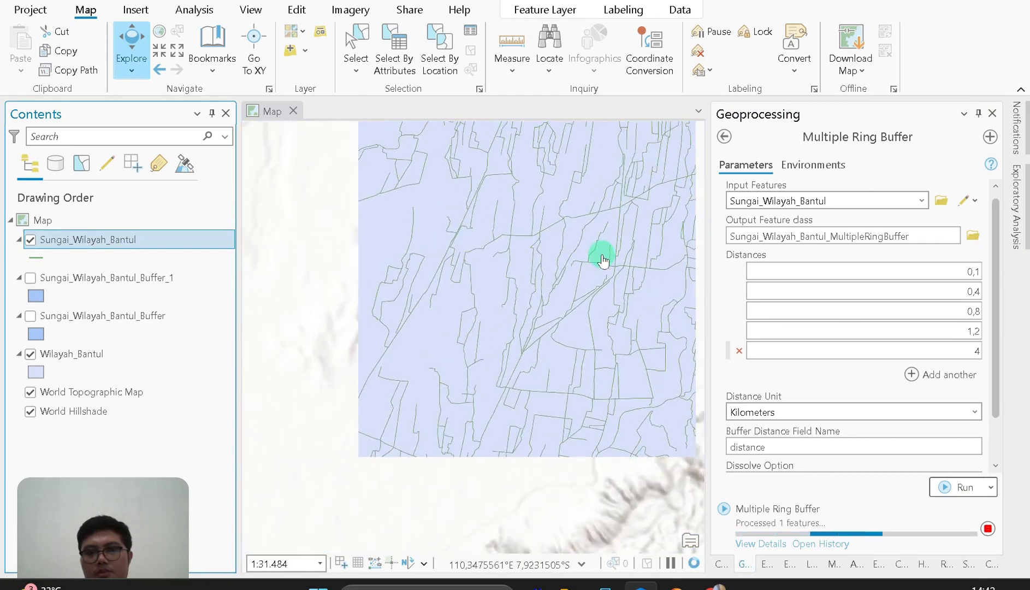
scroll(602, 261, "down", 5)
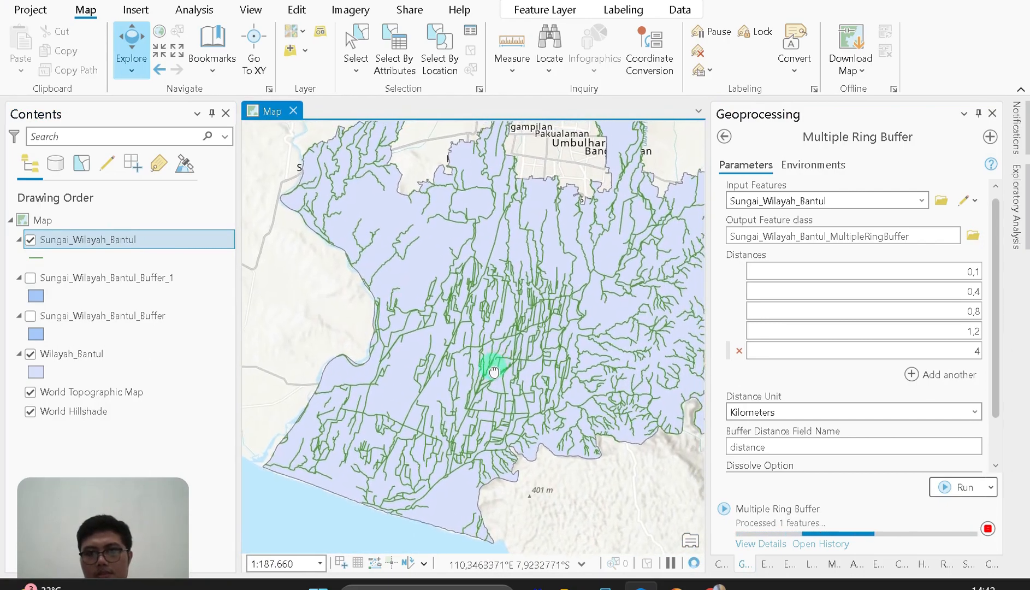
left_click_drag(493, 371, 493, 373)
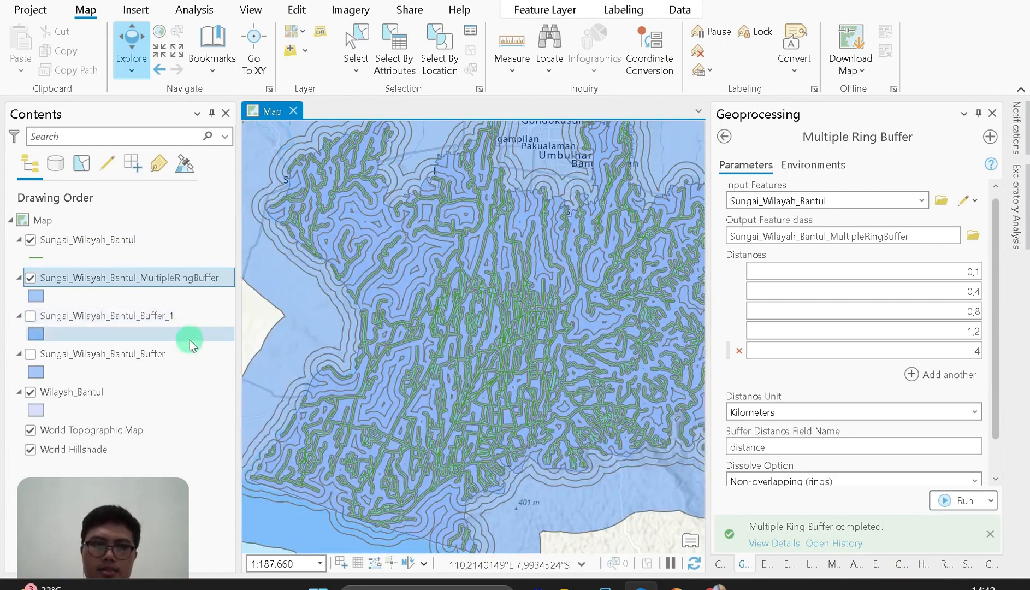
Examine the full extent of the Sungai_Wilayah_Bantul_MultipleRingBuffer rings around the Bantul rivers
left_click(111, 317)
scroll(420, 287, "down", 5)
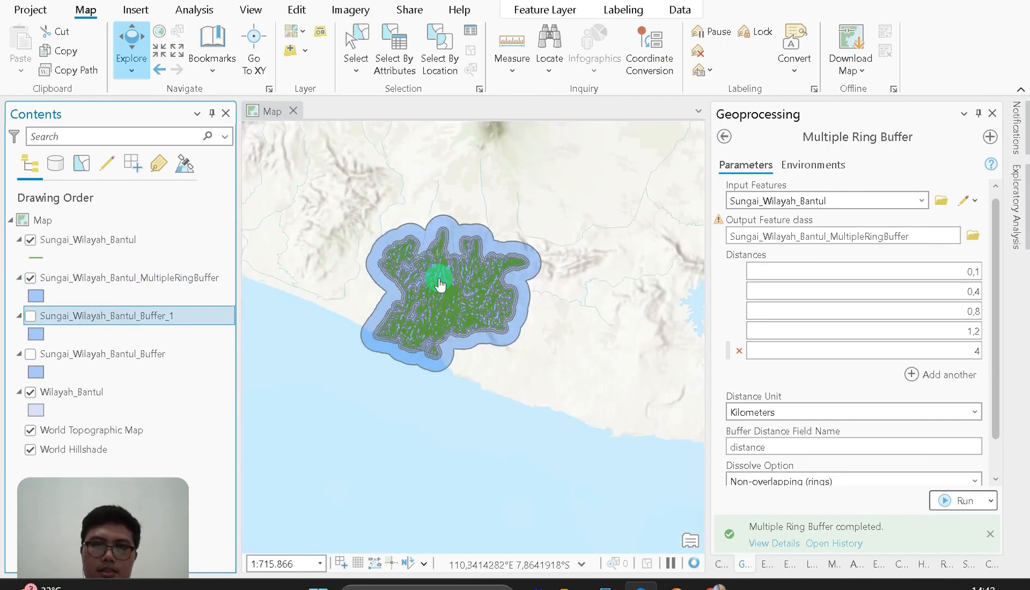
scroll(440, 284, "up", 3)
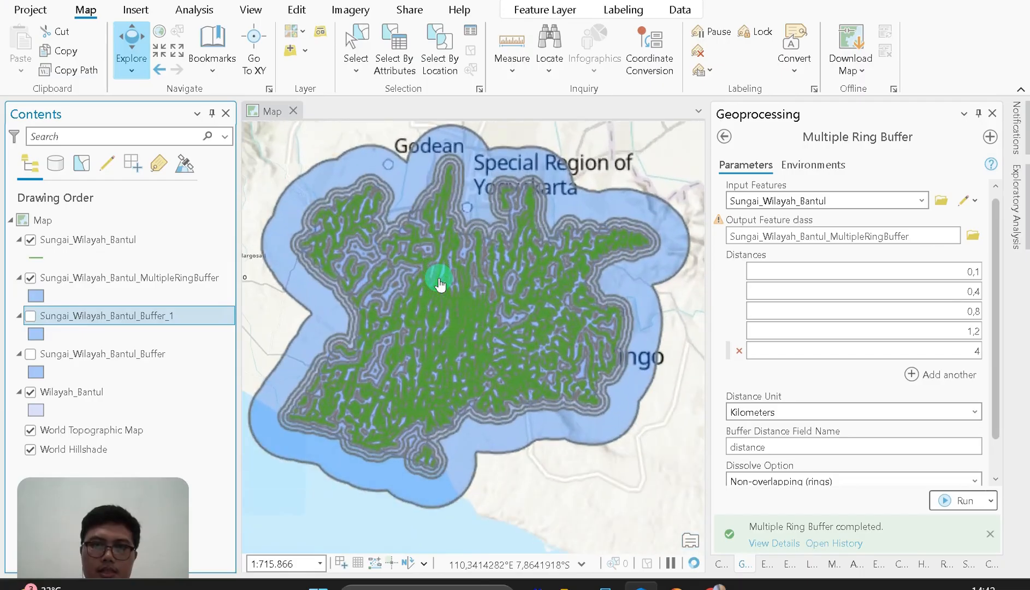
Move the Wilayah_Bantul layer to the top of the drawing order, above the rivers and ring buffers
left_click(44, 390)
left_click(47, 410)
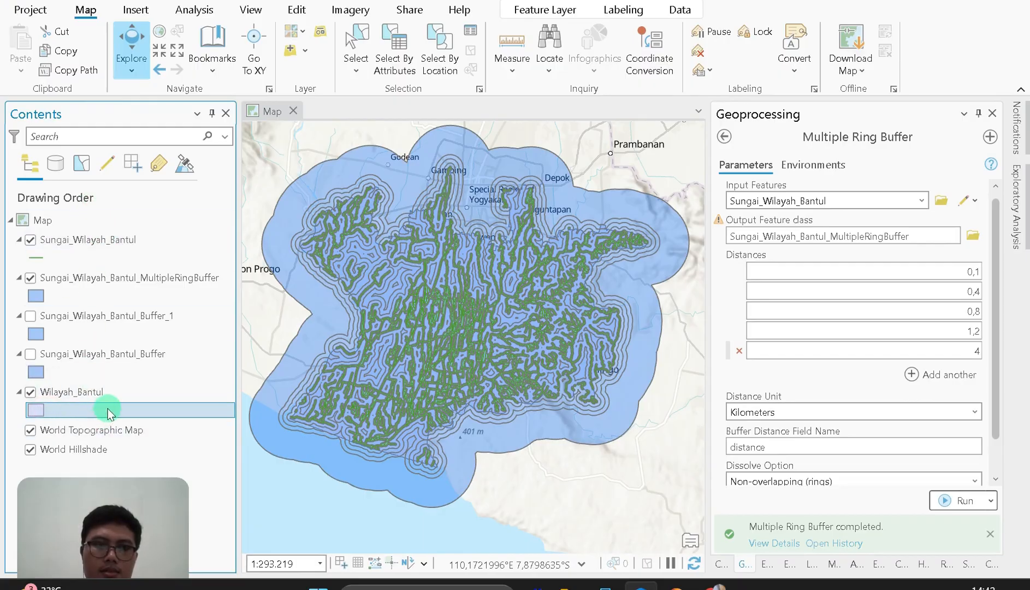
left_click(80, 392)
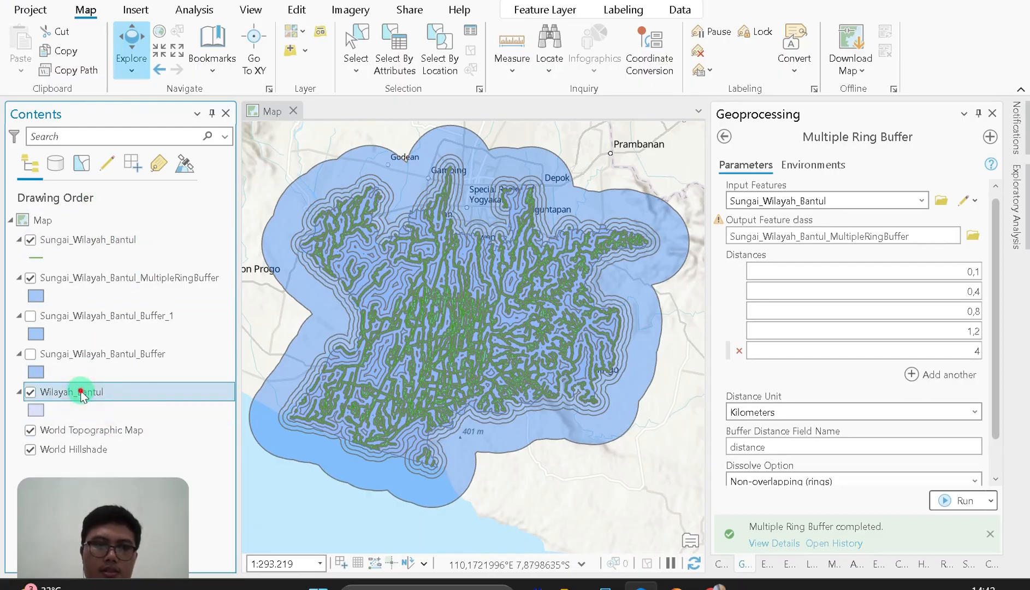
mouse_move(81, 392)
left_mouse_down()
mouse_move(131, 271)
mouse_move(131, 240)
left_mouse_up()
left_click(80, 257)
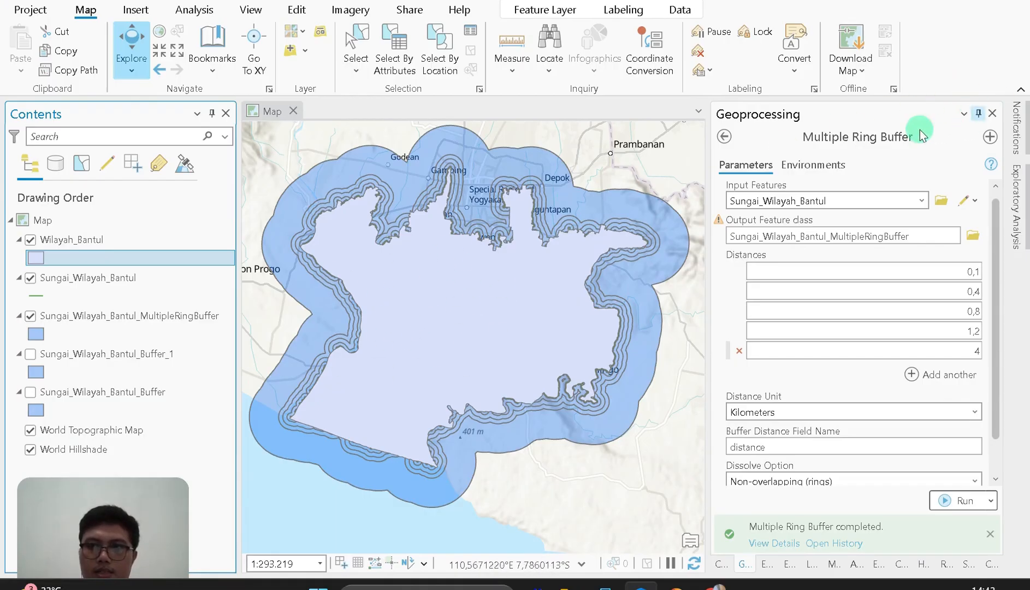
Remove the Sungai_Wilayah_Bantul_Buffer_1 and Sungai_Wilayah_Bantul_Buffer layers from the map
left_click(724, 136)
left_click(174, 354)
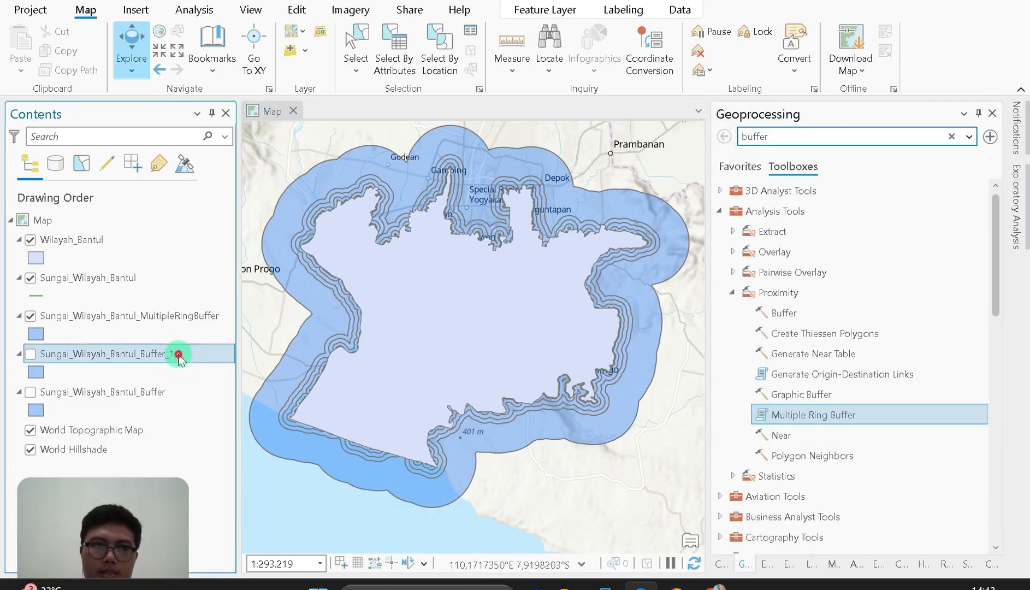
left_click(168, 397, "ctrl")
right_click(164, 396)
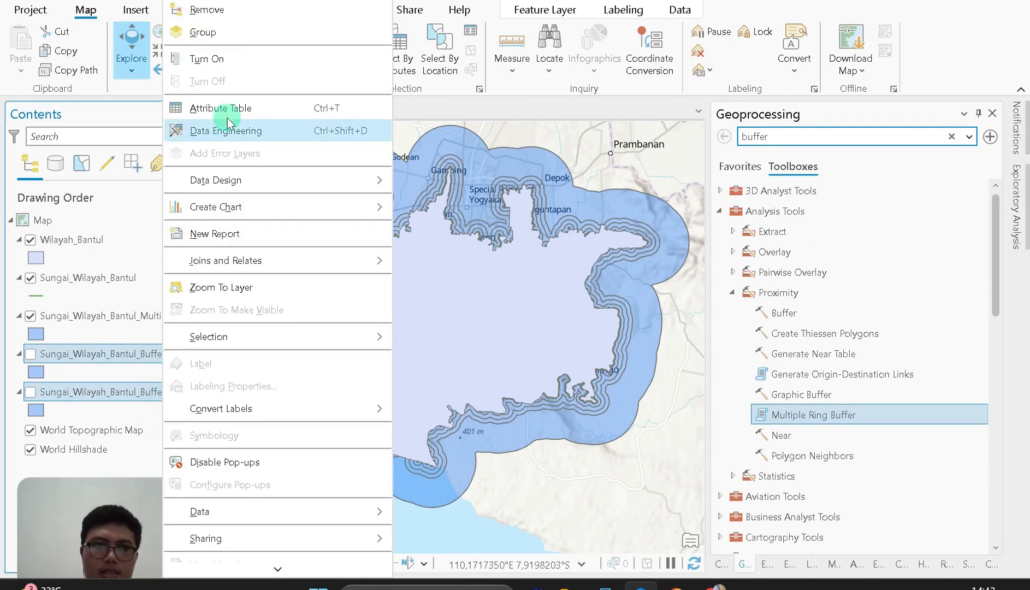
left_click(229, 9)
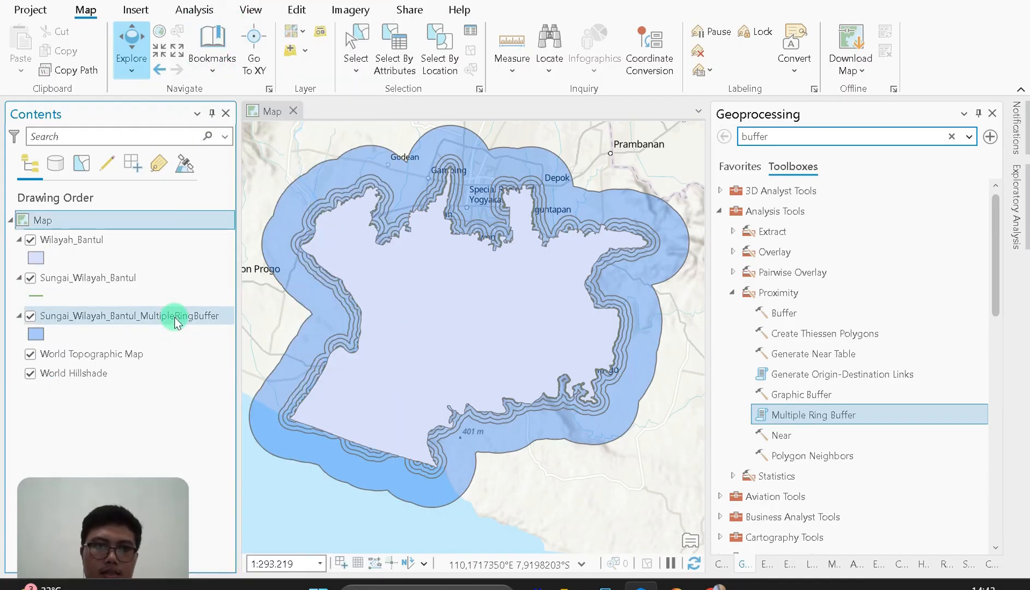
Find and open the Clip tool from the Extract tools of Analysis Tools
left_click(175, 316)
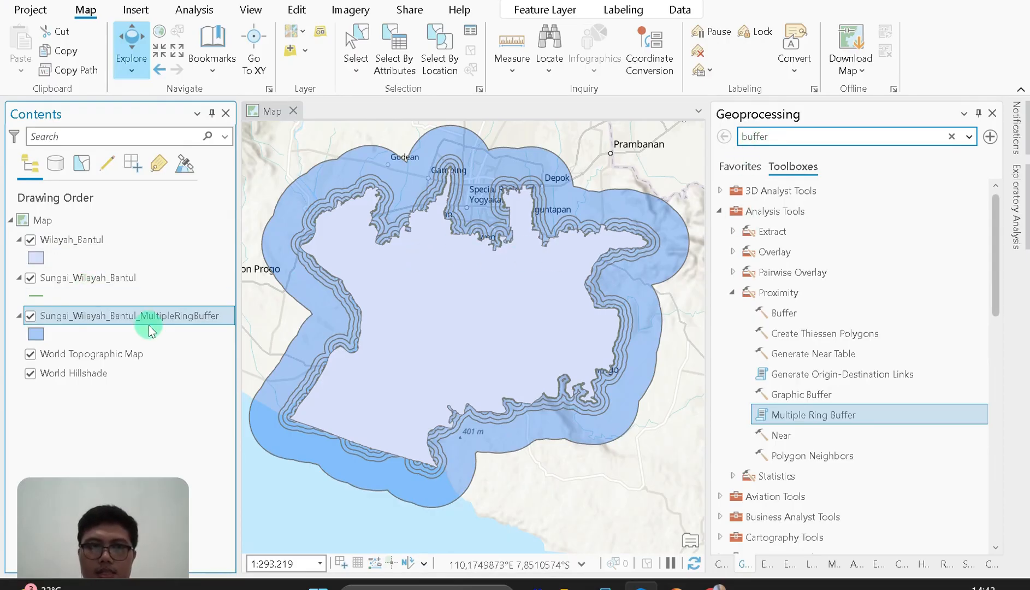
left_click(859, 138)
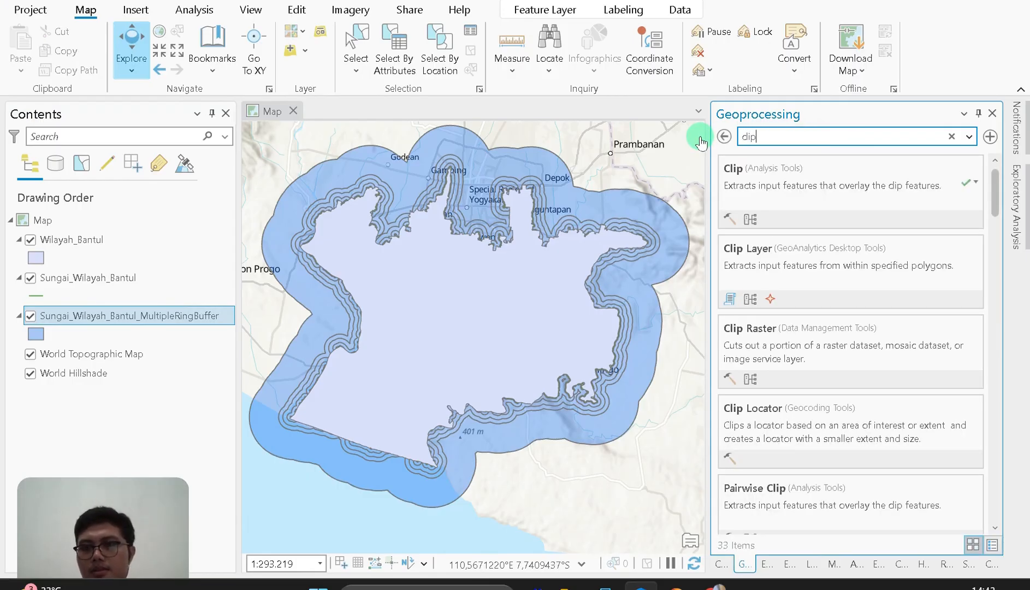
left_click(792, 171)
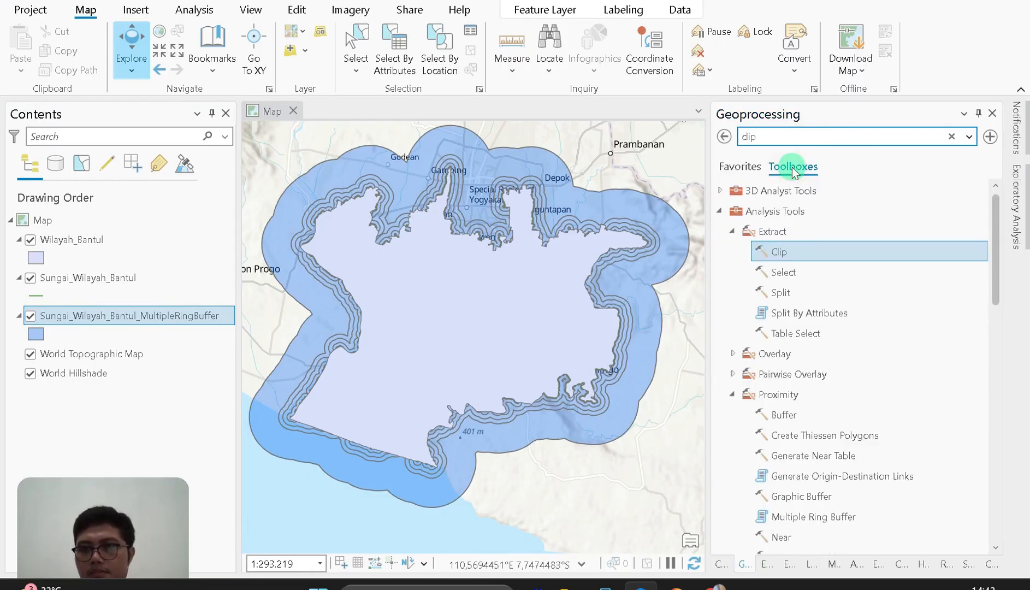
double_click(806, 258)
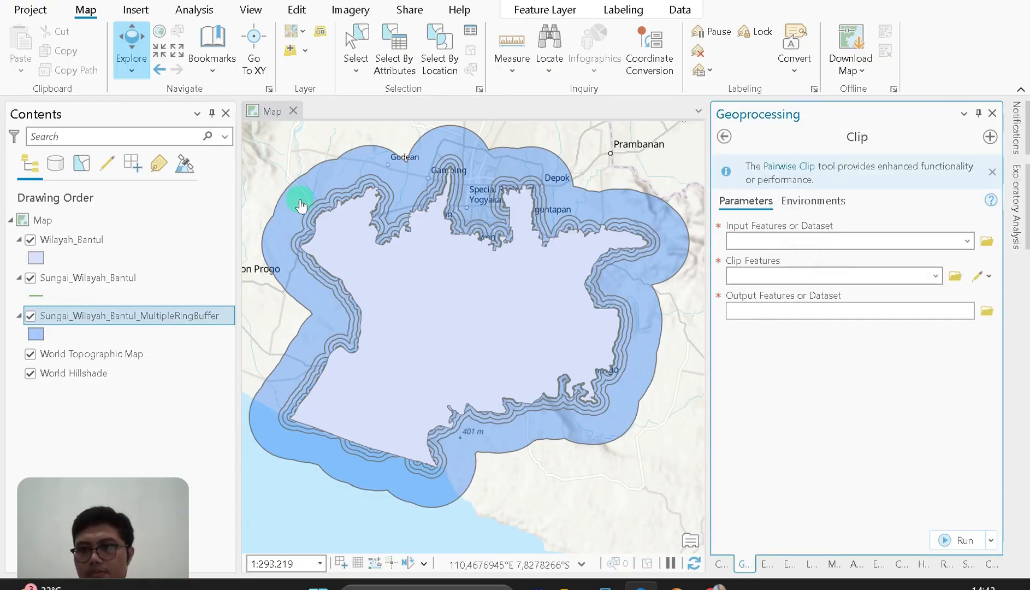
Set Sungai_Wilayah_Bantul_MultipleRingBuffer as the Clip input and Wilayah_Bantul as the clip features
left_click(104, 239)
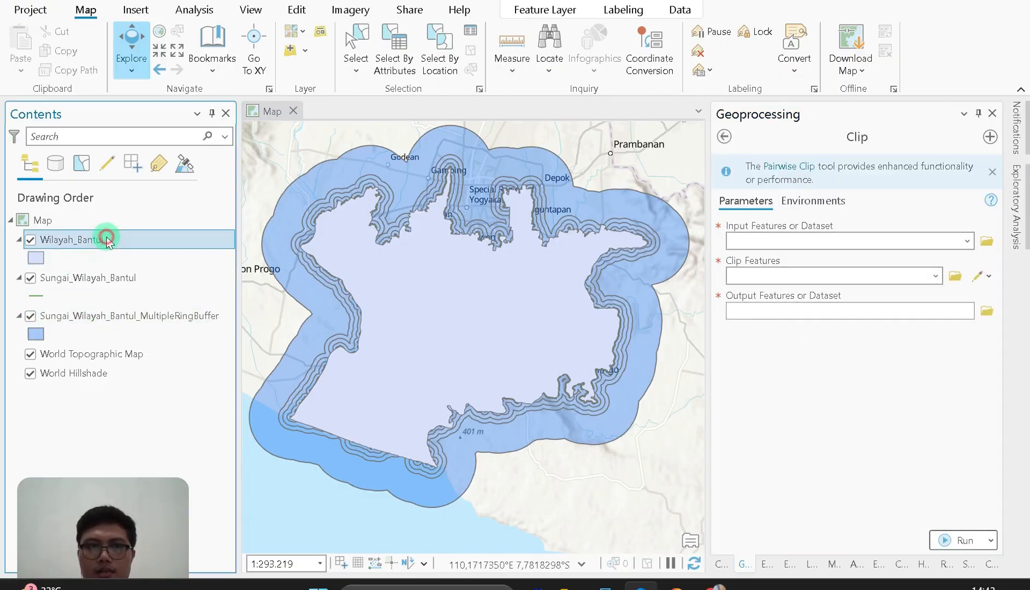
left_click(115, 315)
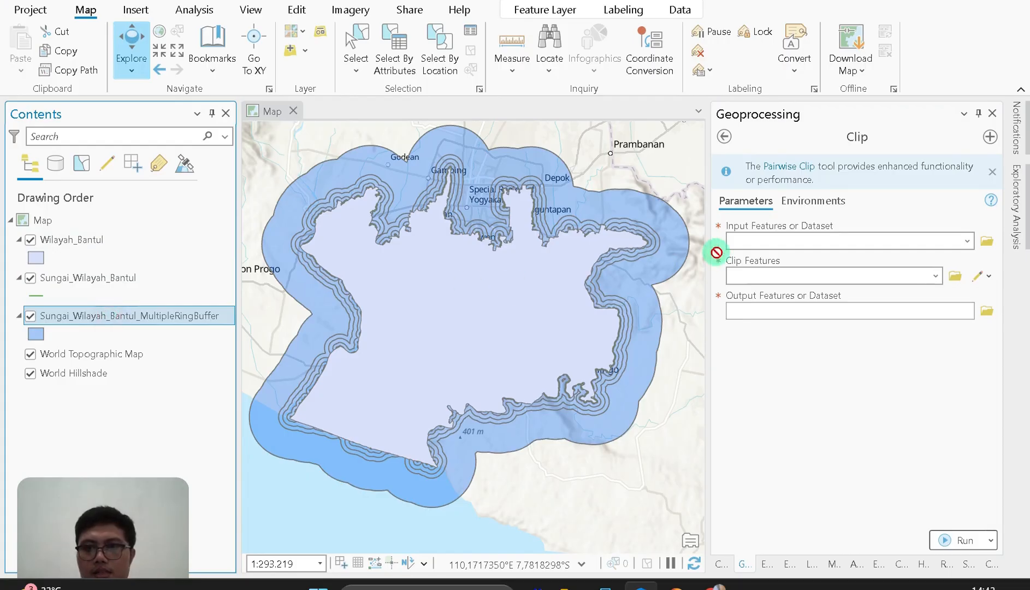
left_click_drag(715, 253, 787, 241)
left_click(965, 241)
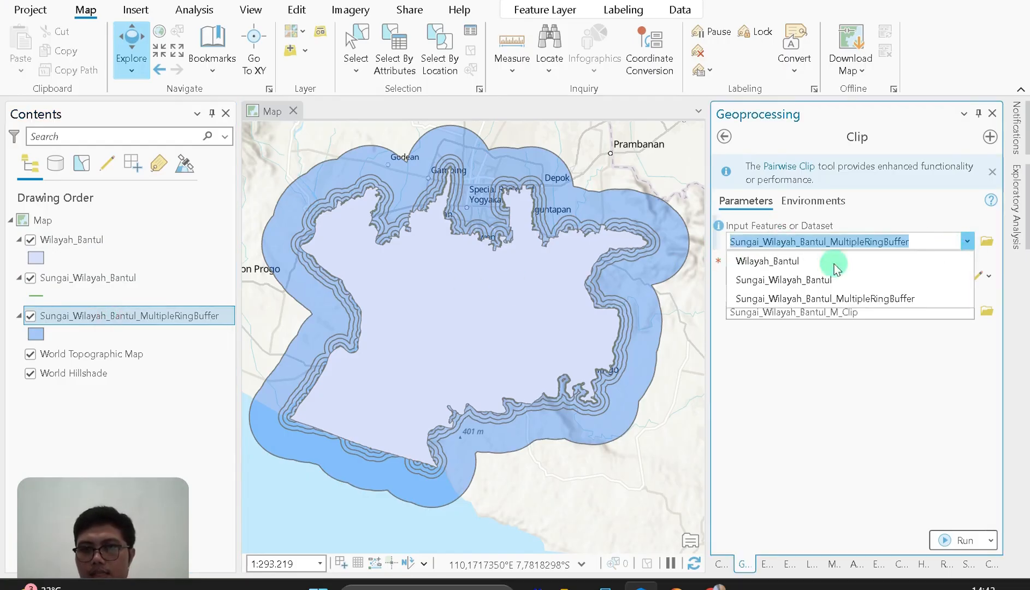
left_click(870, 298)
left_click(937, 277)
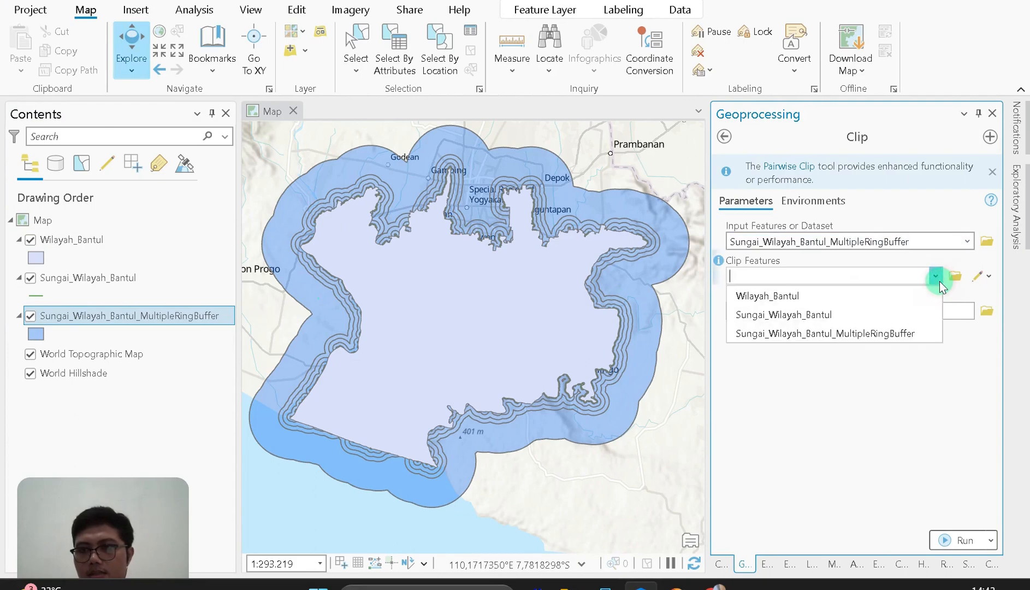
left_click(906, 303)
Name the clip output Sungai_Wilayah_Bantul_Multi_Buffer and run the Clip tool
left_click(897, 315)
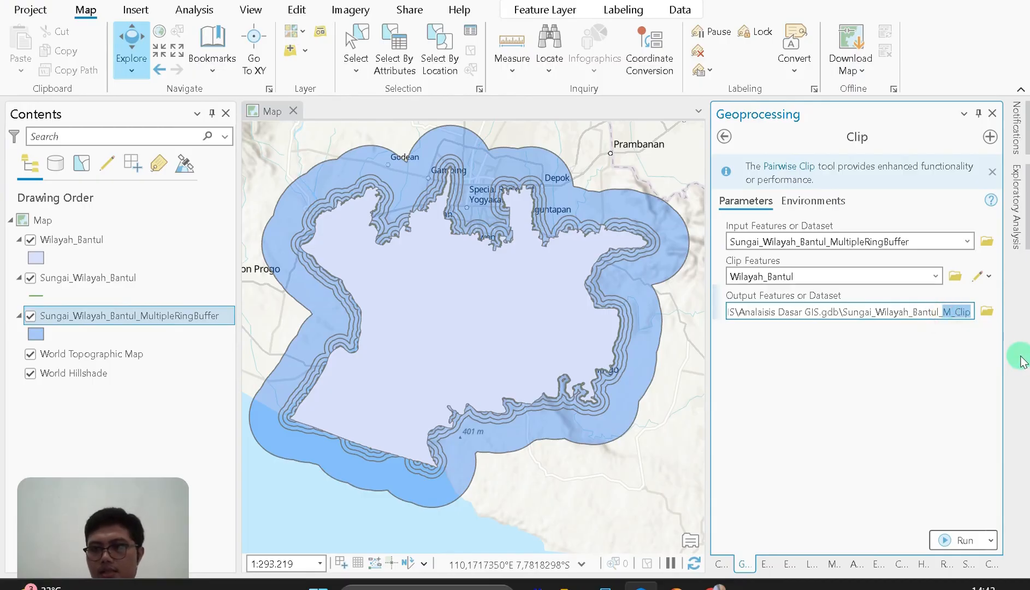
key("BackSpace")
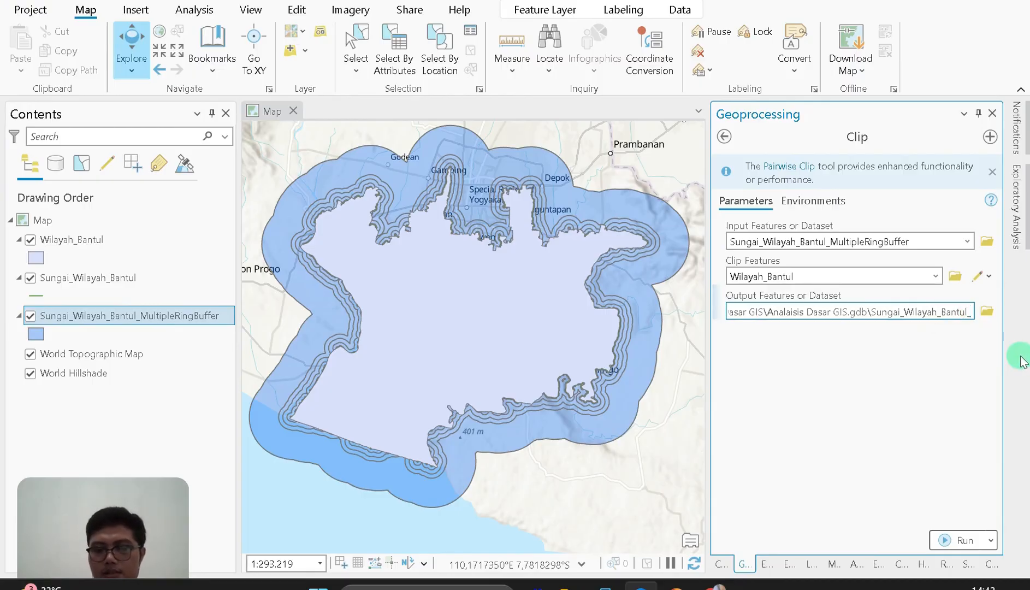
type("MUlti")
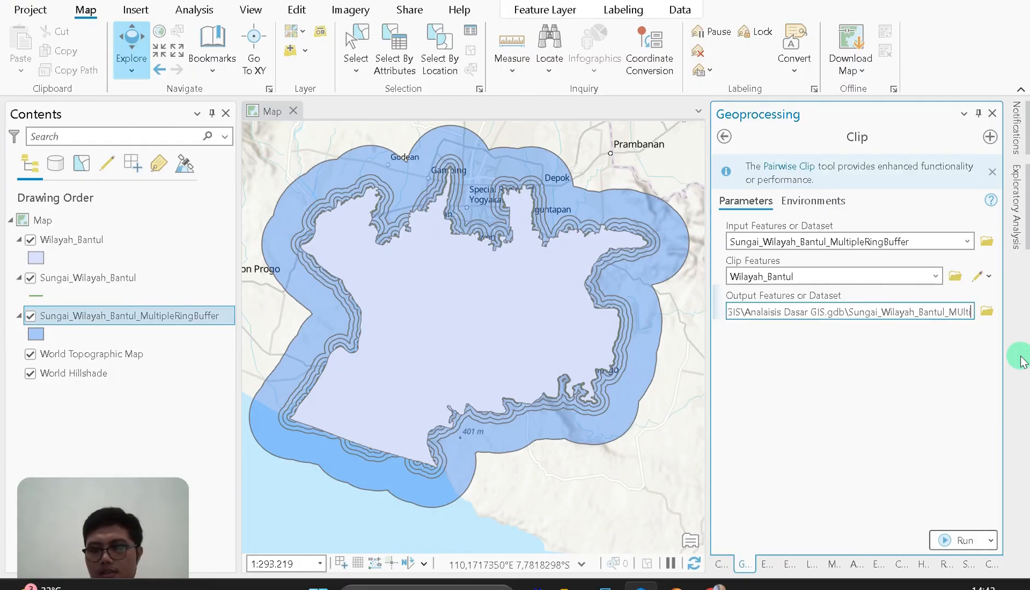
key("BackSpace")
key("BackSpace")
key("BackSpace")
key("BackSpace")
type("ul")
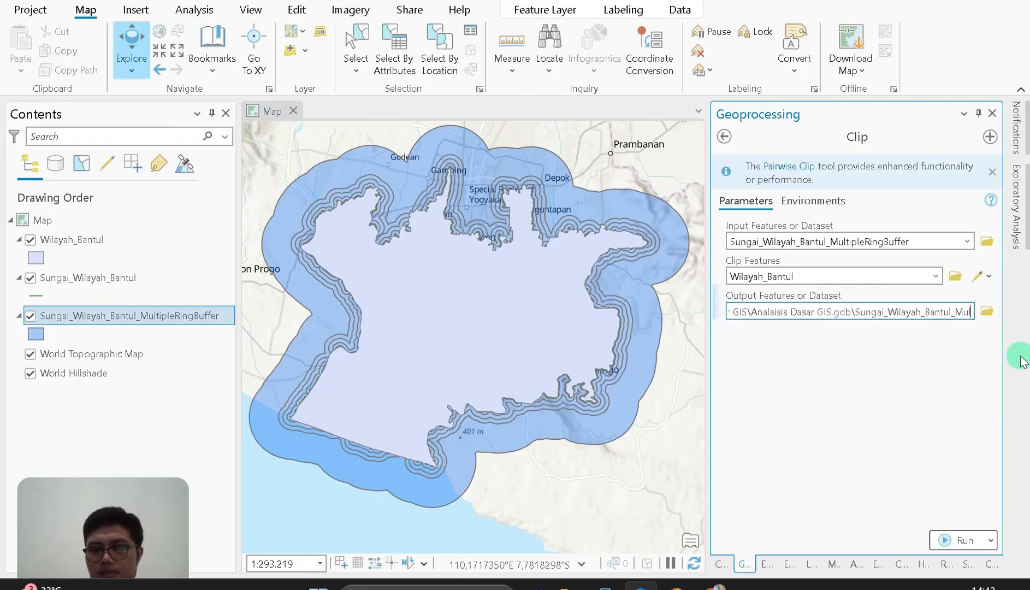
type("ti_Buffer")
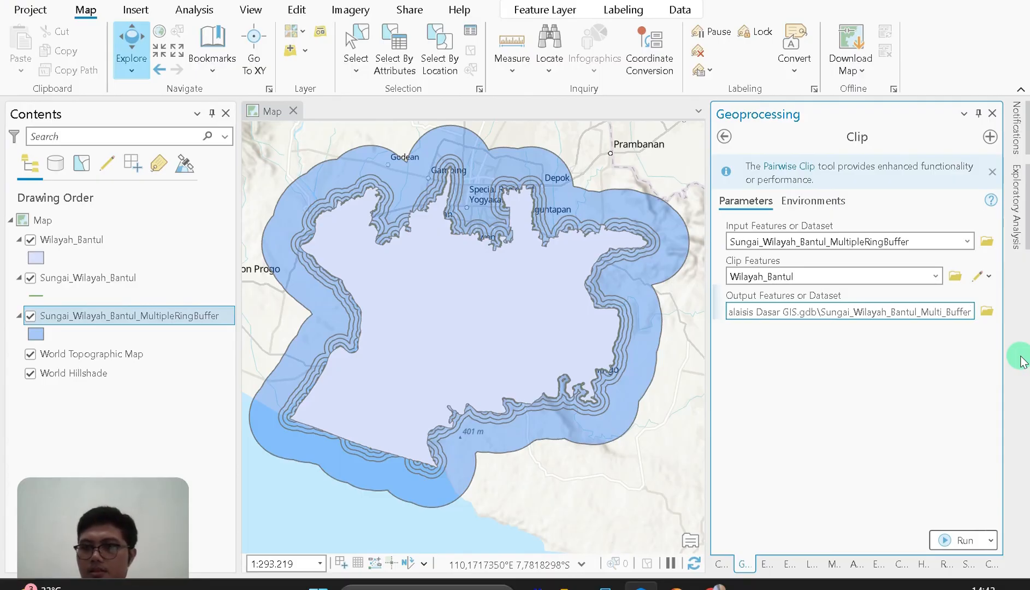
left_click(953, 541)
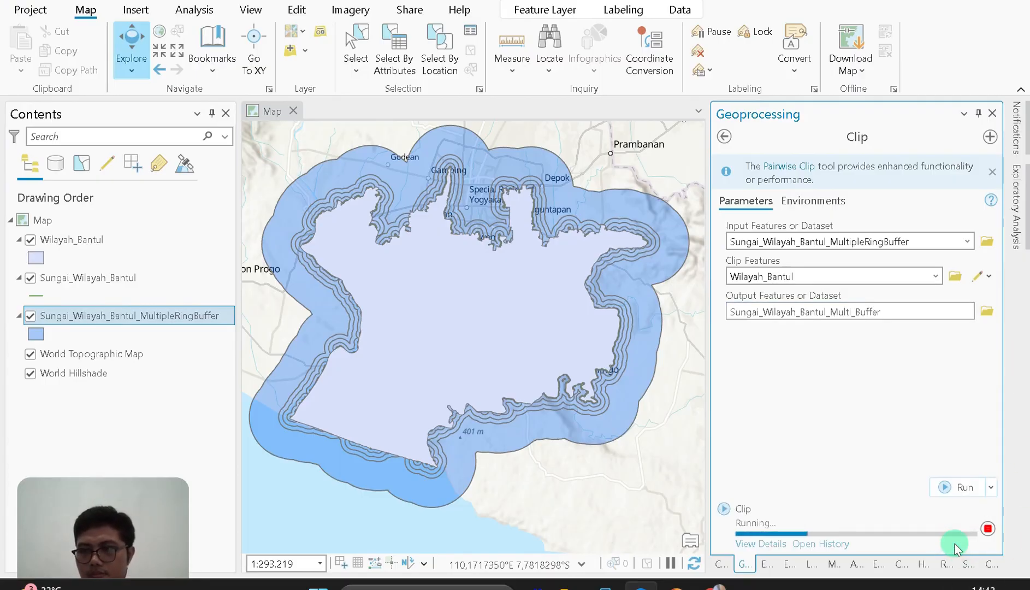
mouse_move(954, 544)
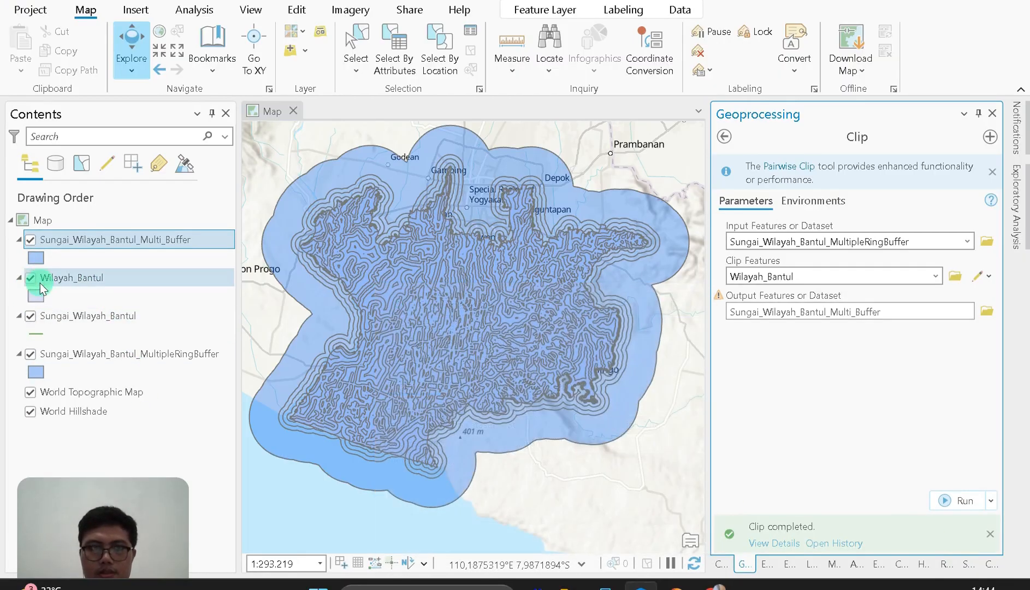
Hide the unclipped Sungai_Wilayah_Bantul_MultipleRingBuffer layer to check the clipped rings, and remove it from the map
left_click(30, 354)
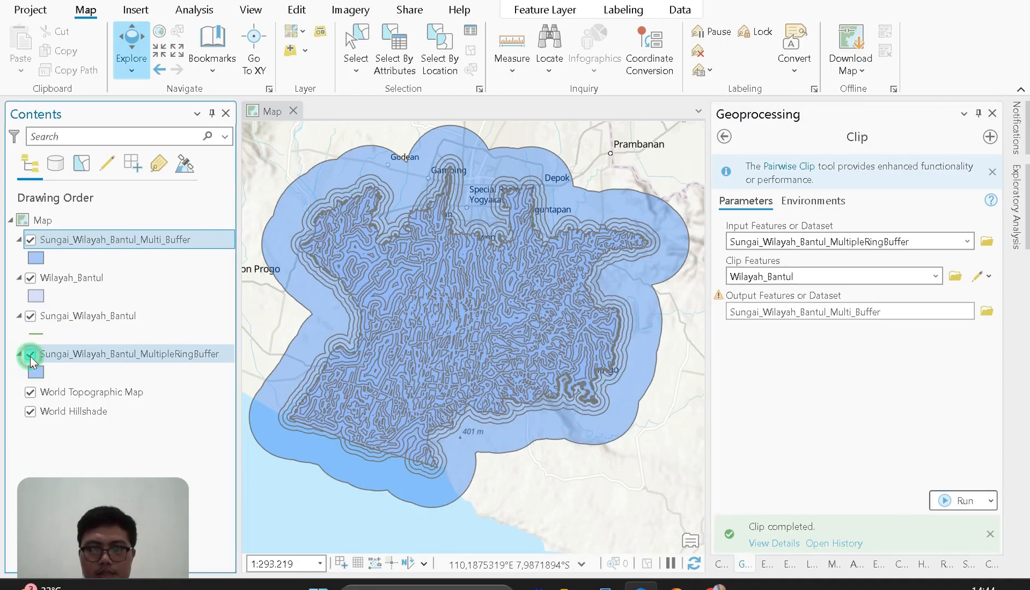
left_click(106, 280)
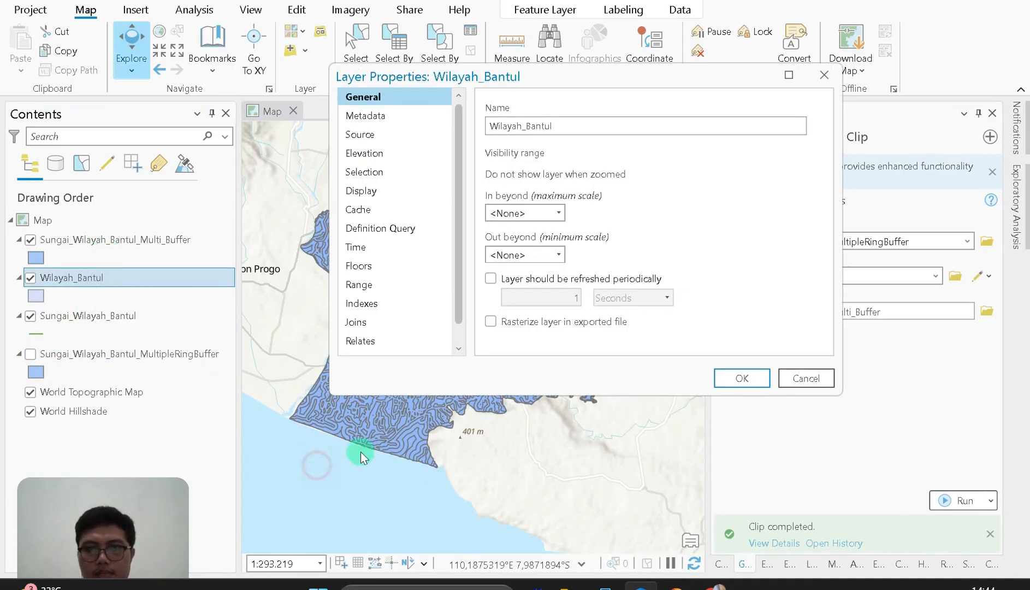
left_click(827, 378)
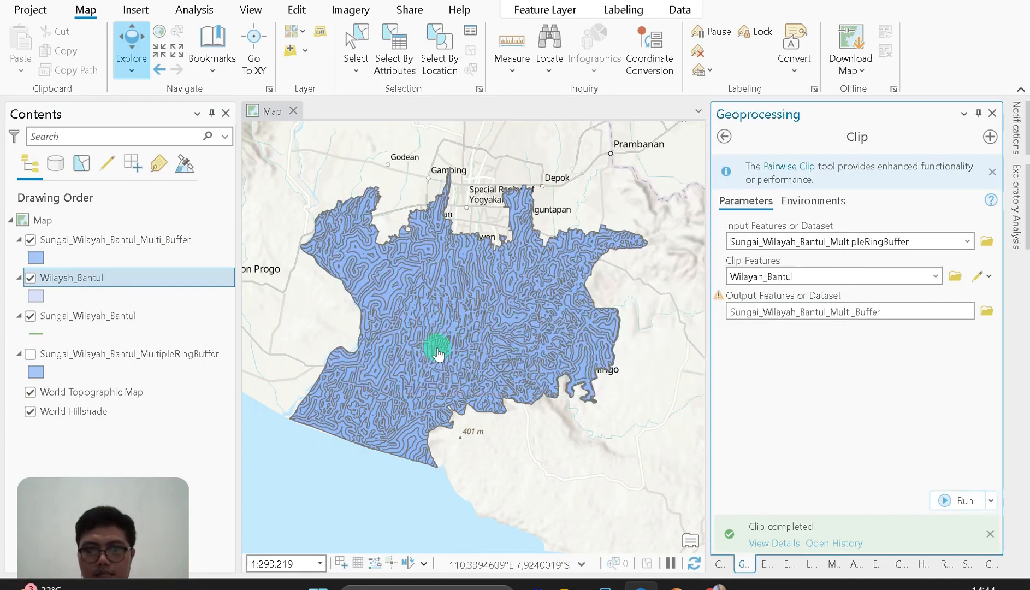
scroll(436, 345, "up", 1)
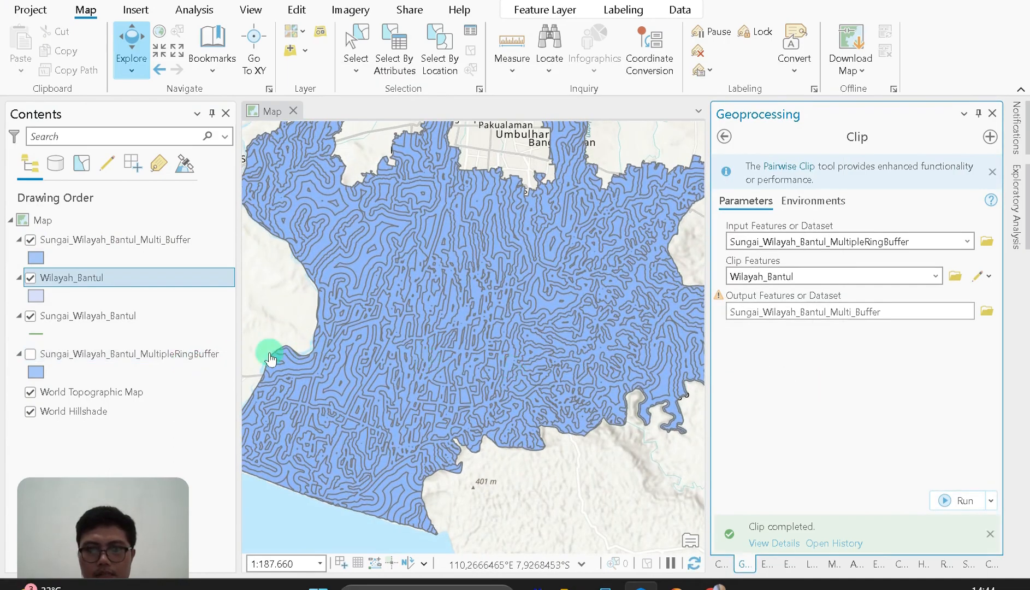
right_click(151, 353)
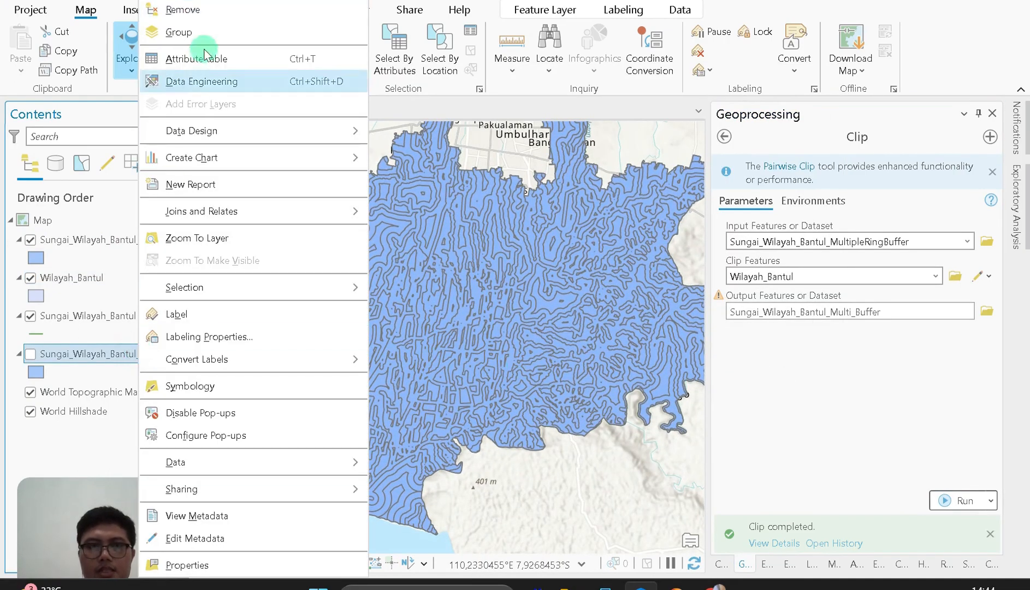
left_click(215, 19)
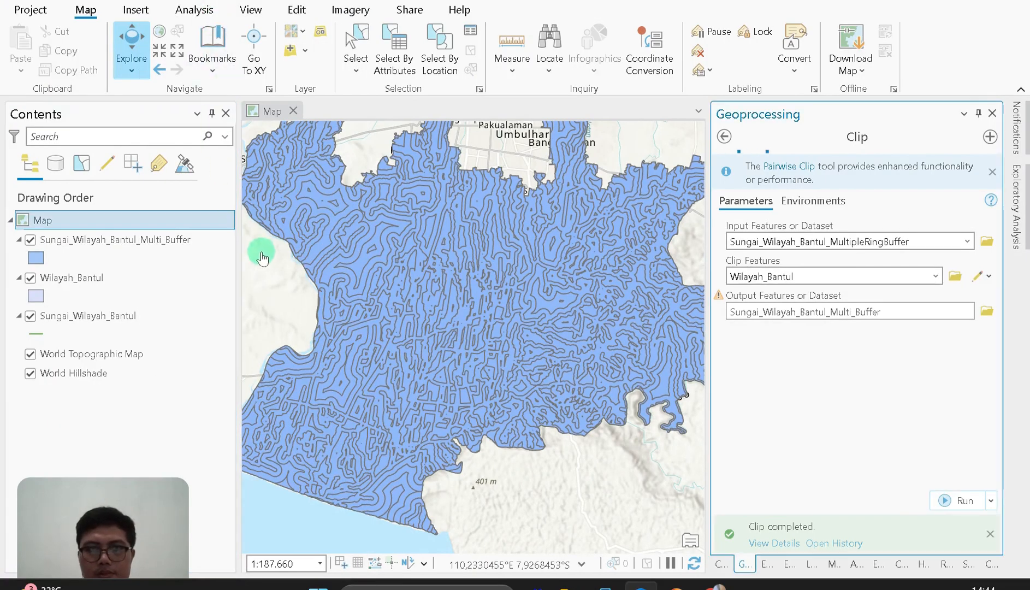
Change the symbology of the Sungai_Wilayah_Bantul_Multi_Buffer layer to Unique Values
left_click(168, 229)
left_click(167, 239)
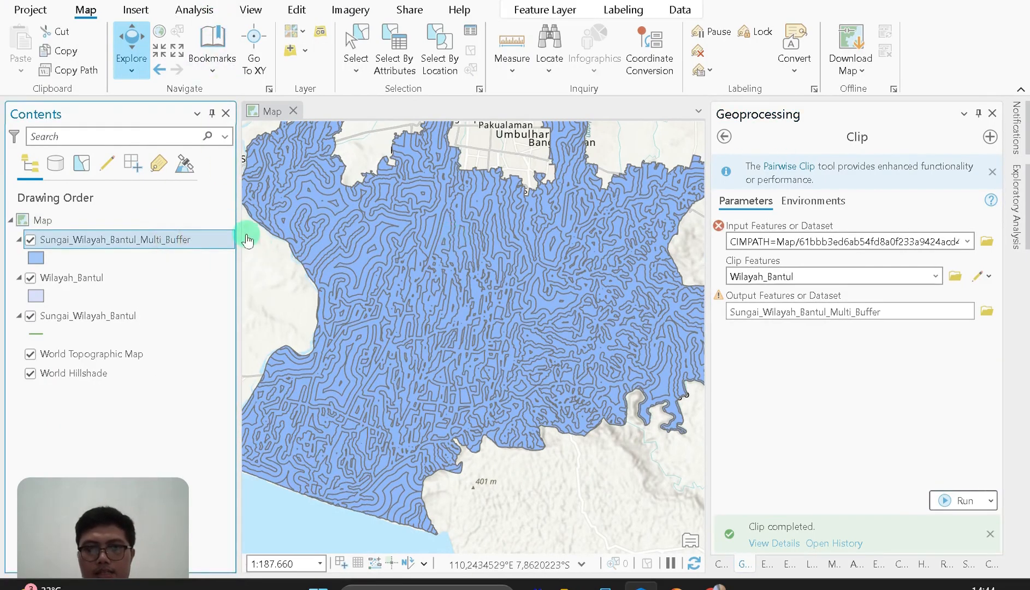
right_click(165, 242)
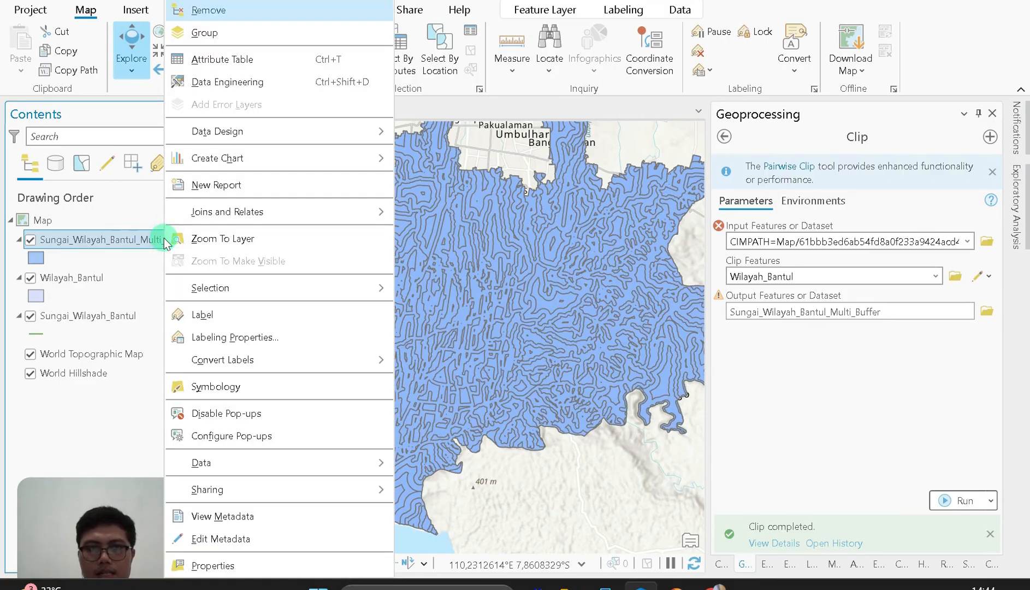
left_click(258, 393)
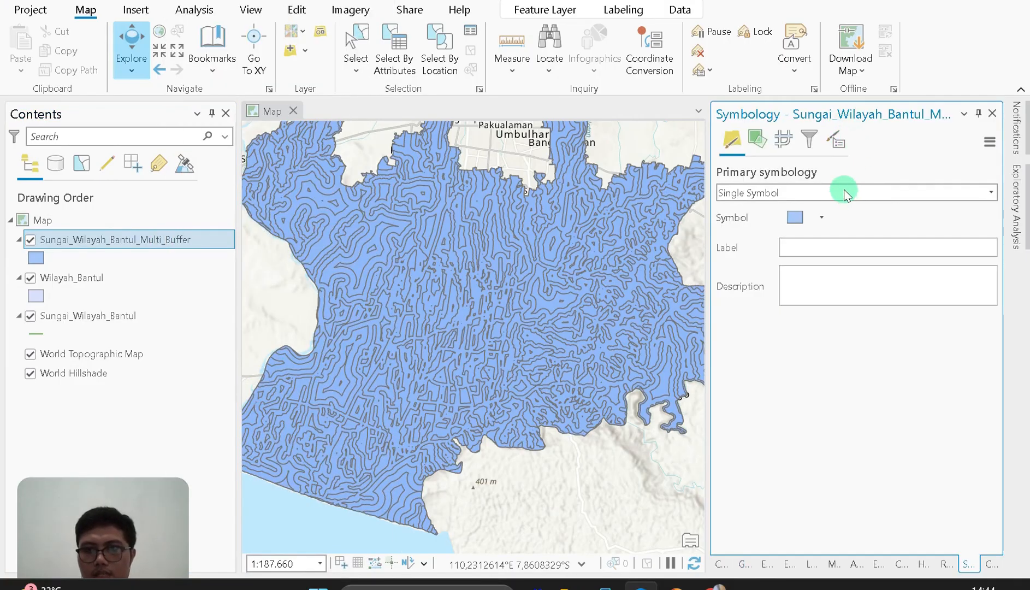
left_click(844, 194)
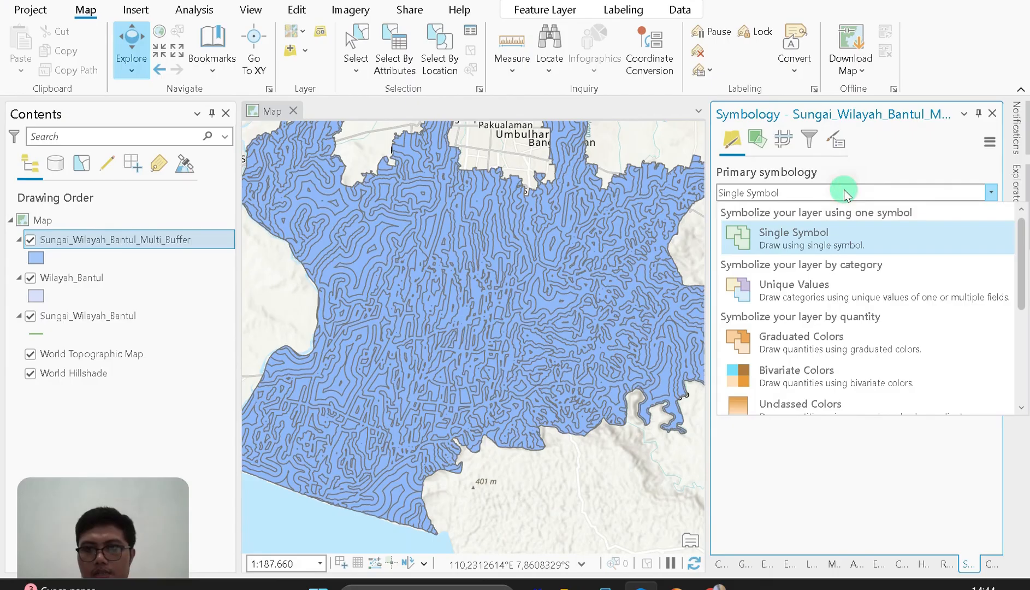
left_click(843, 298)
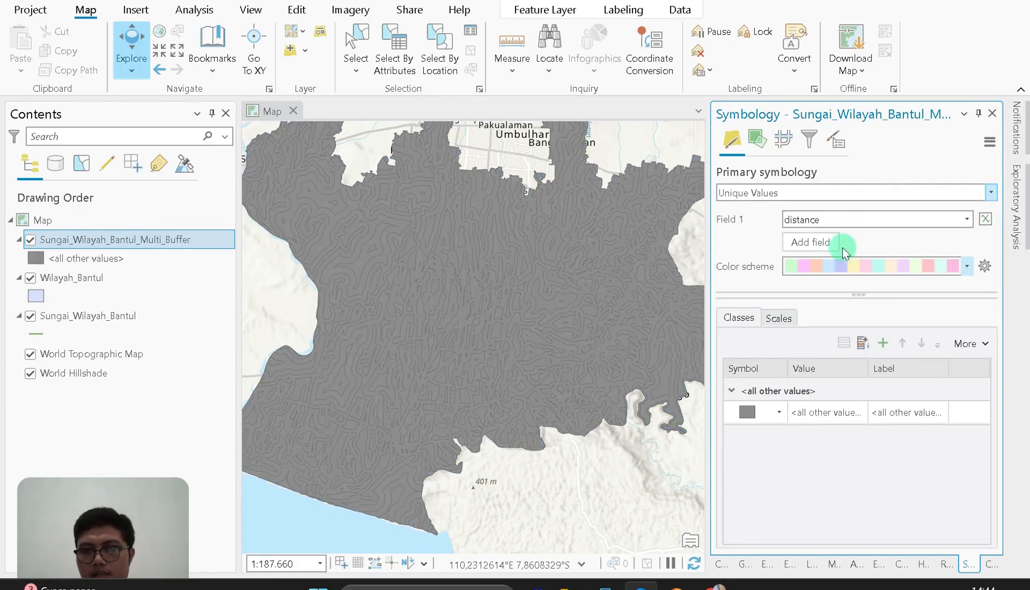
Try Shape_Length as the unique-values field of the buffer layer and set the field back to distance to class the rings
left_click(895, 224)
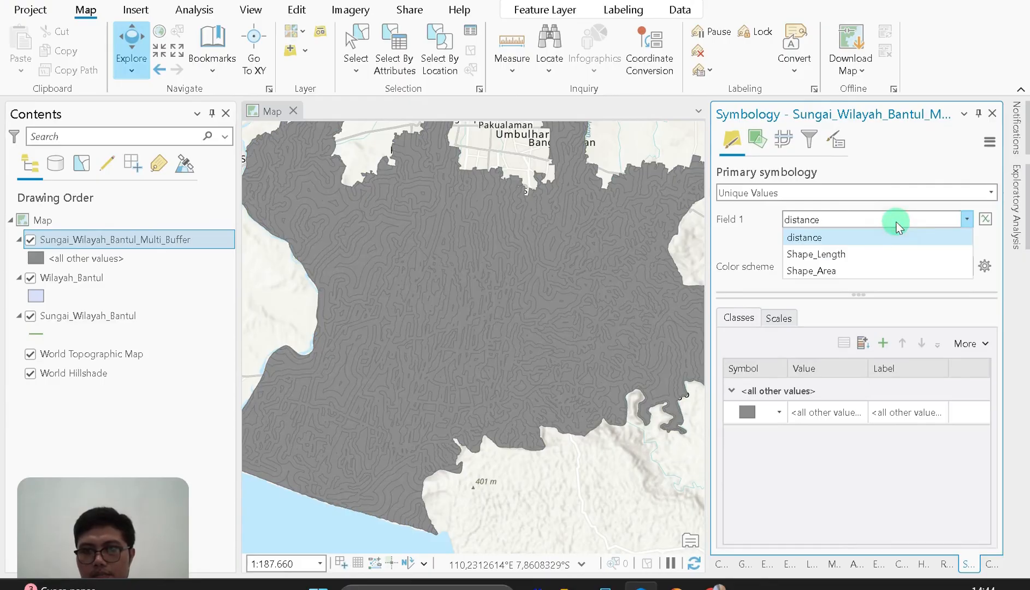
left_click(825, 255)
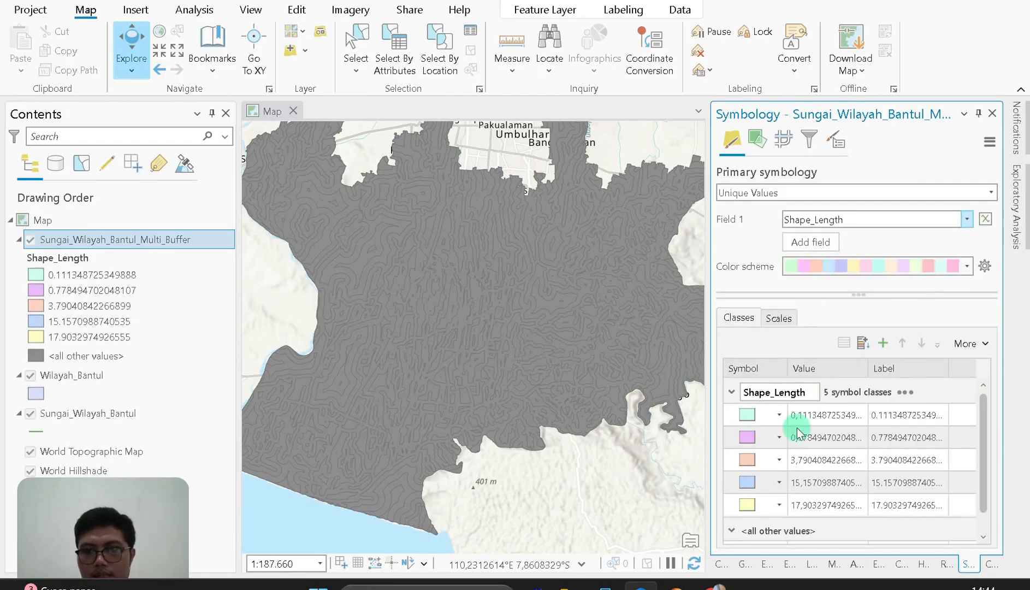
left_click(923, 221)
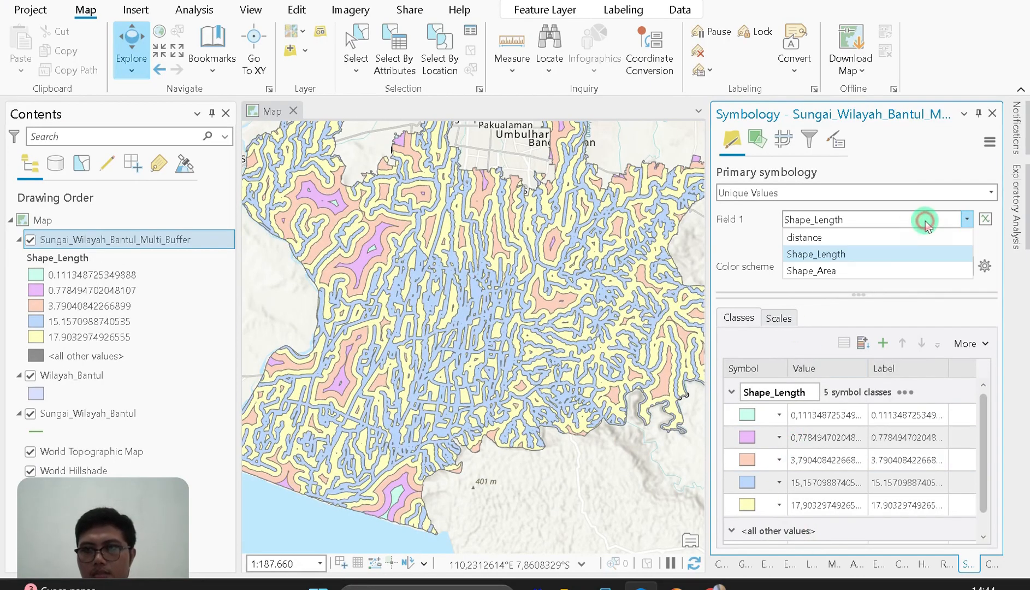
left_click(884, 239)
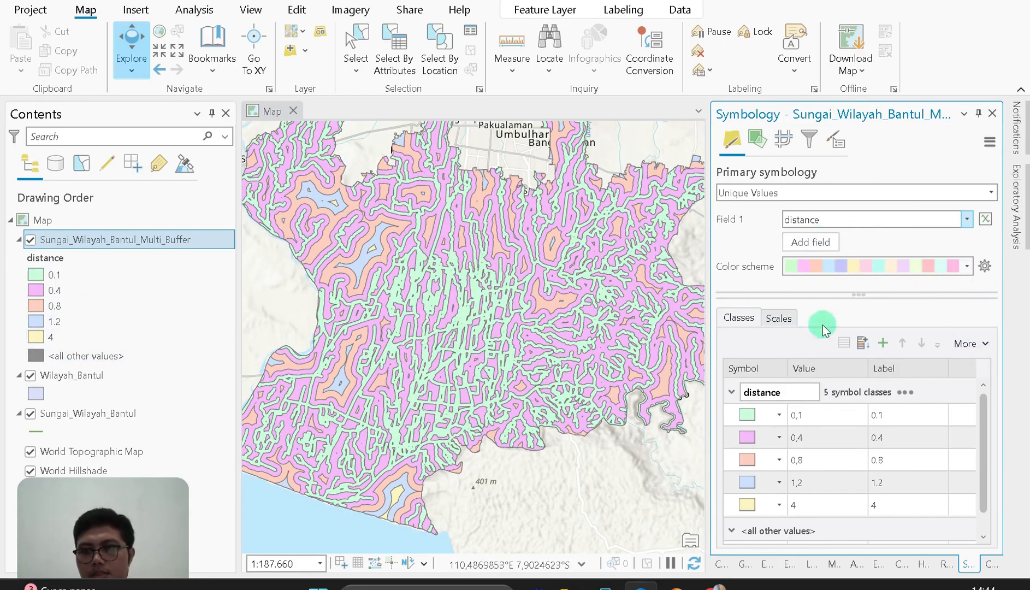
left_click(797, 439)
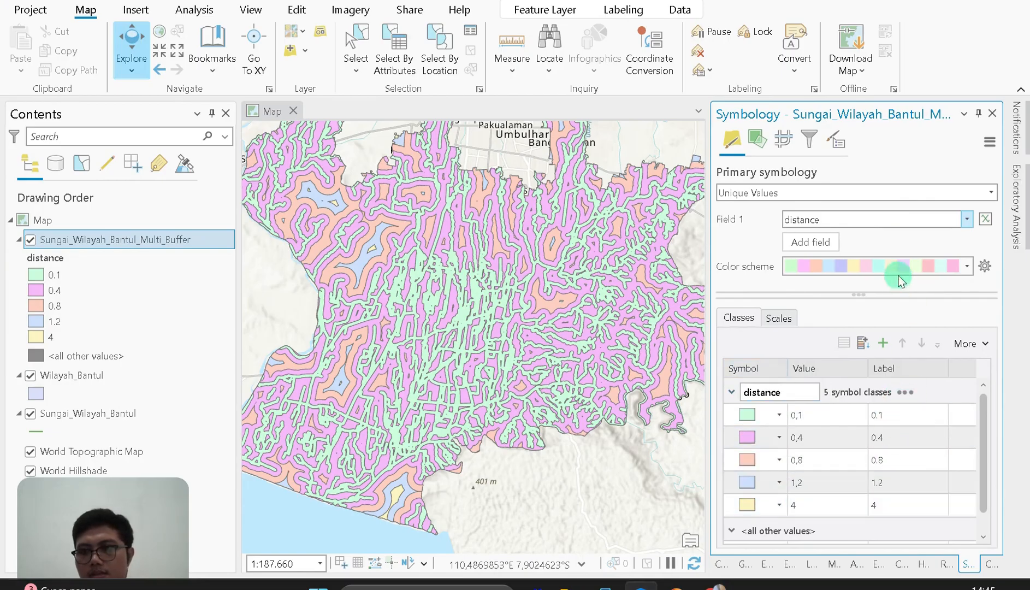
Apply the five-colour scheme of muted green, orange, blue, pink and lime to the distance classes
left_click(933, 267)
scroll(913, 339, "down", 10)
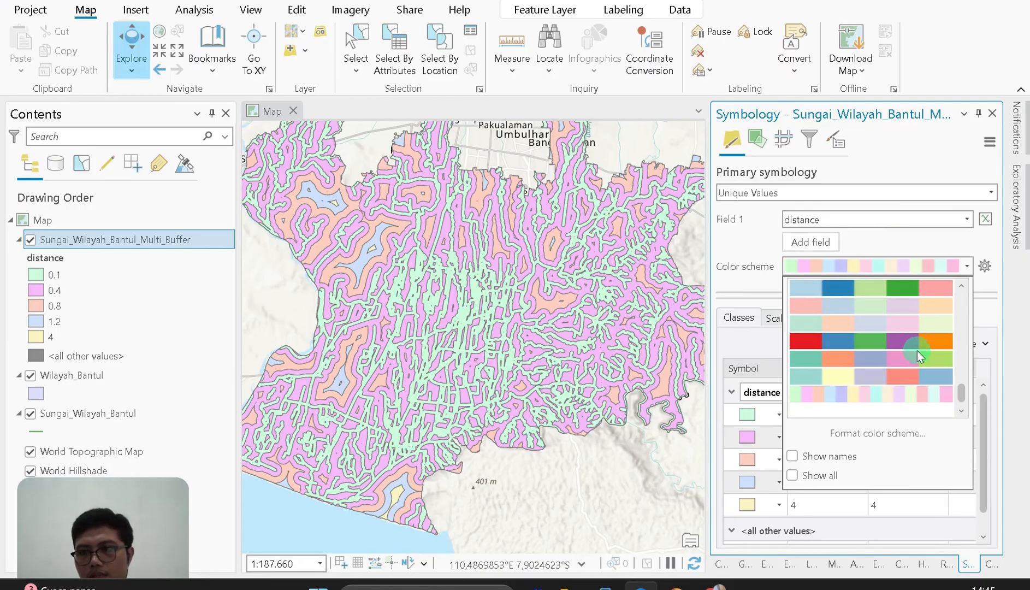
scroll(918, 351, "up", 5)
scroll(921, 358, "down", 5)
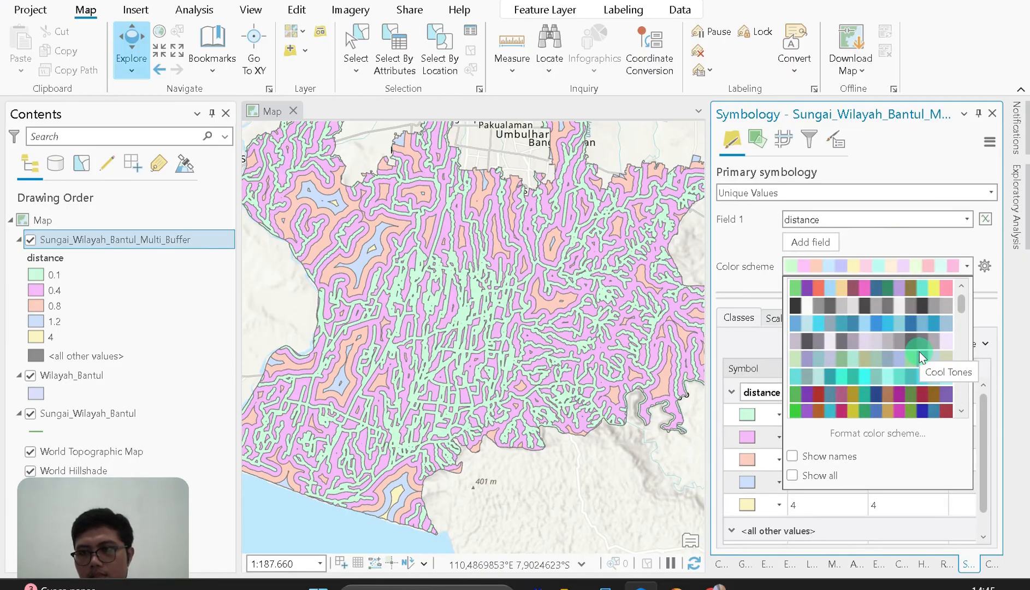
left_click(902, 240)
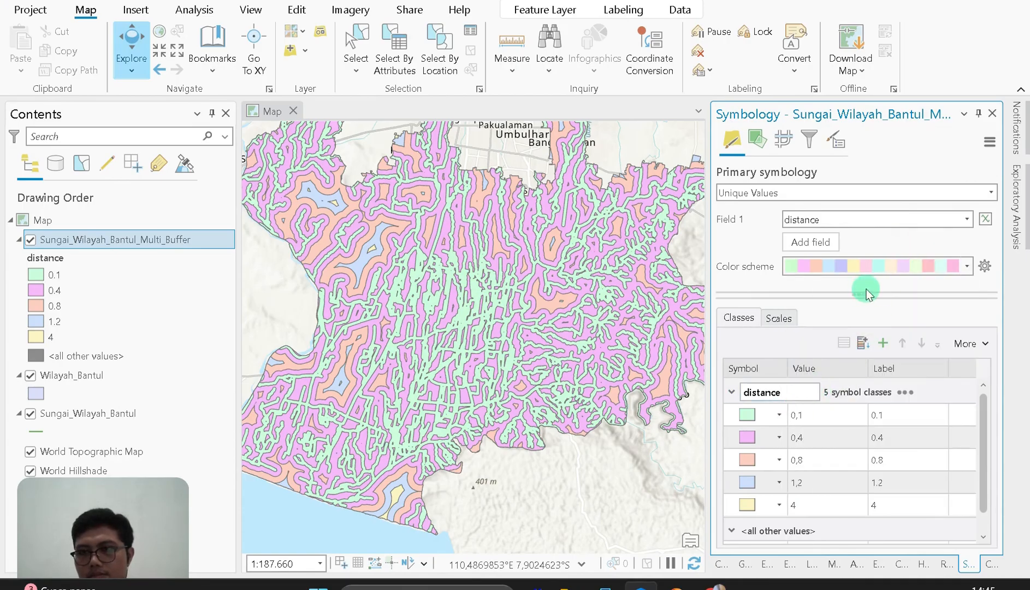
left_click(967, 266)
left_click(922, 322)
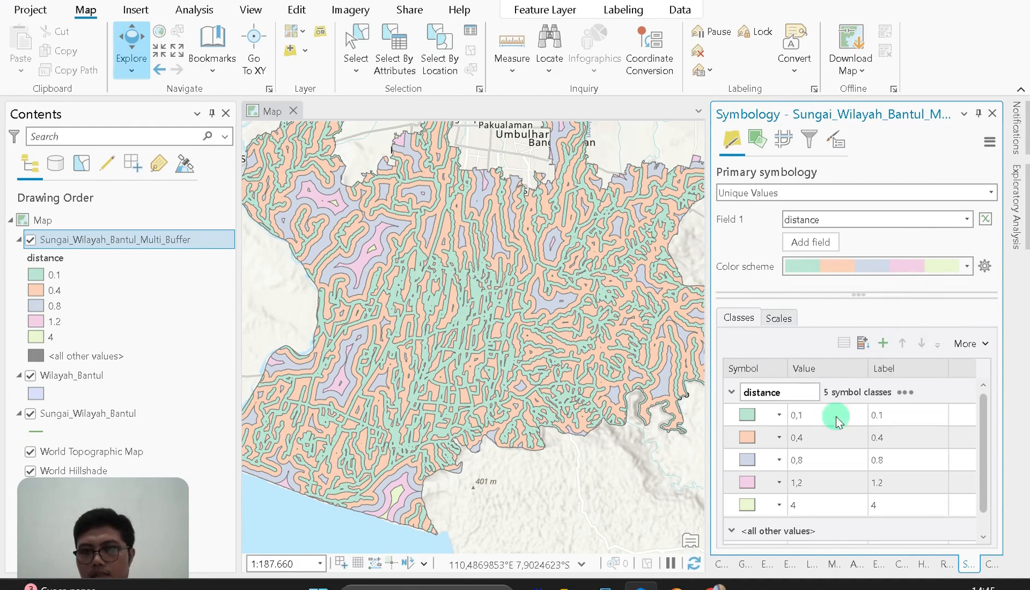
Stop showing the <all other values> class in the buffer layer's symbology
left_click(763, 417)
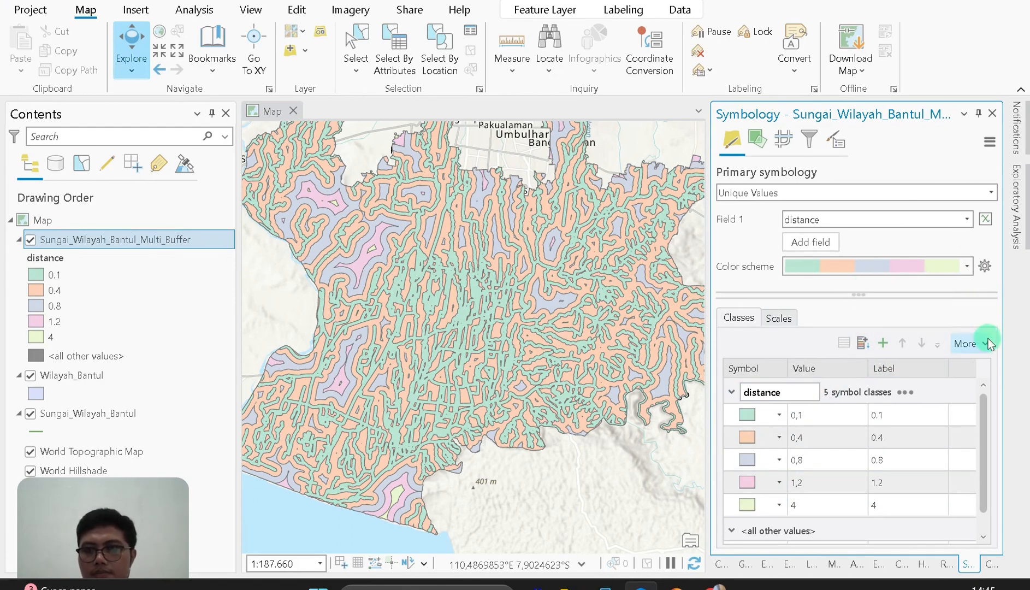
left_click(115, 358)
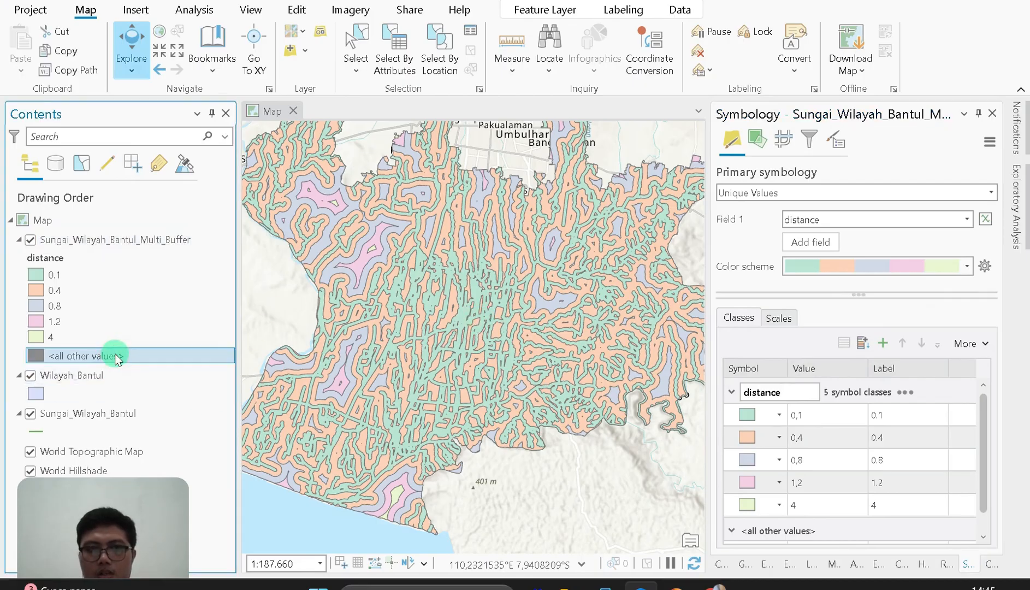
left_click(977, 344)
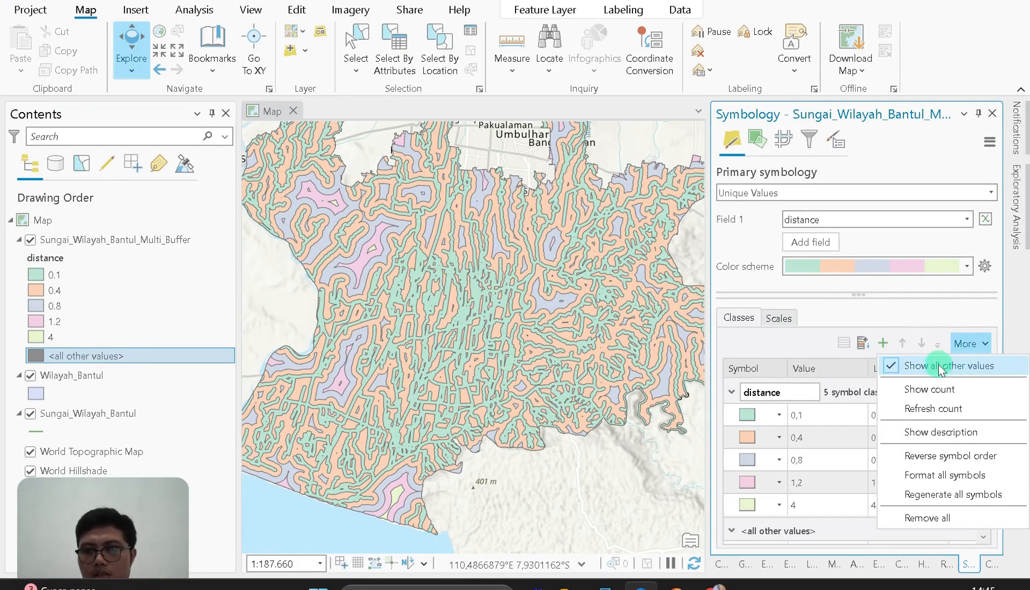
left_click(892, 367)
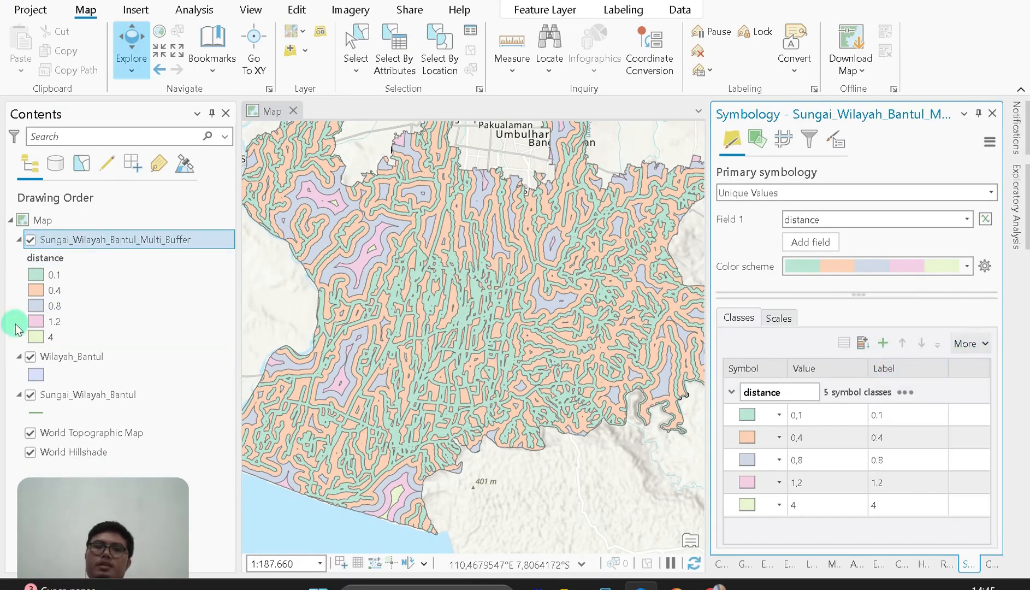
Open the attribute table of Sungai_Wilayah_Bantul_Multi_Buffer and collapse the Symbology pane to free up room
right_click(85, 239)
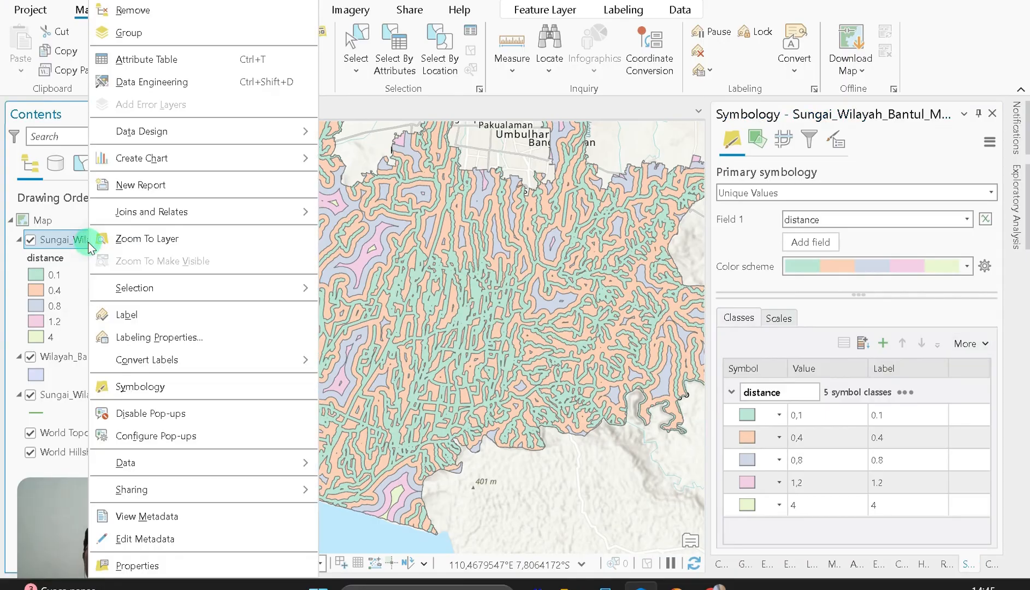
left_click(146, 61)
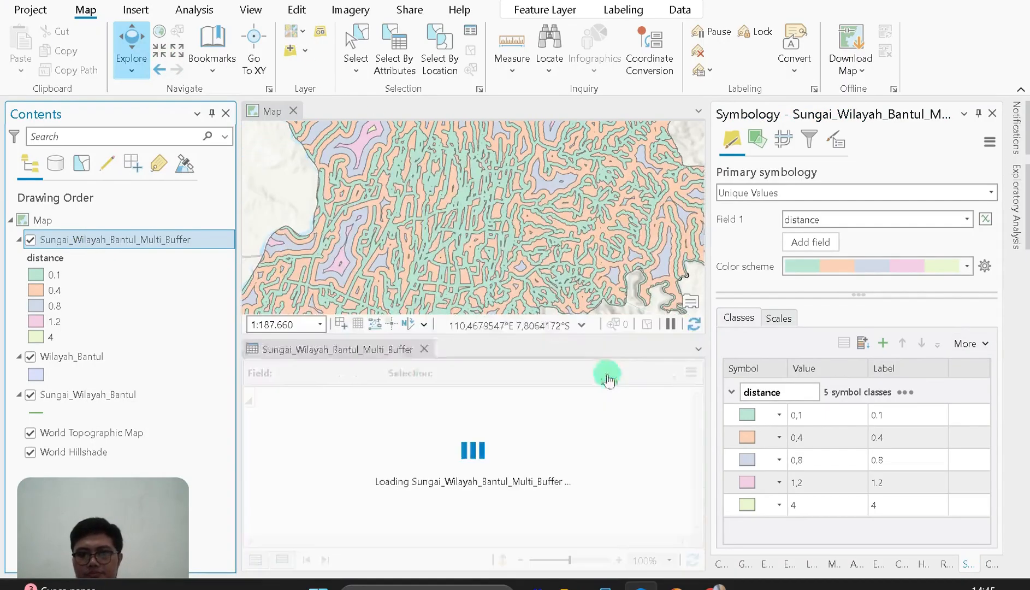
left_click(978, 115)
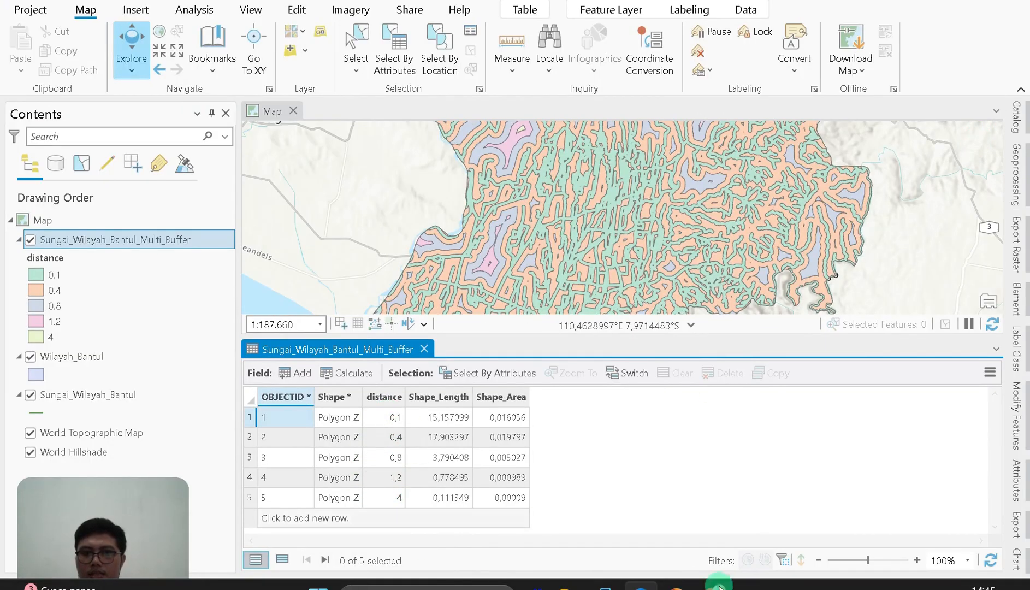
Switch to the PowerPoint Quiz slide to review the river-distance classification table, and return to ArcGIS Pro
left_click(640, 584)
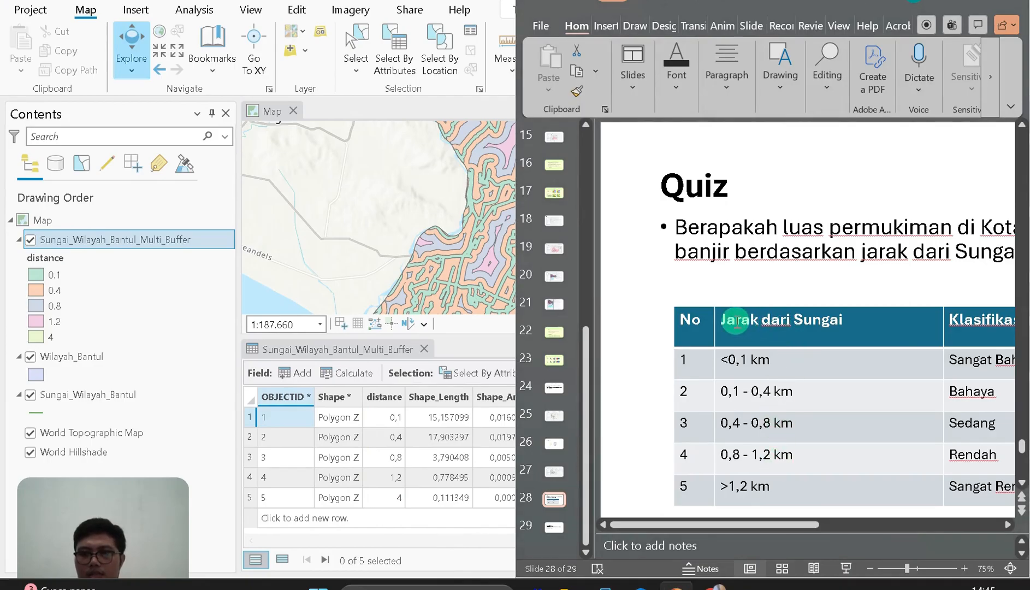
left_click_drag(776, 366, 733, 358)
left_click(749, 371)
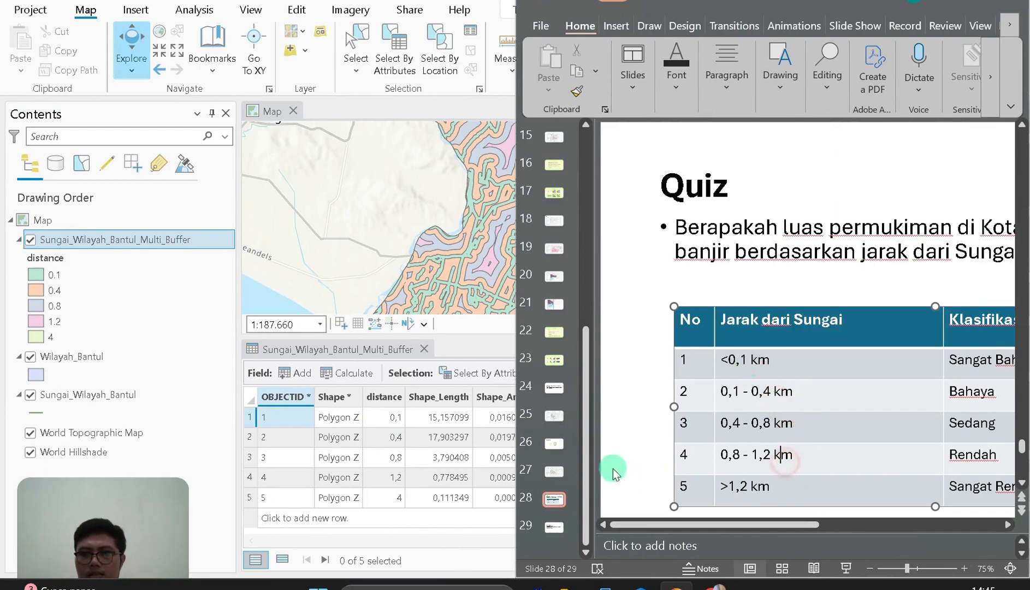
left_click(489, 345)
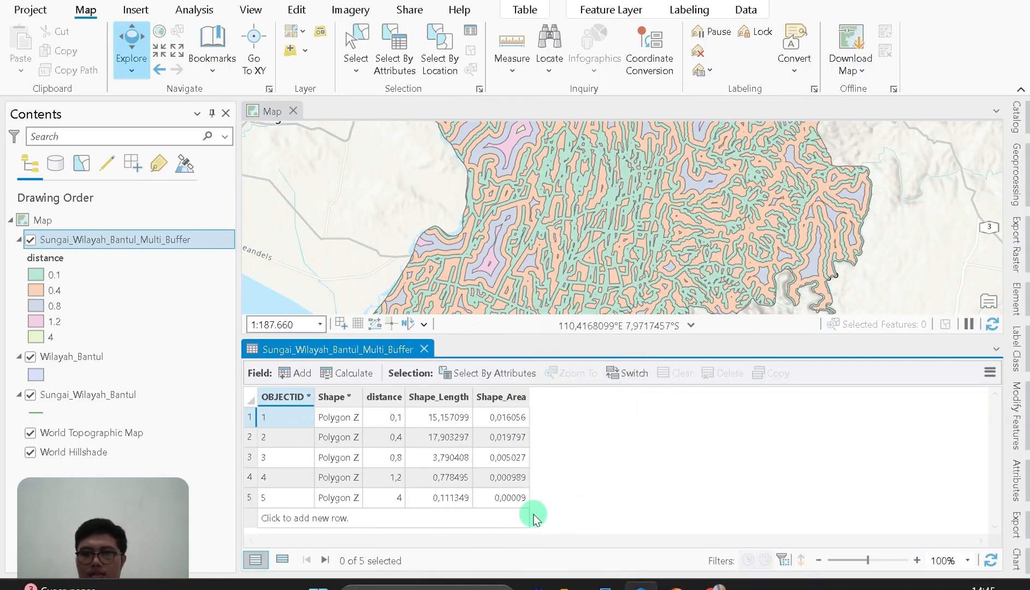
Add two new fields named Kelas and Keterangan to the Sungai_Wilayah_Bantul_Multi_Buffer table
left_click(282, 374)
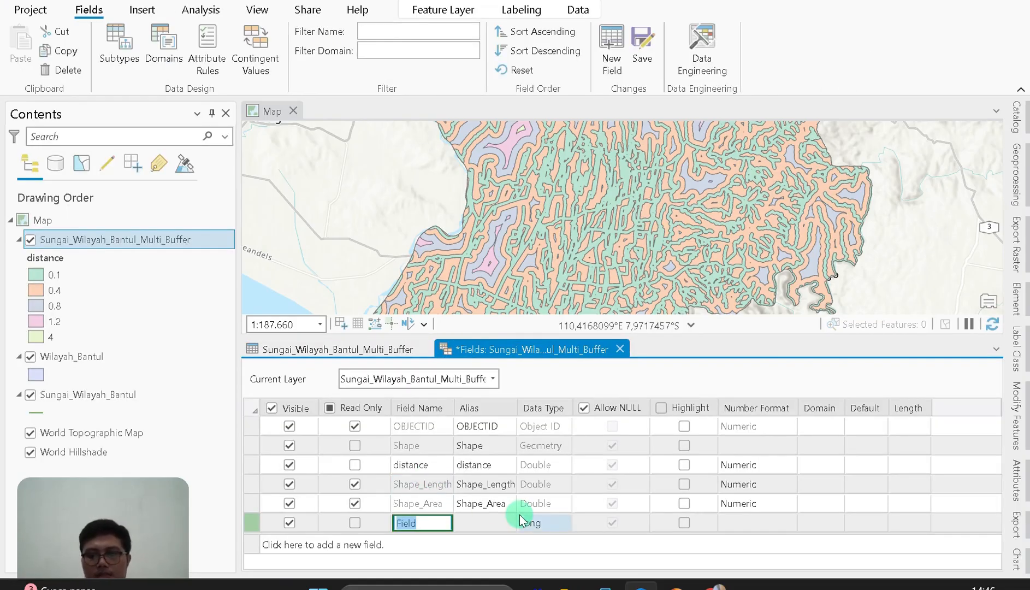
type("Kelas")
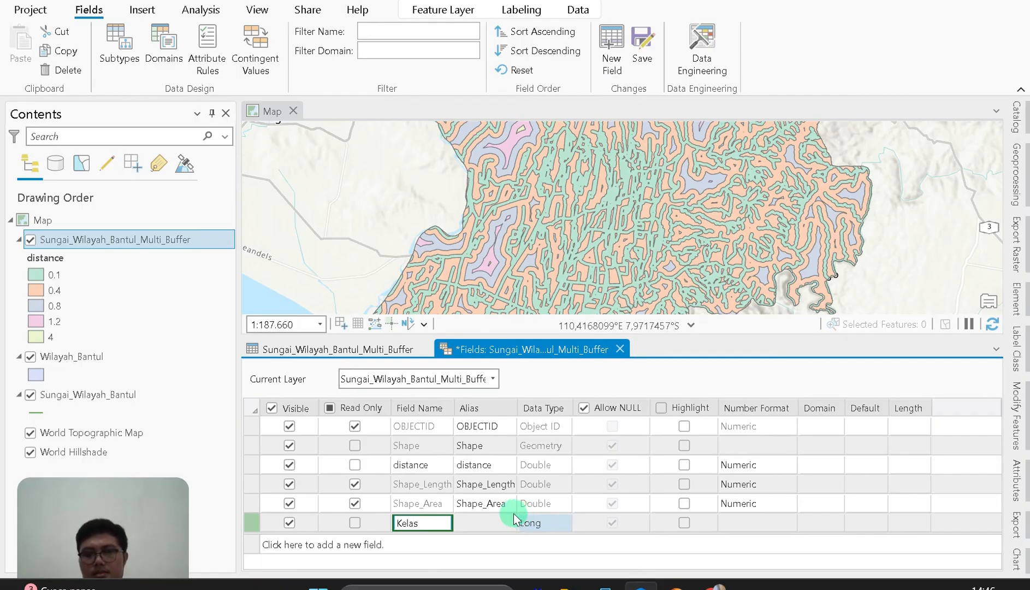
left_click(427, 544)
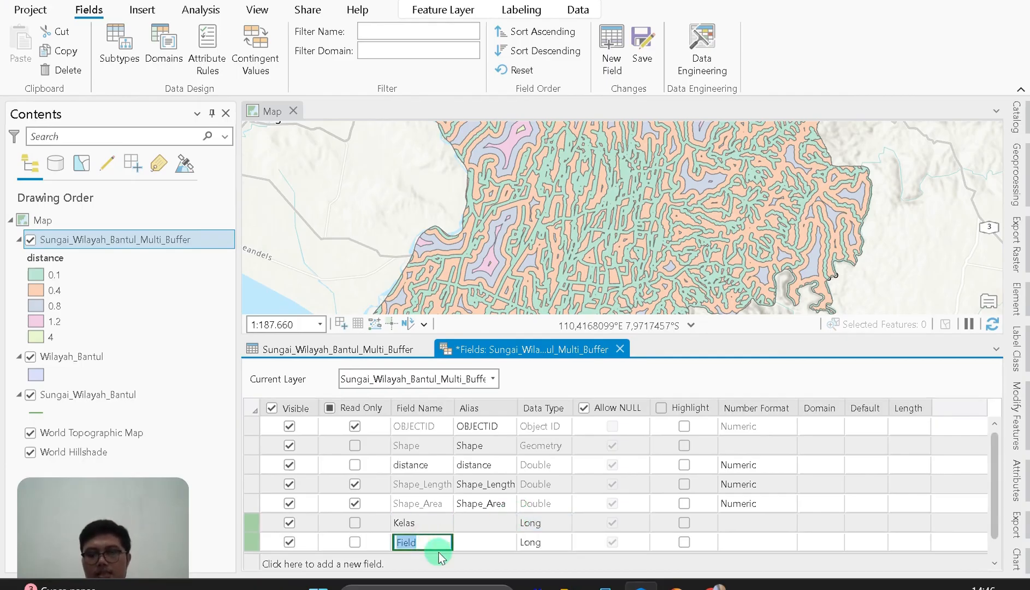
type("Keterangan")
Set the data type of the Kelas and Keterangan fields to Text, save the field changes and close the fields view
left_click(556, 520)
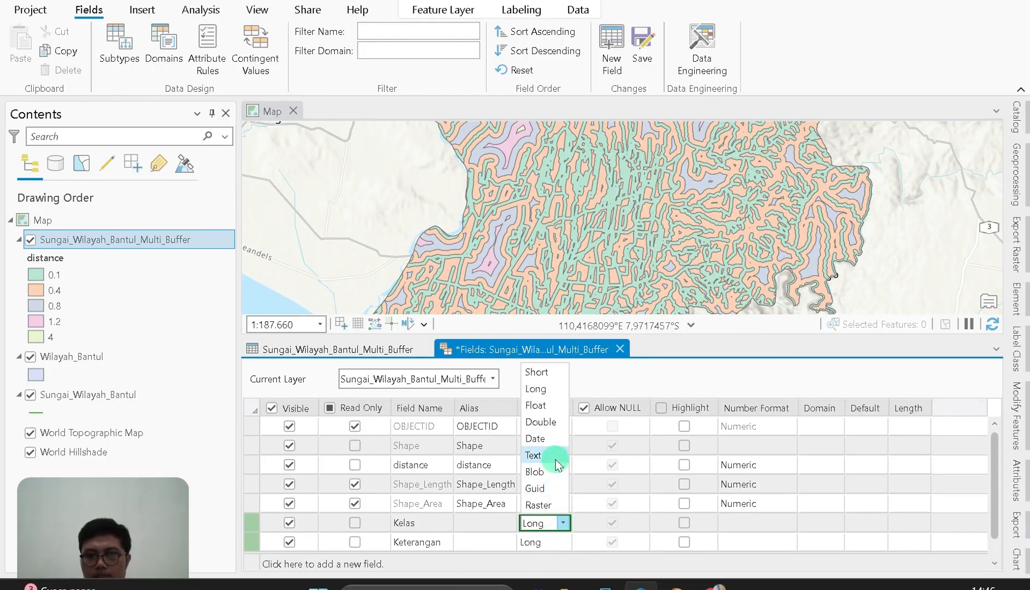
left_click(555, 460)
left_click(560, 542)
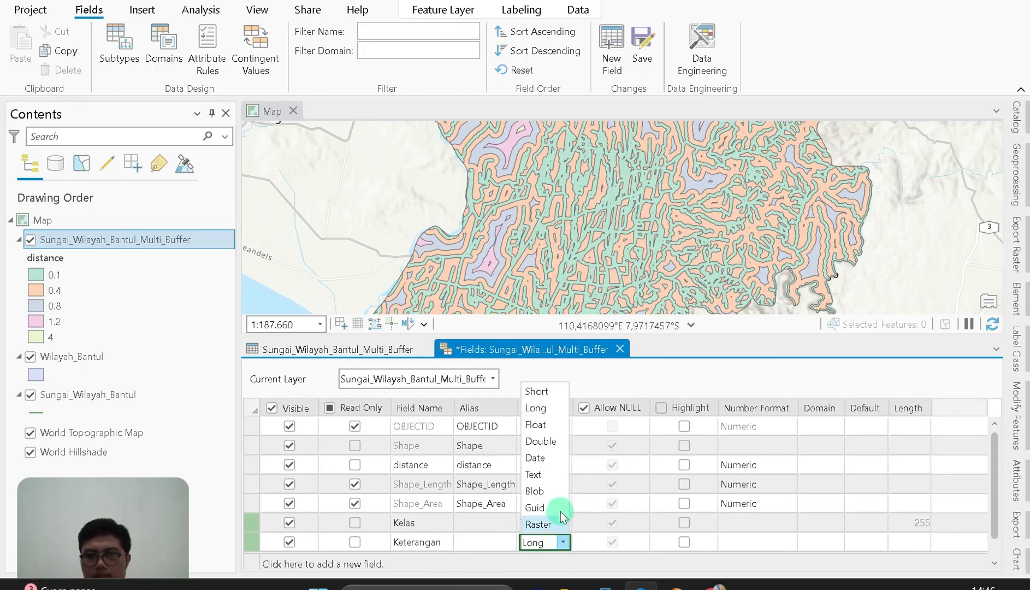
left_click(558, 478)
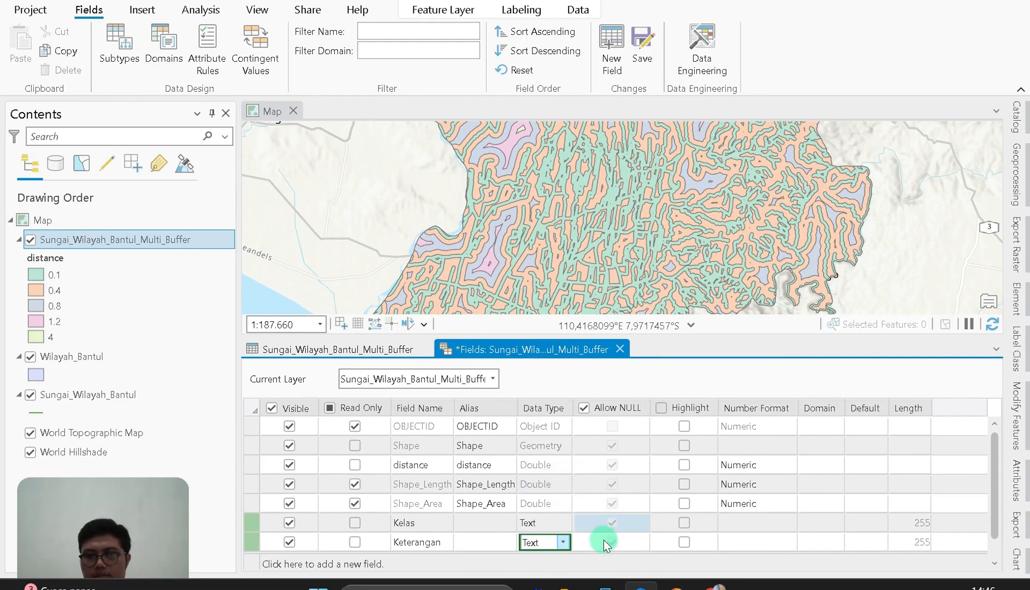
left_click(642, 43)
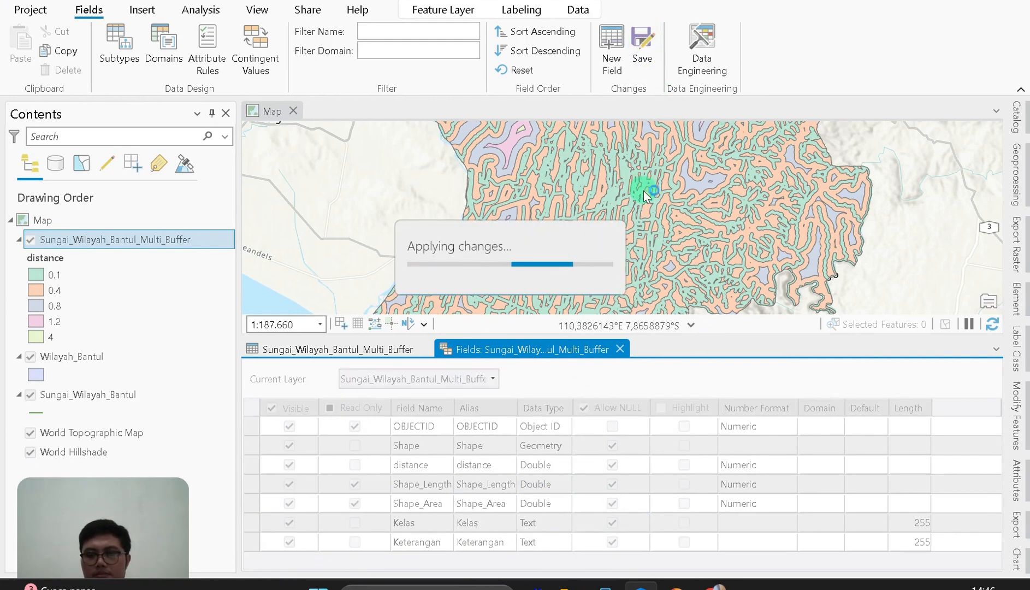
left_click(619, 349)
Place ArcGIS Pro side by side with the Quiz slide and bring the table's empty Kelas and Keterangan fields into view
left_click(571, 418)
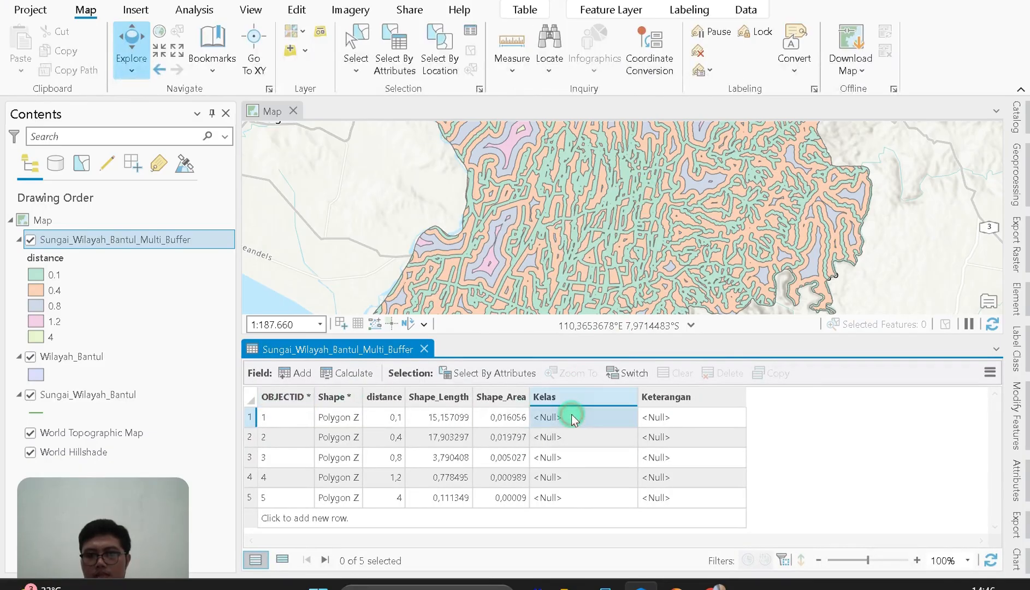
key("super+Left")
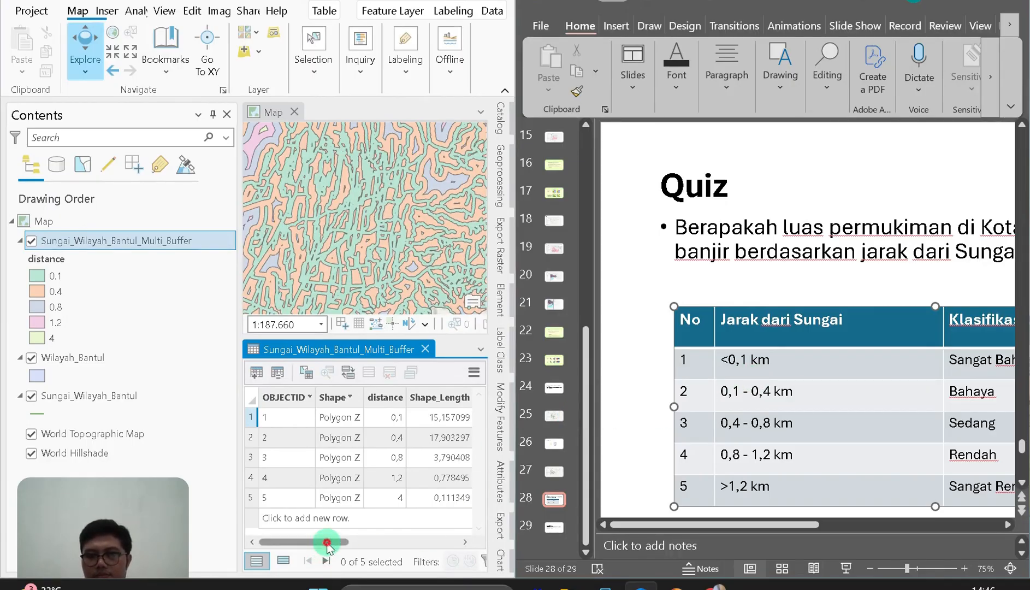
left_click_drag(328, 542, 424, 540)
Copy "<0,1 km" from the first row of the slide's table into the Kelas field of the first record
left_click_drag(811, 366, 715, 363)
left_click(729, 361)
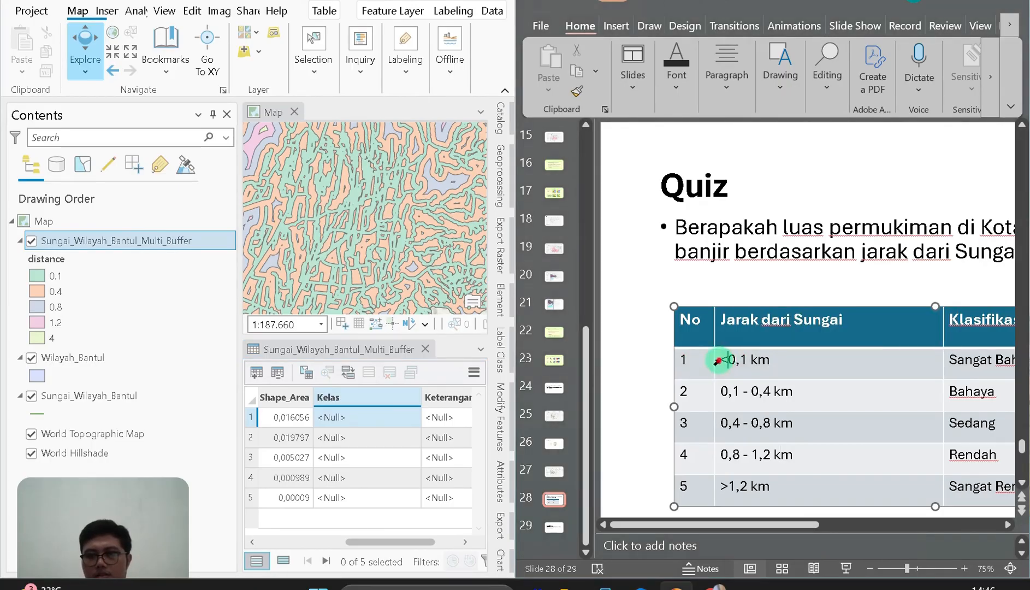
left_click(718, 360)
key("ctrl+c")
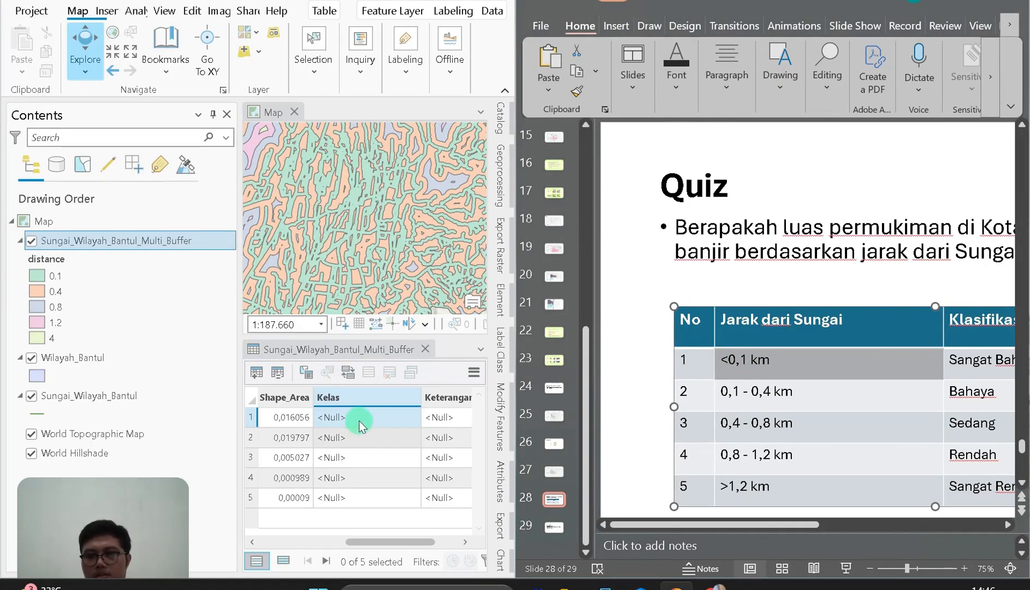
left_click(356, 416)
left_click(360, 417)
key("ctrl+v")
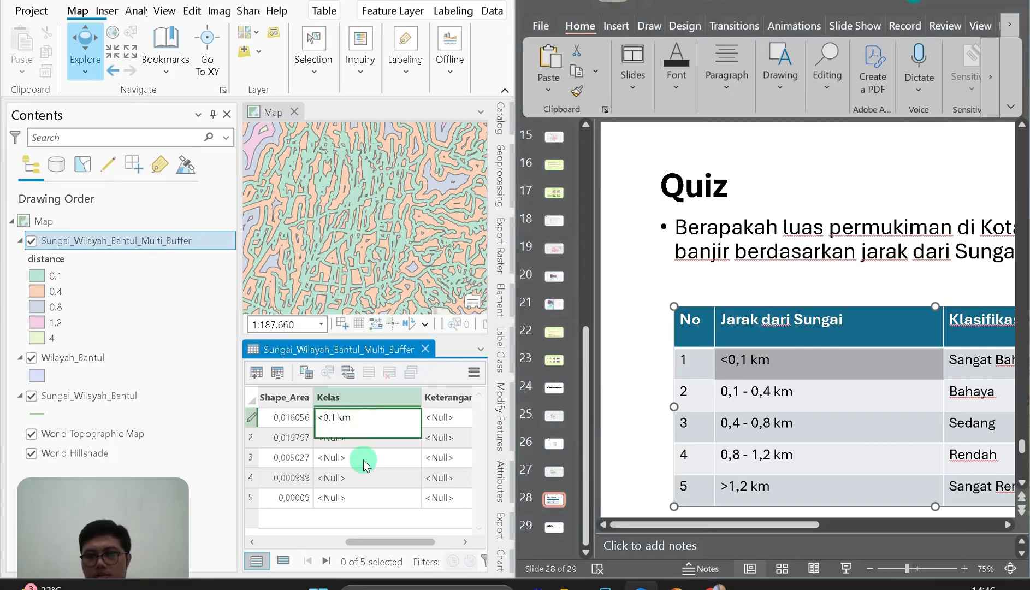
left_click(731, 400)
left_click_drag(730, 400, 769, 486)
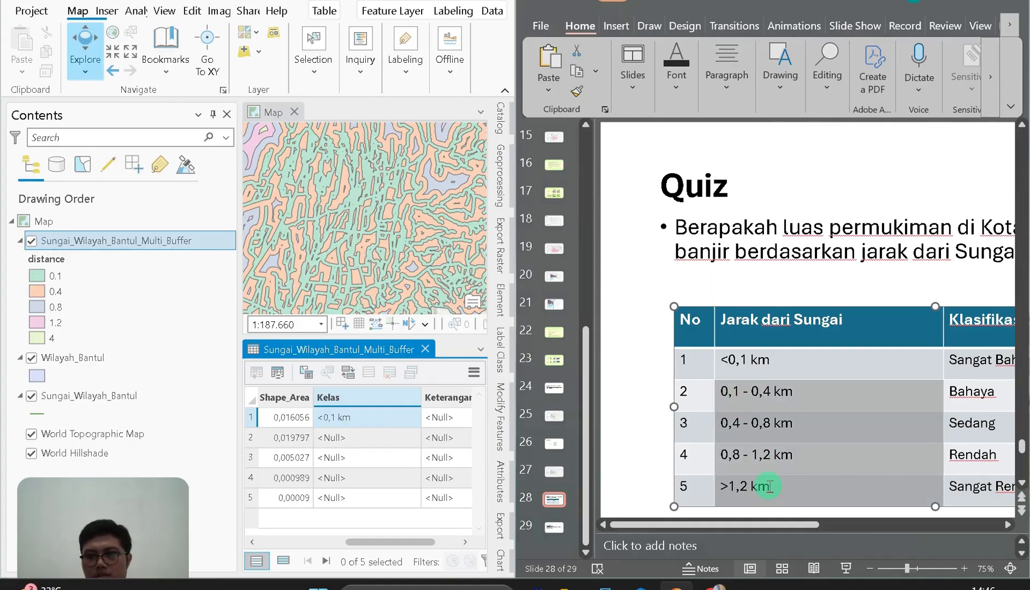
left_click(366, 437)
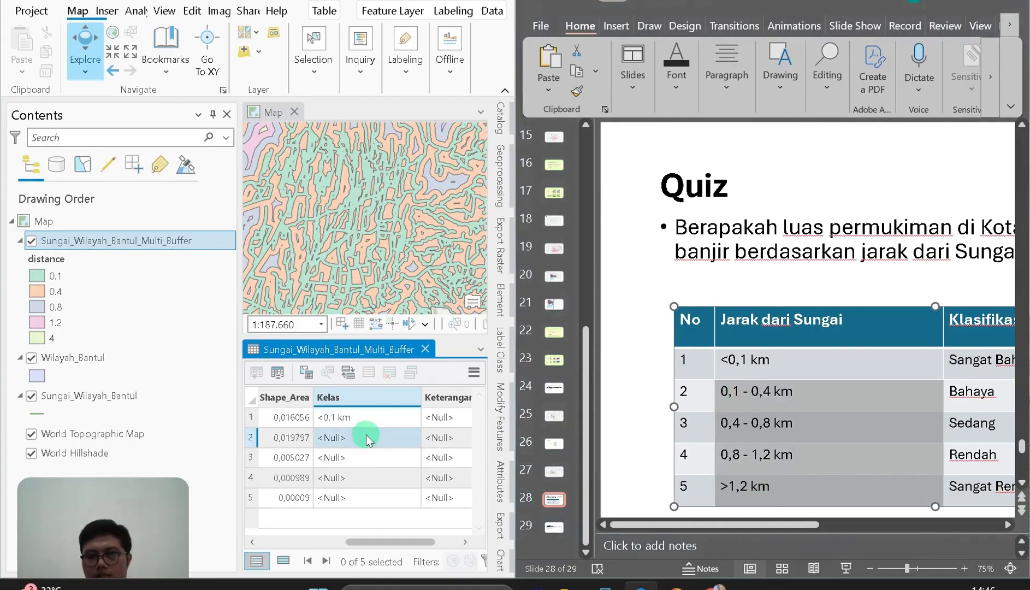
left_click(366, 437)
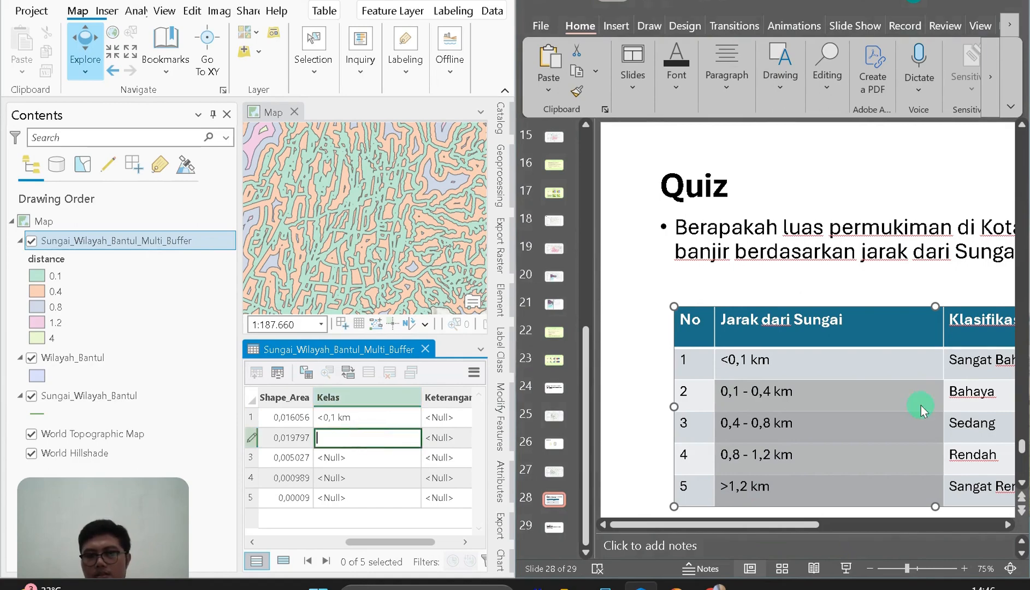
Copy "0,1 - 0,4 km" from the second row of the slide's table into the Kelas field of the second record
left_click(823, 397)
left_click_drag(823, 398, 803, 390)
key("ctrl+c")
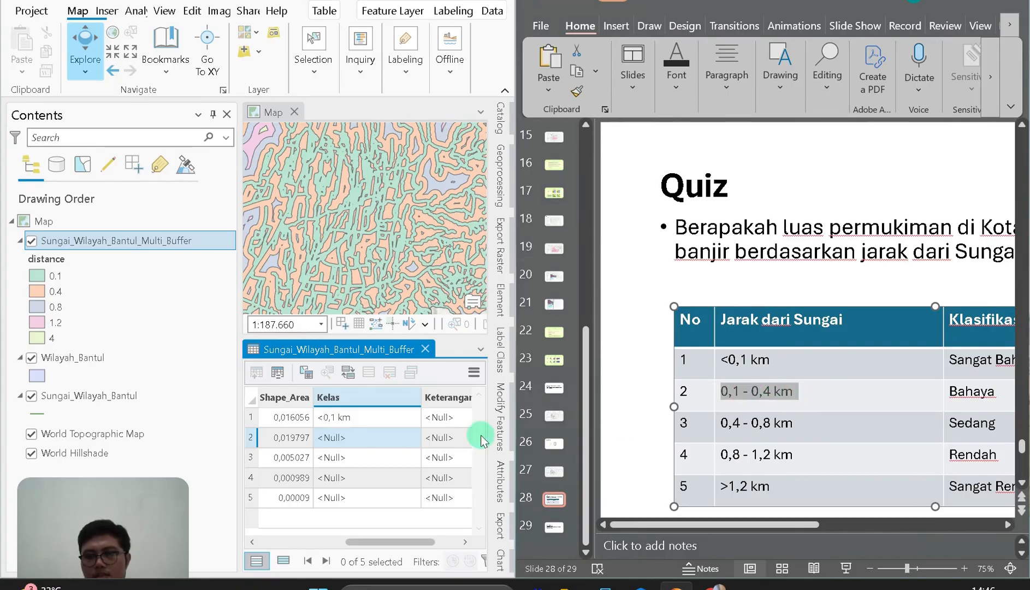
left_click(367, 440)
key("ctrl+v")
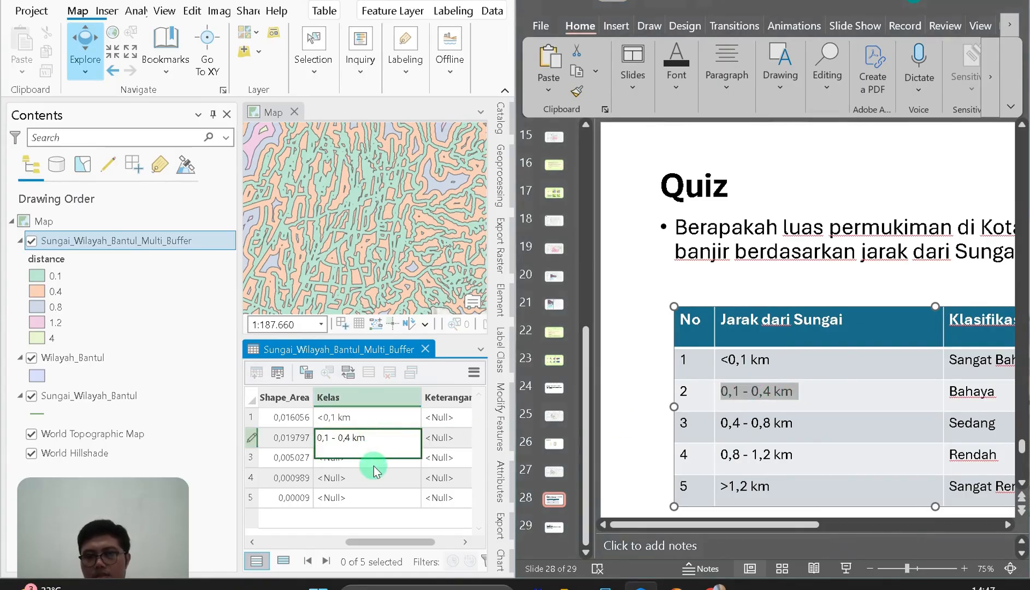
key("BackSpace")
Enter "0,4 - 0,8 km" in the Kelas field of the third record
left_click(348, 458)
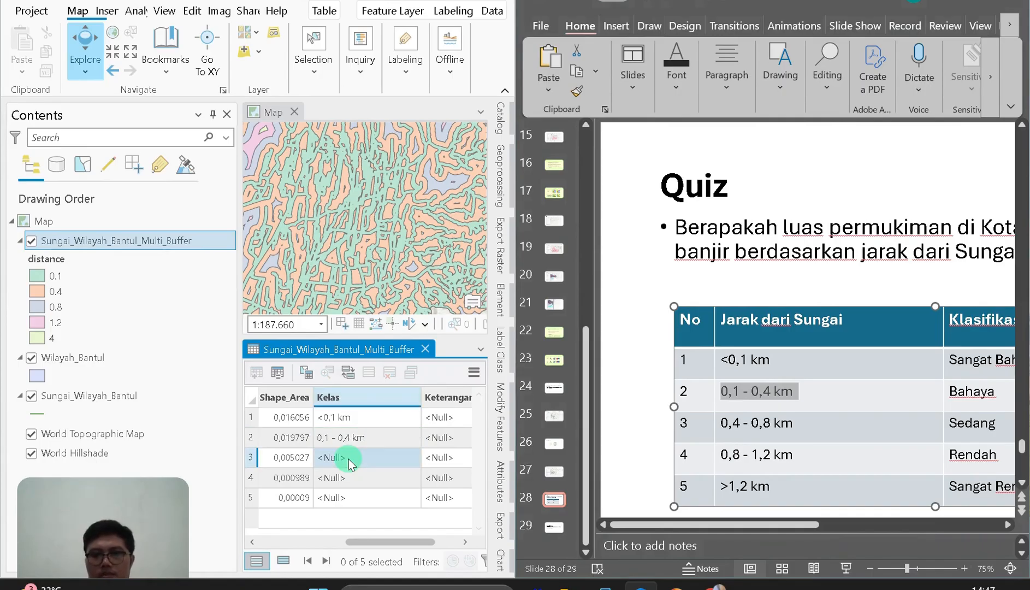
left_click(348, 459)
type("0,4 - 0,8")
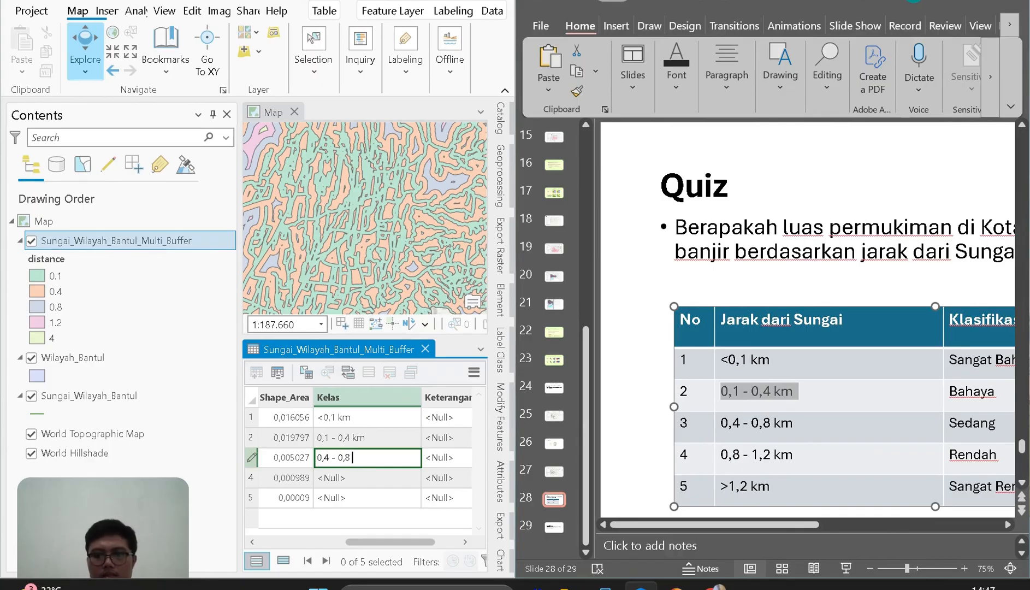
type("km")
key("Return")
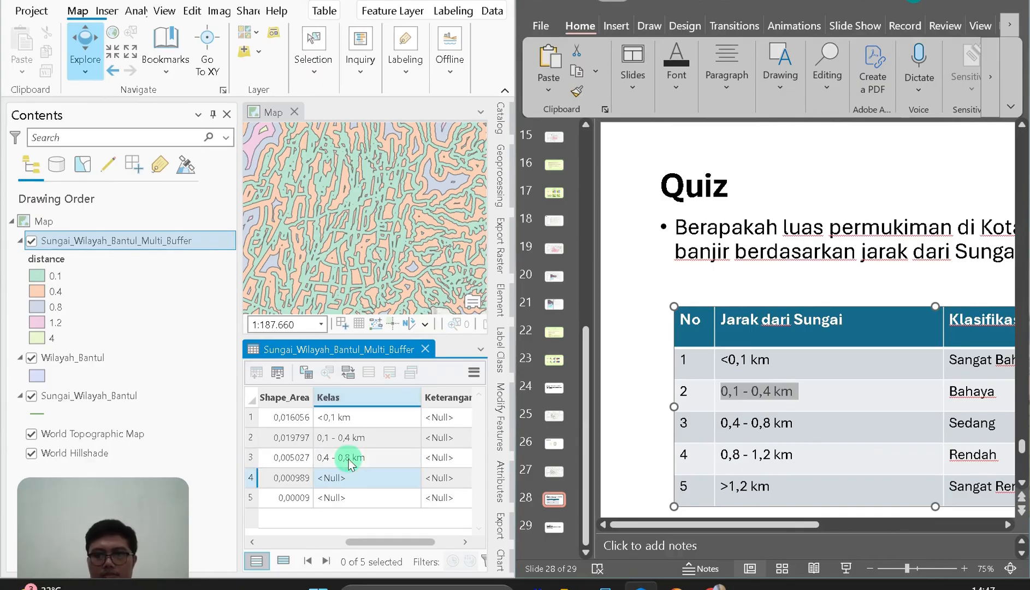
Fill the Kelas field of the fourth record with "0,8 - 1,2 km" and of the fifth with "> 1,2 km"
type("0")
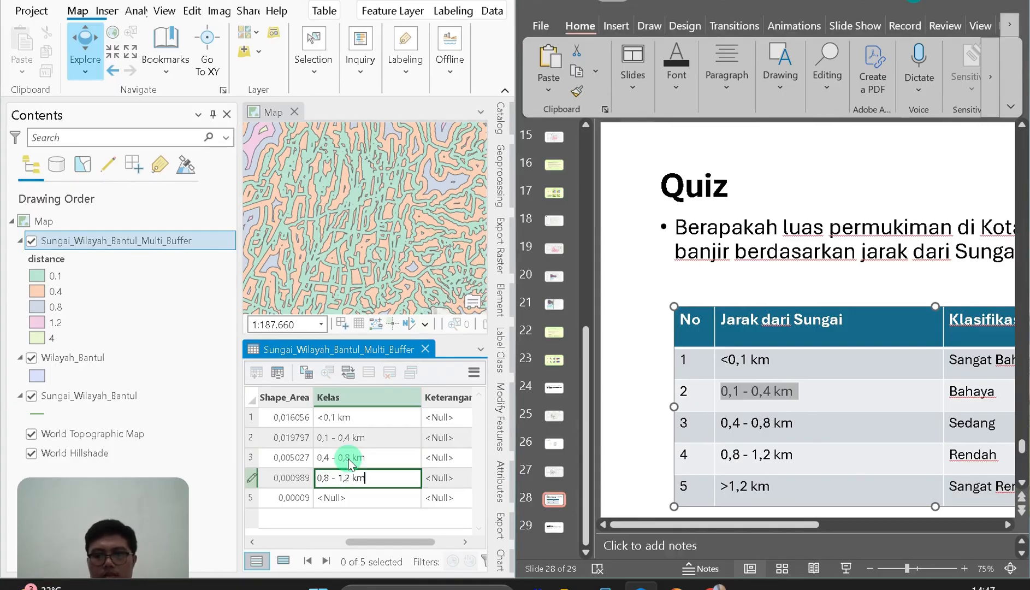
type(",8 - 1,2 km")
key("Return")
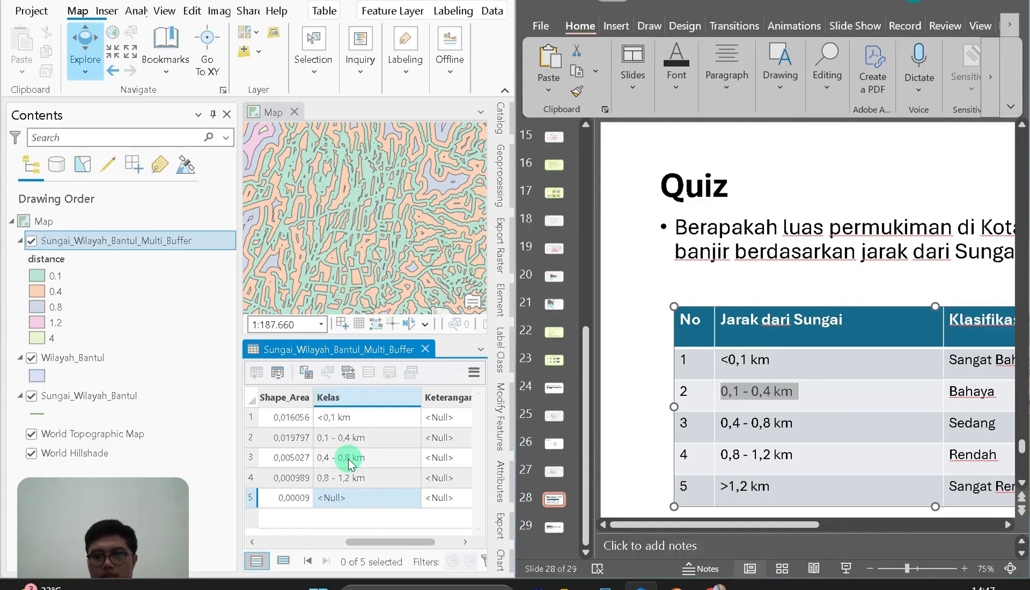
type("> 1,2")
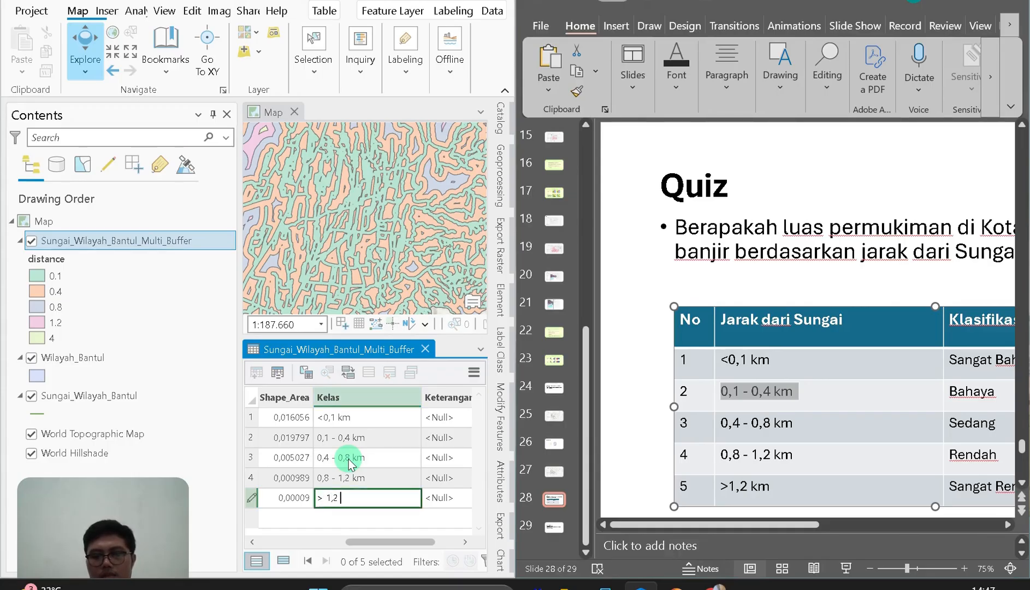
type(" km")
key("Return")
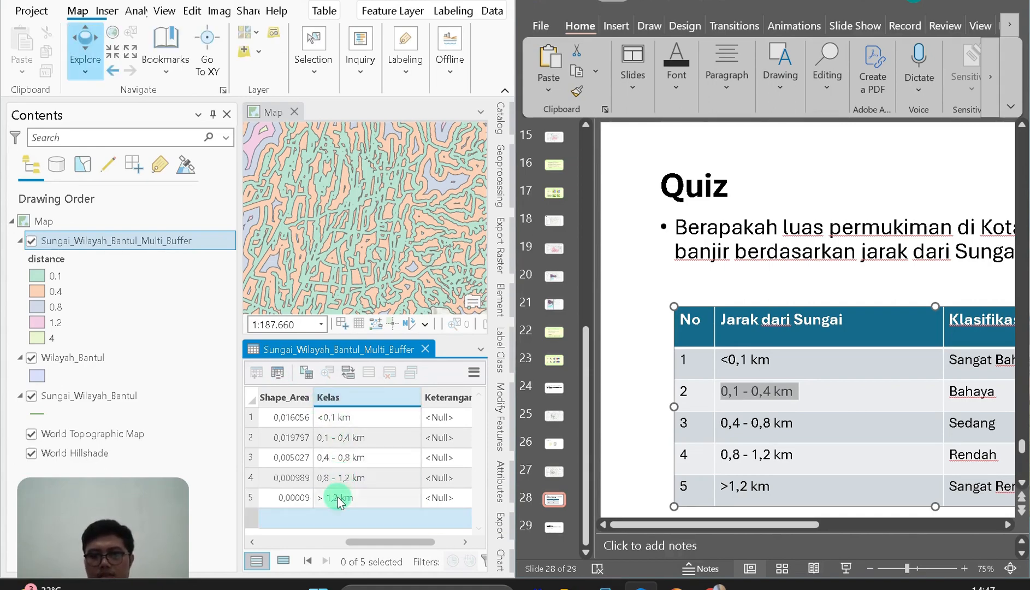
Insert a space after the less-than sign in the first record's Kelas value so it reads "< 0,1 km"
left_click(328, 422)
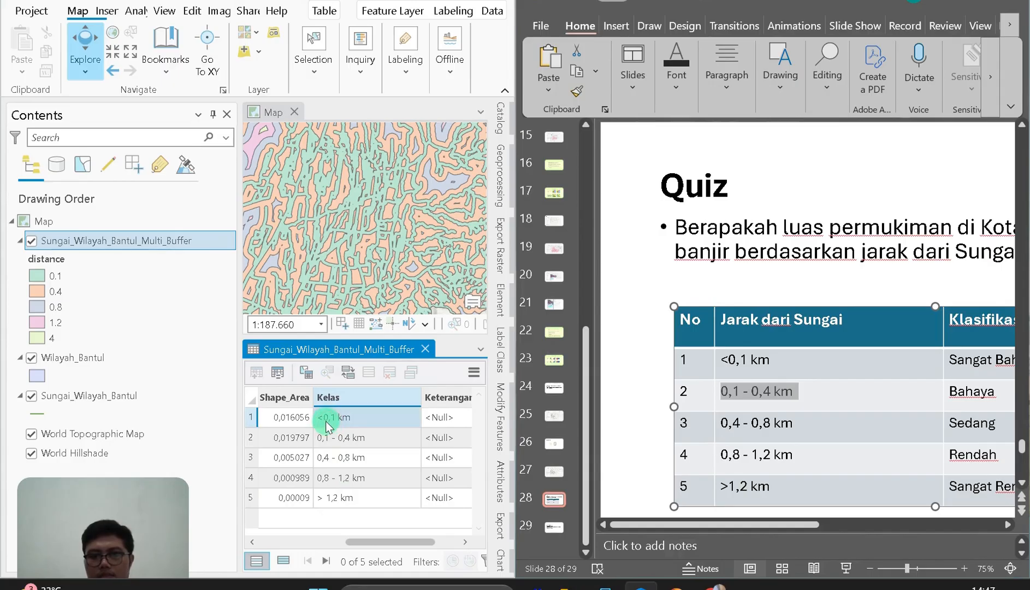
left_click(327, 423)
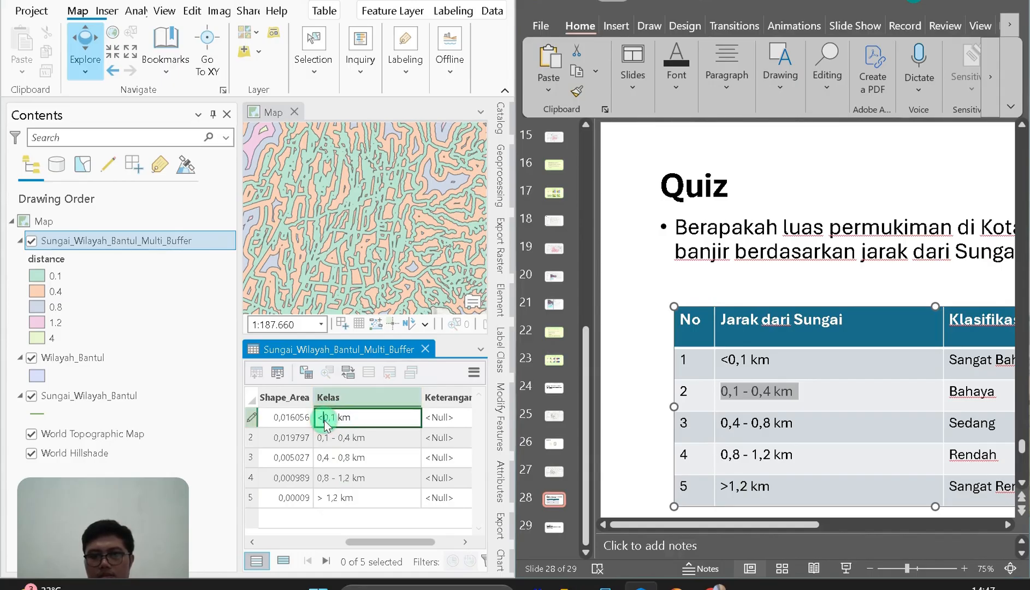
left_click(355, 457)
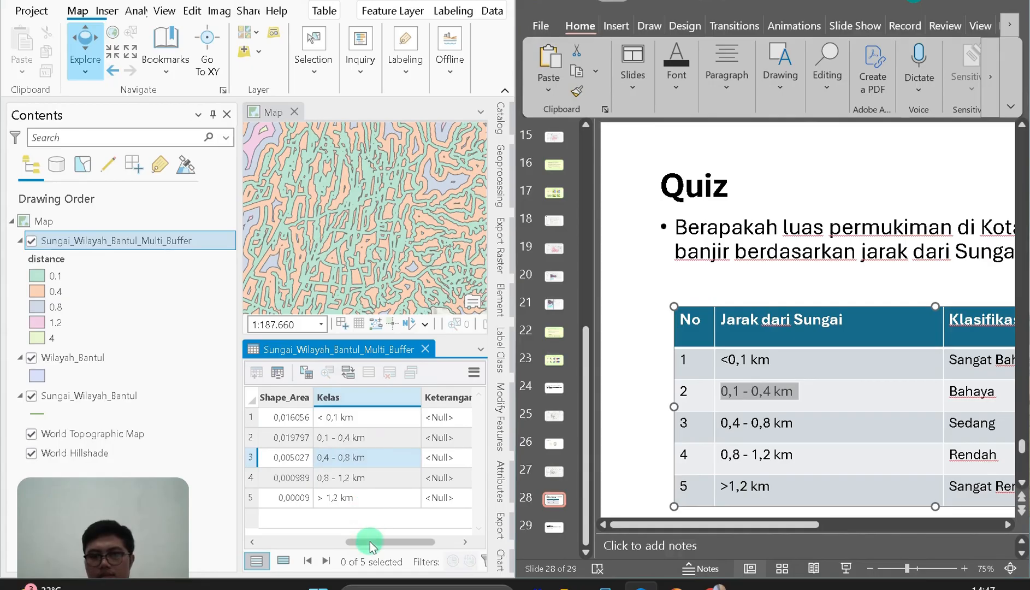
Bring the Keterangan field and the slide's Klasifikasi column into view and enter "Sangat Bahaya" as the first record's Keterangan
left_click_drag(380, 540, 401, 541)
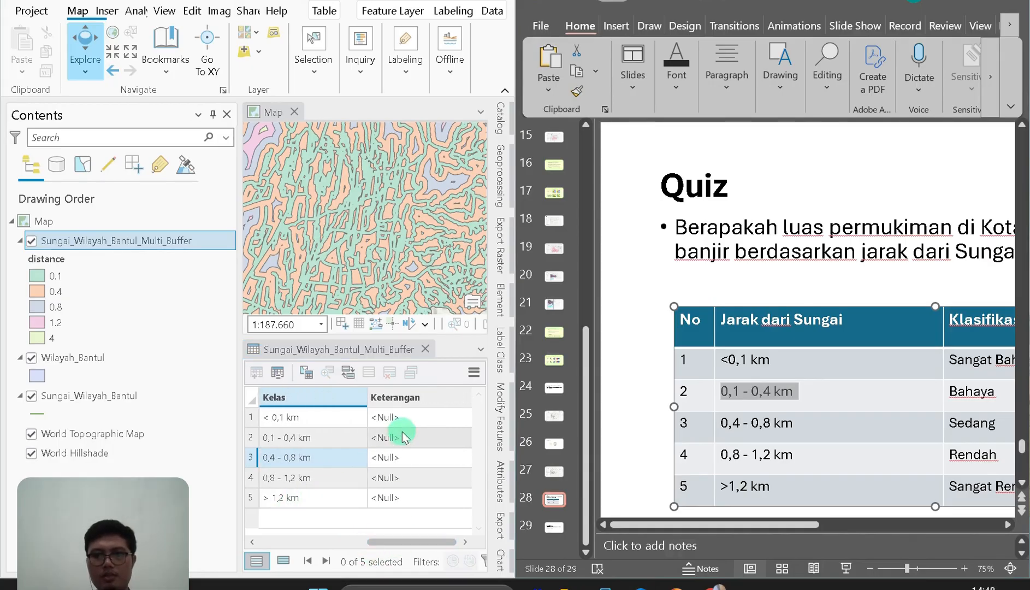
double_click(413, 416)
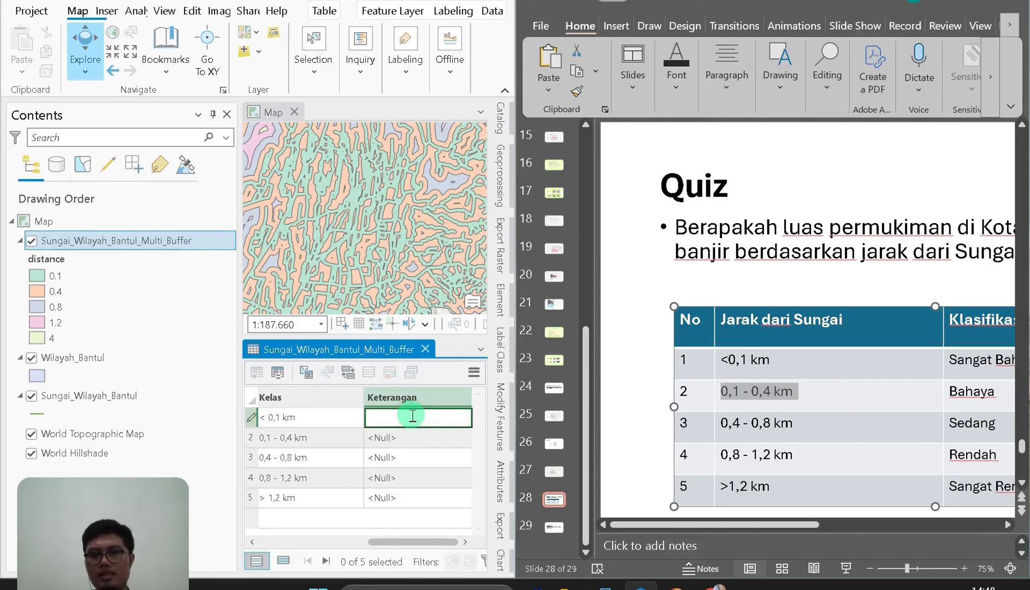
left_click_drag(720, 524, 896, 524)
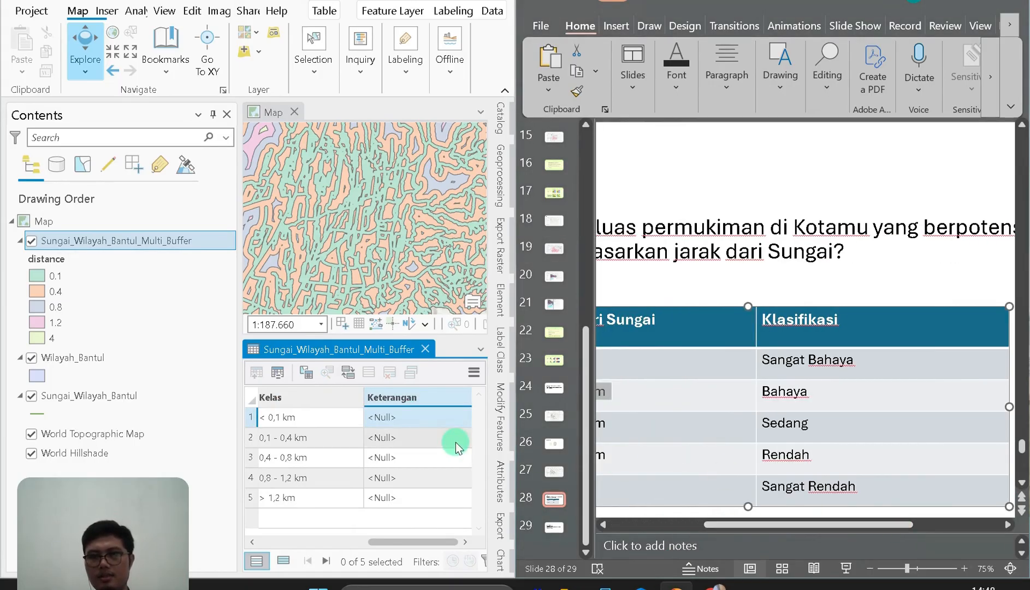
double_click(404, 418)
type("Sangat Bahaya")
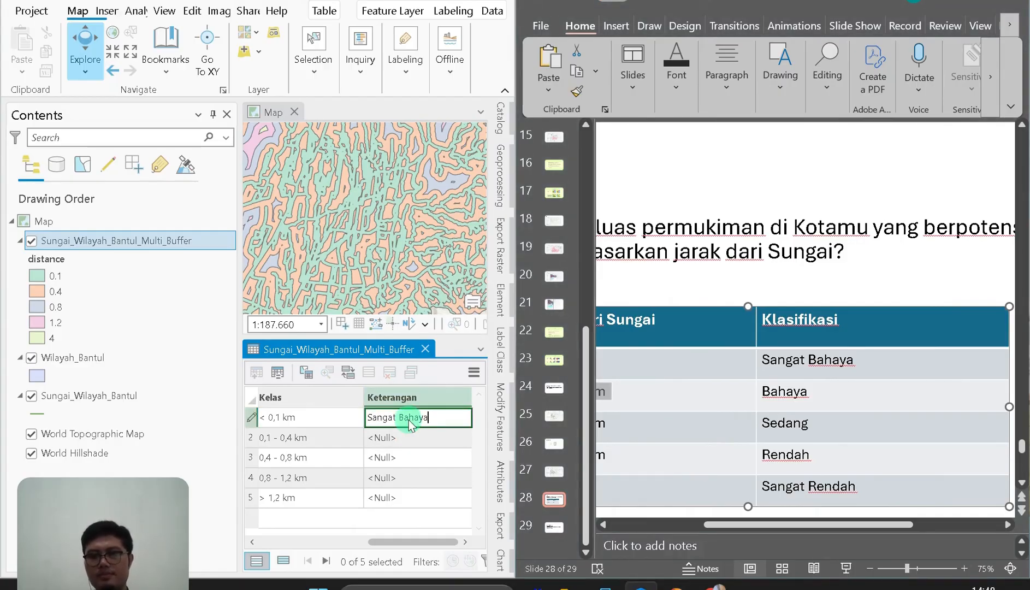
key("Return")
Fill the Keterangan field of the second, third and fourth records with "Bahaya", "Sedang" and "Rendah"
type("Bah")
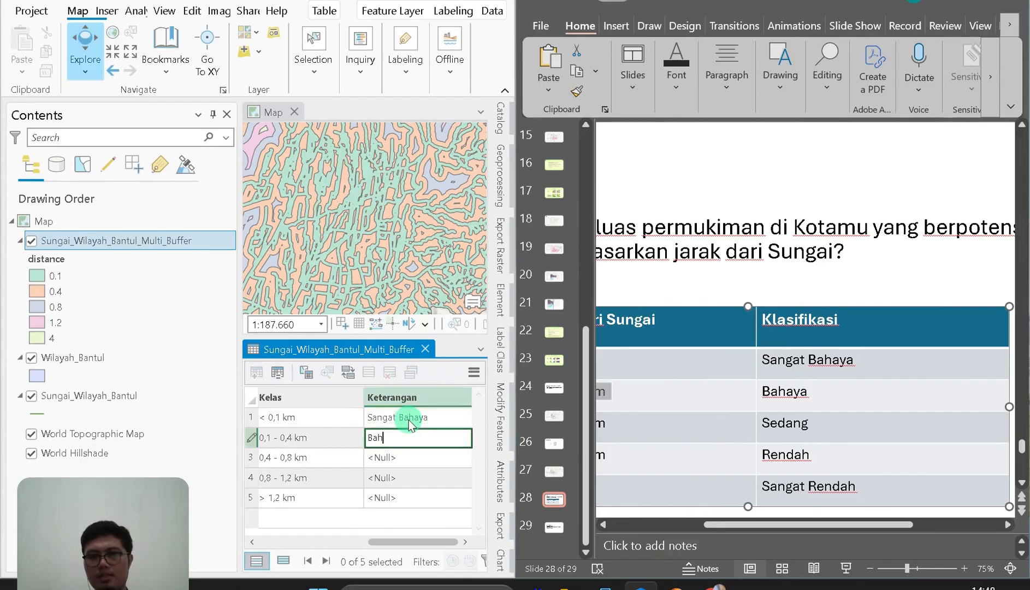
type("aya")
key("Return")
type("Sedang")
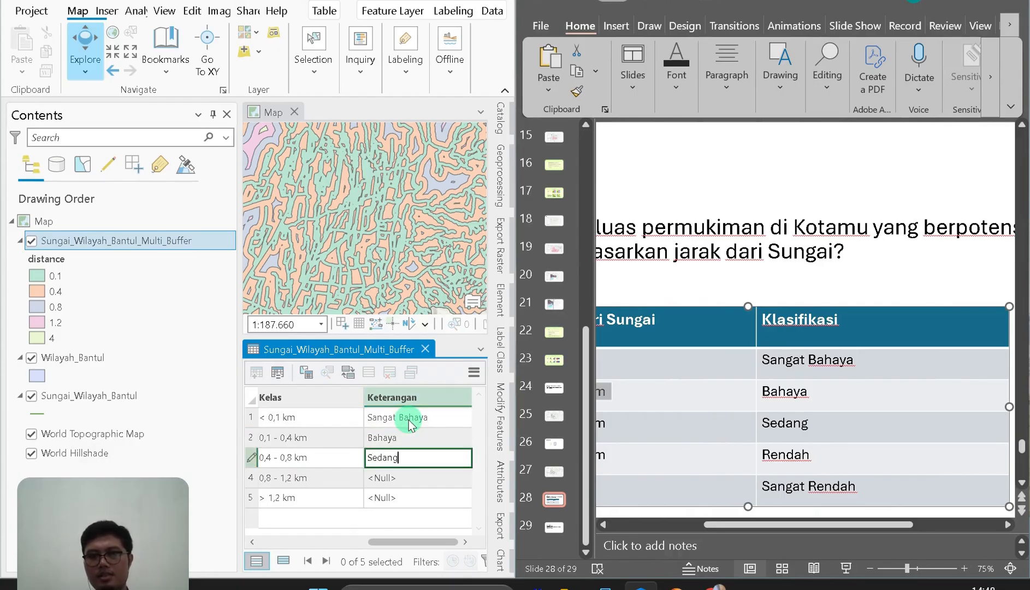
key("Return")
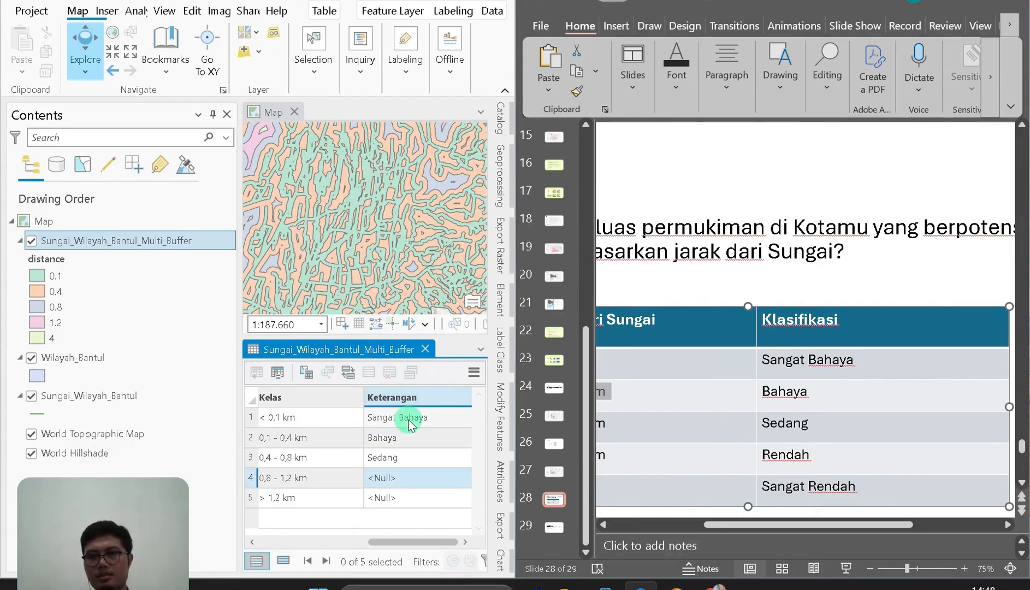
type("Rendah")
key("Return")
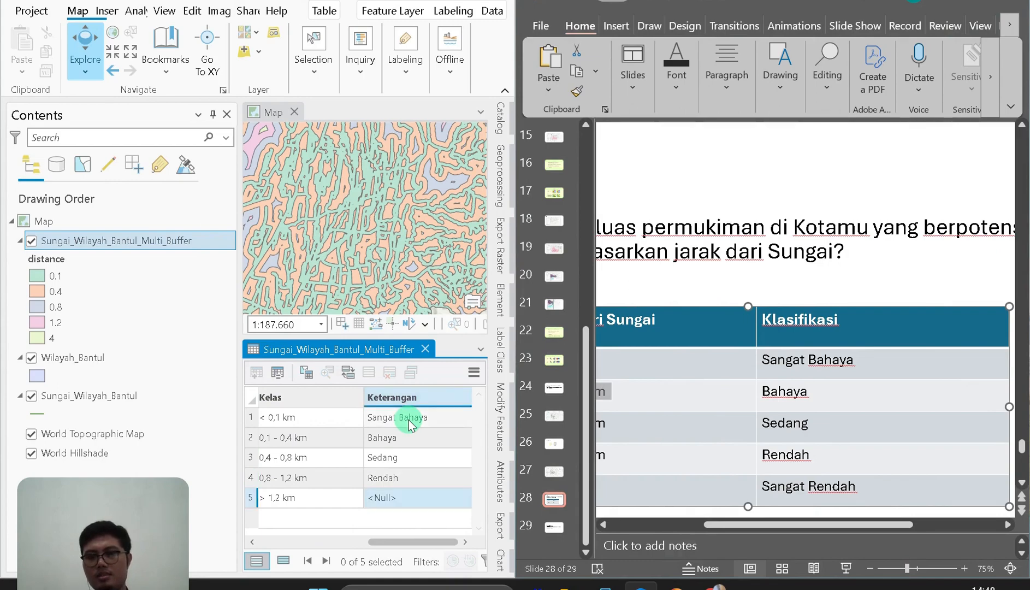
Enter "Sangat Rendah" in the Keterangan field of the fifth record
type("Sangat ren")
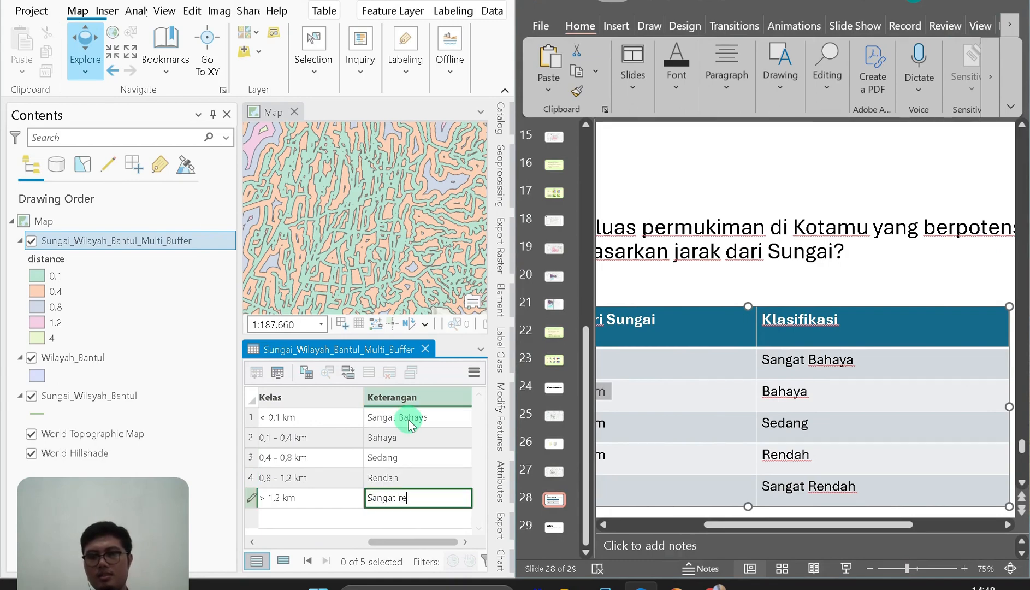
key("BackSpace")
key("BackSpace")
key("BackSpace")
type("Rendah")
key("Return")
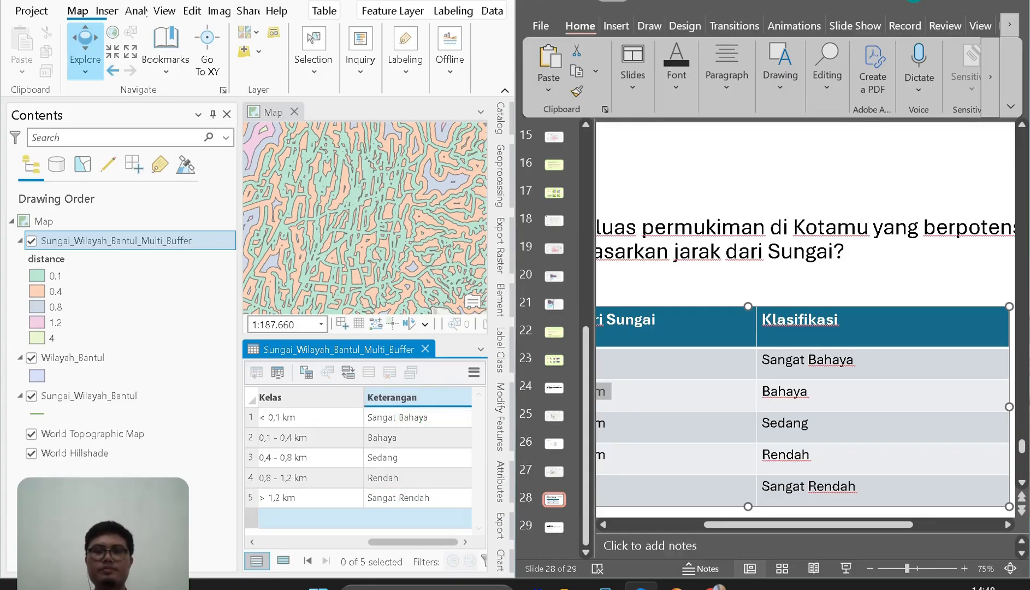
Maximize the ArcGIS Pro window and review the distance, area and class values in the buffer table
left_click(473, 1)
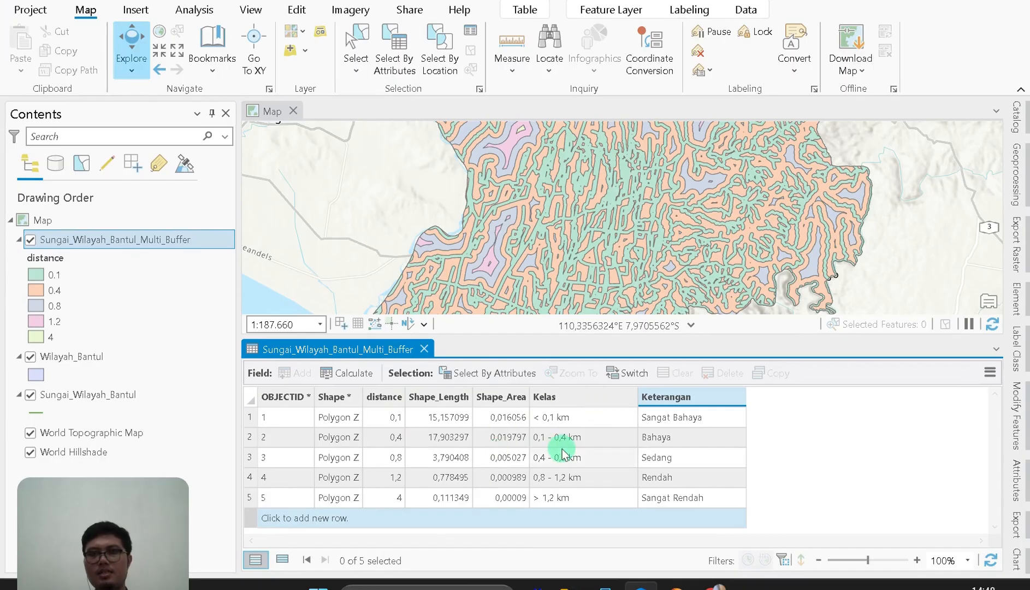
left_click(382, 437)
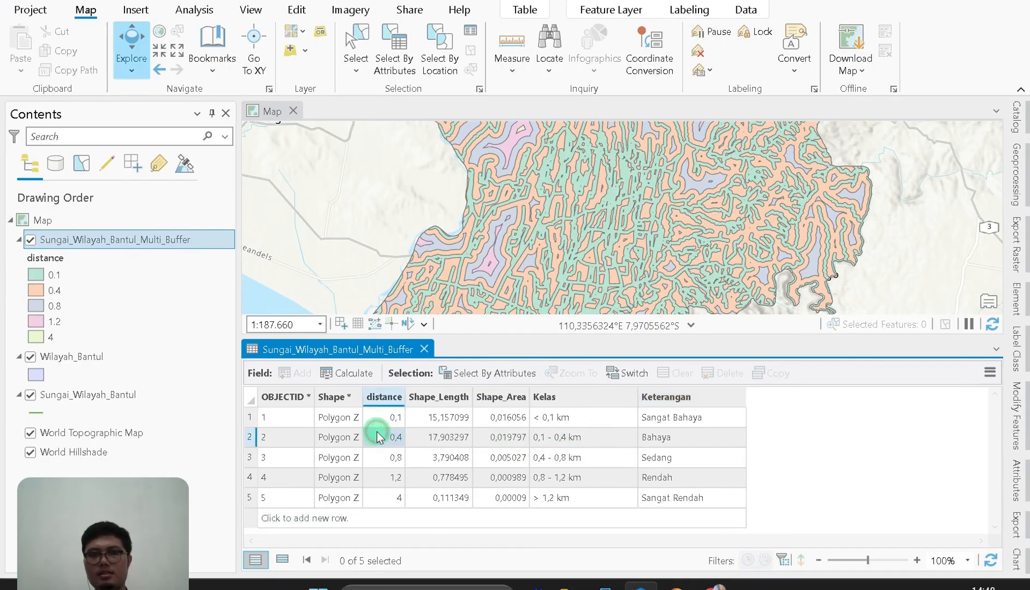
left_click(515, 437)
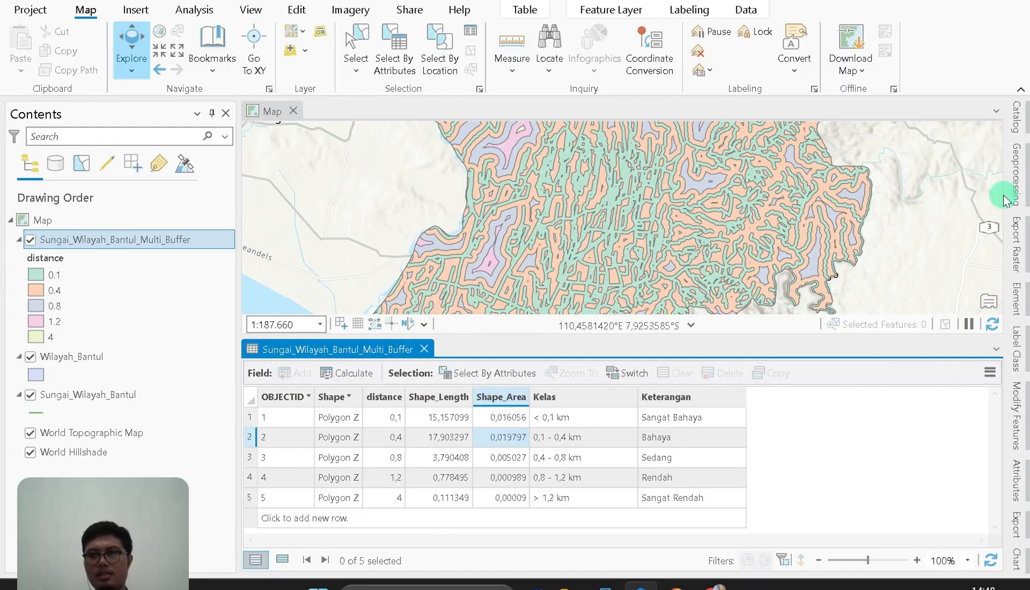
left_click(540, 10)
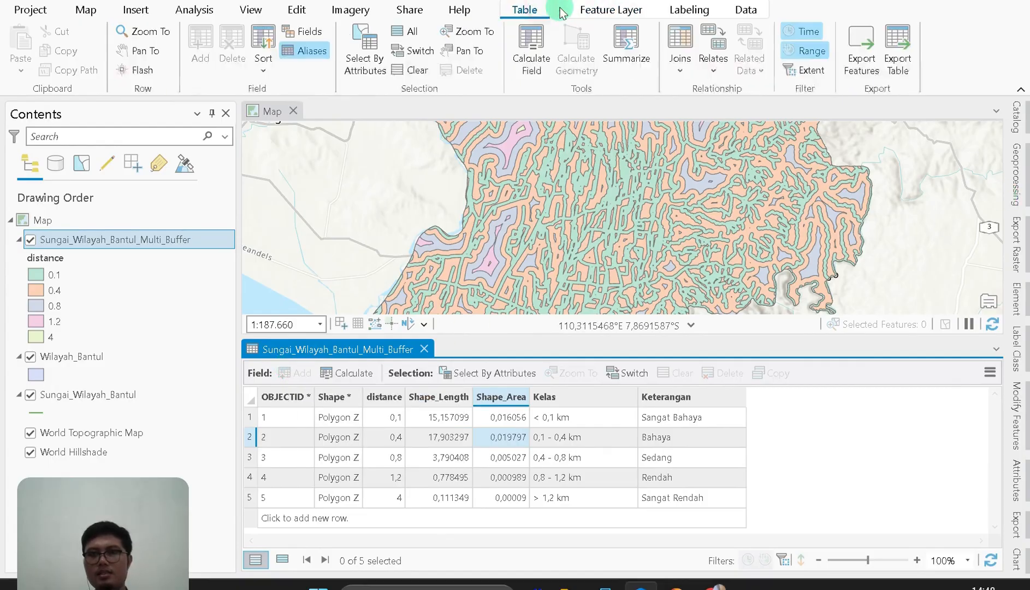
left_click_drag(565, 8, 569, 8)
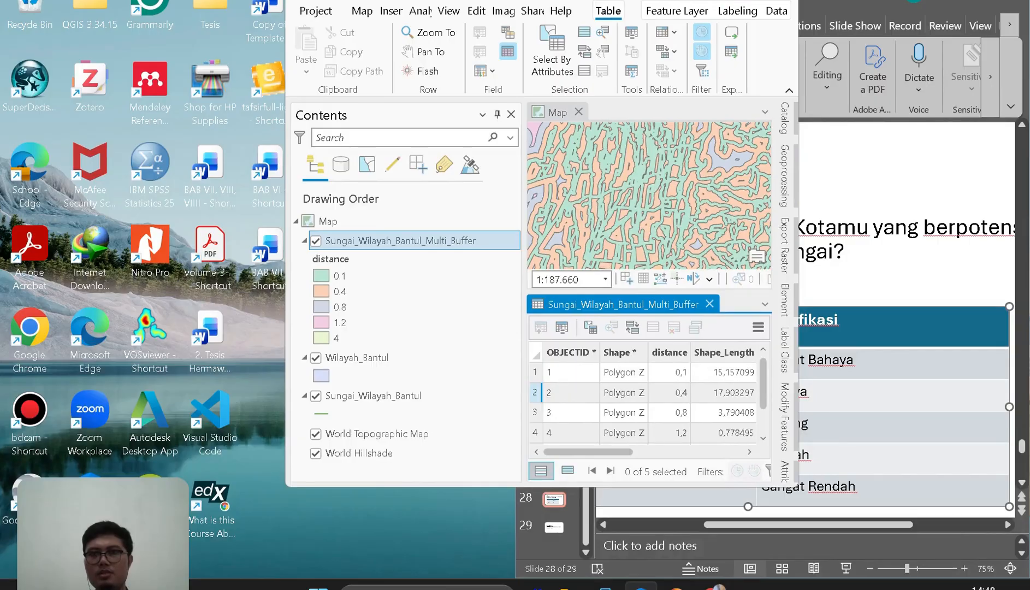
double_click(574, 1)
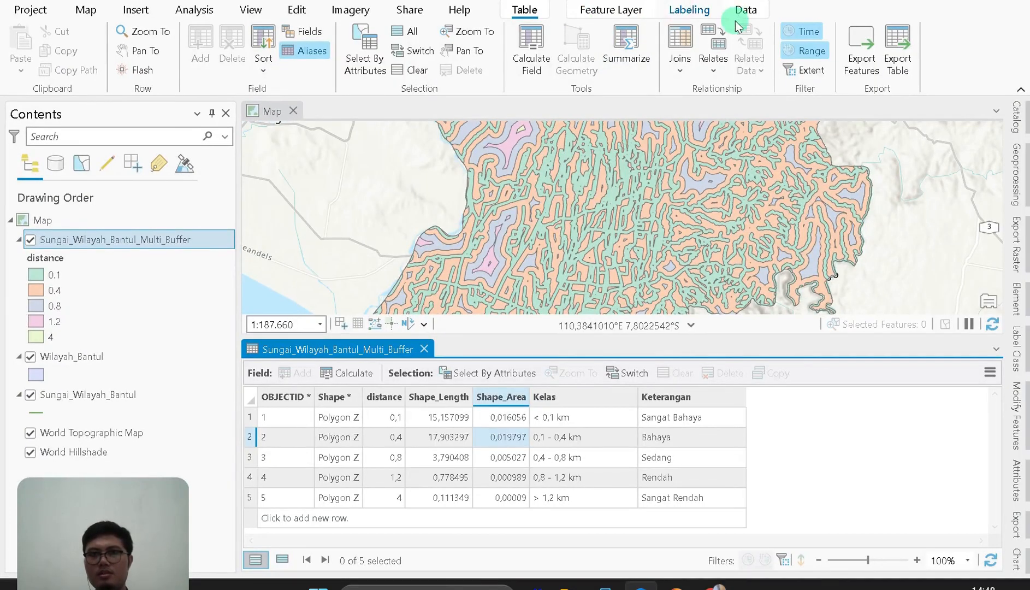
left_click(694, 11)
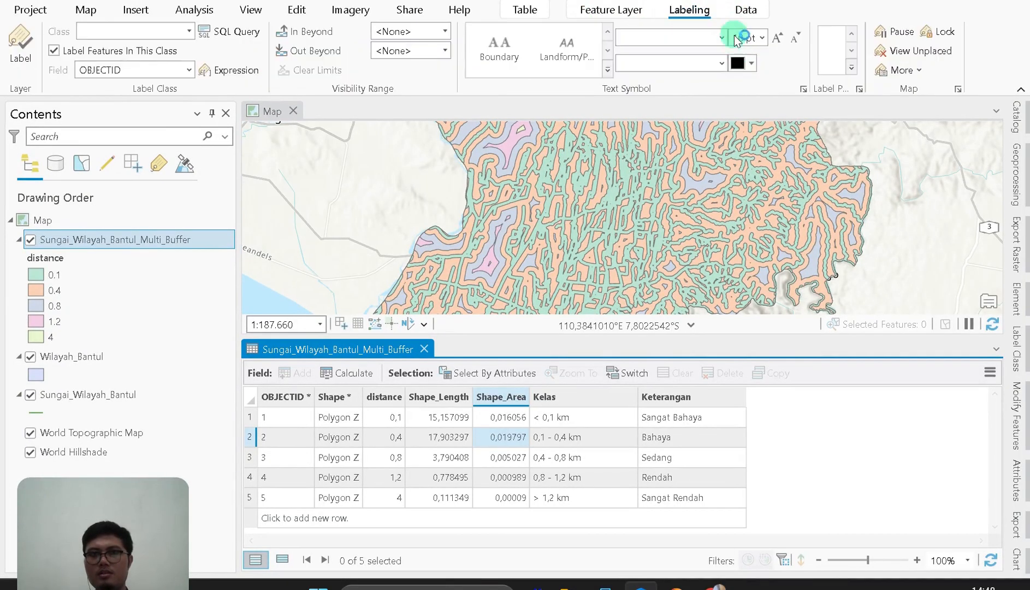
left_click(528, 12)
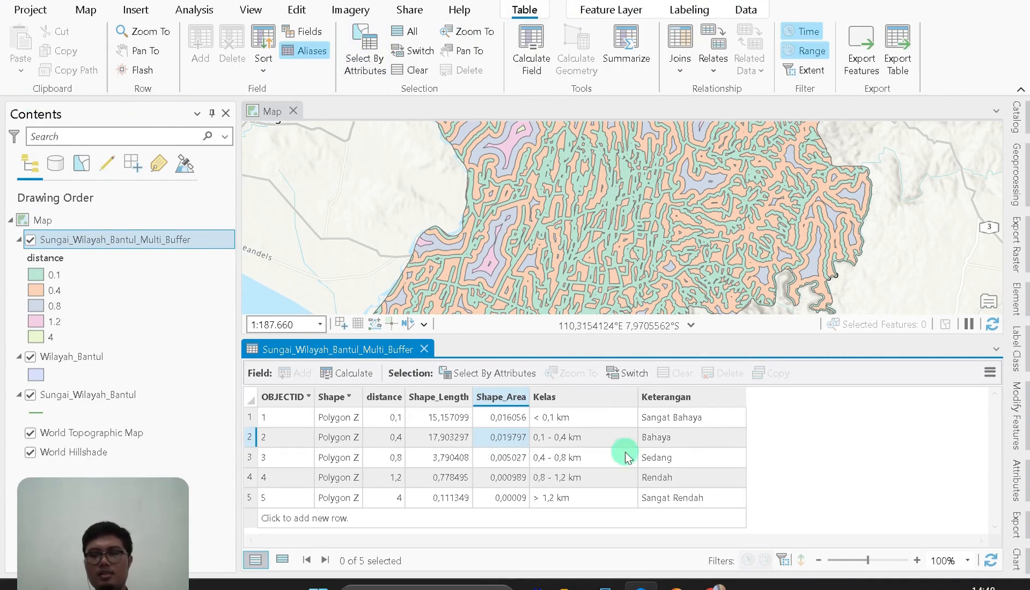
Save the pending edits from the Clip tool's edit notice, return to the buffer table and add an empty record at its end
left_click(1014, 174)
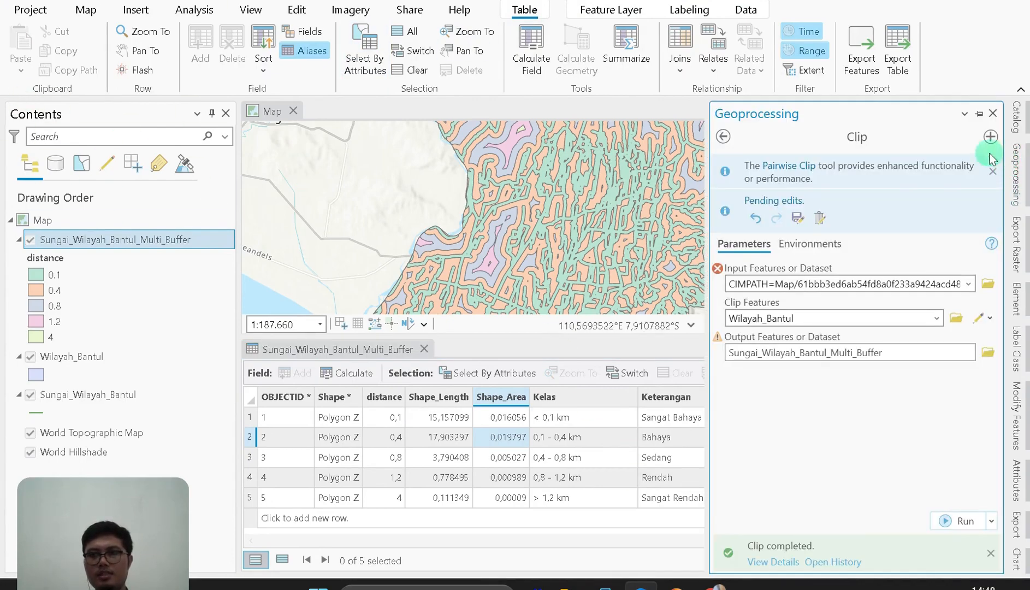
left_click(795, 217)
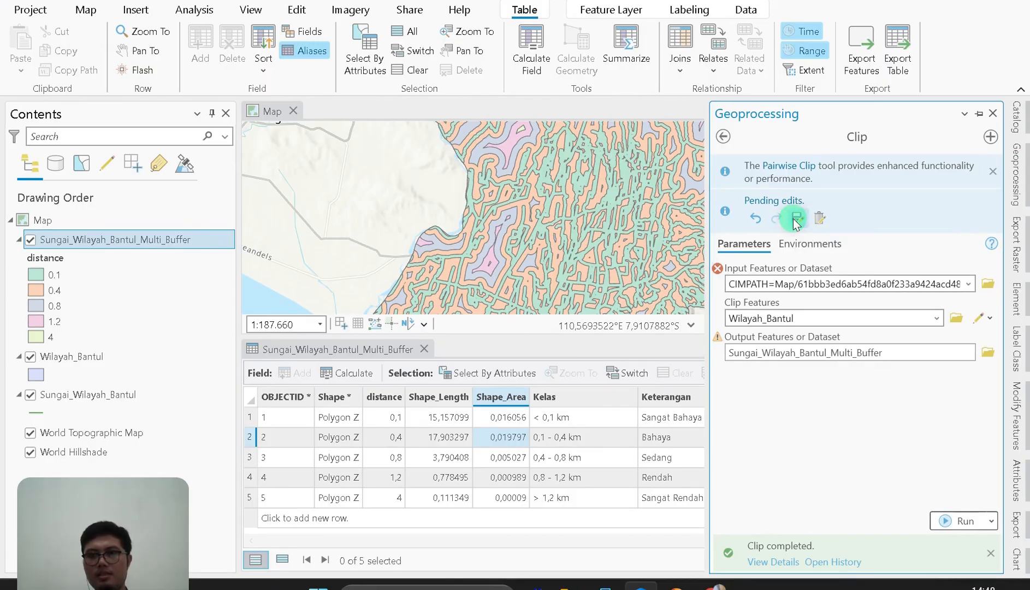
left_click(519, 348)
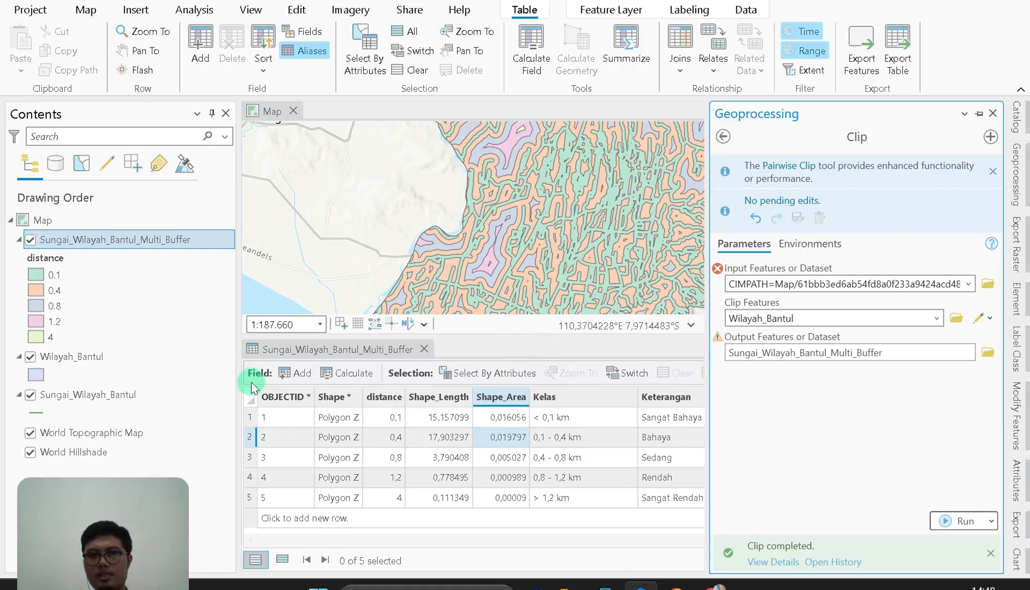
left_click(596, 522)
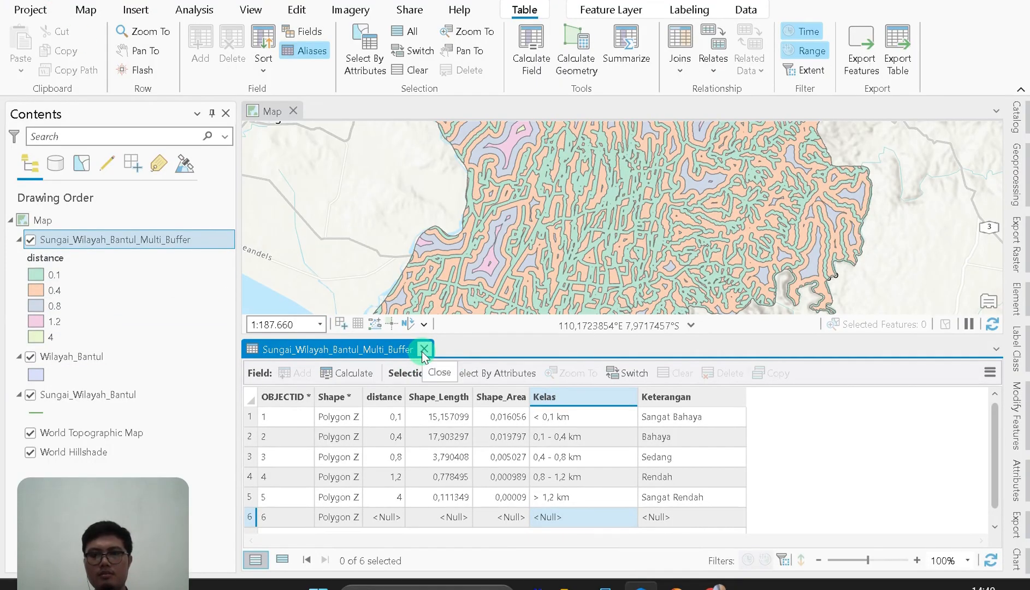
Delete the empty sixth record from the Sungai_Wilayah_Bantul_Multi_Buffer attribute table and close the table
left_click(251, 516)
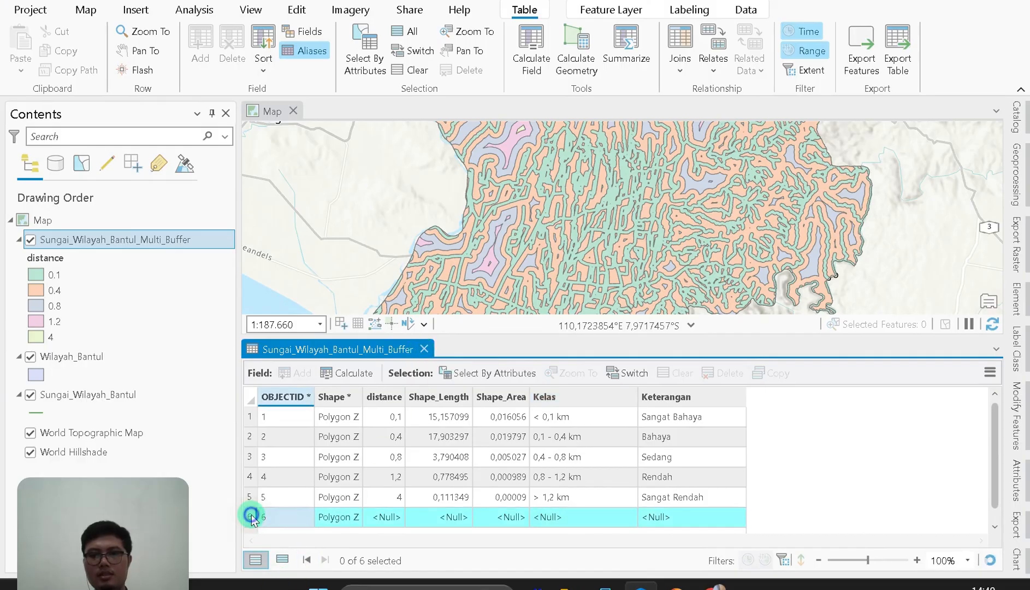
right_click(252, 516)
left_click(288, 499)
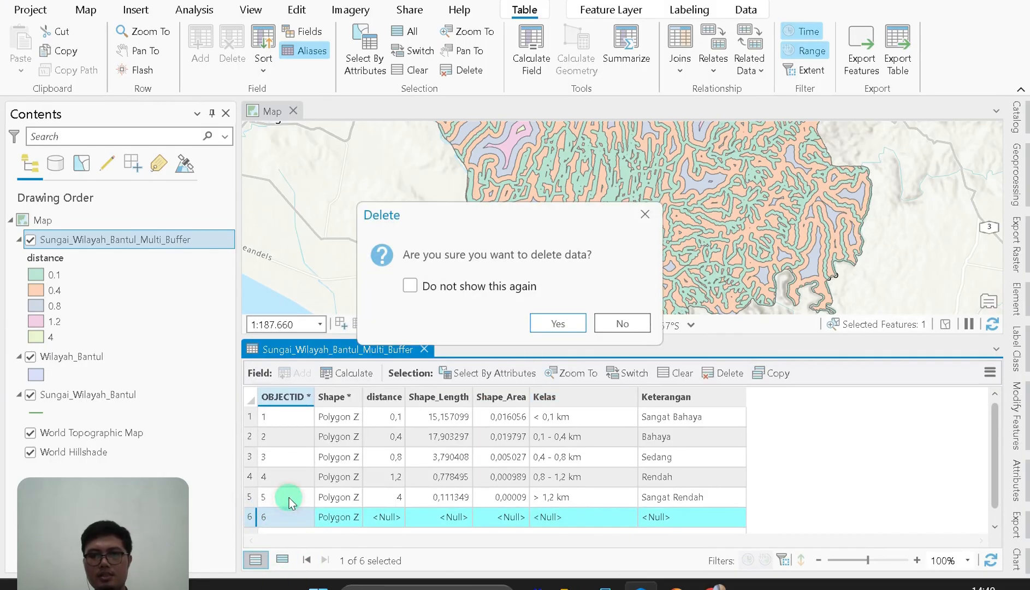
left_click(551, 322)
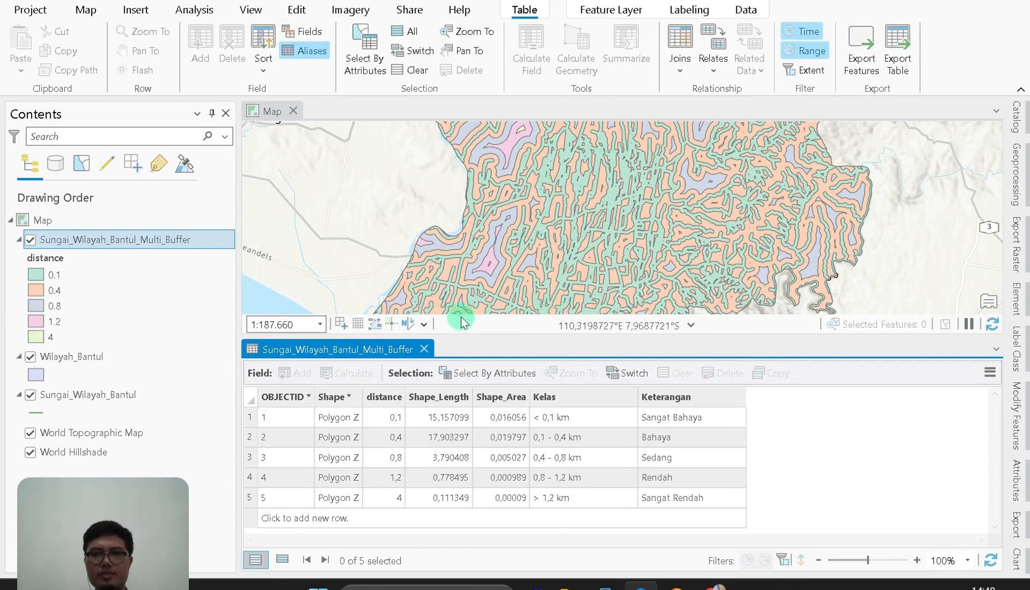
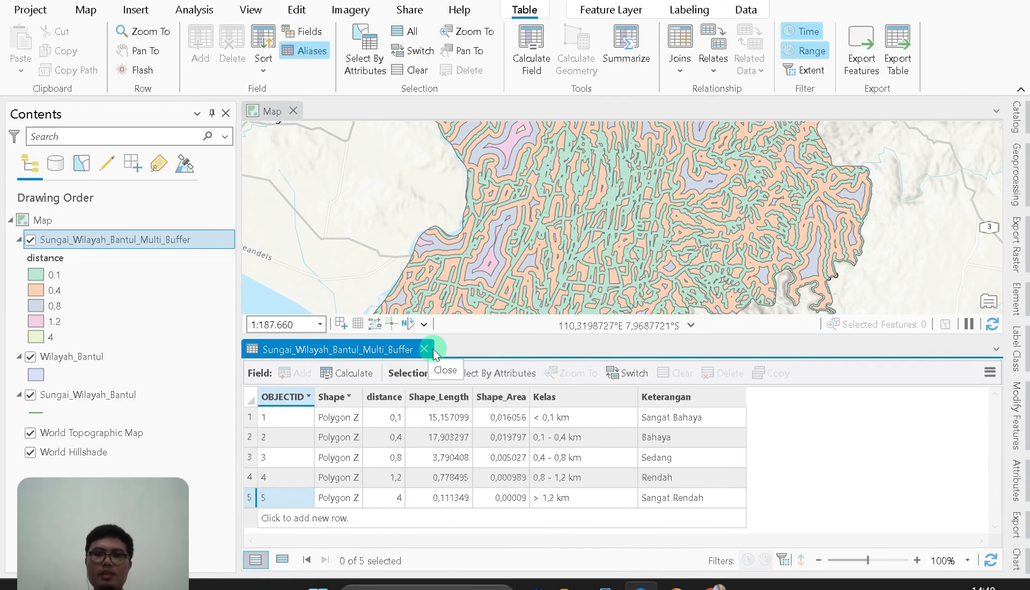
left_click(424, 349)
Add the PERMUKIMAN_AR_25K feature class from the LingkunganTerbangun_25K dataset of the RBI Bantul geodatabase to the map above the other layers
left_click_drag(751, 239, 648, 270)
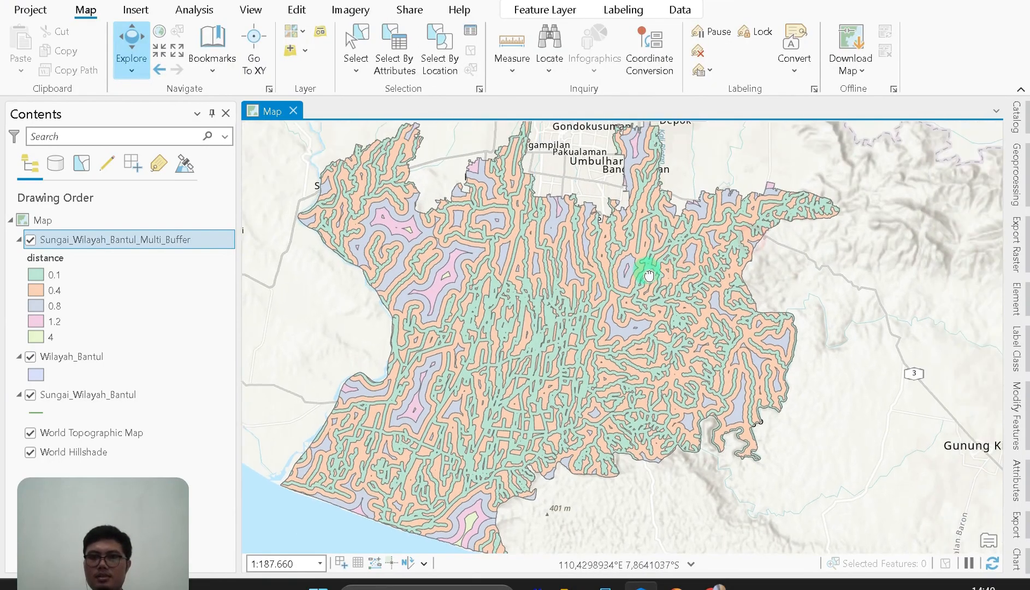
left_click(1014, 115)
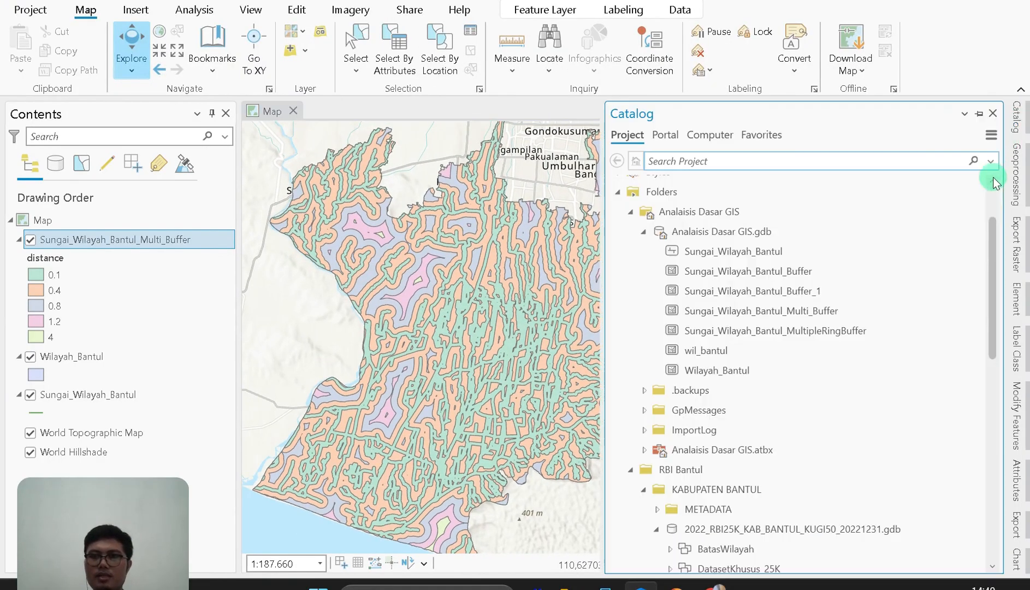
left_click(643, 233)
scroll(650, 348, "down", 3)
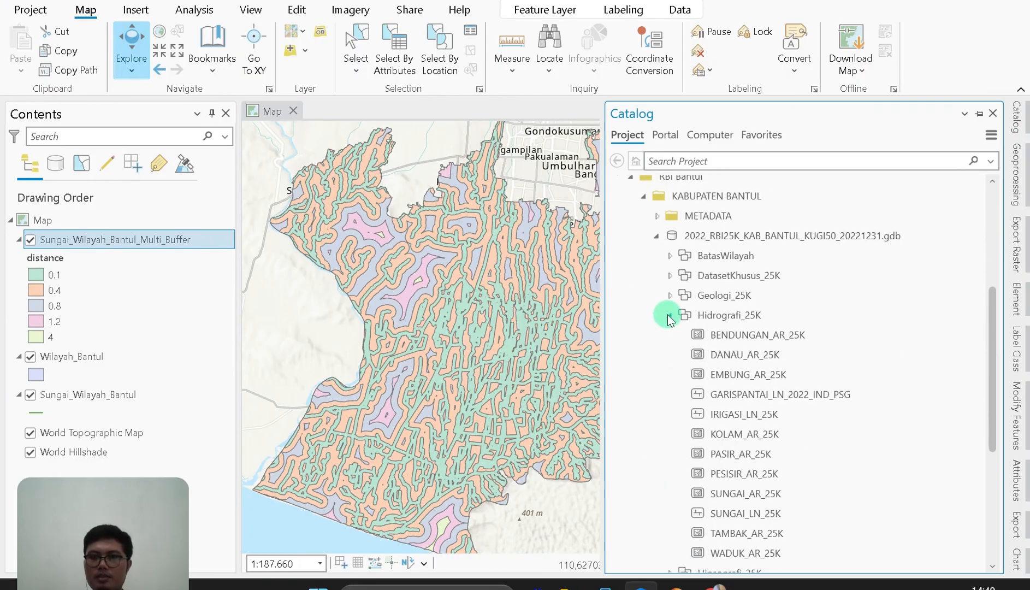
left_click(669, 316)
left_click(717, 277)
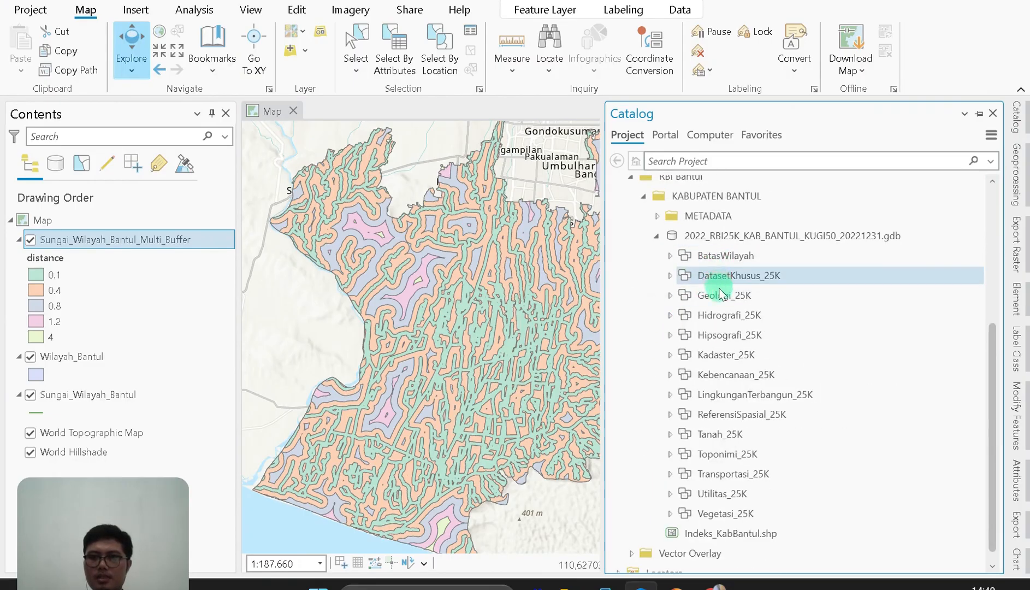
left_click(670, 395)
scroll(691, 387, "down", 2)
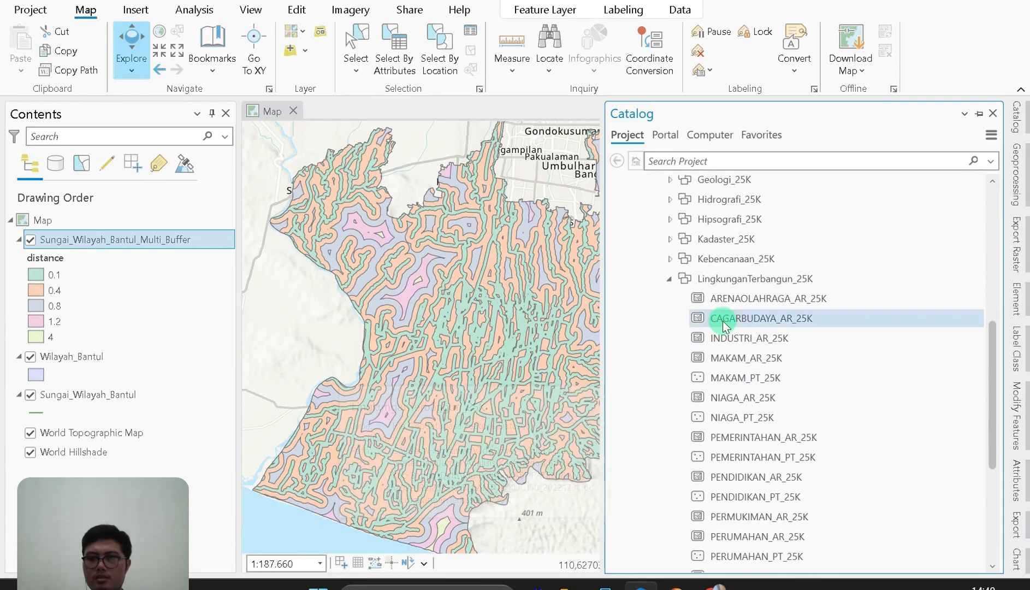
scroll(723, 320, "down", 2)
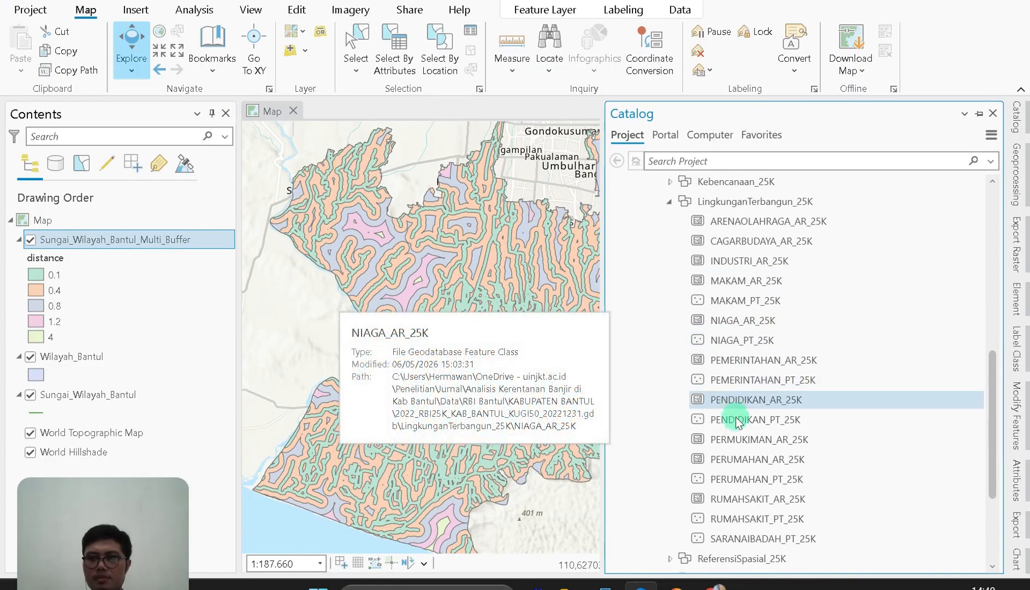
left_click(743, 443)
scroll(726, 454, "down", 1)
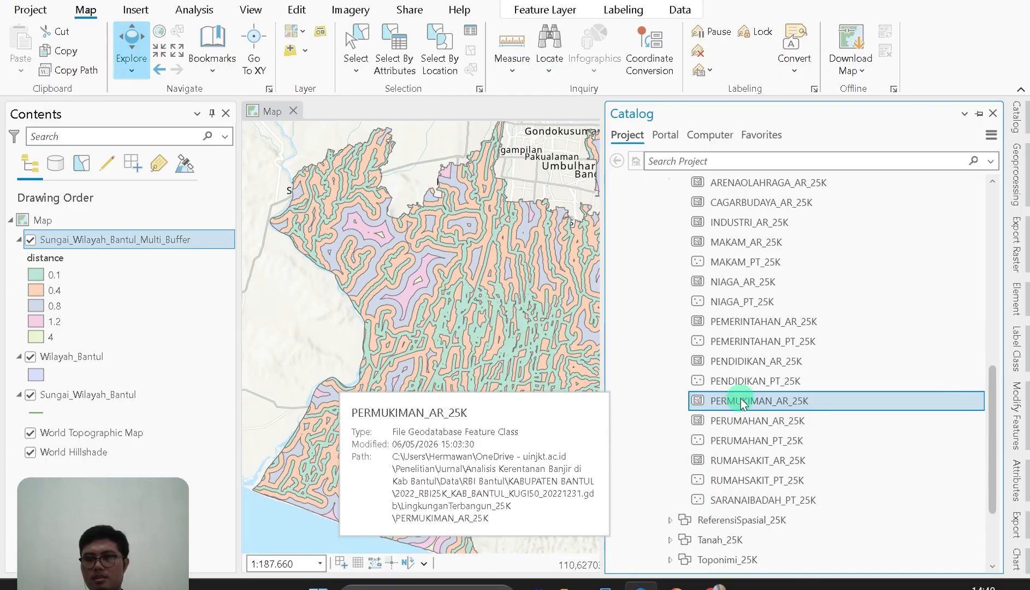
mouse_move(741, 400)
left_mouse_down()
mouse_move(400, 313)
mouse_move(144, 223)
left_mouse_up()
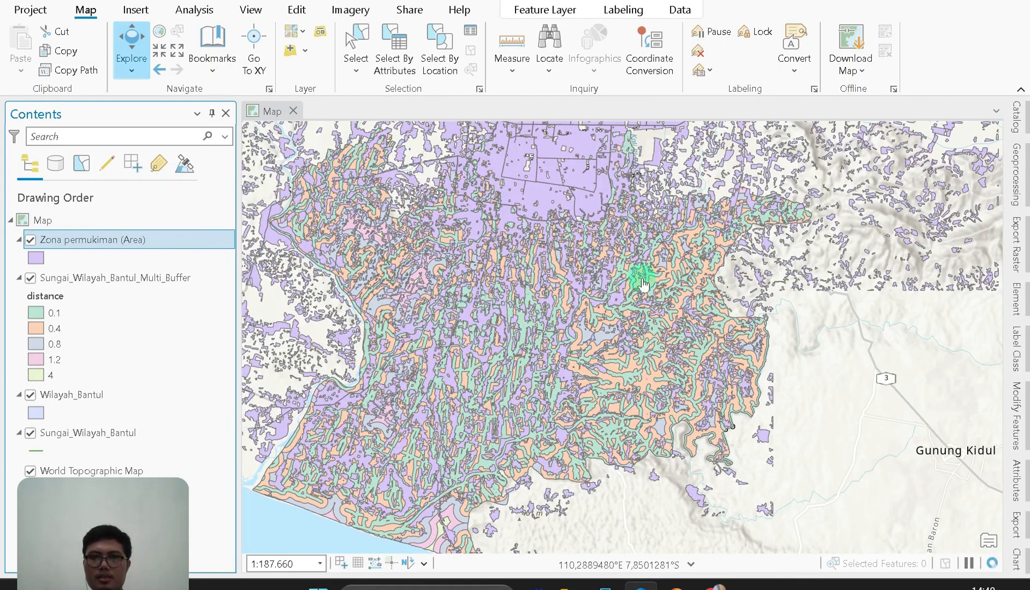
Hide the Sungai_Wilayah_Bantul_Multi_Buffer layer and collapse its legend
scroll(643, 284, "down", 2)
scroll(621, 299, "up", 1)
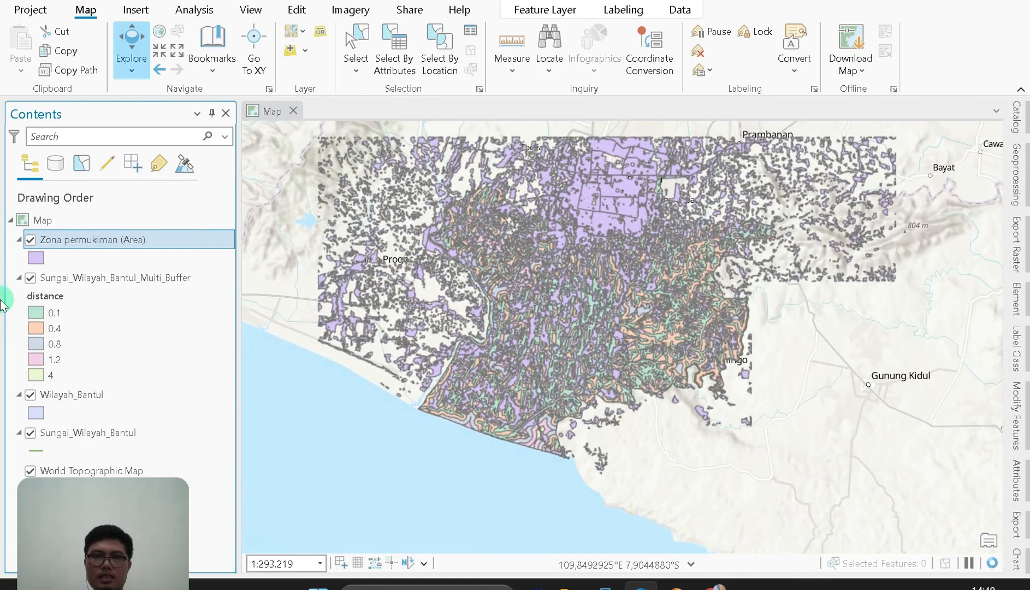
left_click(30, 278)
left_click(20, 278)
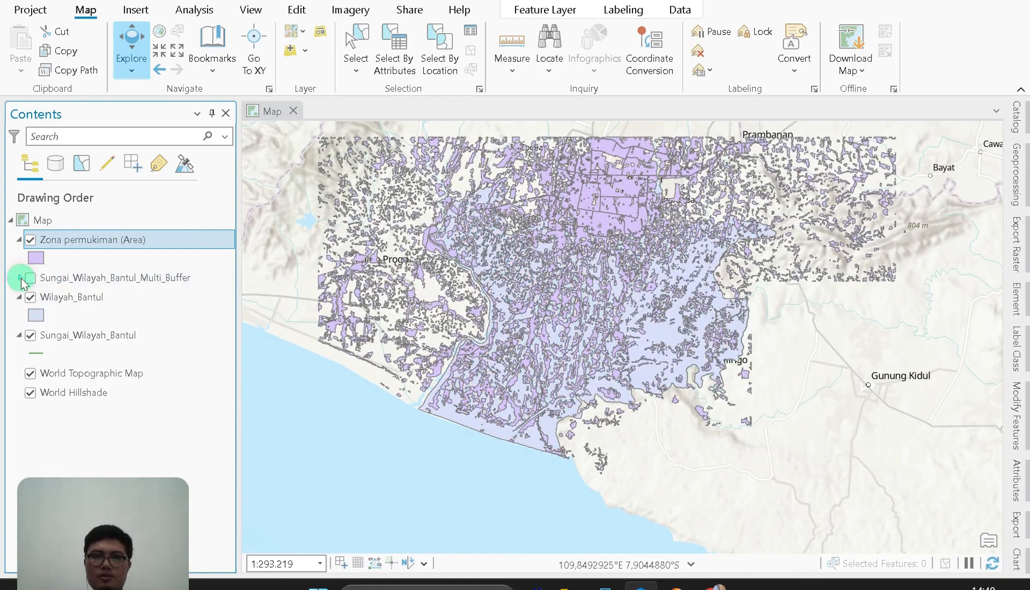
left_click_drag(622, 219, 552, 273)
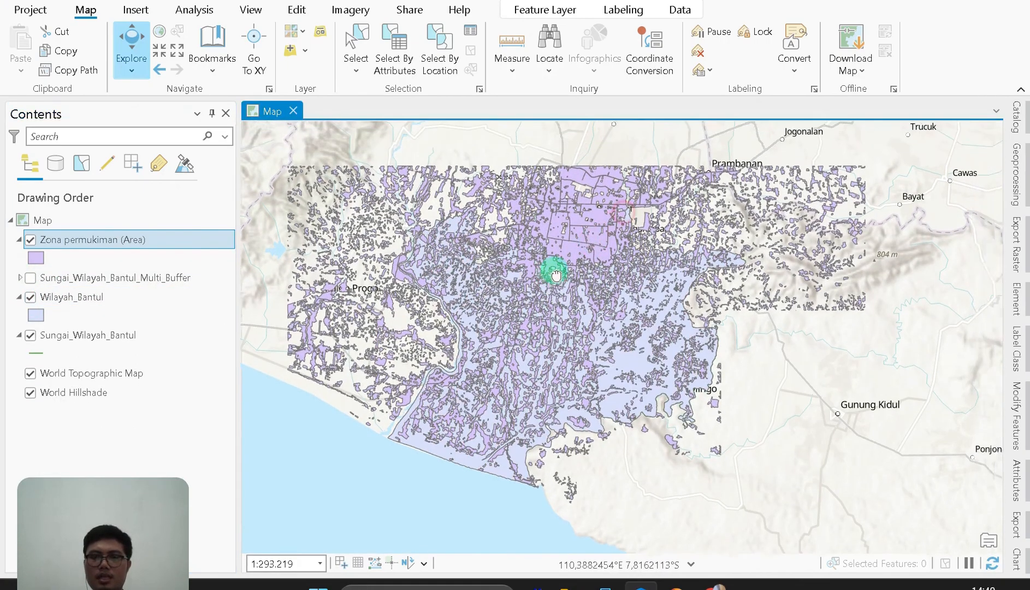
Start a new Clip with Zona permukiman (Area) as the input features and Wilayah_Bantul as the clip features
left_click(1015, 116)
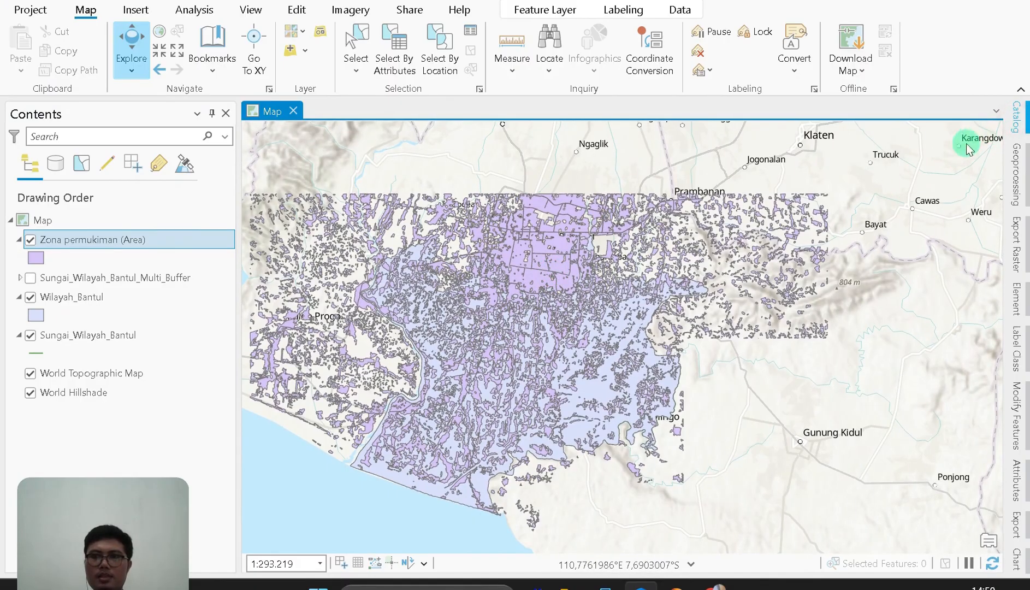
left_click(1015, 175)
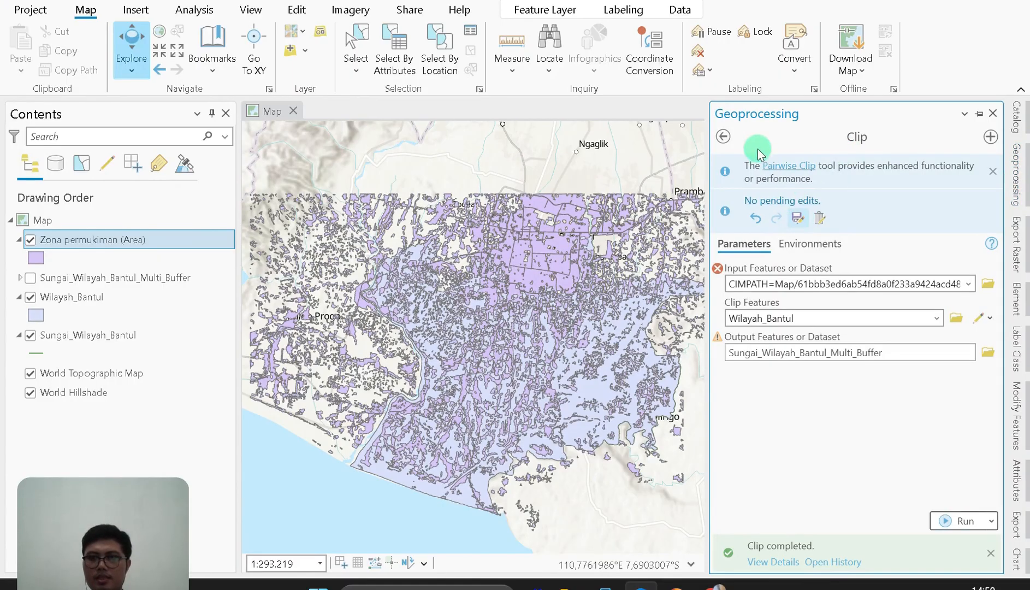
left_click(722, 137)
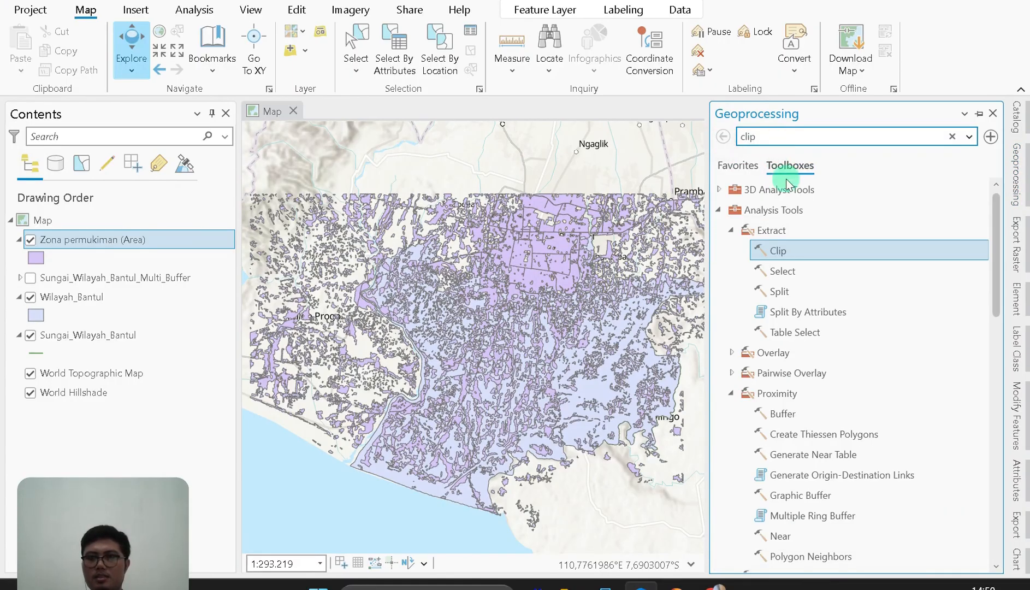
left_click(797, 248)
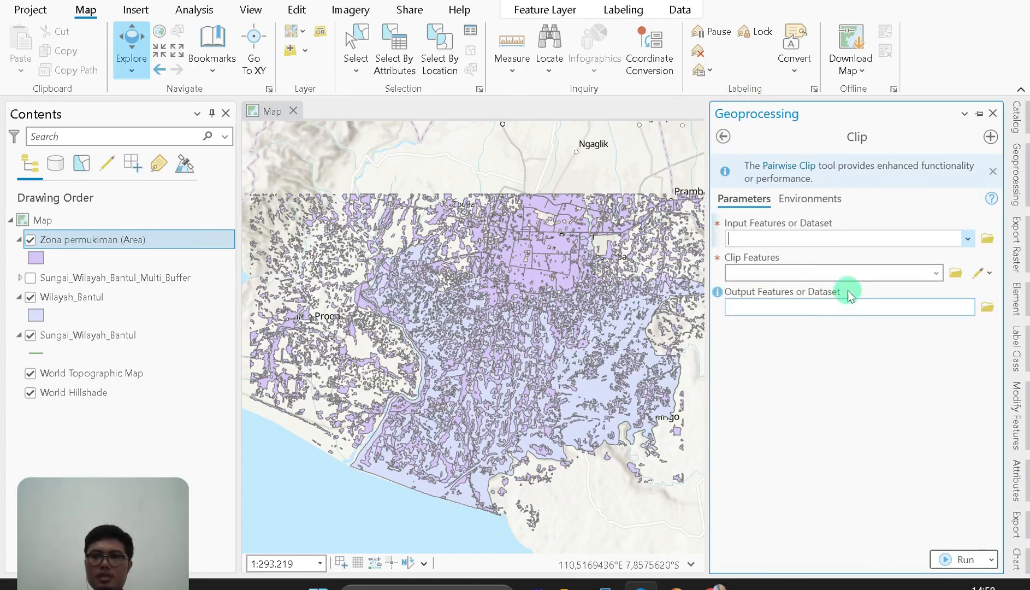
left_click(966, 239)
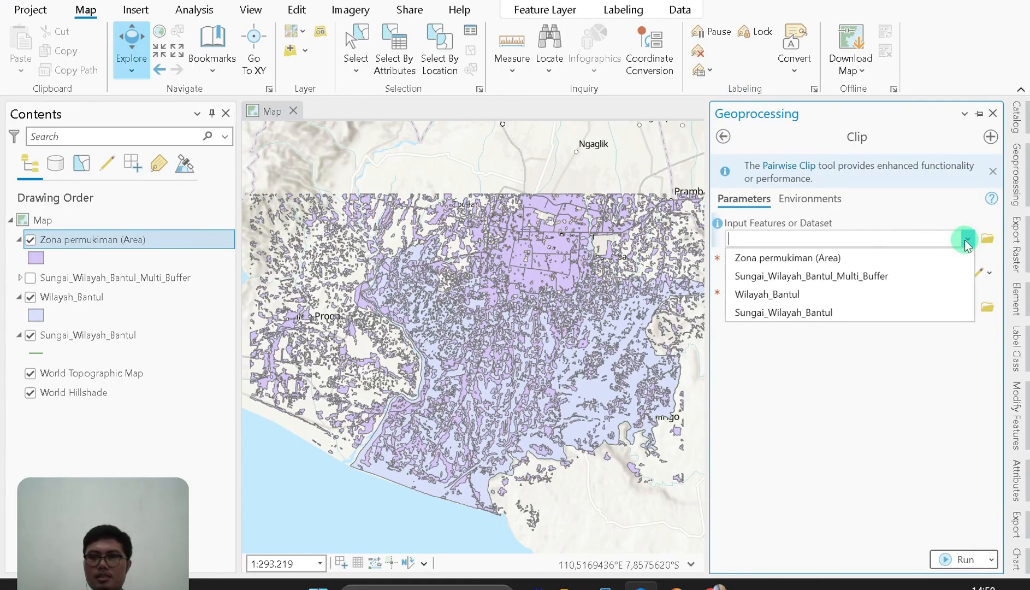
left_click(932, 258)
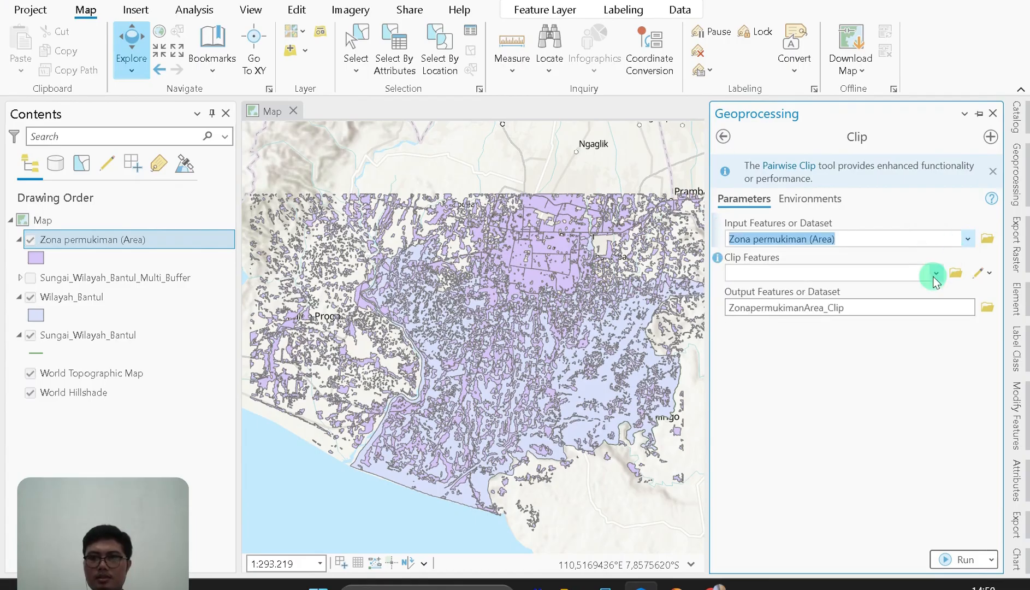
left_click(933, 274)
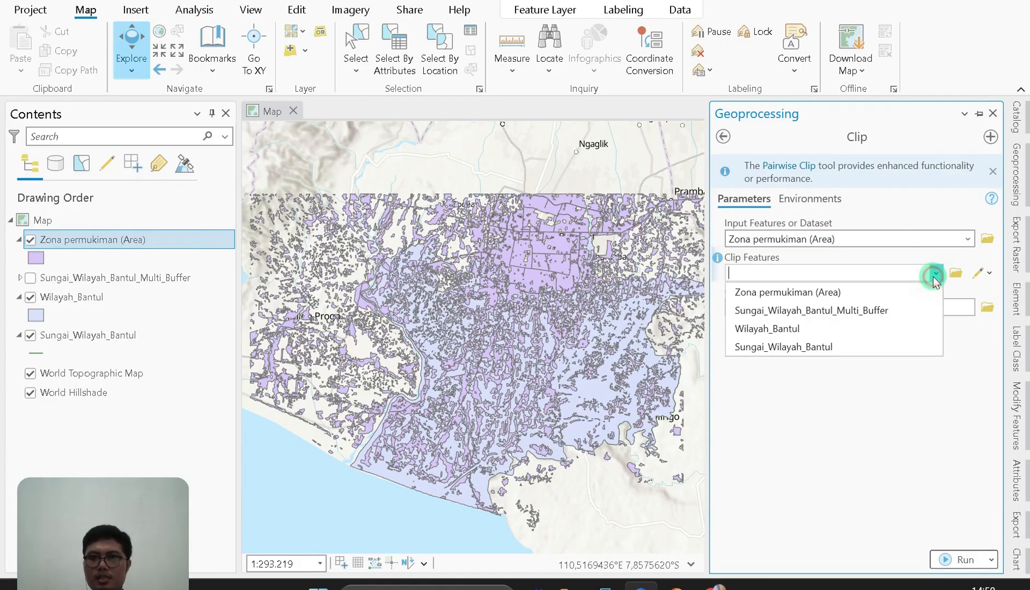
left_click(904, 334)
Name the clip output Permukiman_Bantul in the project geodatabase and run the Clip tool
left_click(904, 310)
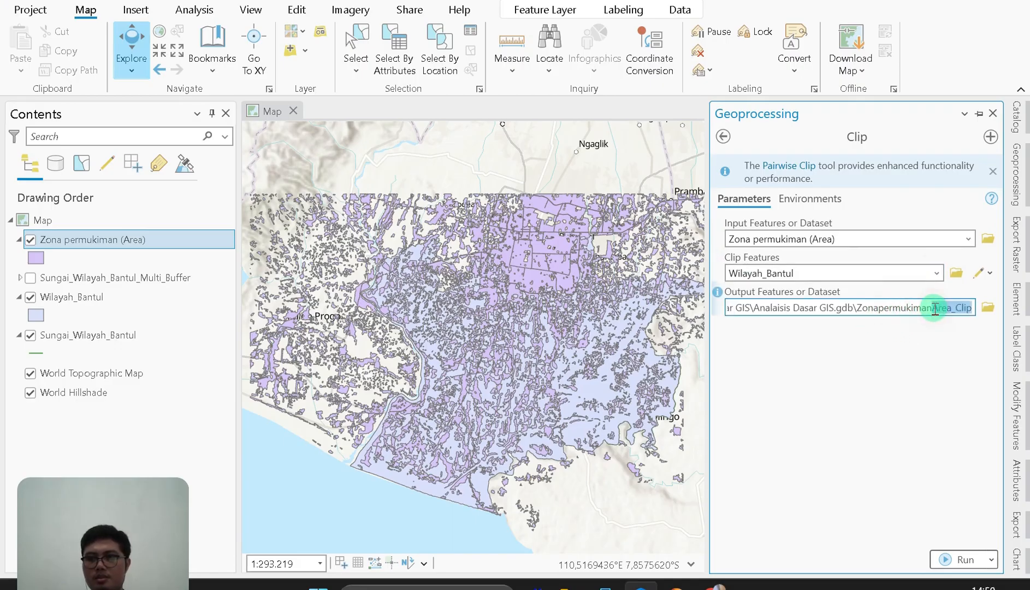
key("BackSpace")
key("BackSpace")
key("BackSpace")
key("BackSpace")
key("BackSpace")
key("BackSpace")
key("BackSpace")
key("BackSpace")
key("BackSpace")
key("BackSpace")
key("BackSpace")
key("BackSpace")
key("BackSpace")
key("BackSpace")
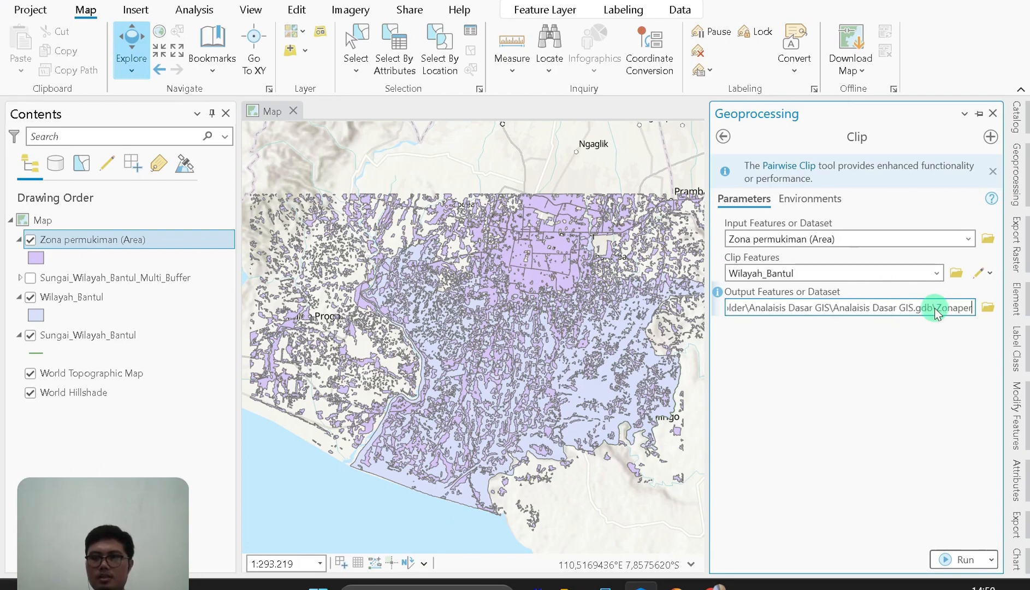
key("BackSpace")
type("Per")
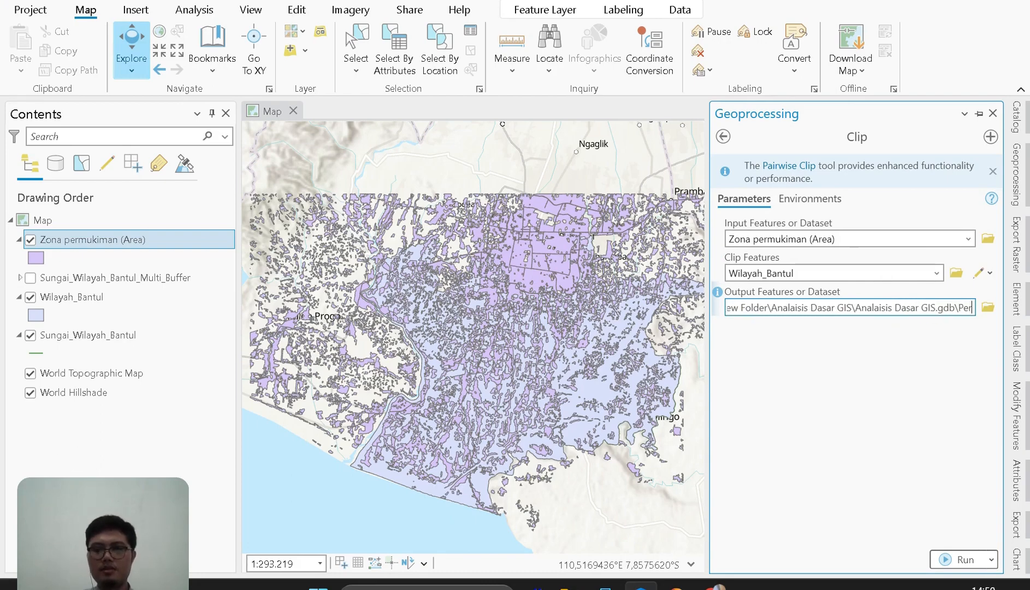
type("mukim")
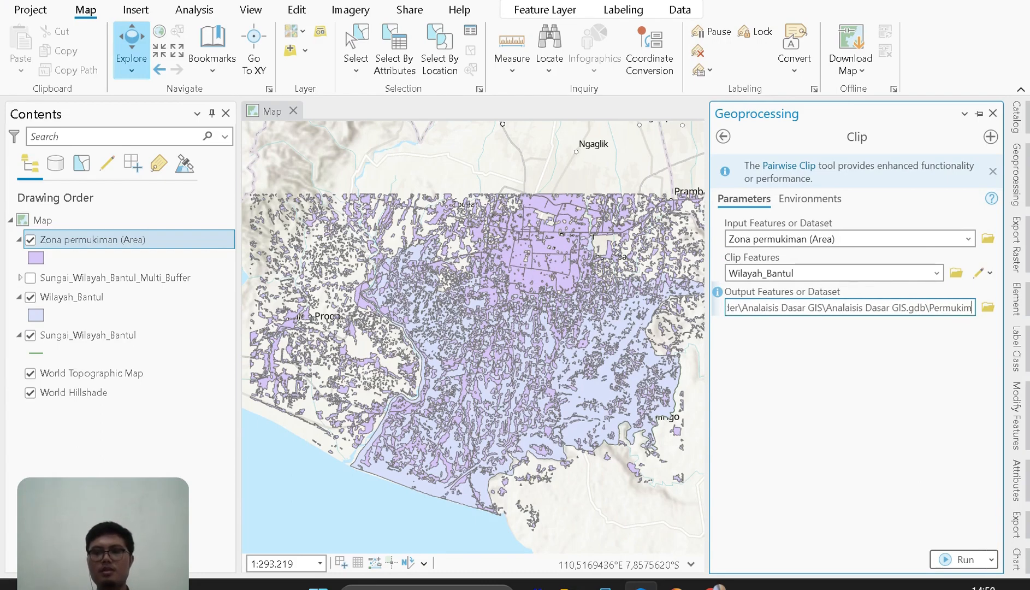
type("an_Bantul")
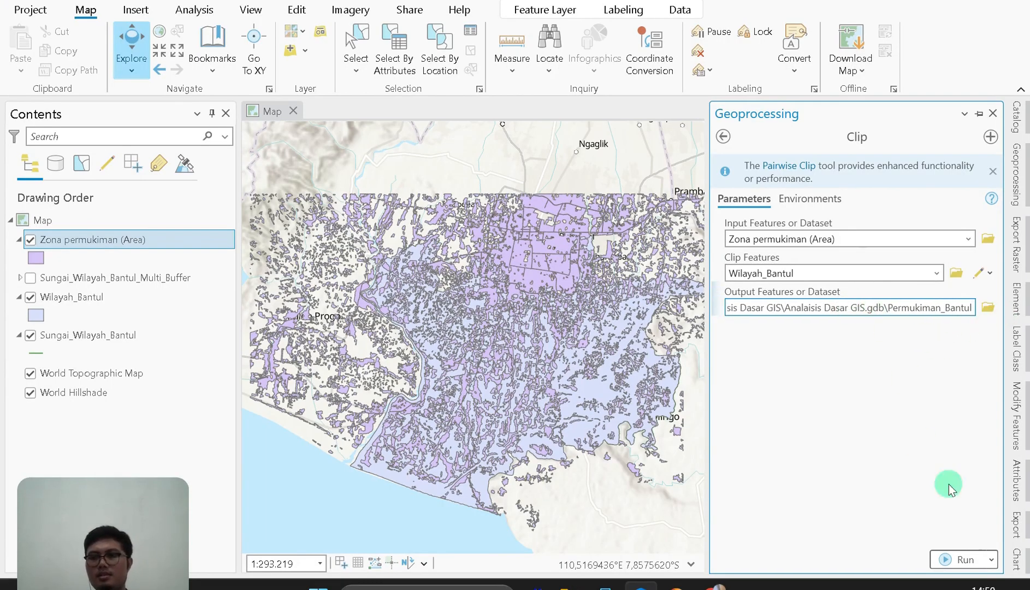
left_click(952, 556)
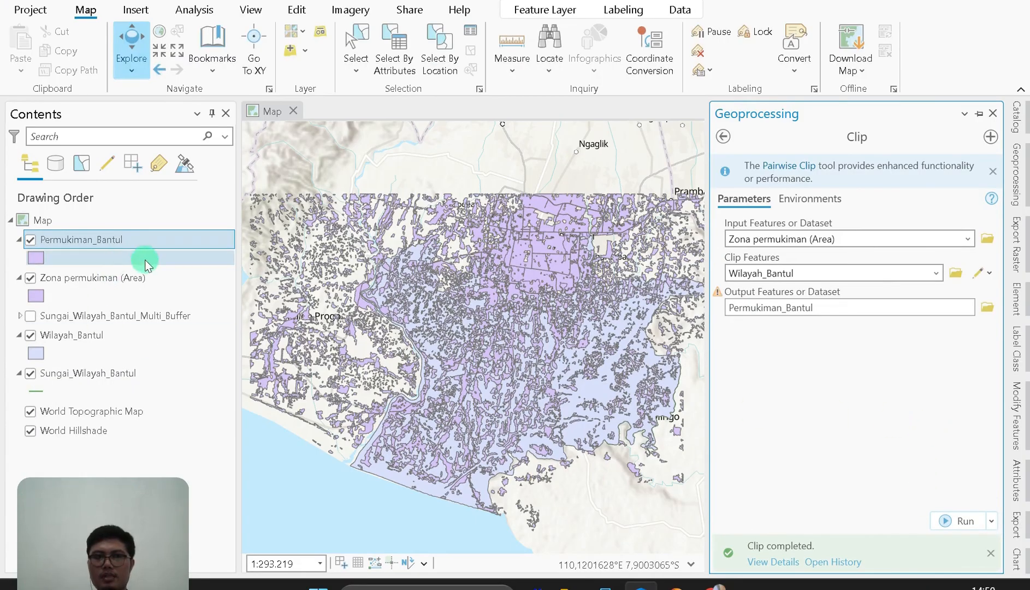
Hide the unclipped Zona permukiman (Area) layer to check the clip, and remove it from the map
left_click(31, 282)
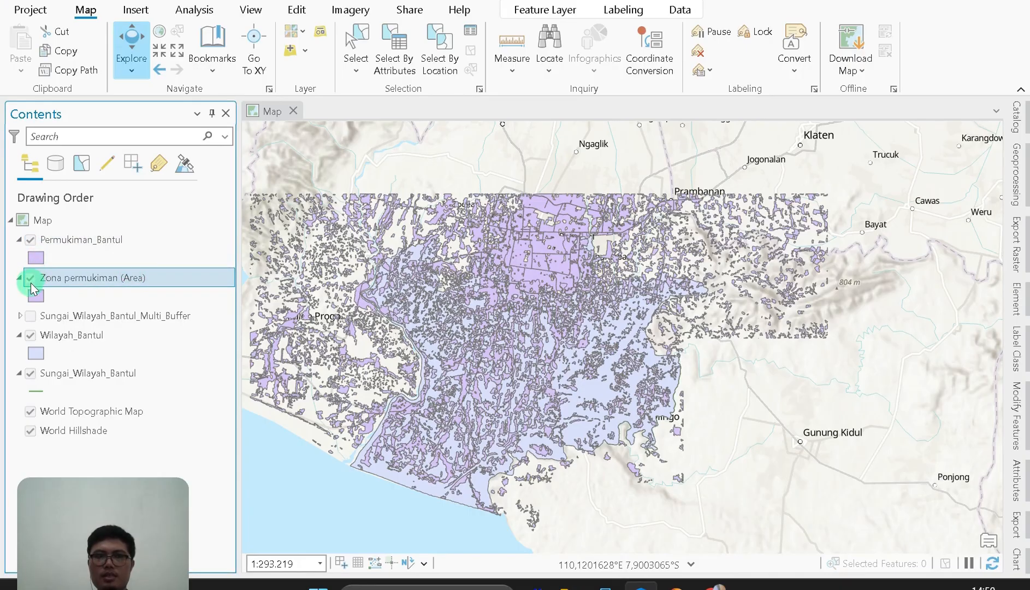
left_click(31, 279)
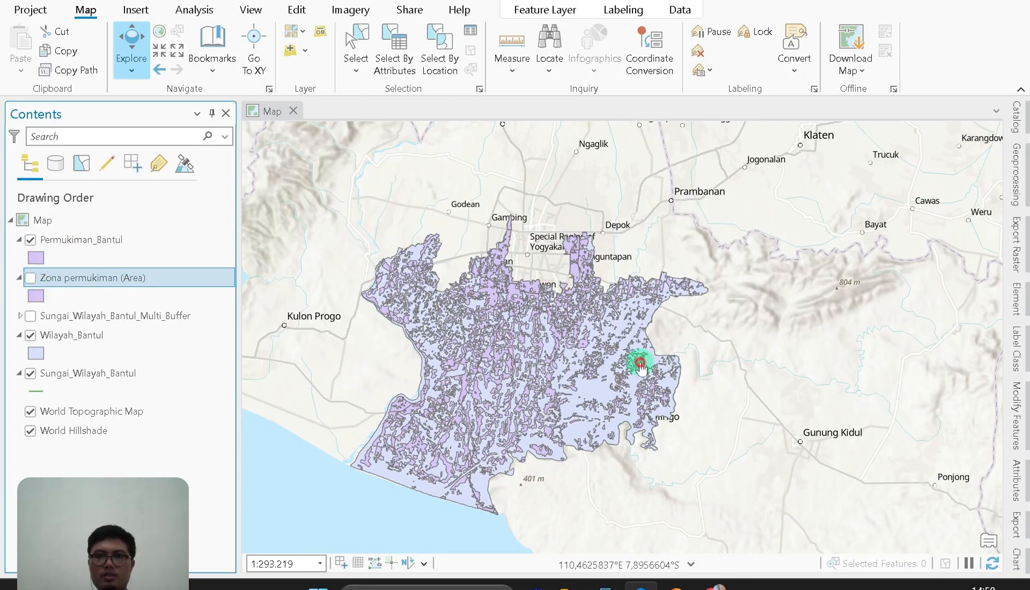
left_click_drag(639, 356, 603, 314)
scroll(510, 337, "up", 1)
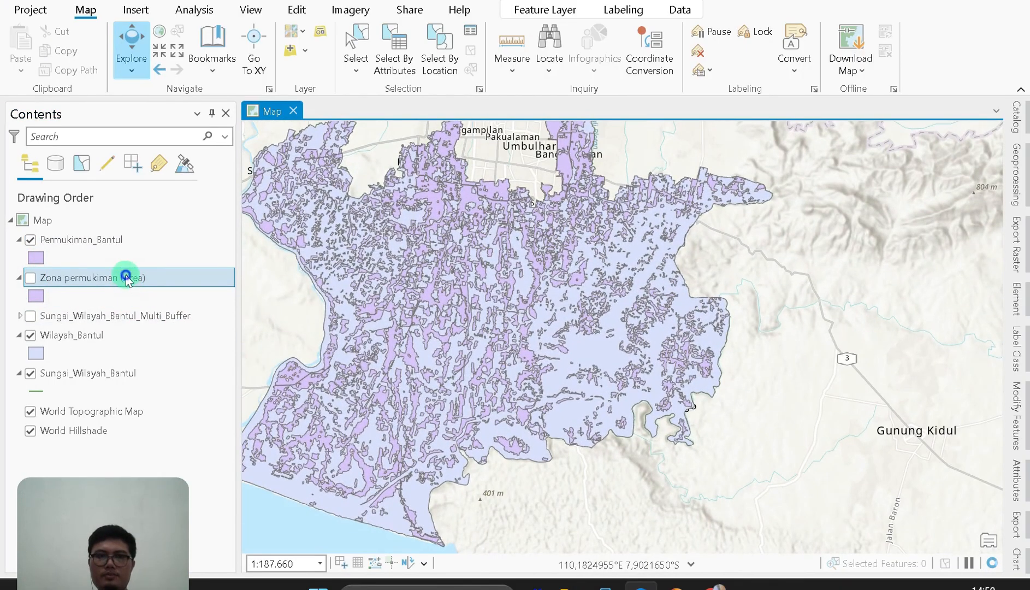
right_click(130, 277)
left_click(167, 10)
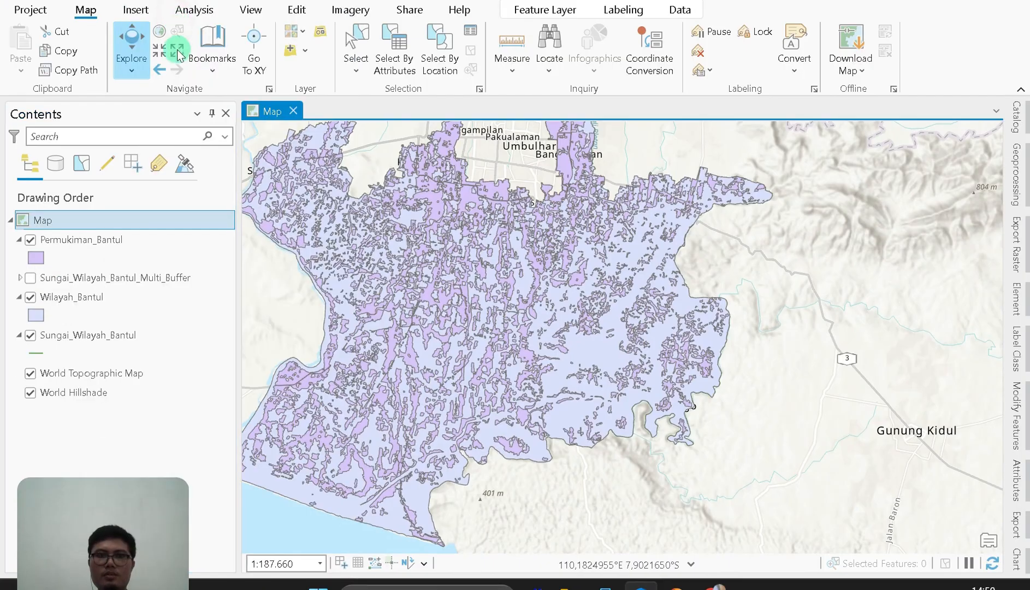
Open the attribute table of the Permukiman_Bantul layer and look over its fields
left_click(104, 241)
right_click(105, 244)
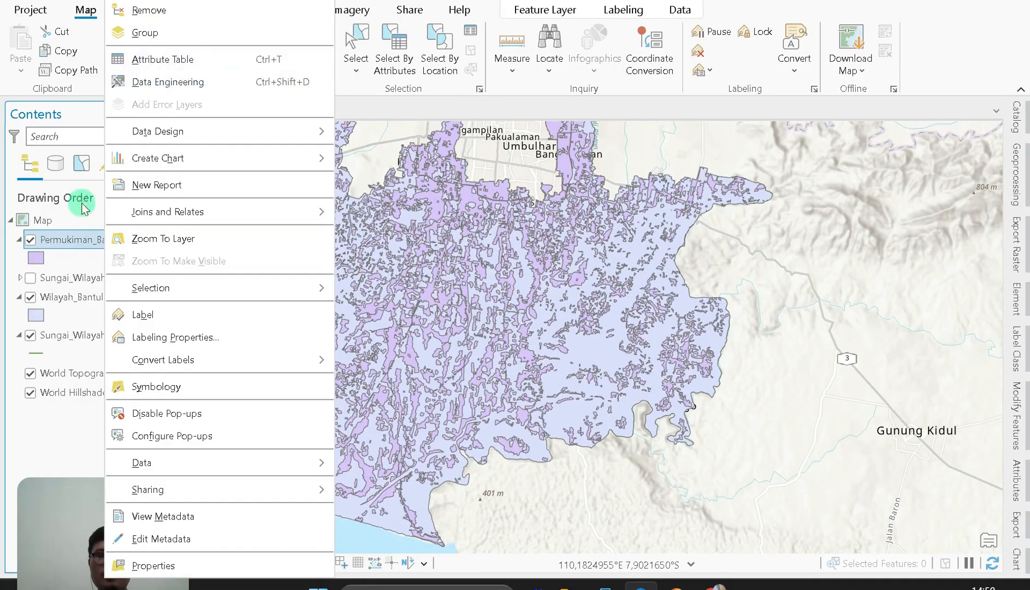
left_click(76, 238)
right_click(76, 239)
left_click(110, 59)
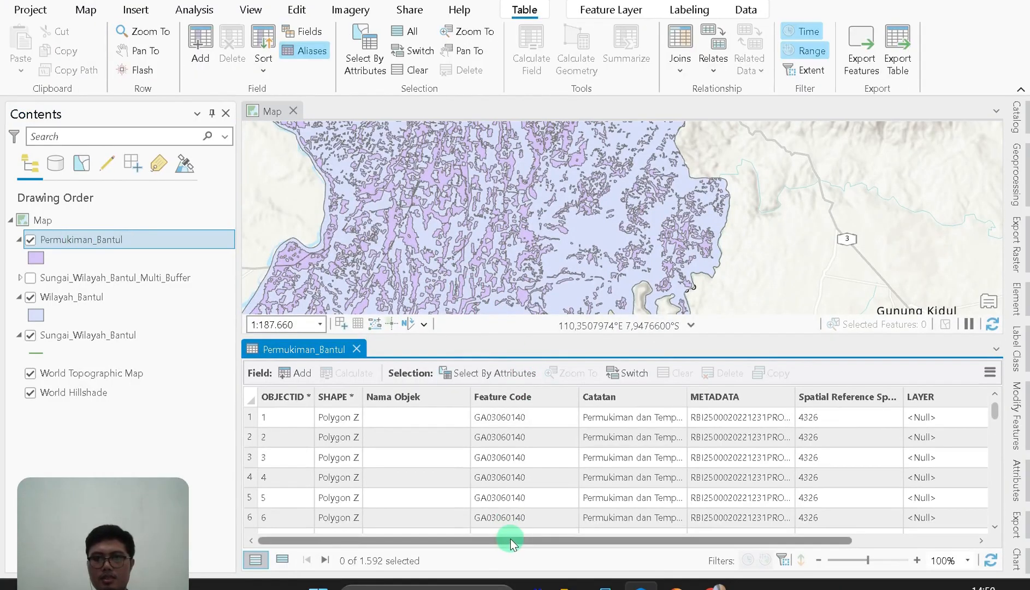
left_click_drag(556, 539, 662, 532)
left_click(692, 476)
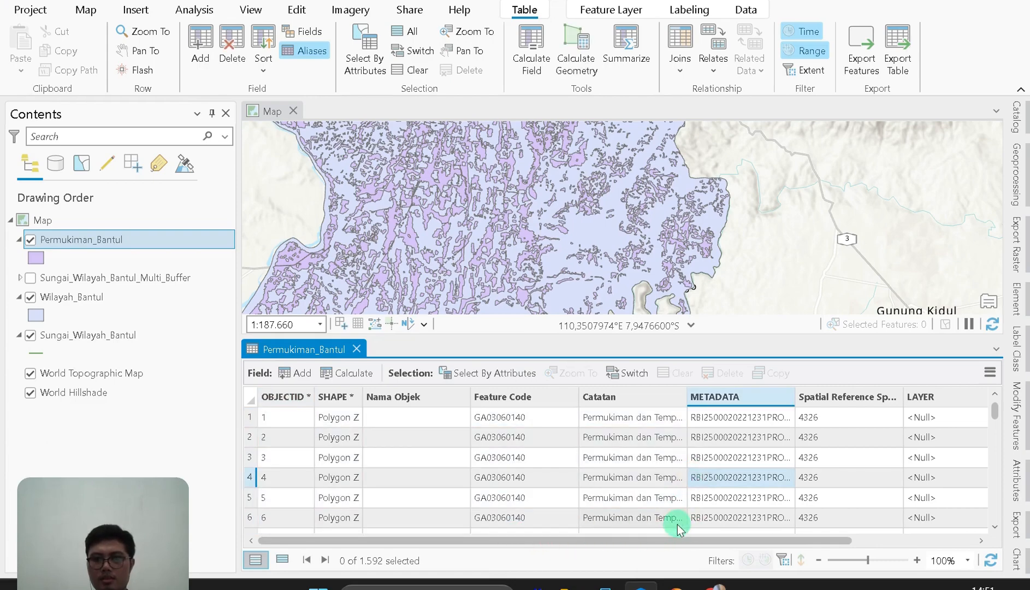
Look through the Permukiman_Bantul records down to the last row and widen the Catatan column to show its full text
left_click_drag(689, 540, 811, 540)
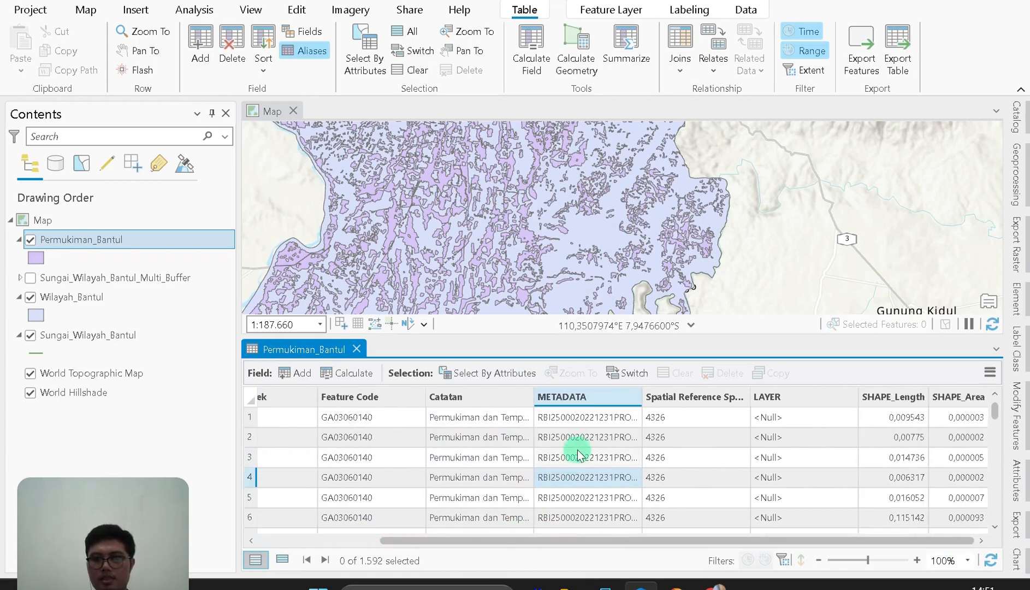
scroll(575, 448, "down", 8)
scroll(579, 453, "down", 13)
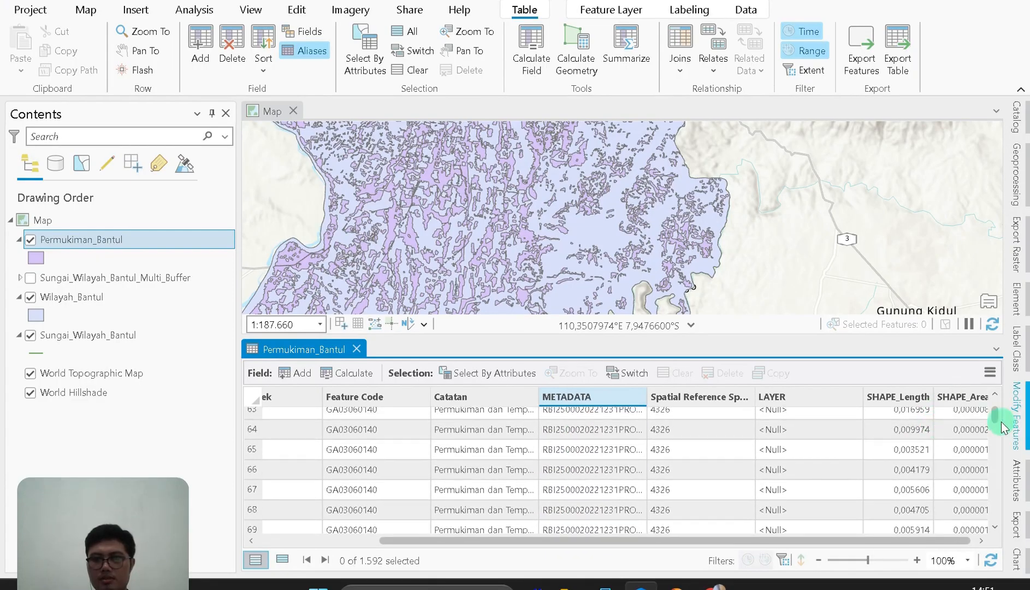
left_click_drag(995, 420, 1003, 539)
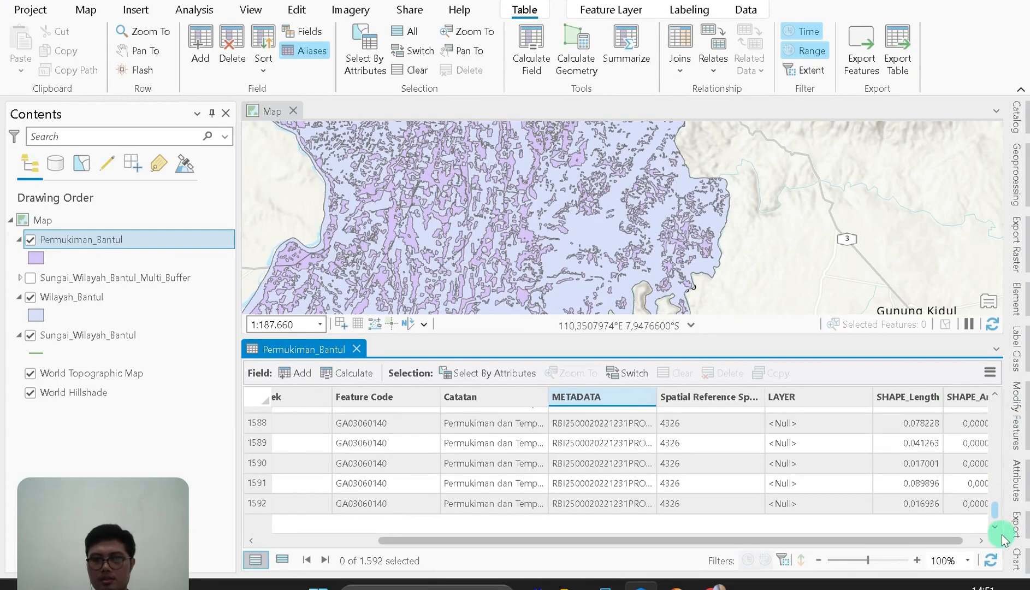
scroll(563, 394, "up", 3)
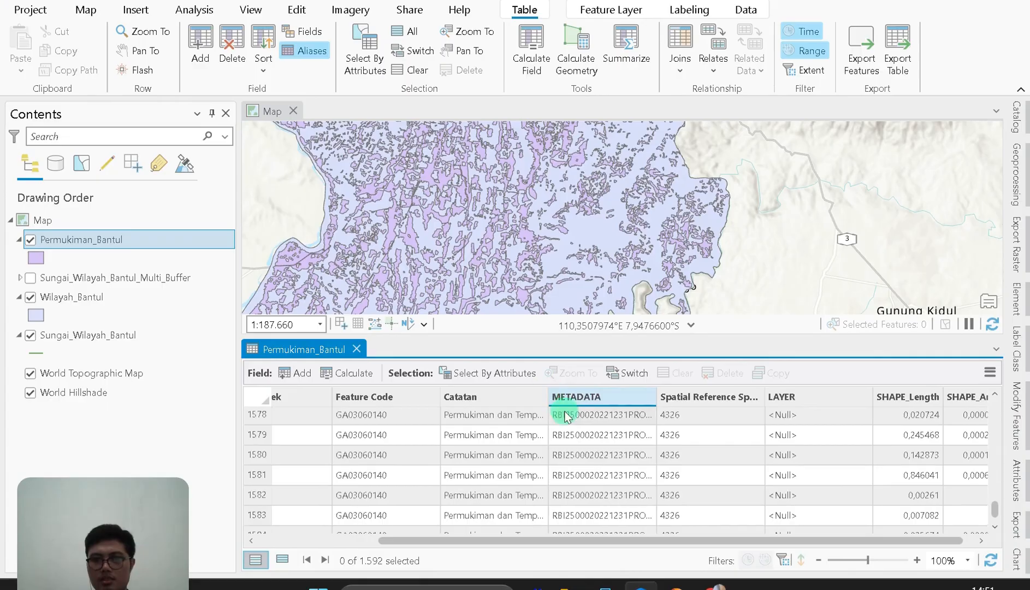
left_click_drag(549, 393, 644, 395)
scroll(569, 434, "up", 15)
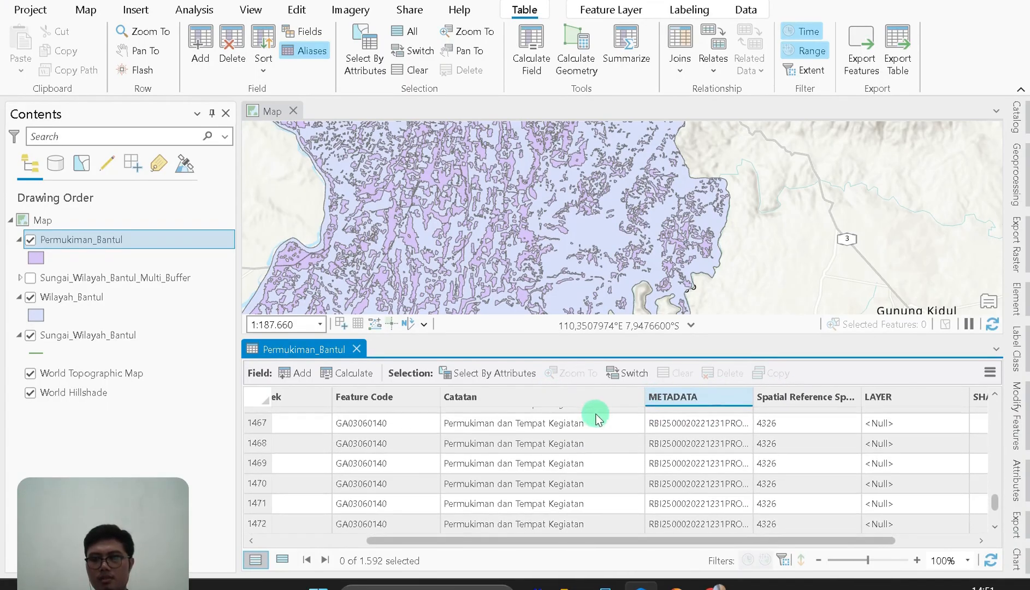
left_click_drag(987, 485, 993, 402)
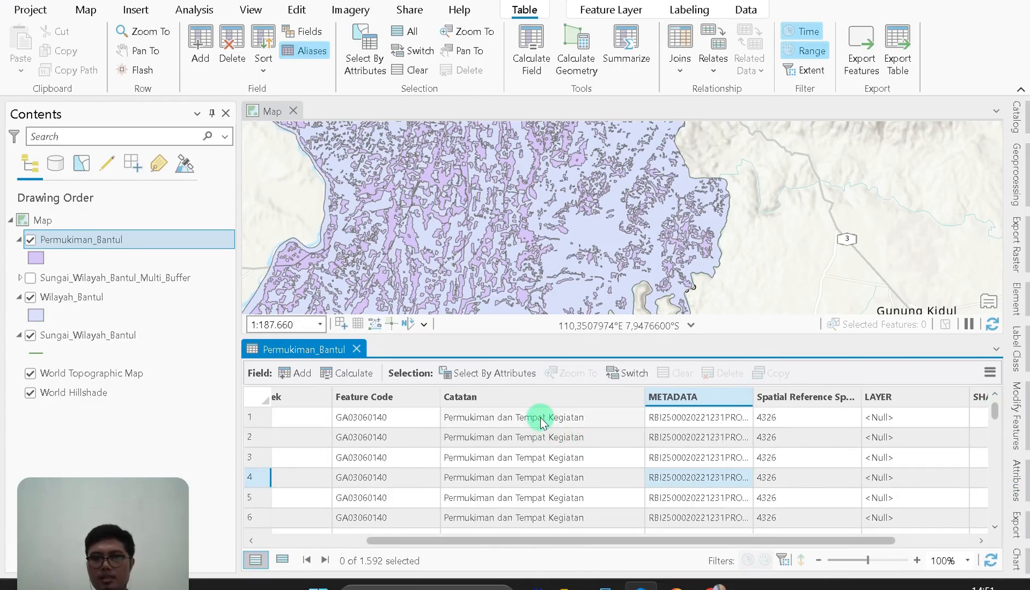
Select rows 1, 2 and 4 of the Permukiman_Bantul table one at a time and locate the settlement polygons on the map
left_click(251, 421)
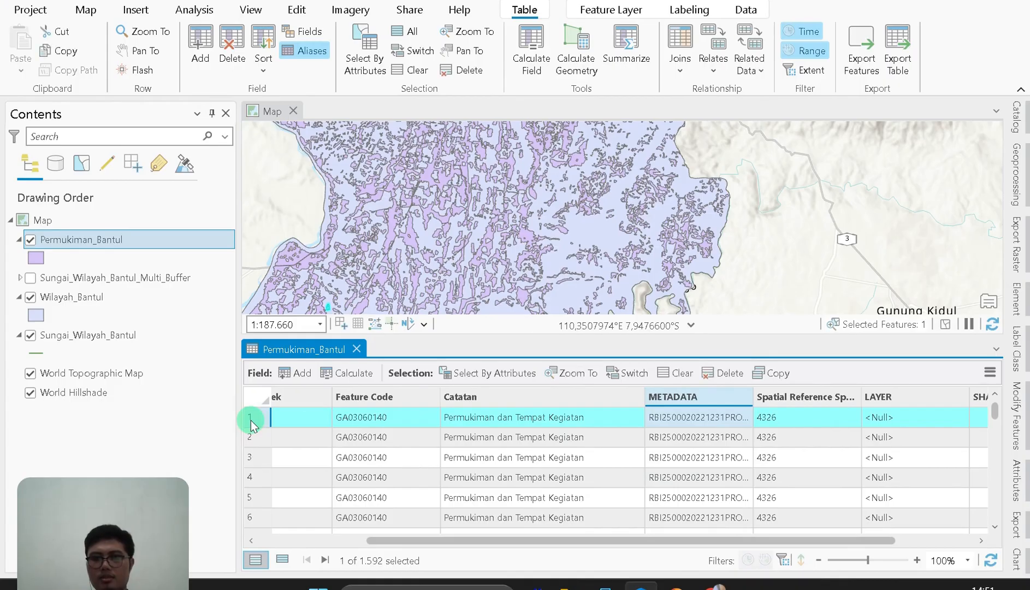
left_click(252, 438)
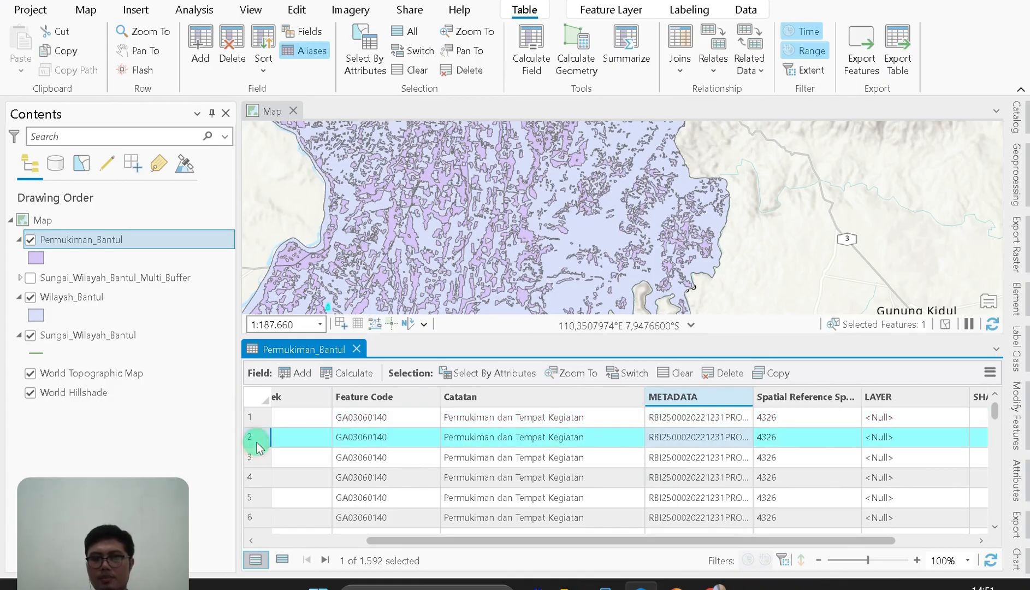
left_click(254, 475)
left_click(720, 418)
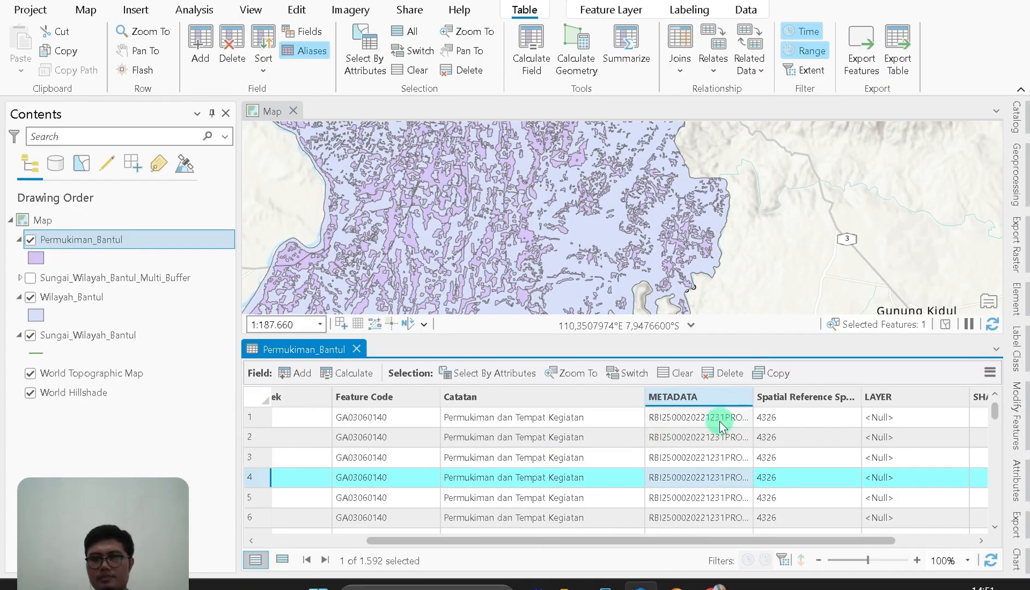
left_click(493, 153)
scroll(494, 154, "down", 2)
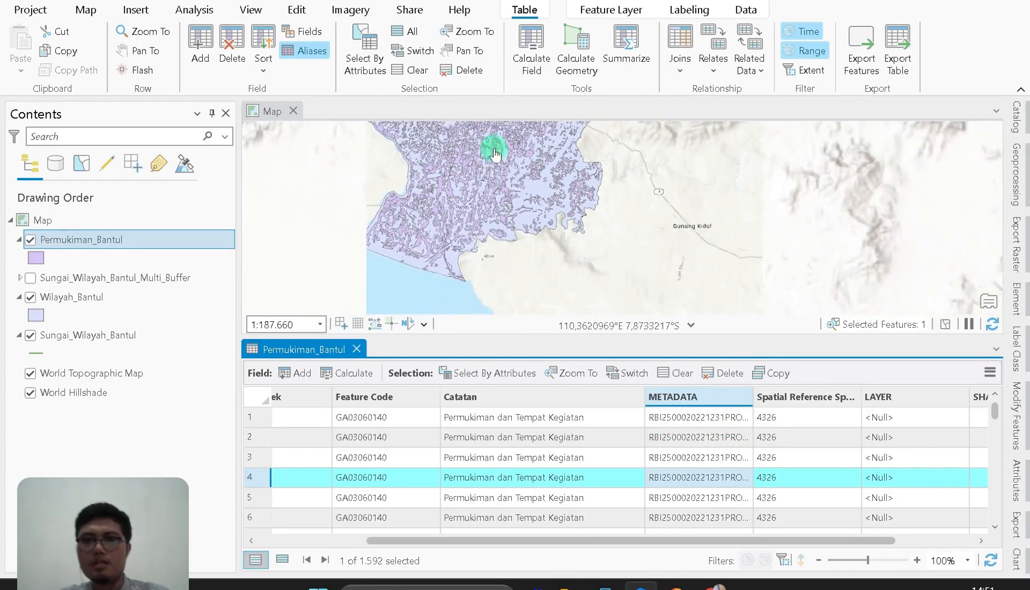
left_click(494, 155)
scroll(486, 252, "up", 3)
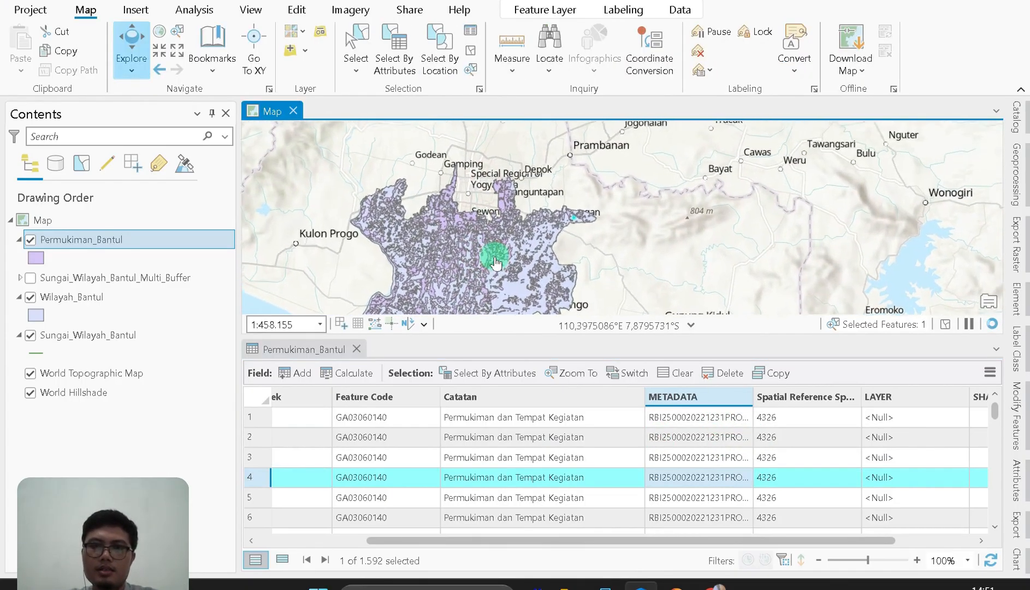
scroll(494, 258, "up", 1)
left_click_drag(598, 208, 547, 213)
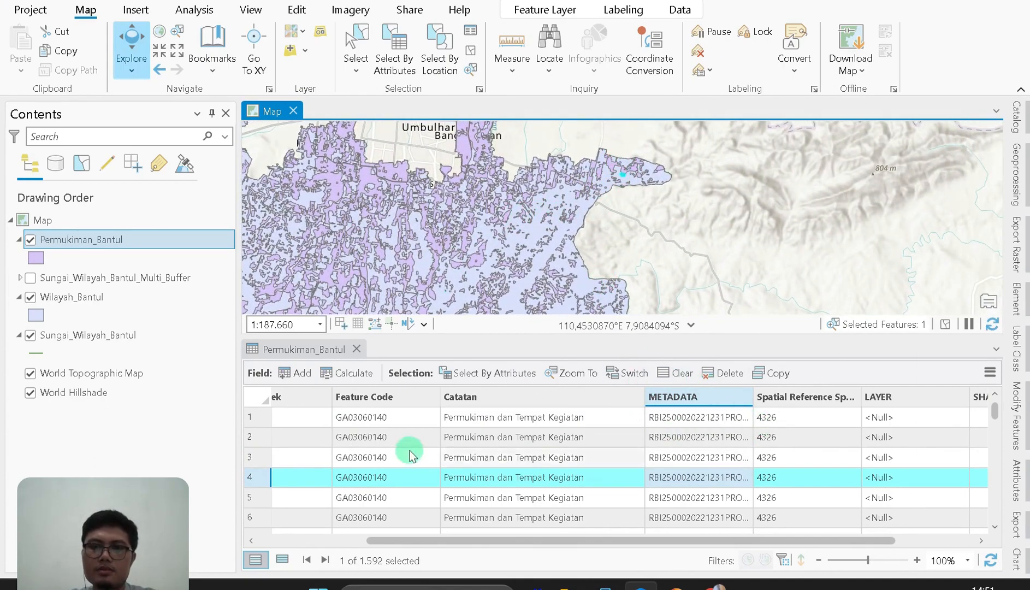
left_click(252, 417)
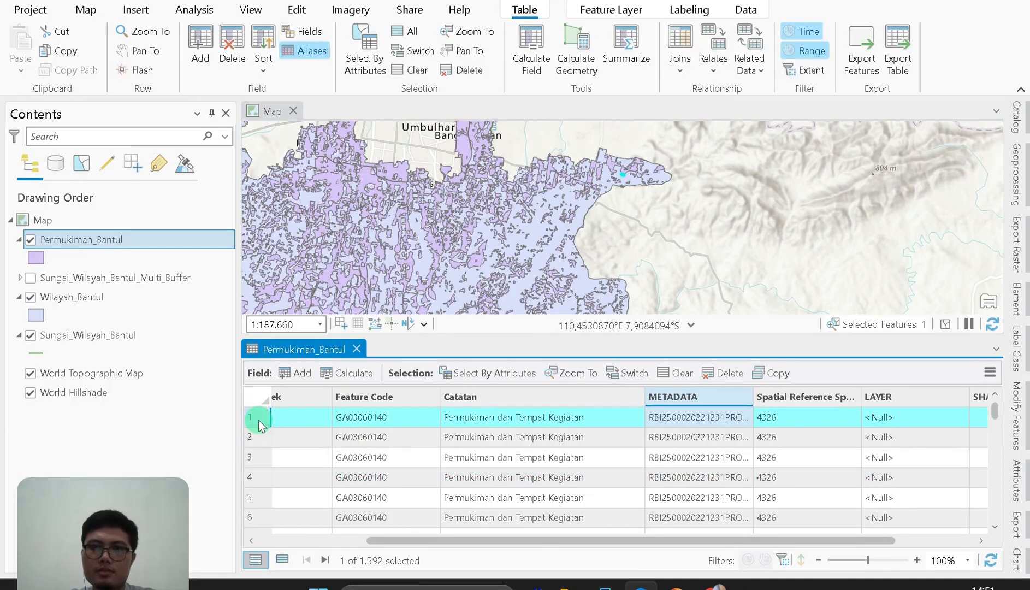
Clear the record selection and close the Permukiman_Bantul attribute table
left_click(675, 377)
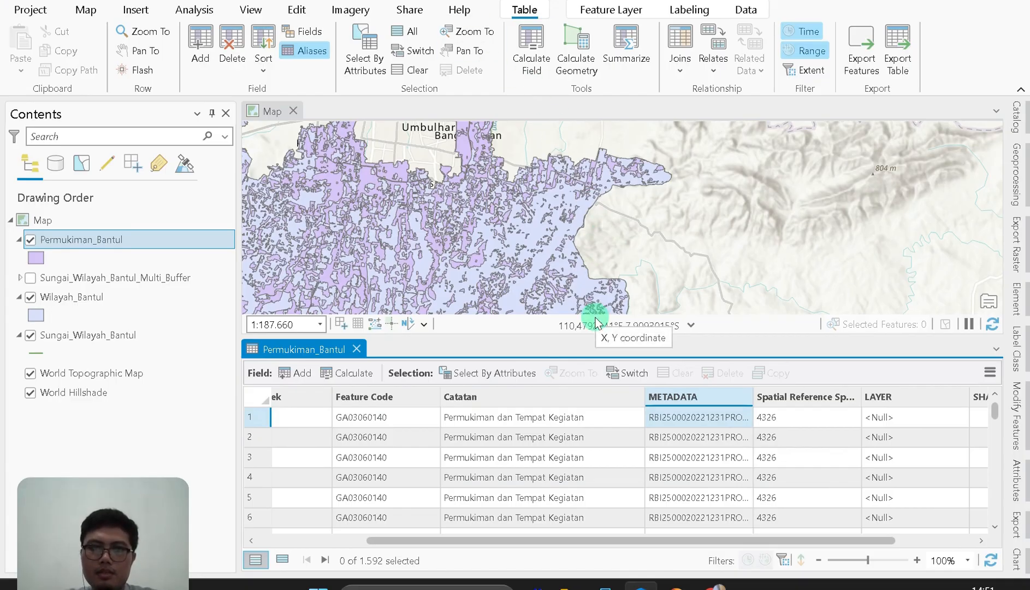
left_click(356, 349)
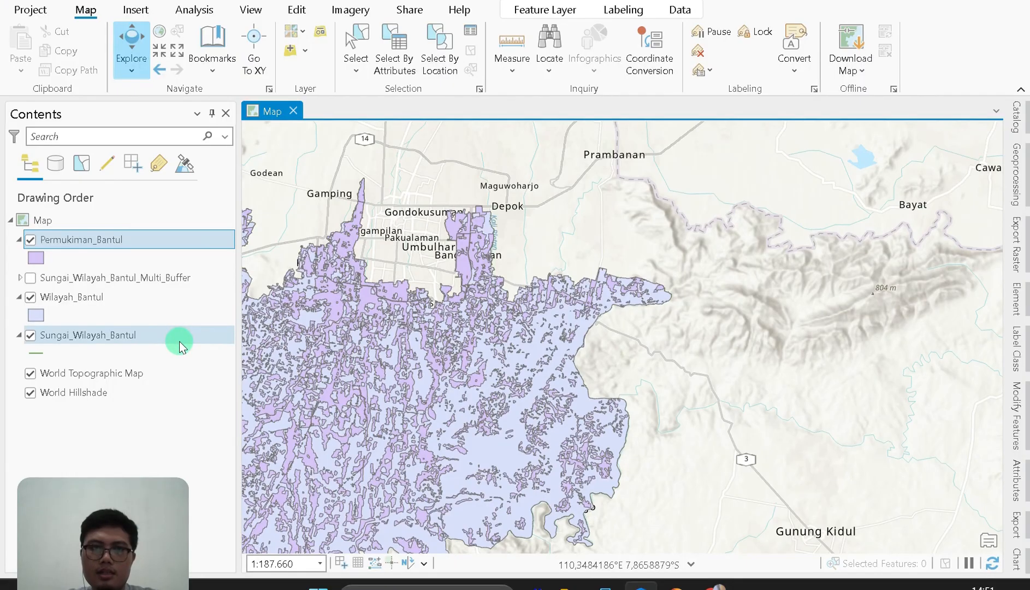
left_click(176, 278)
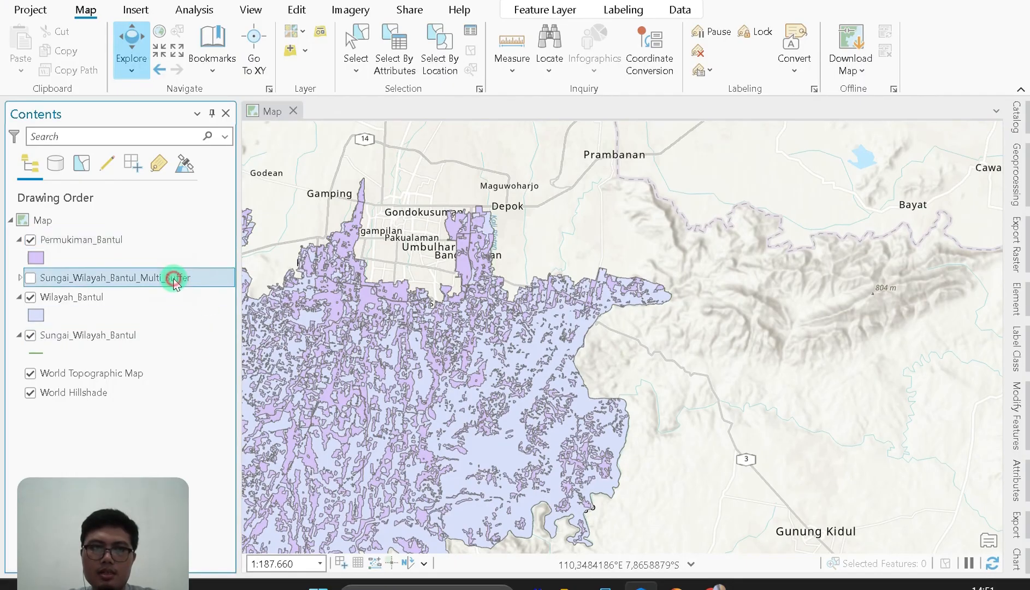
left_click(31, 278)
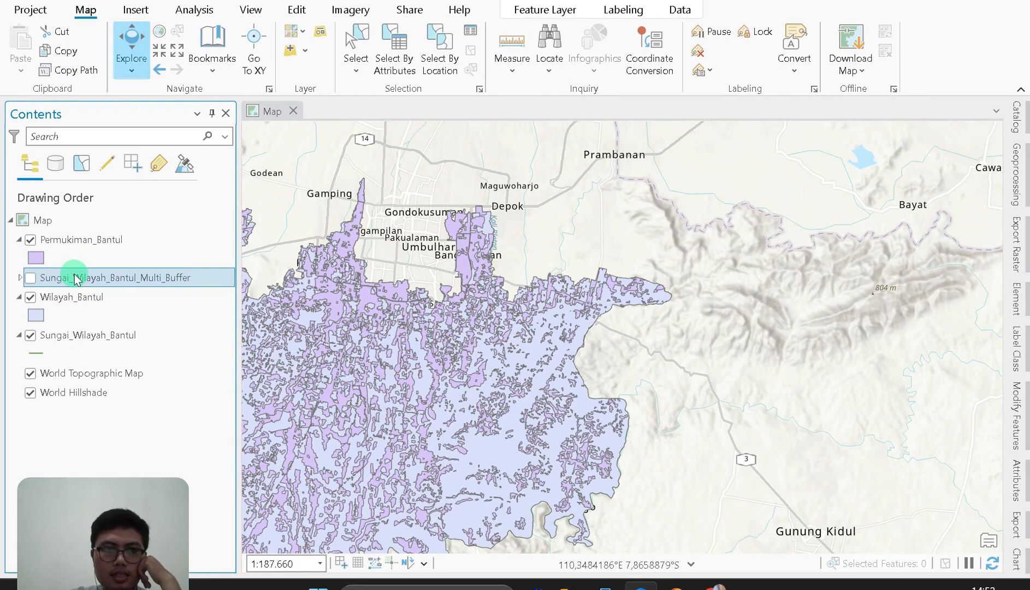
Reopen the attribute table of the Permukiman_Bantul layer and check its remaining fields through SHAPE_Area
left_click(124, 239)
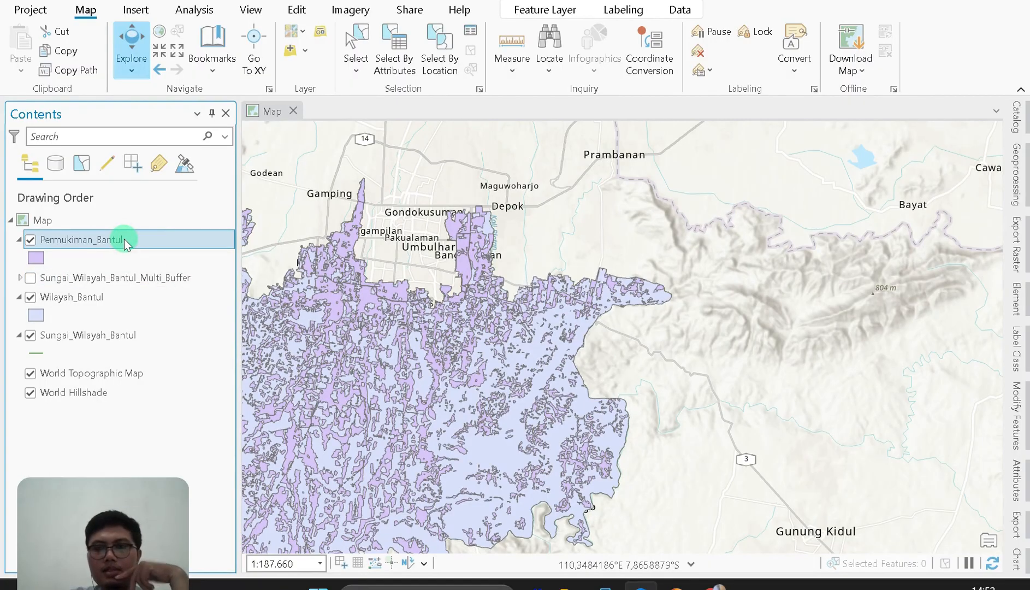
right_click(153, 240)
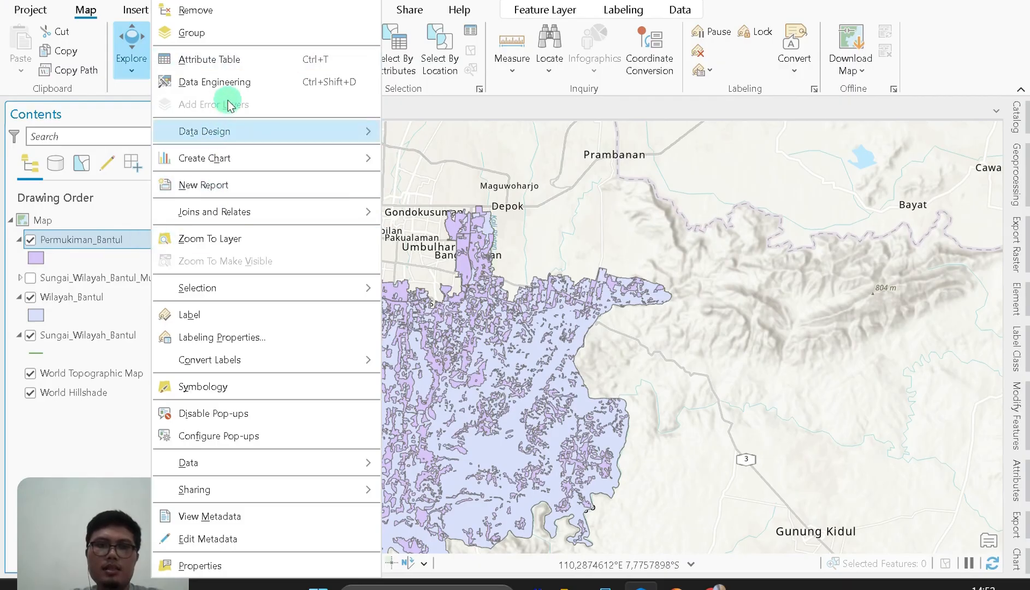
left_click(228, 60)
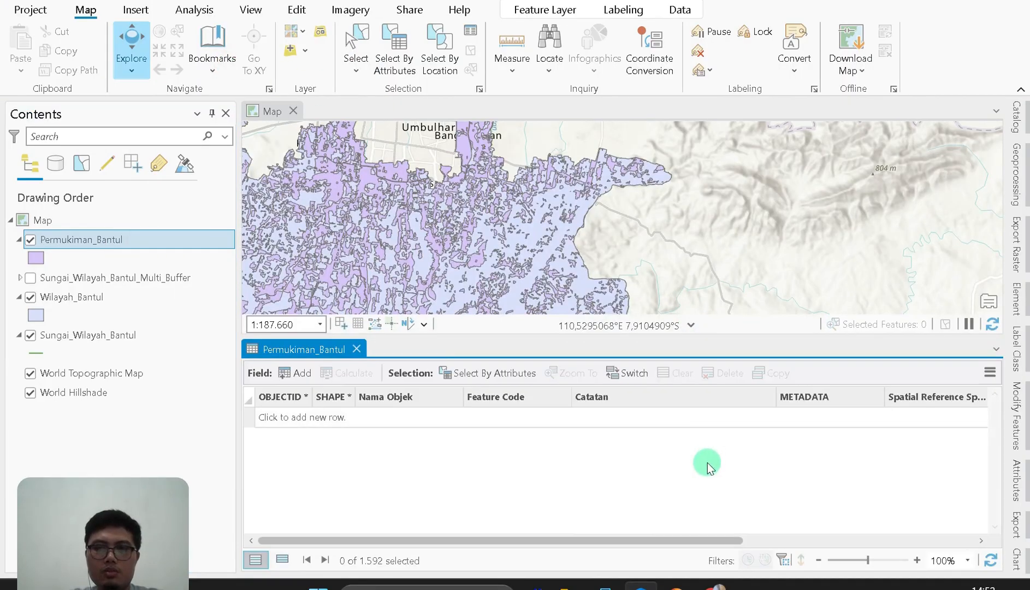
left_click_drag(620, 542, 892, 531)
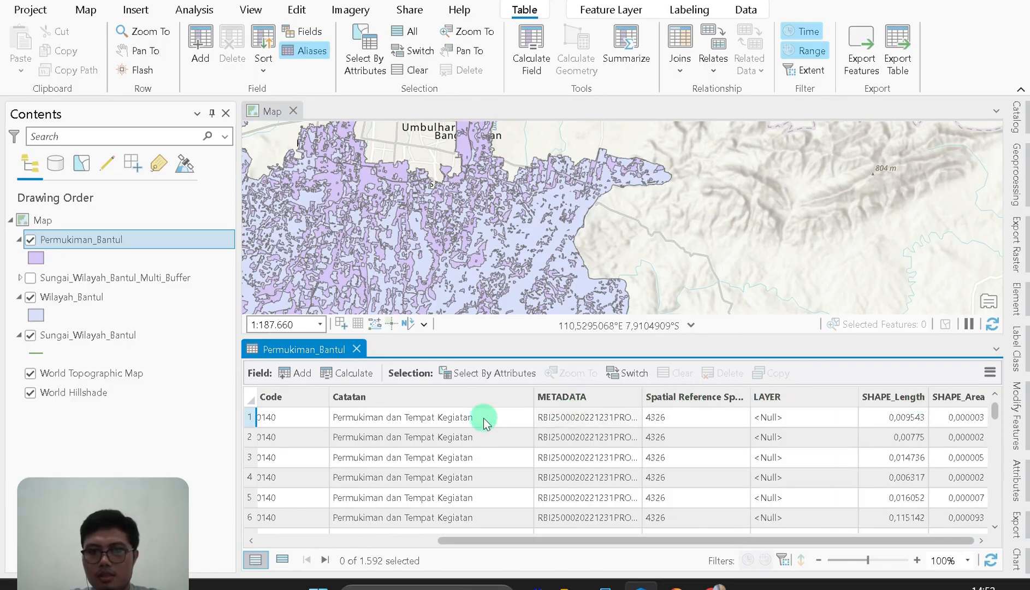
Permanently delete the METADATA field from the Permukiman_Bantul attribute table
left_click(592, 396)
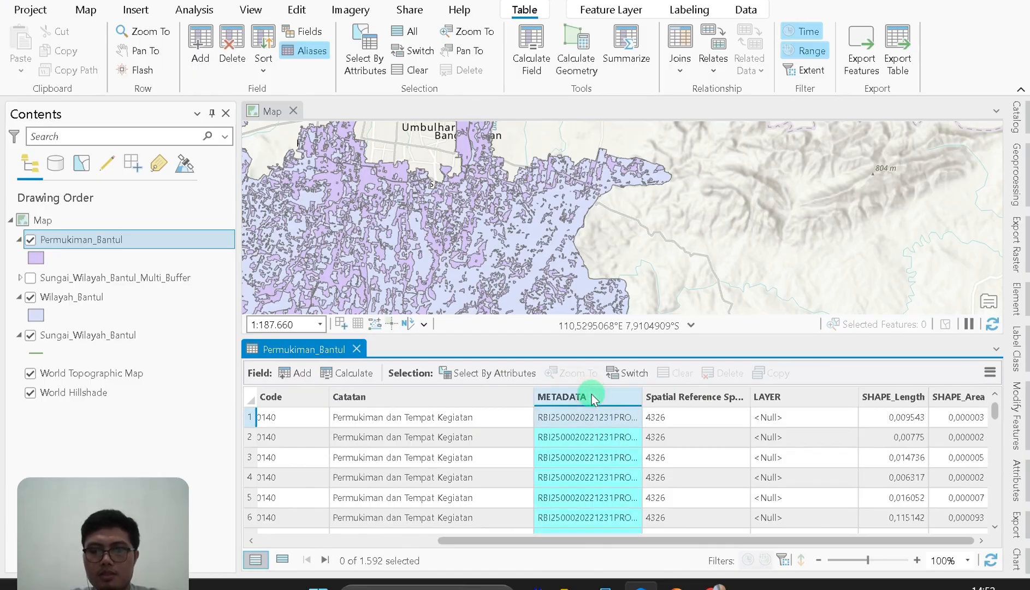
right_click(592, 396)
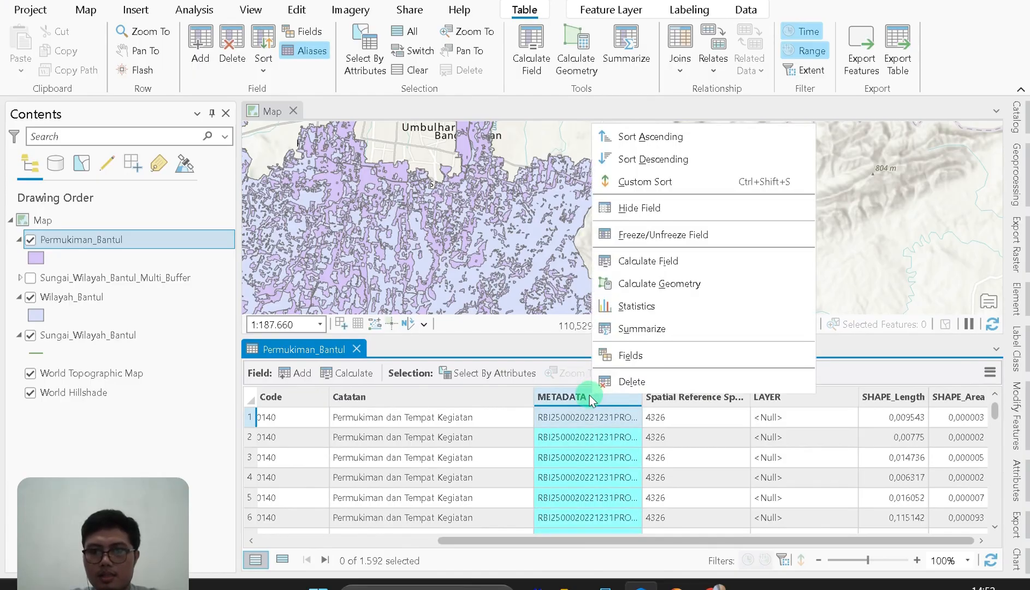
right_click(589, 395)
left_click(618, 388)
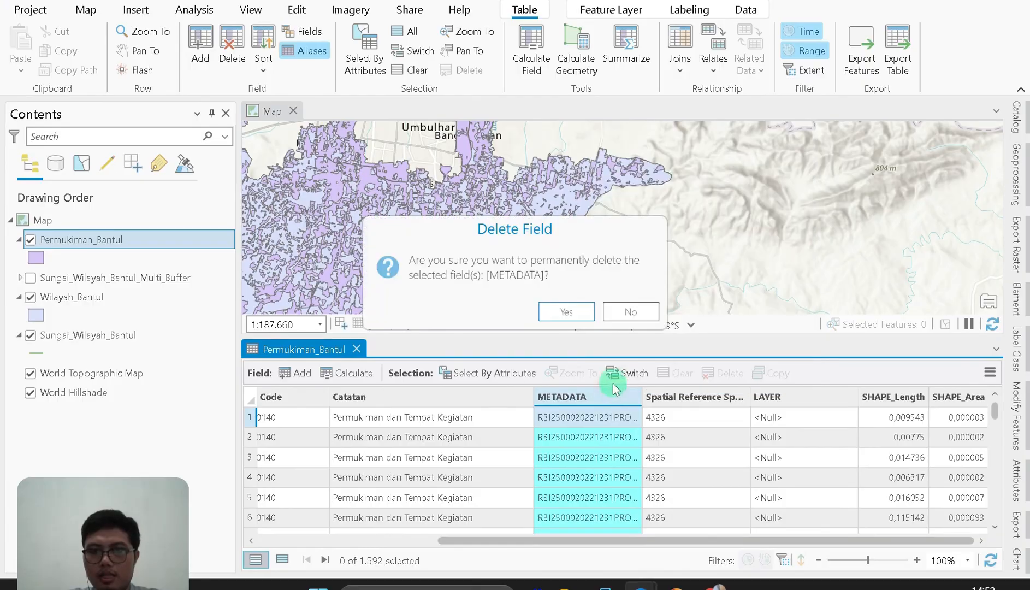
left_click(577, 319)
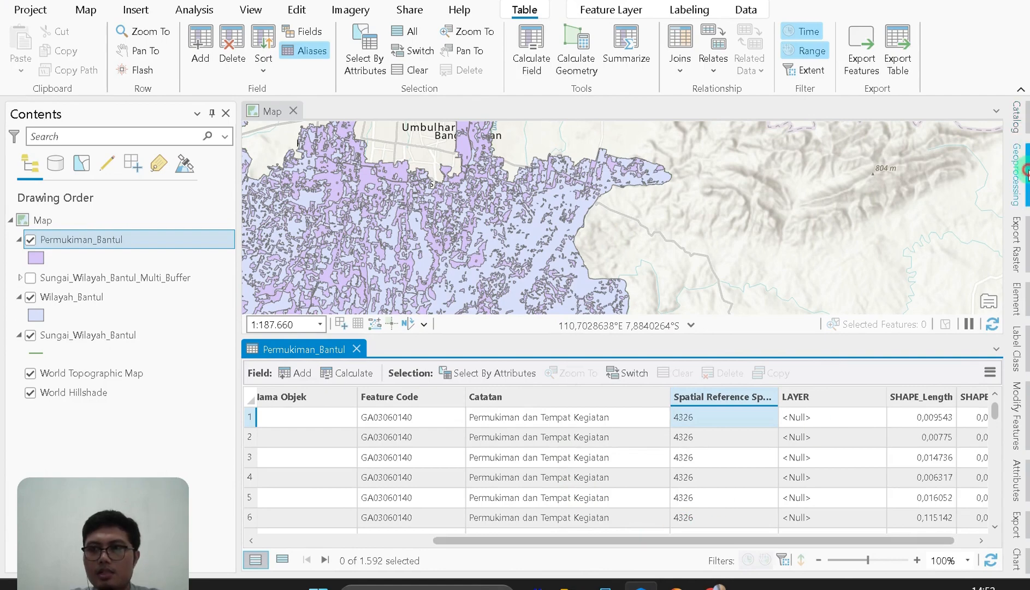
Search the geoprocessing tools for "delete" and open the Delete Field tool from Data Management Tools
left_click(1006, 153)
left_click(983, 115)
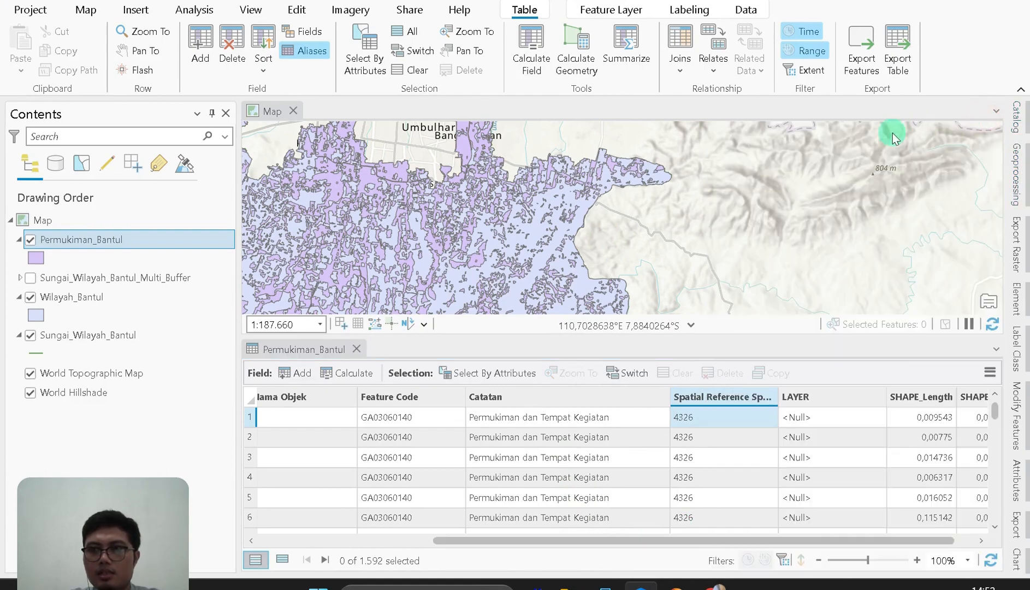
left_click(724, 136)
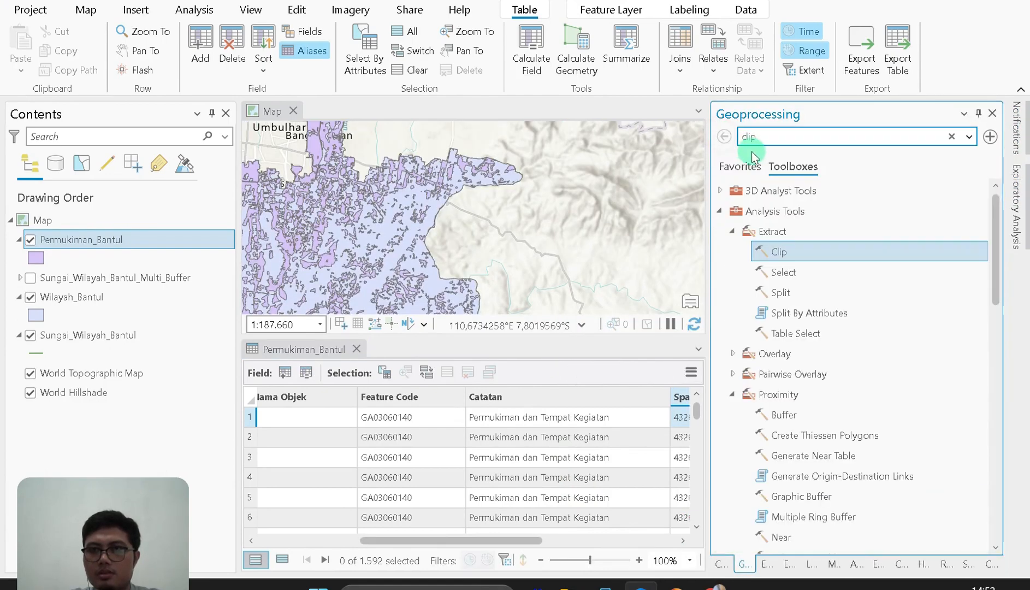
left_click(769, 143)
left_click_drag(769, 138, 698, 143)
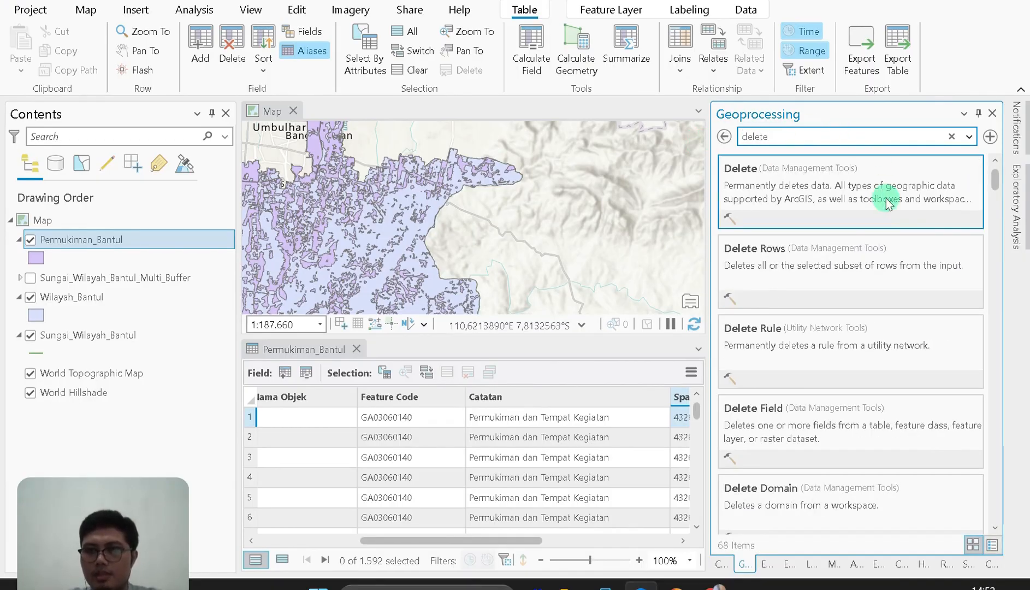
left_click(755, 244)
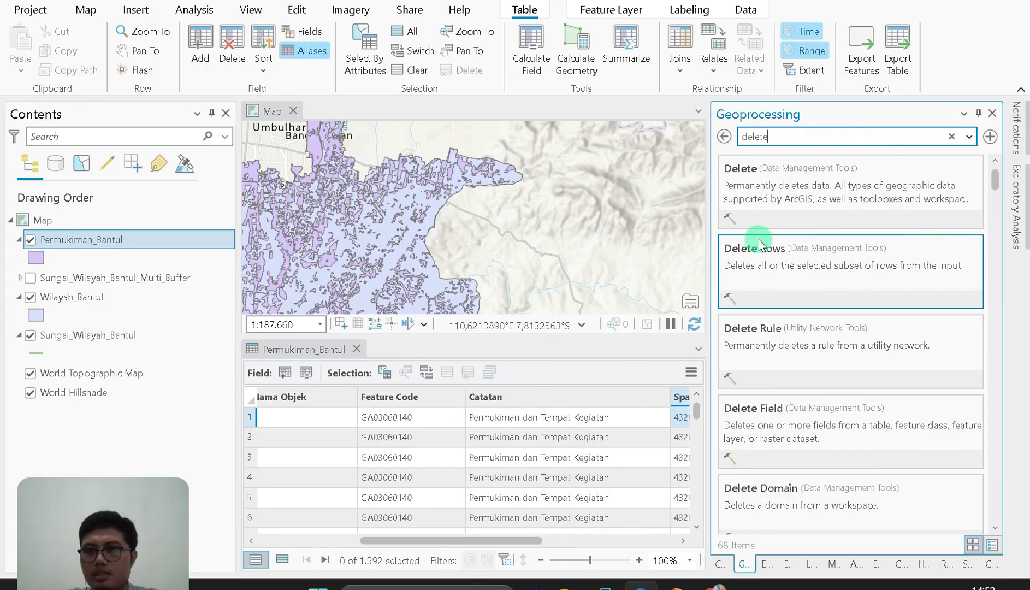
scroll(761, 244, "down", 1)
left_click(779, 389)
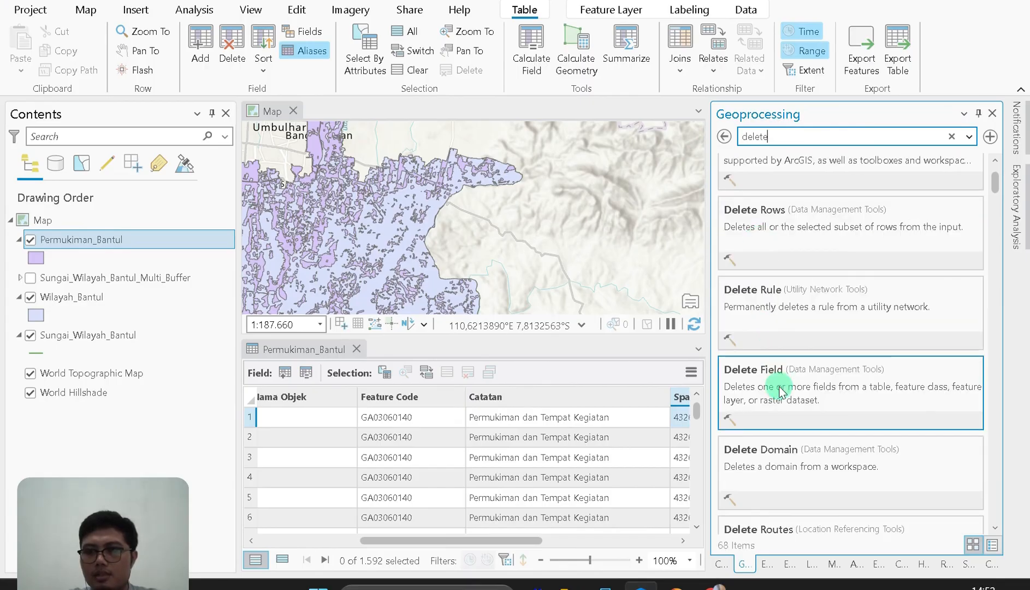
double_click(779, 389)
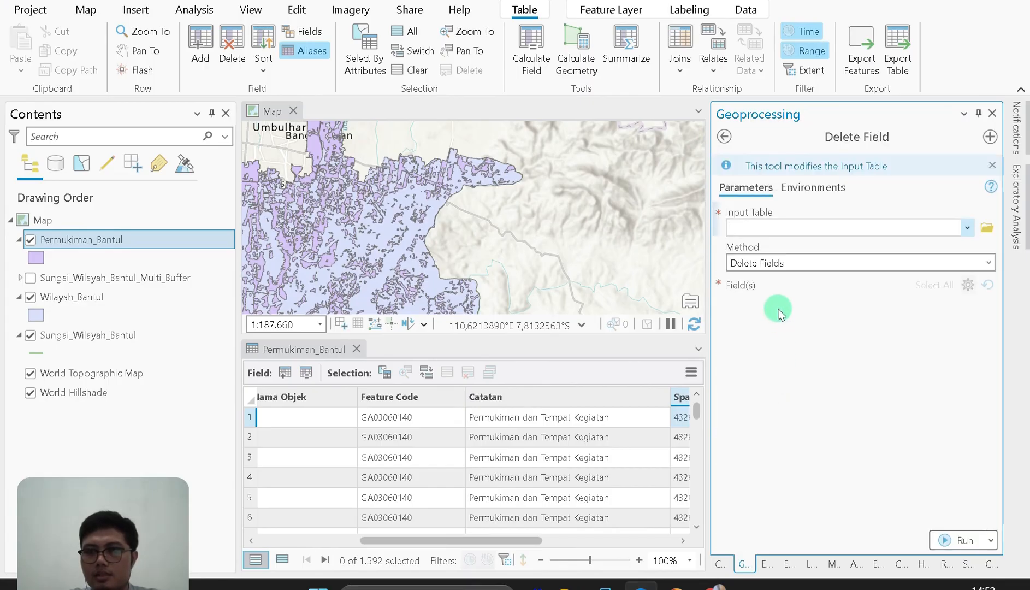
Run Delete Field on Permukiman_Bantul with the Keep Fields method, keeping only the Catatan field
left_click(167, 245)
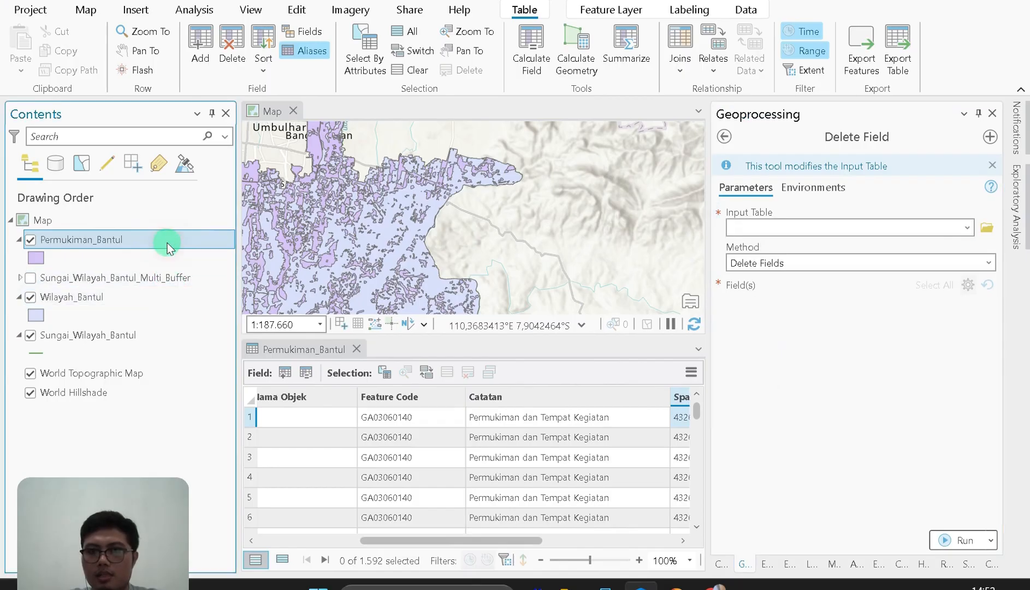
left_click(967, 227)
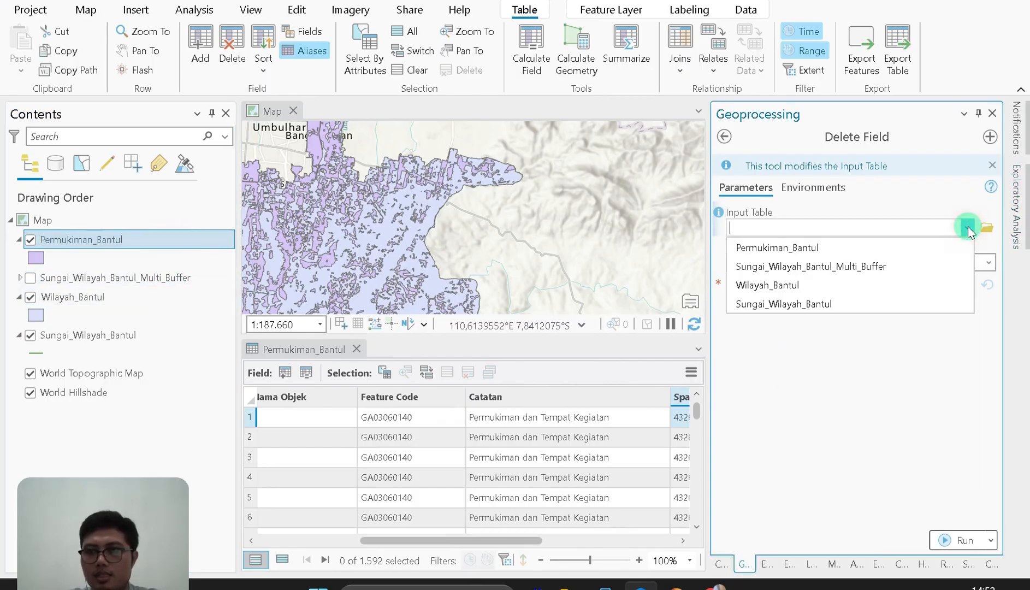
left_click(948, 250)
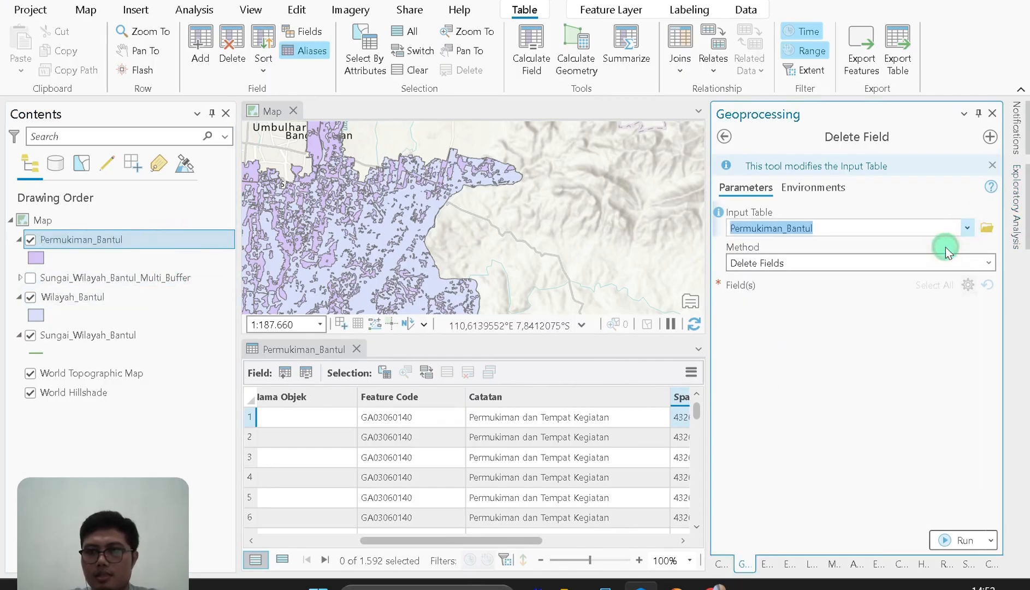
left_click(989, 265)
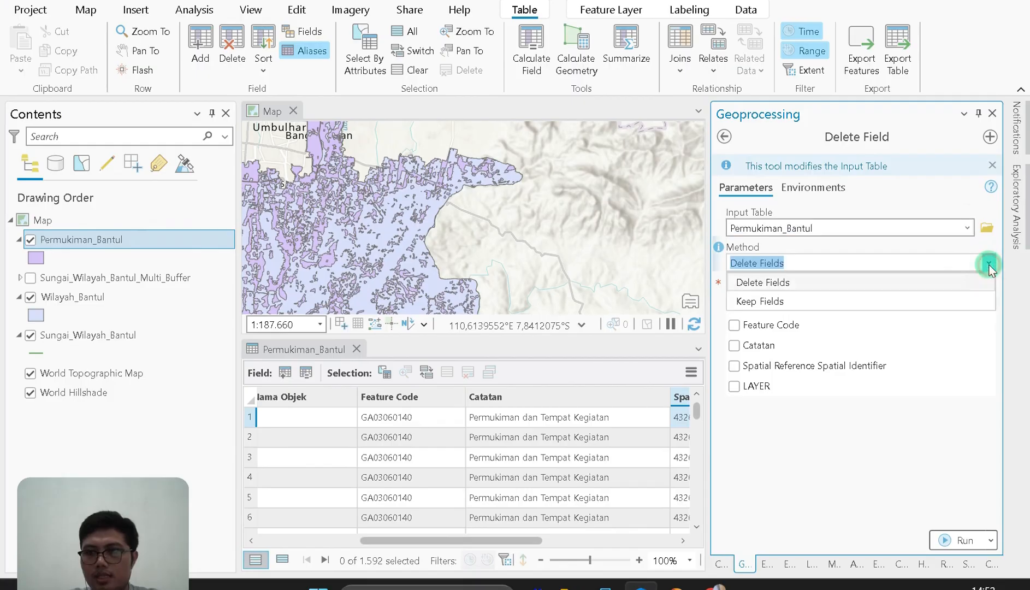
left_click(920, 301)
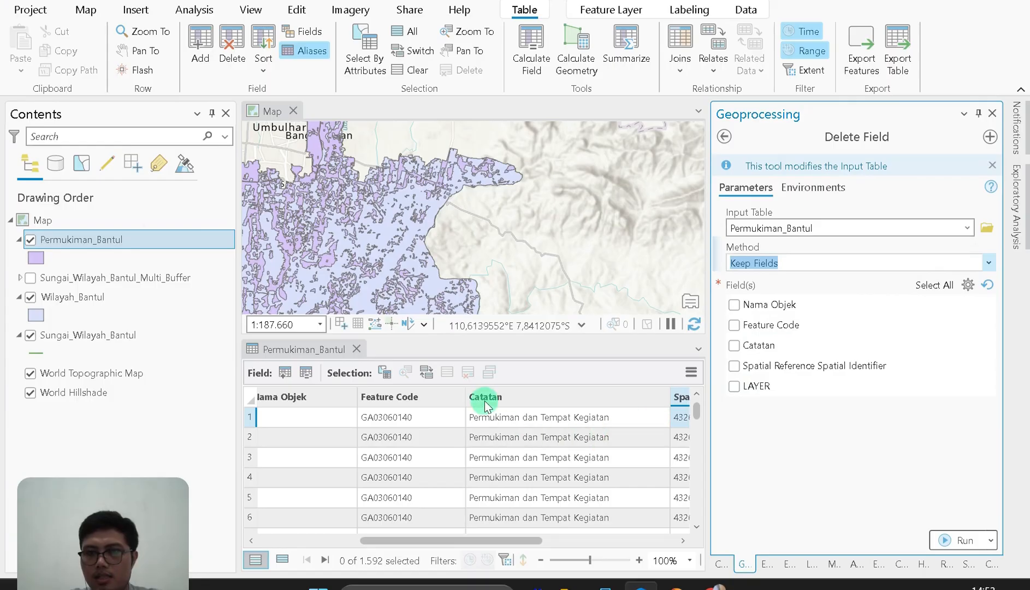
left_click(733, 345)
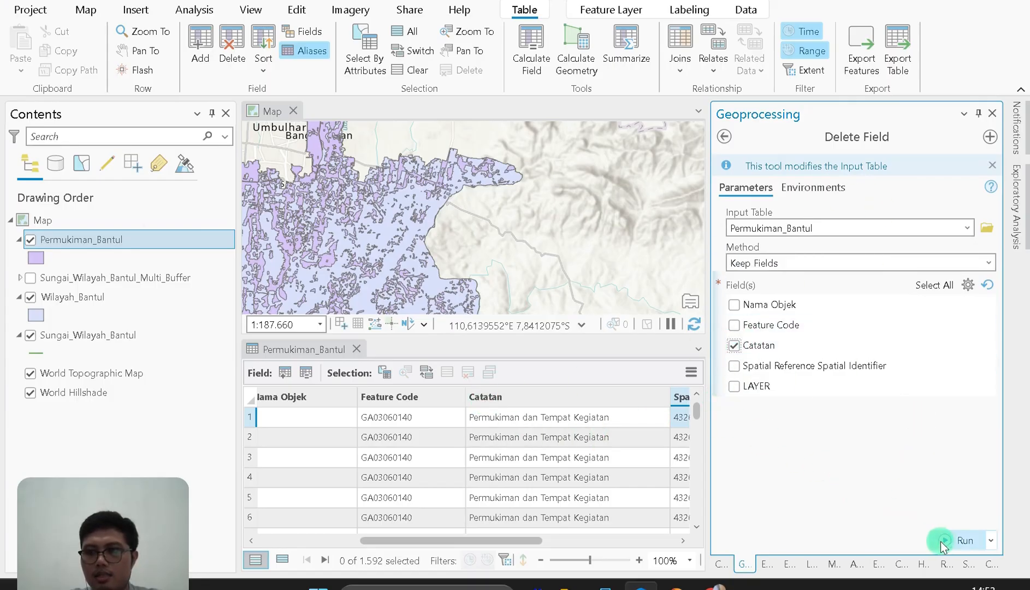
left_click(965, 547)
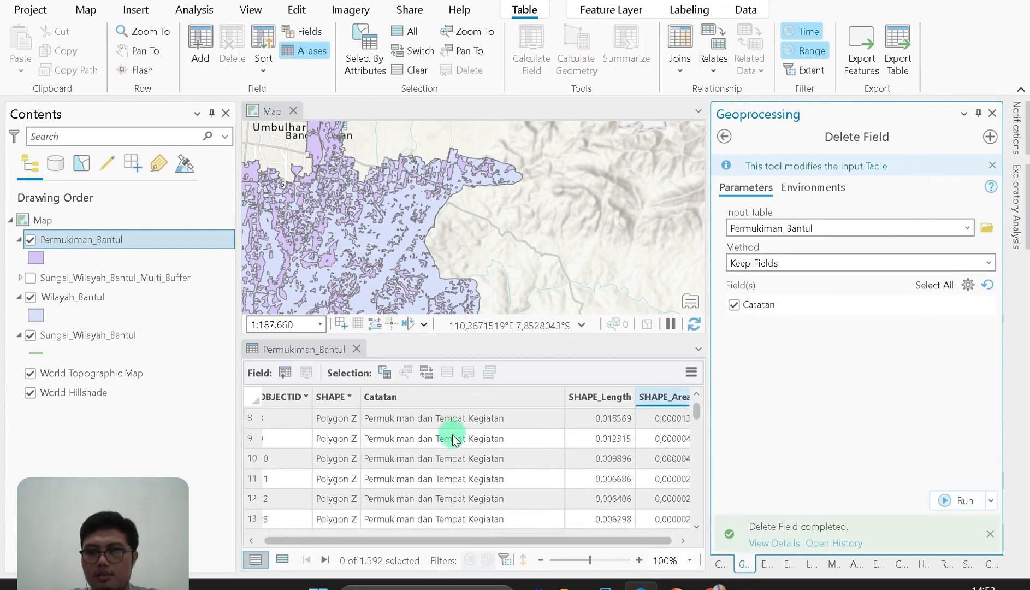
Examine the records and remaining fields in the Permukiman_Bantul attribute table
scroll(452, 440, "down", 16)
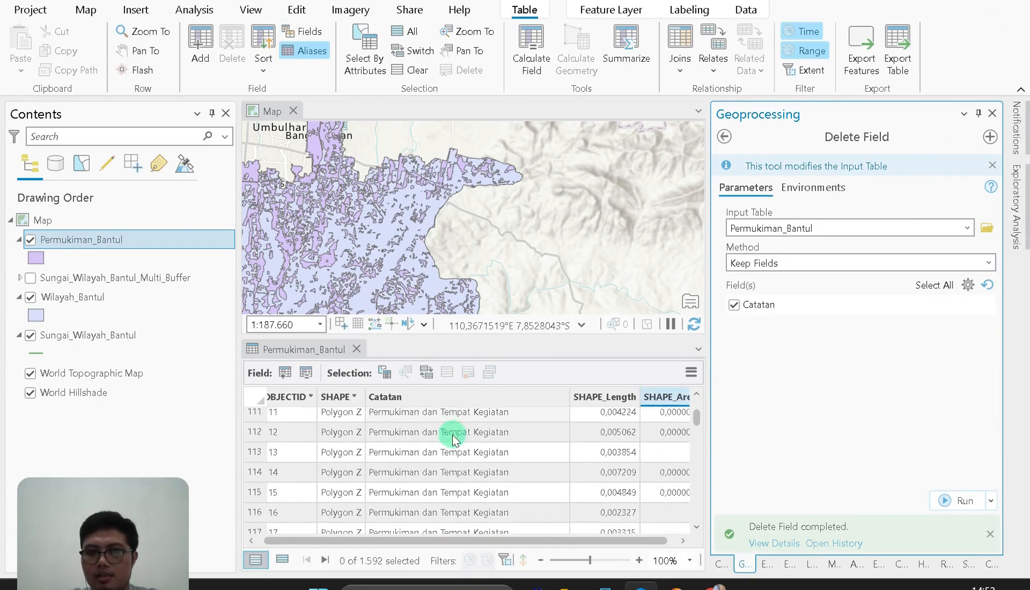
scroll(452, 440, "up", 20)
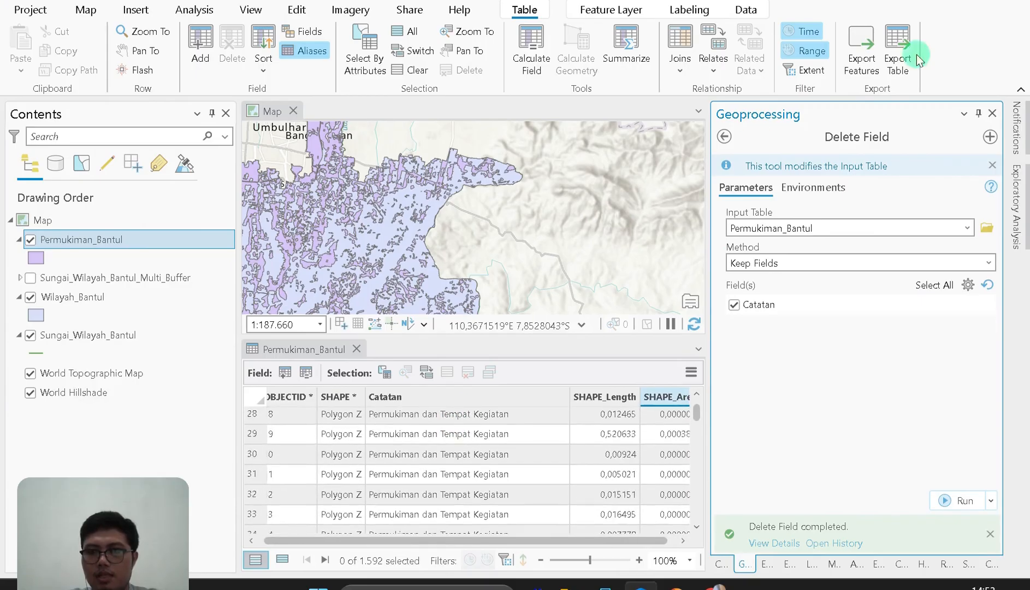
left_click(980, 114)
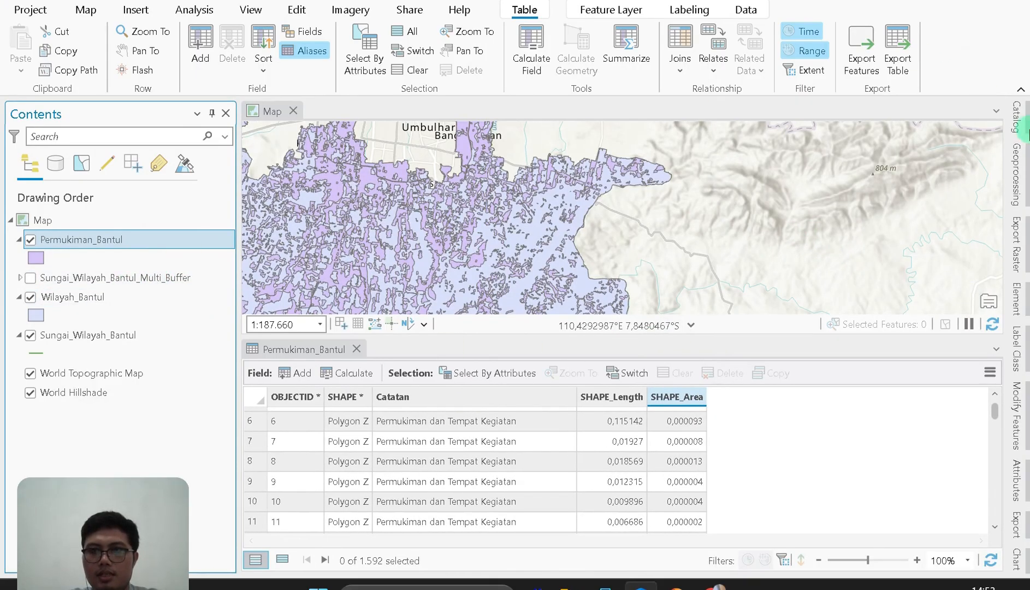
left_click(614, 434)
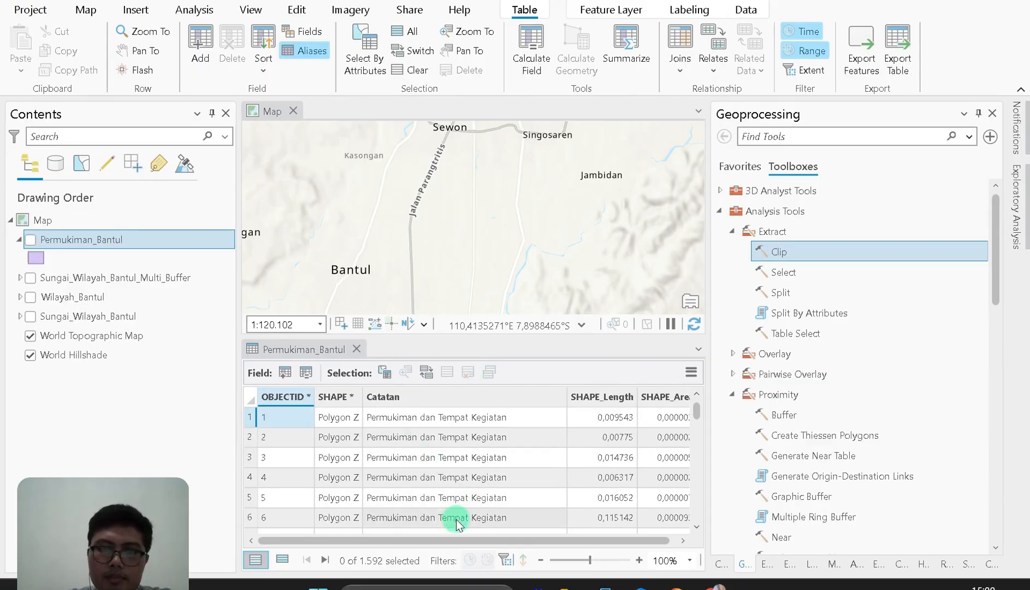
scroll(455, 469, "down", 2)
scroll(454, 469, "down", 10)
scroll(454, 470, "up", 15)
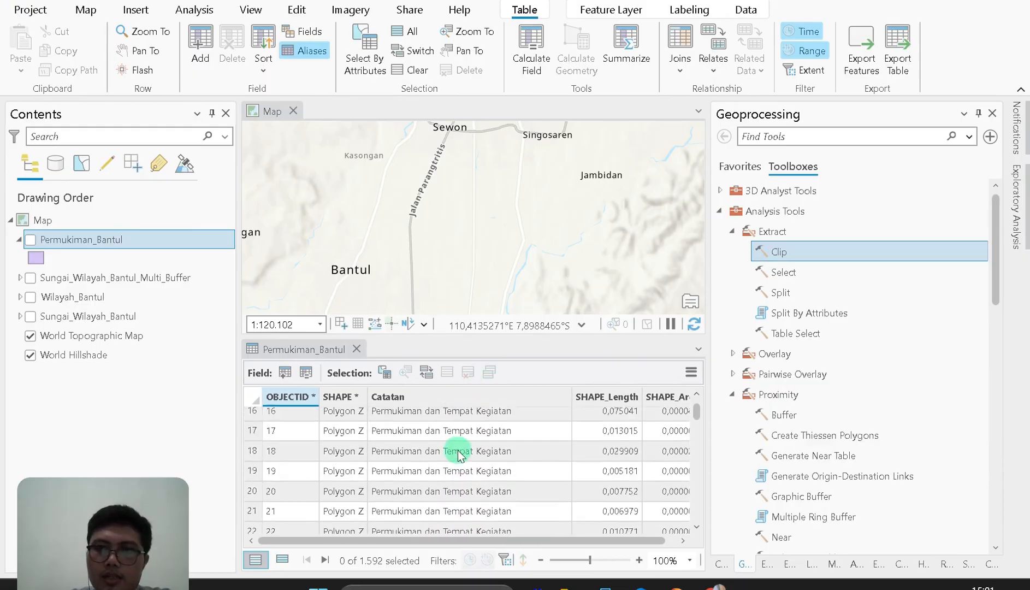
Close the Permukiman_Bantul attribute table, shift the map view, and show the geoprocessing toolboxes
left_click(760, 175)
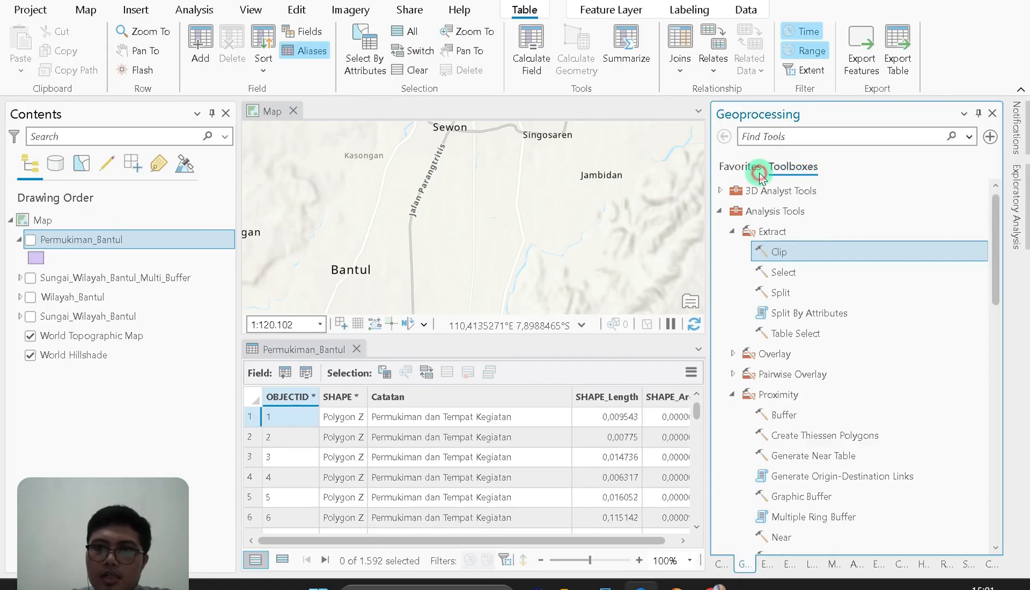
left_click(740, 168)
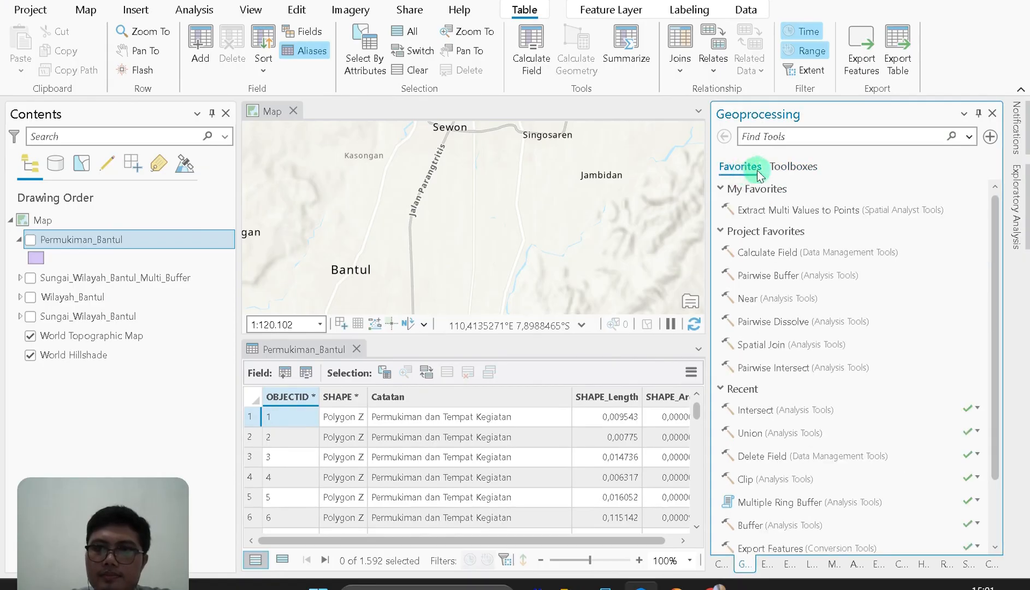
left_click(792, 167)
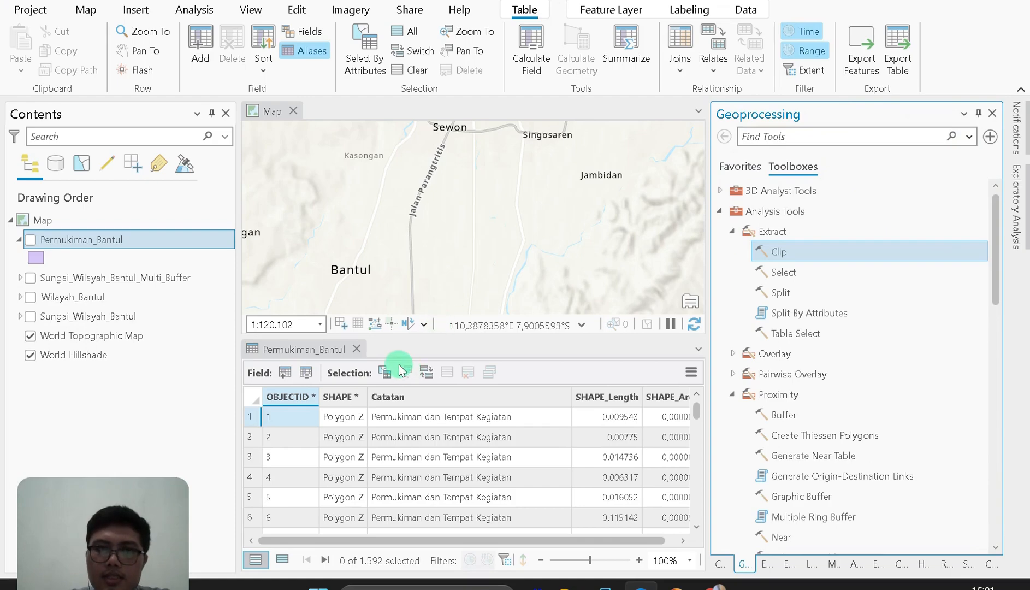
left_click(357, 349)
left_click_drag(601, 228, 551, 294)
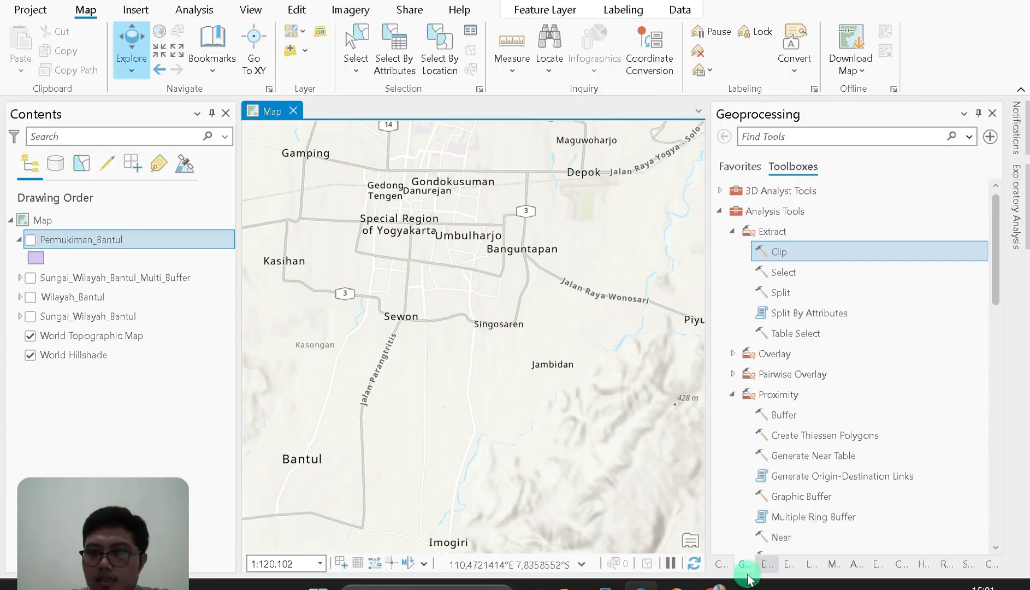
left_click(726, 564)
left_click(738, 565)
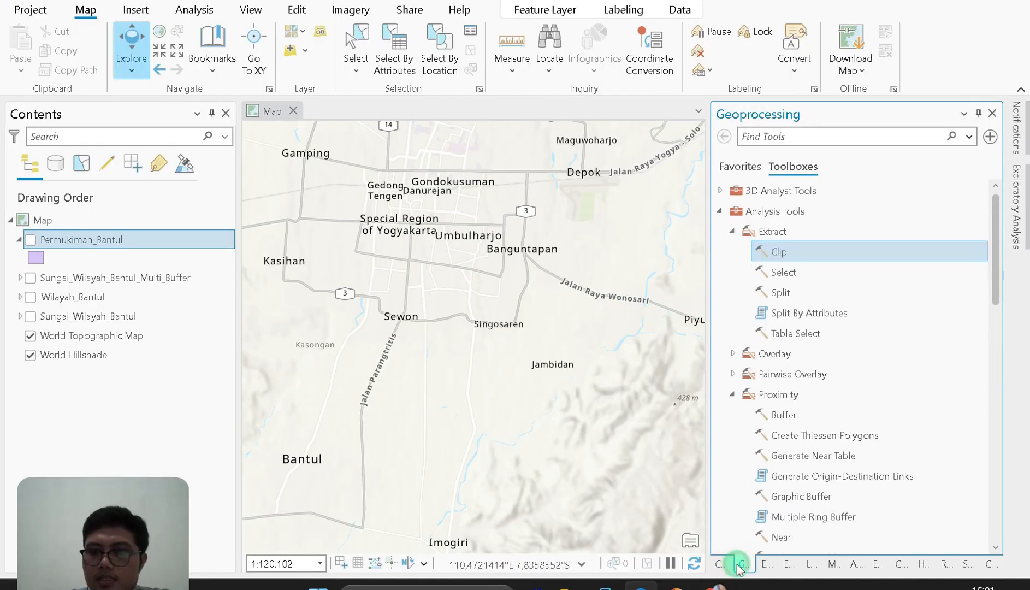
Search the geoprocessing tools for "intersec", look at the Intersect tool from Analysis Tools, and return to the results
left_click(791, 143)
type("intersec")
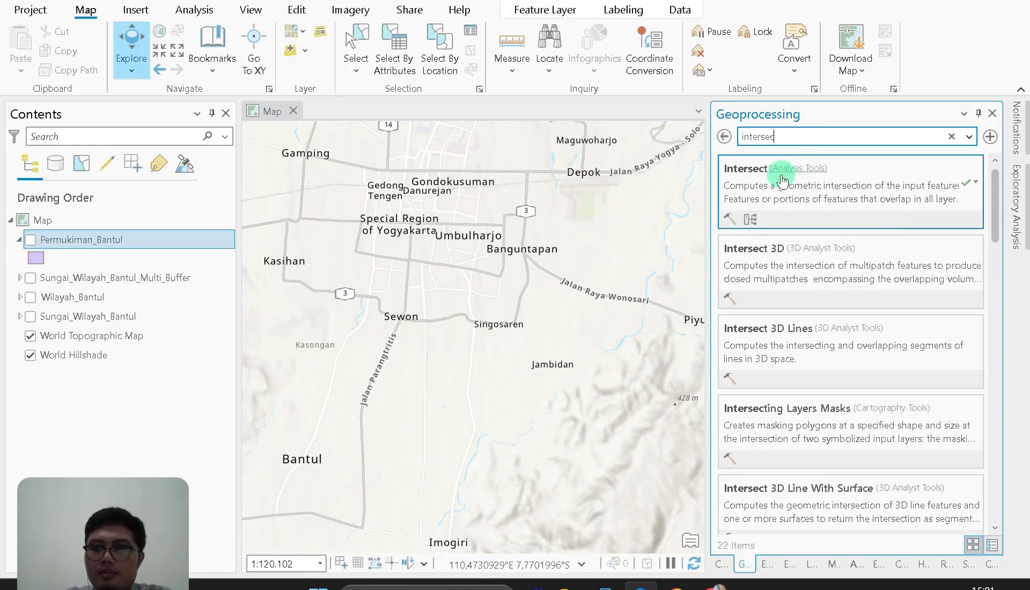
left_click(753, 179)
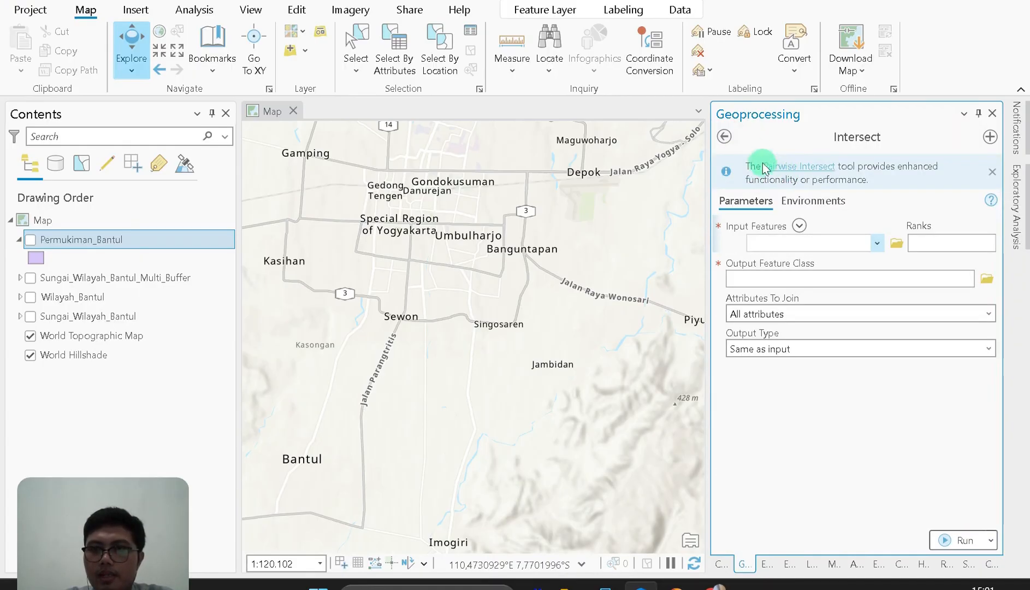
left_click(724, 136)
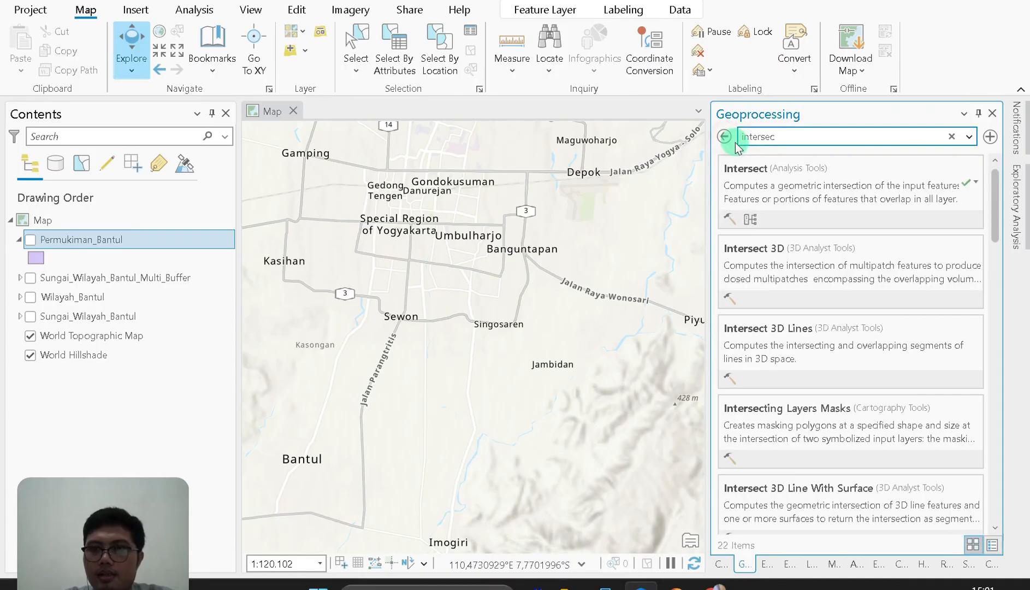
Open the Intersect tool from the Overlay toolset of Analysis Tools, collapsing the Extract toolset
left_click(788, 174)
scroll(819, 317, "down", 2)
scroll(821, 309, "up", 2)
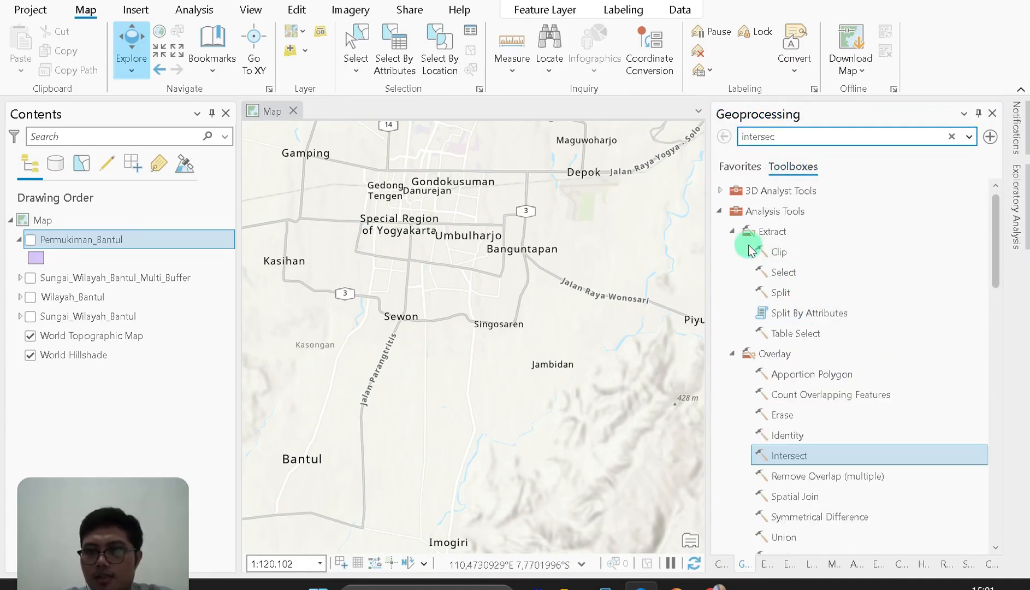
left_click(733, 233)
left_click(767, 215)
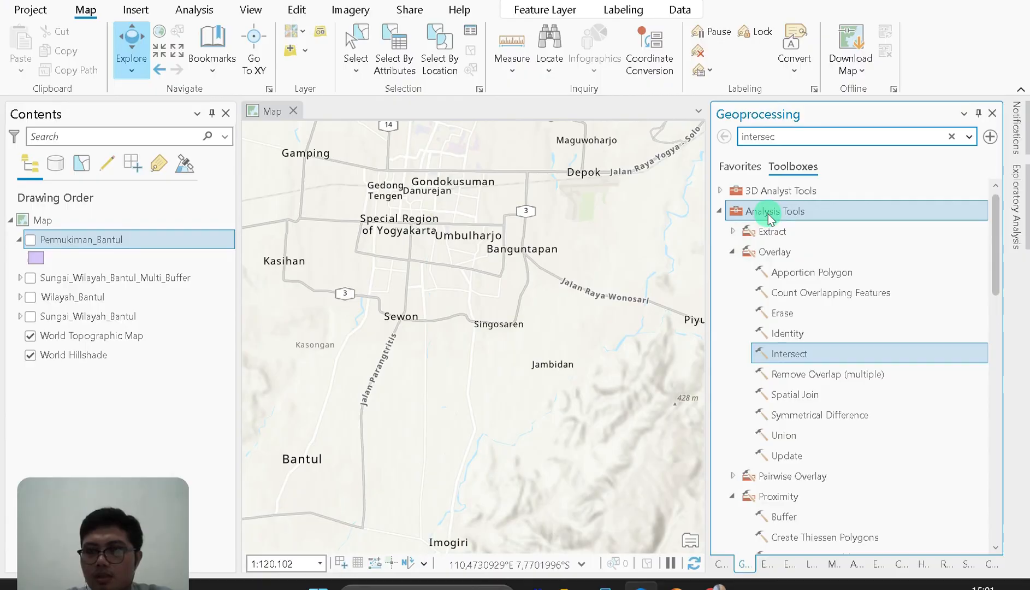
scroll(909, 224, "down", 6)
scroll(910, 226, "up", 3)
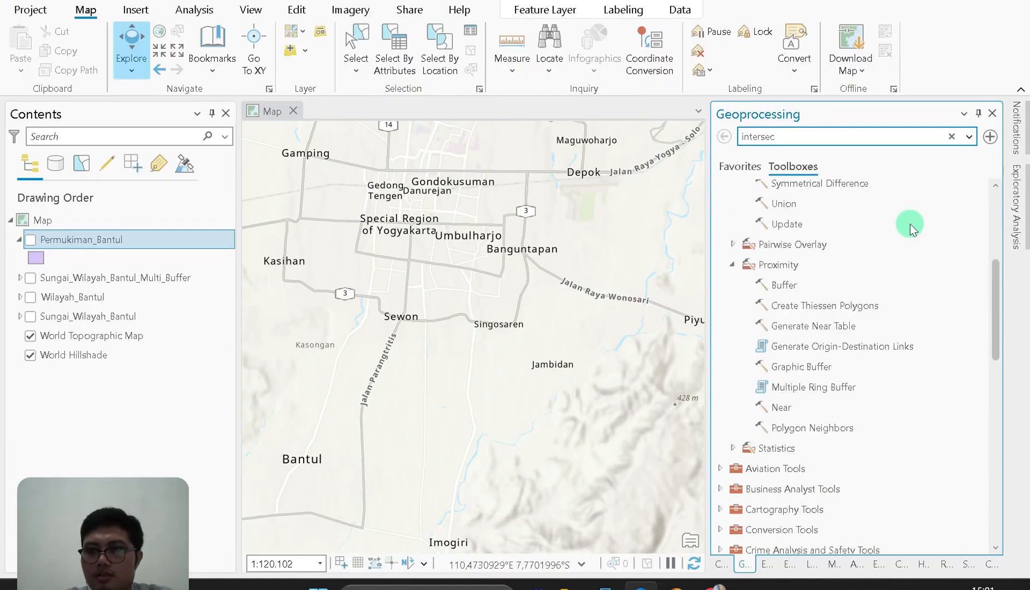
scroll(910, 228, "up", 3)
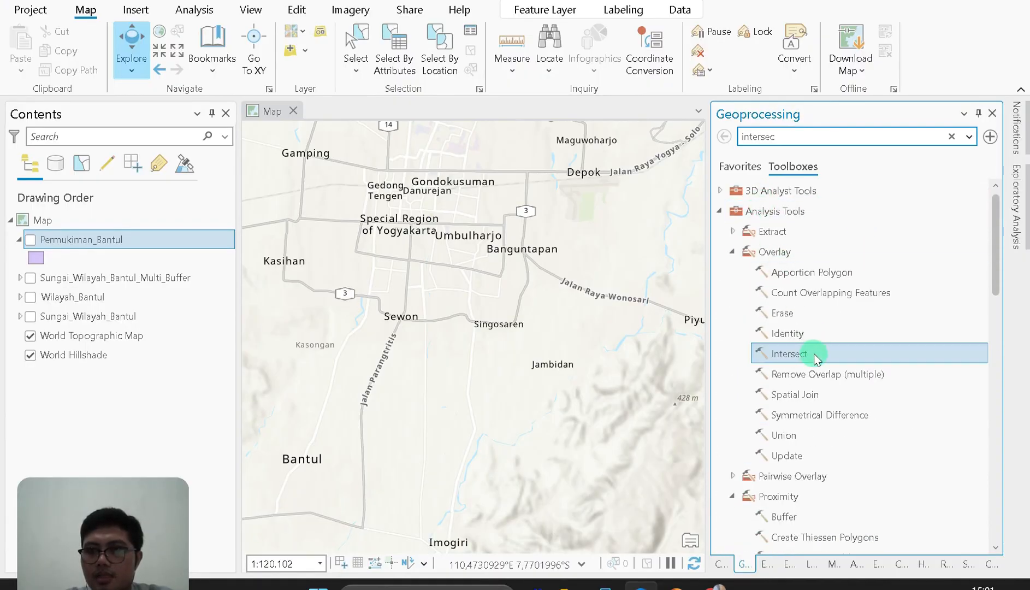
scroll(814, 353, "down", 1)
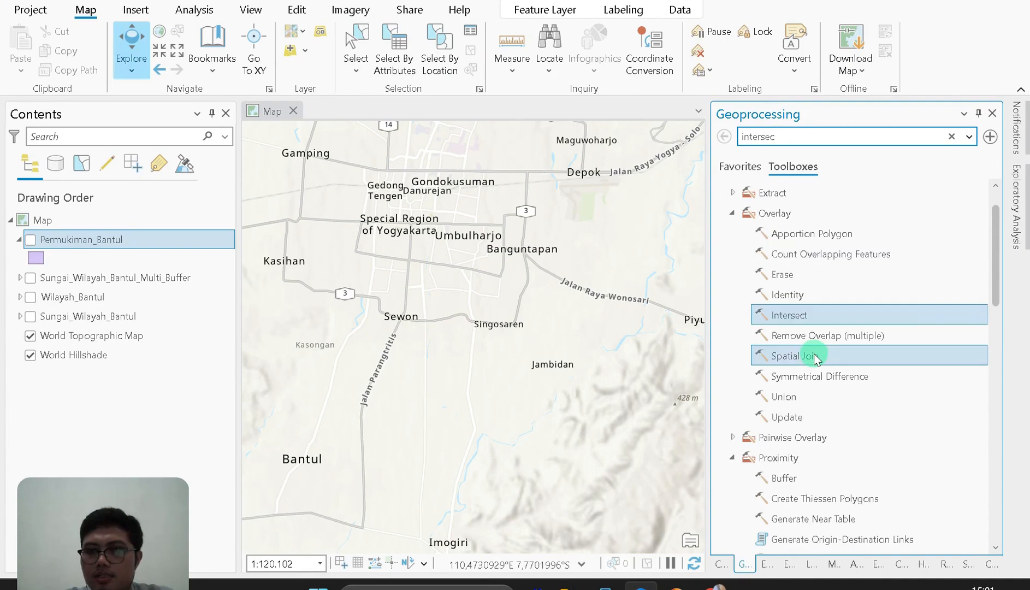
left_click(819, 322)
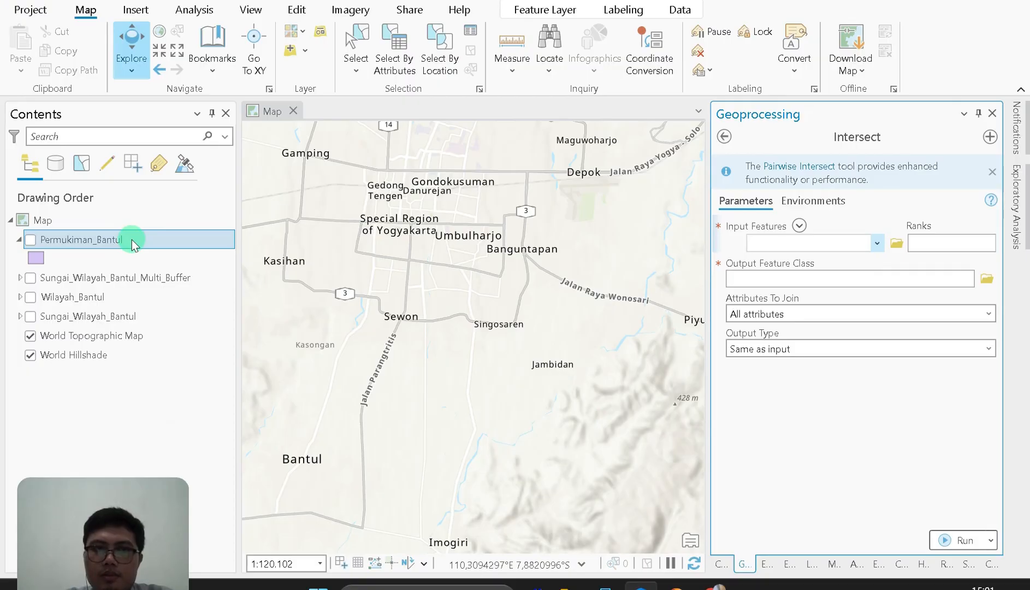
Set Sungai_Wilayah_Bantul_Multi_Buffer and Permukiman_Bantul as the input features of the Intersect tool
left_click(131, 317)
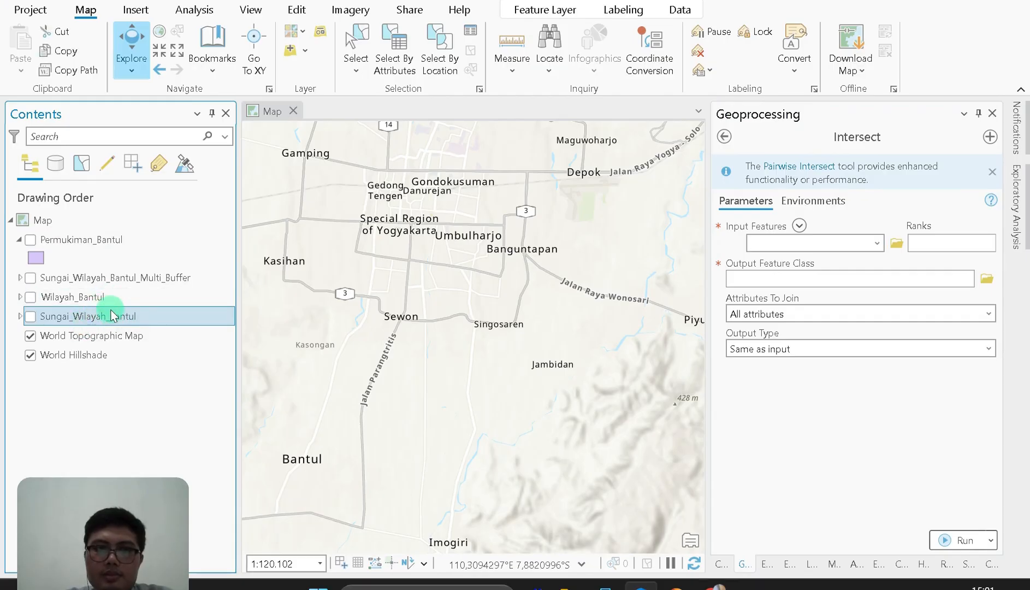
left_click_drag(115, 316, 776, 244)
left_click_drag(81, 245, 803, 264)
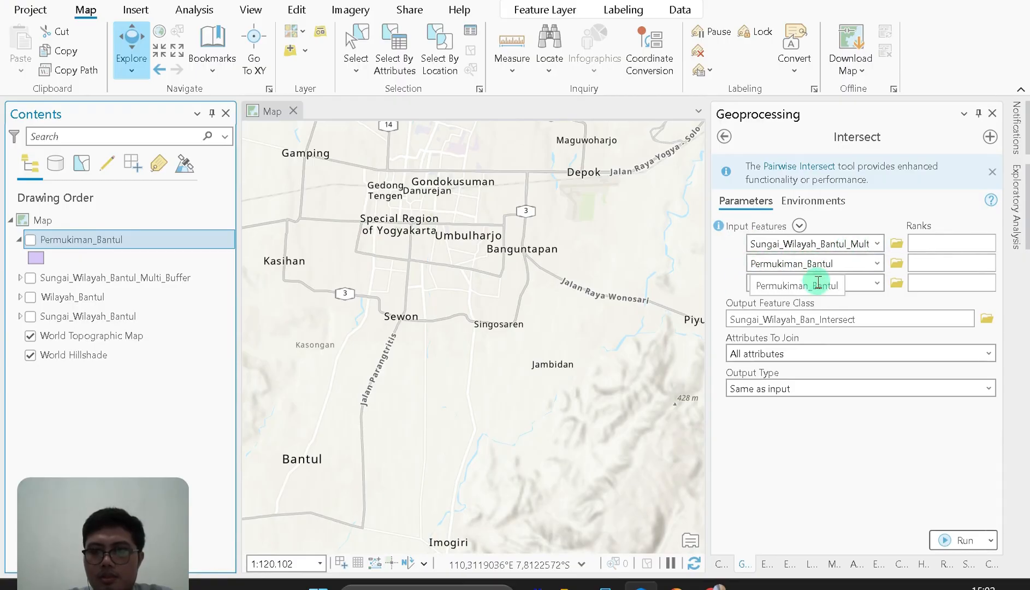
Name the output feature class Kerawan_Banjir1 in the project geodatabase and run the Intersect tool
left_click(873, 311)
left_click(855, 320)
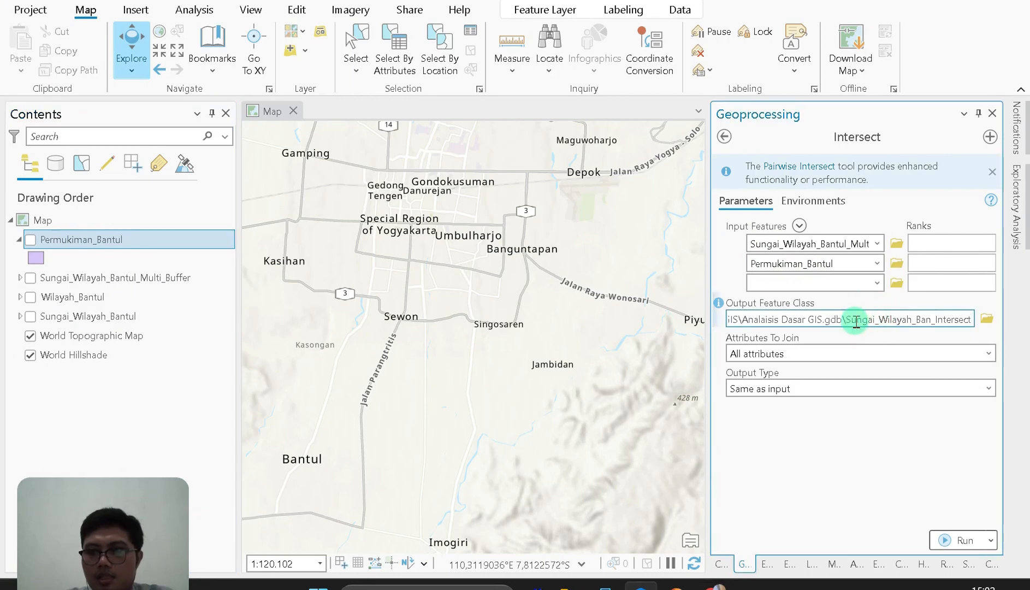
key("shift+End")
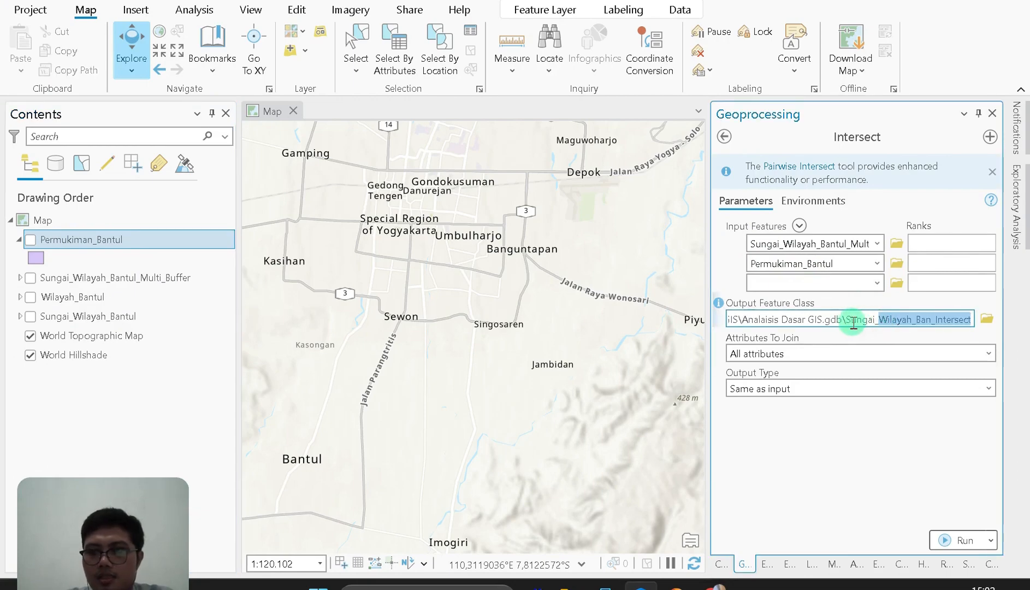
type("Kera")
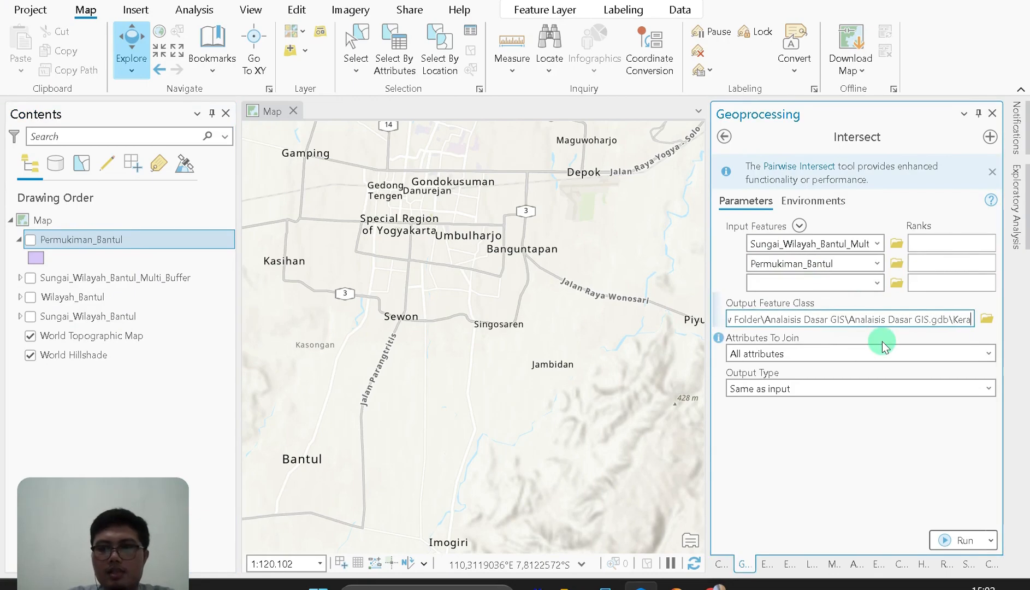
type("wan_Banj")
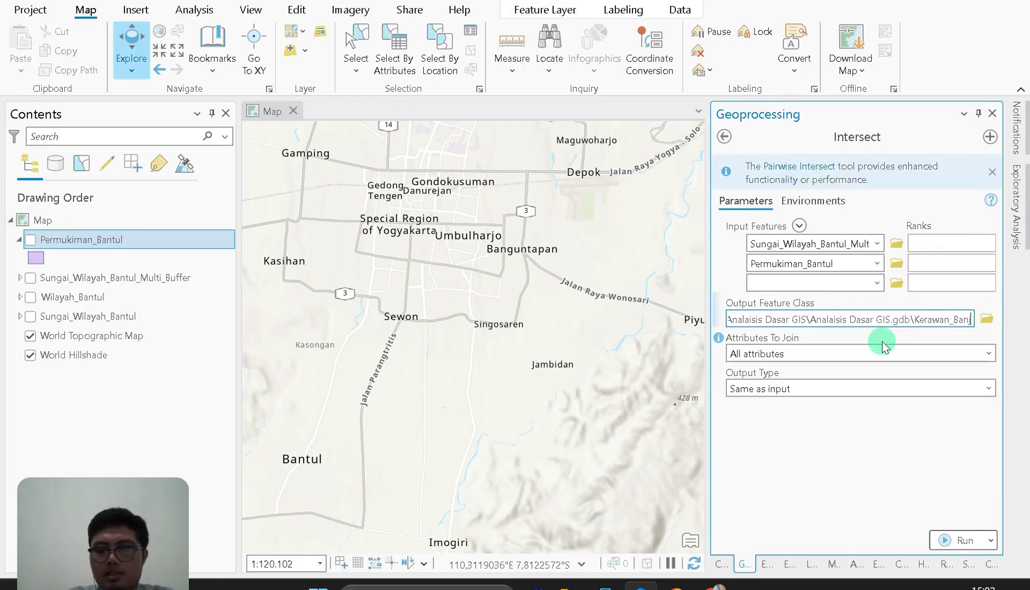
type("ir1")
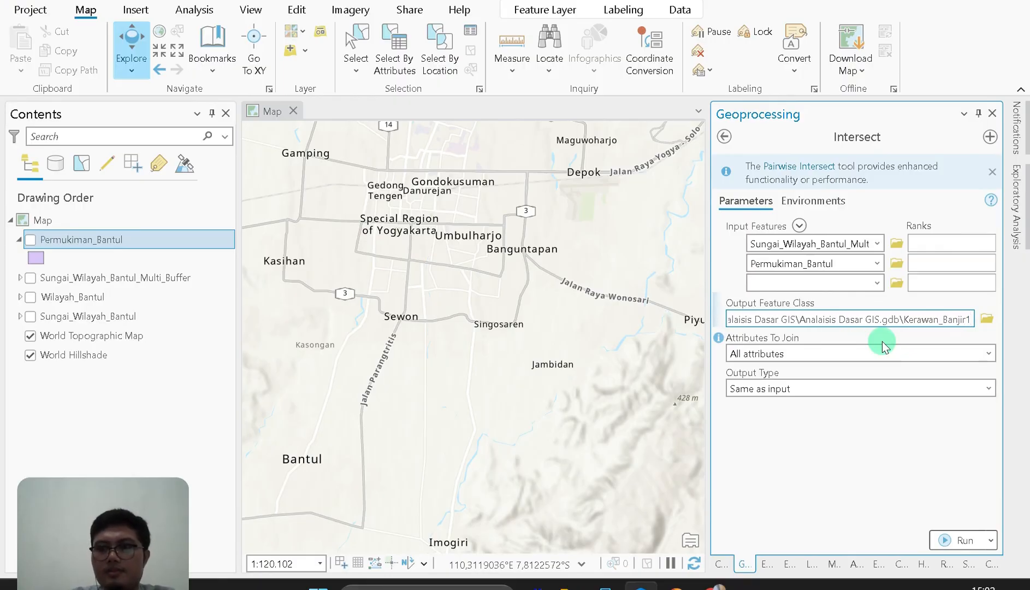
left_click(960, 539)
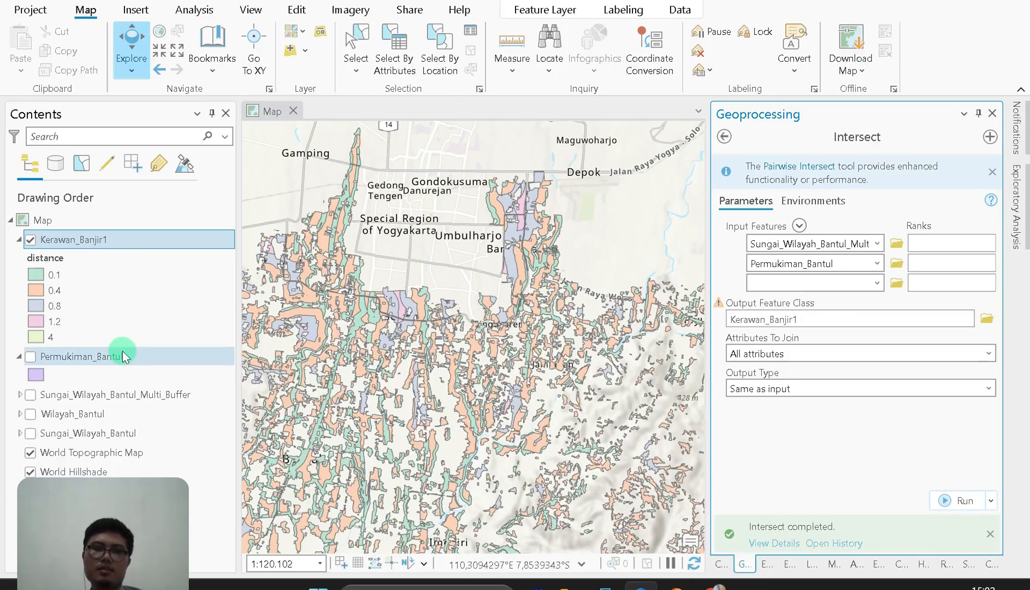
Open the attribute table of Kerawan_Banjir1 and examine its records and the Kelas, Keterangan and Catatan fields
right_click(130, 234)
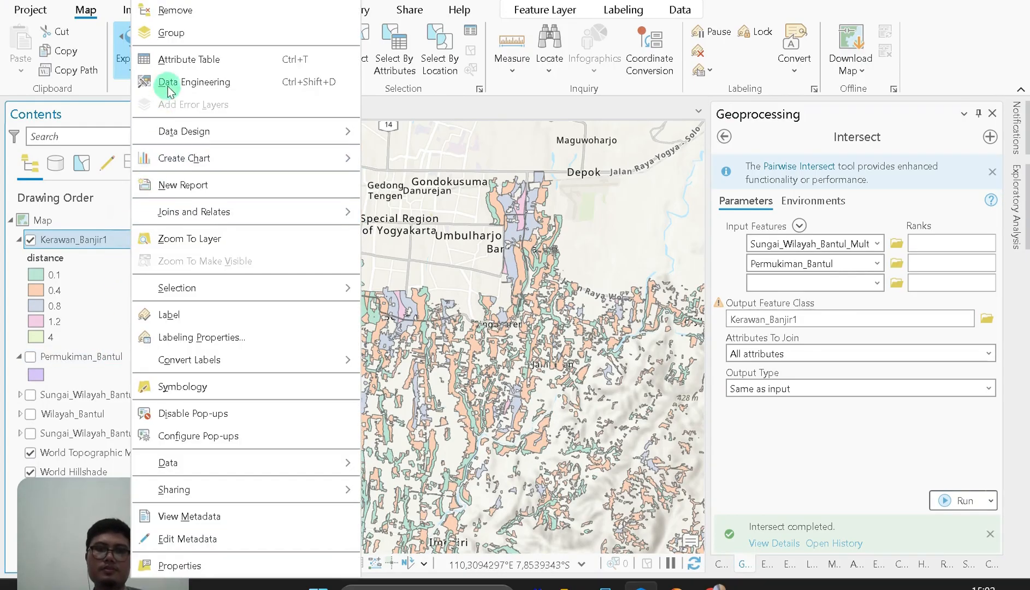
left_click(172, 59)
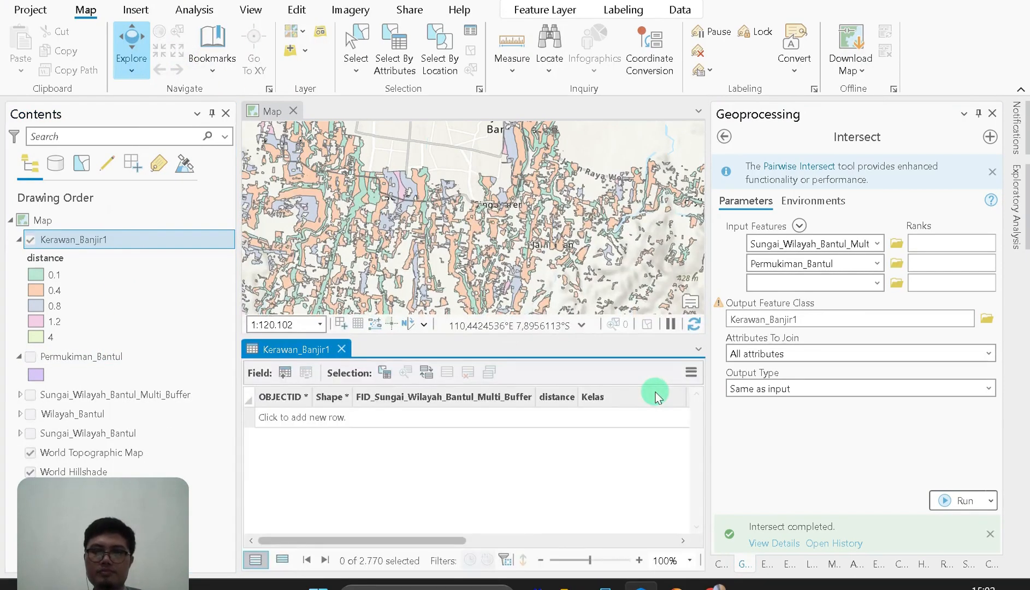
left_click_drag(443, 540, 677, 548)
scroll(573, 467, "down", 8)
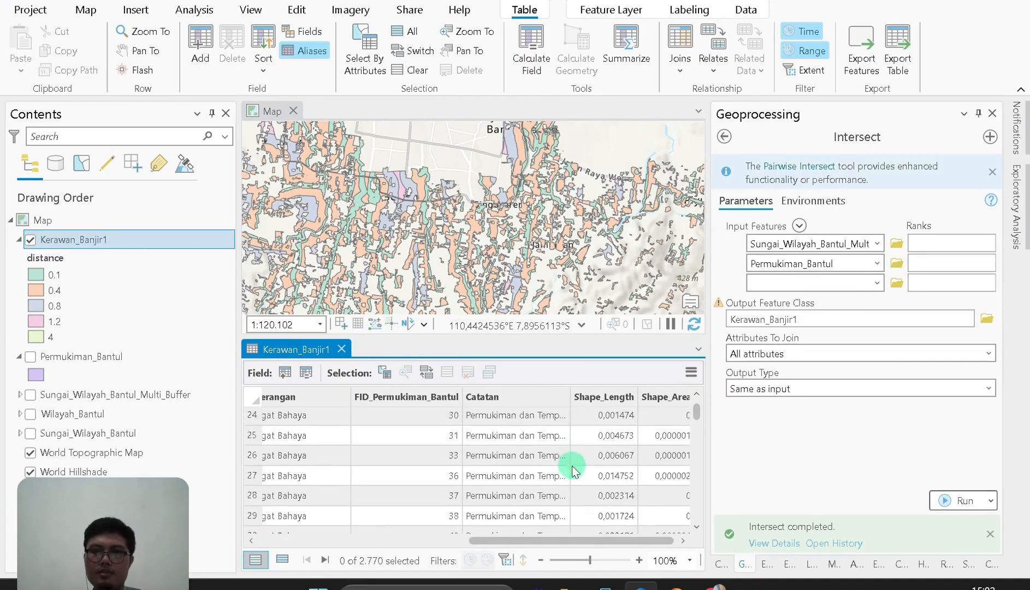
scroll(572, 468, "down", 8)
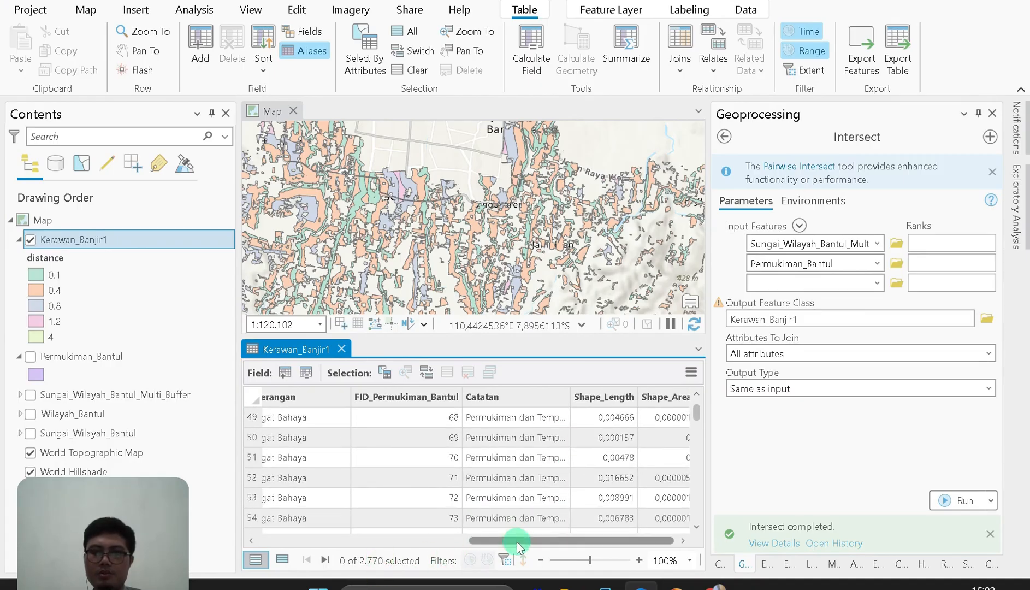
left_click_drag(516, 542, 370, 534)
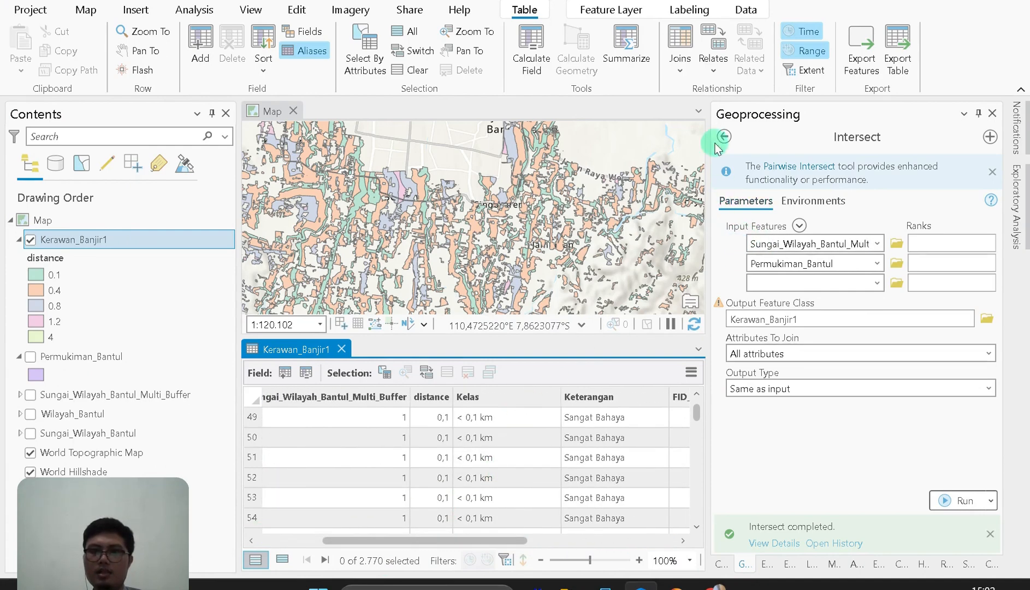
Symbolize the Kerawan_Banjir1 layer with unique values based on the Kelas field
left_click(730, 136)
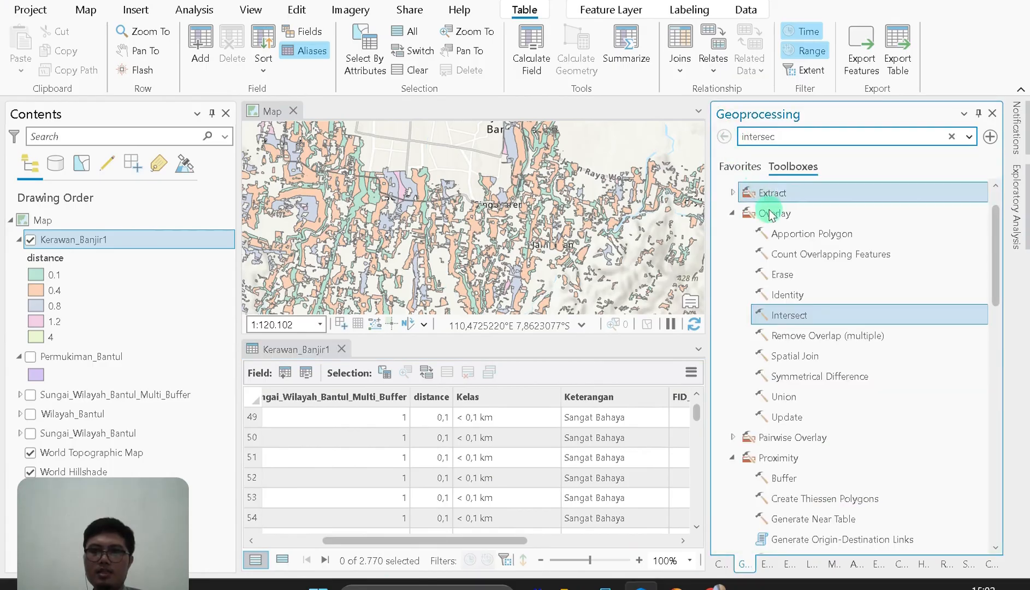
right_click(191, 243)
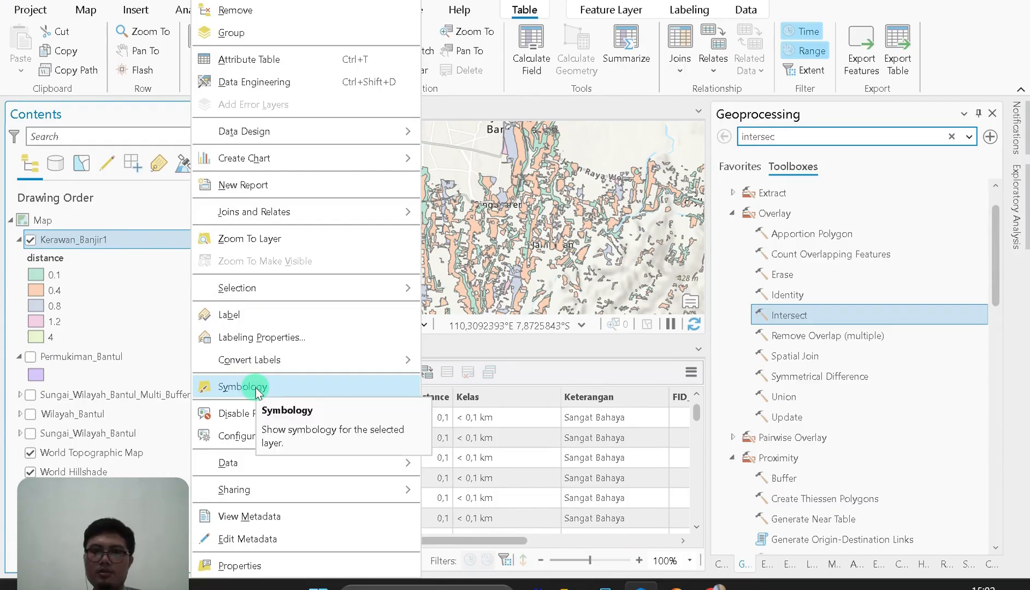
left_click(302, 388)
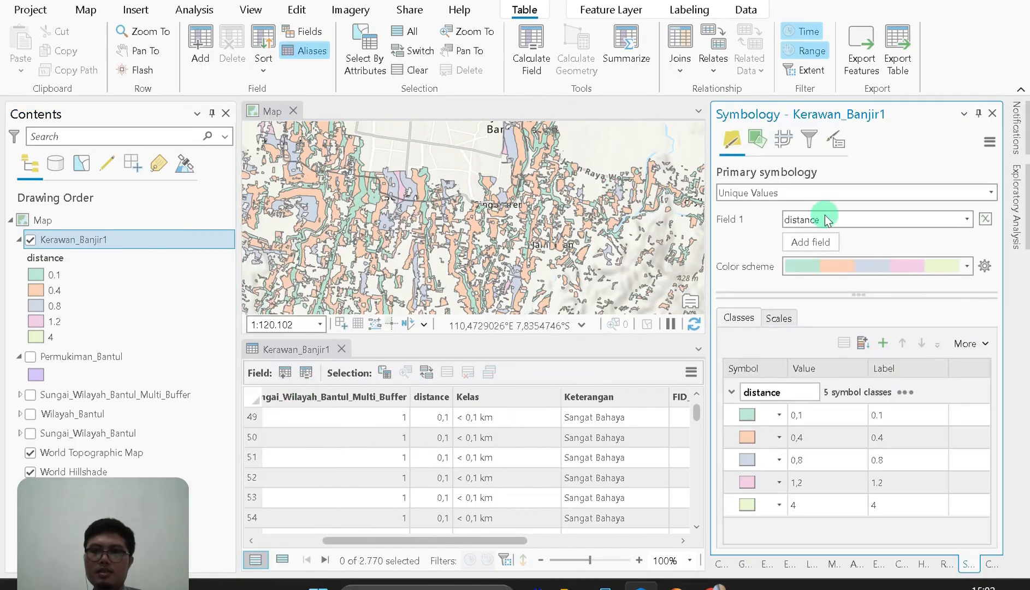
left_click(825, 217)
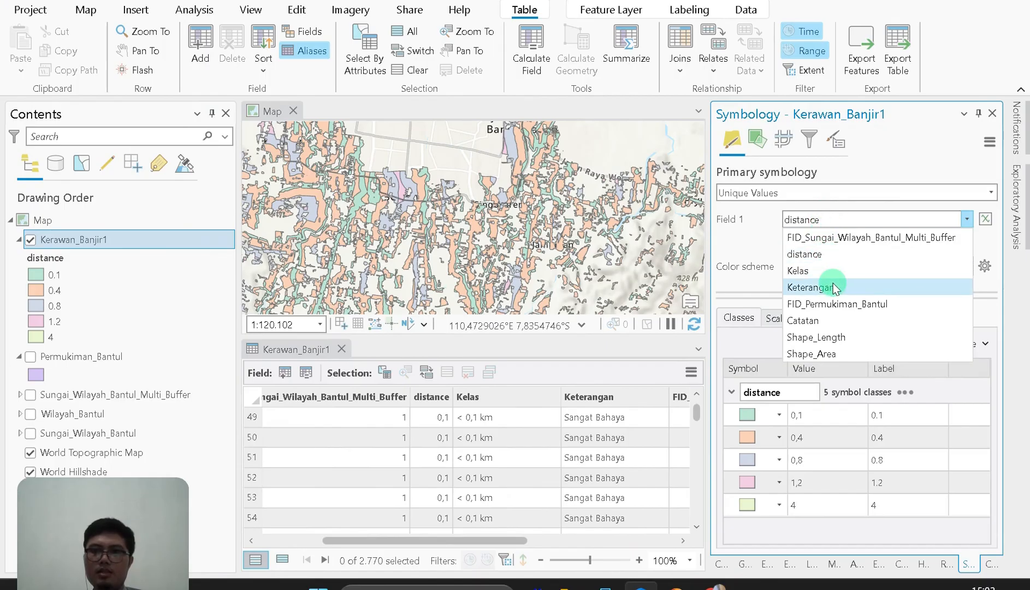
right_click(80, 239)
left_click(173, 389)
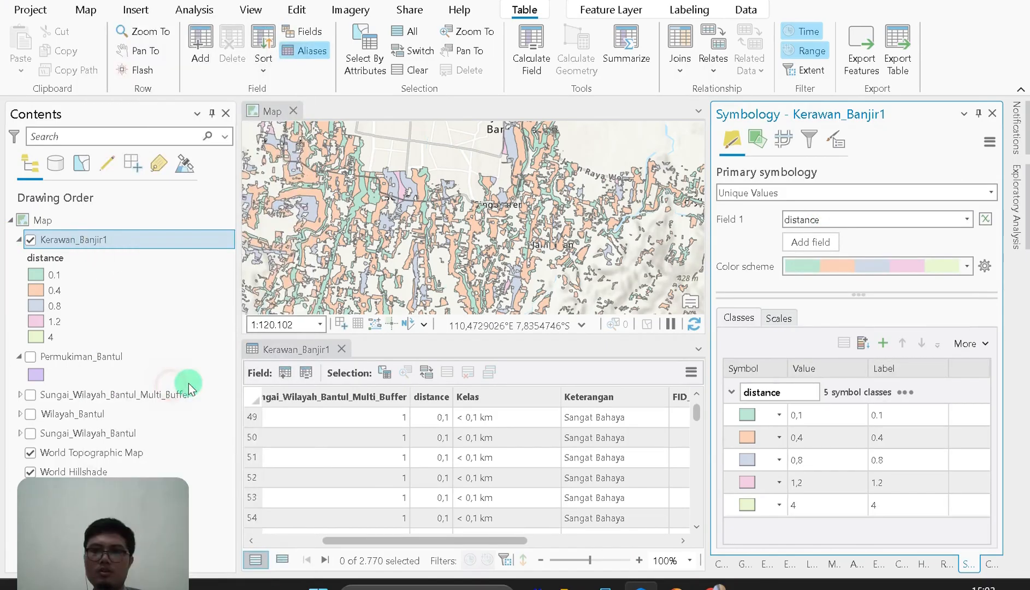
left_click(799, 219)
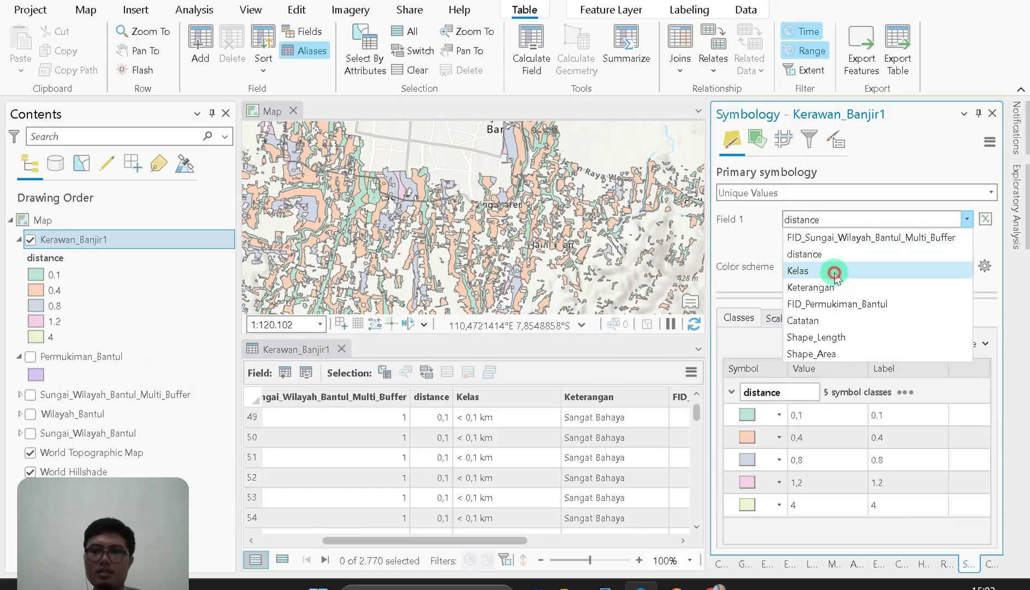
left_click(834, 271)
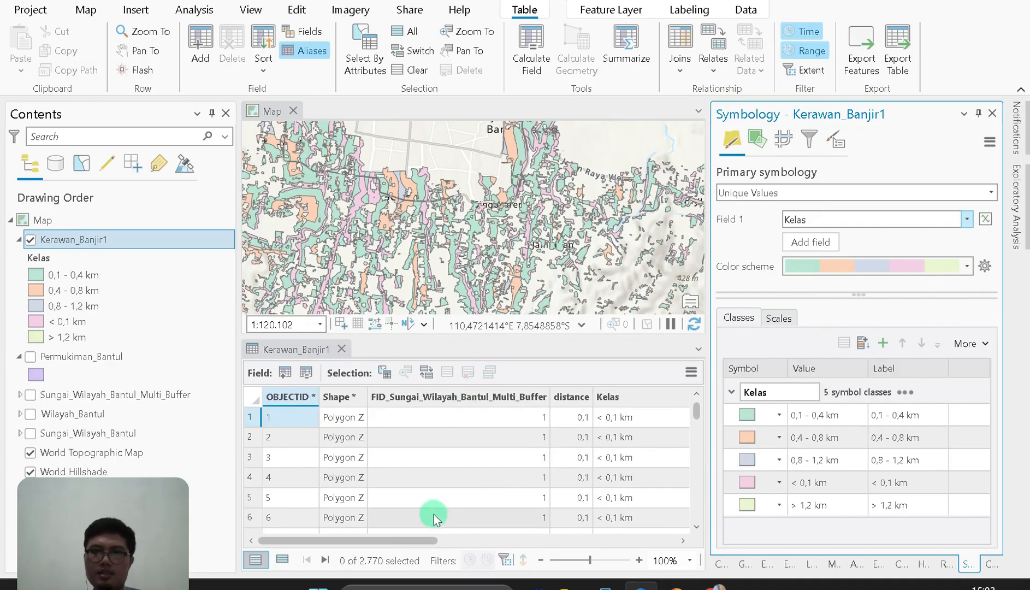
Examine the distance, Kelas and Keterangan values across the records of the Kerawan_Banjir1 attribute table
scroll(464, 471, "down", 6)
left_click(398, 538)
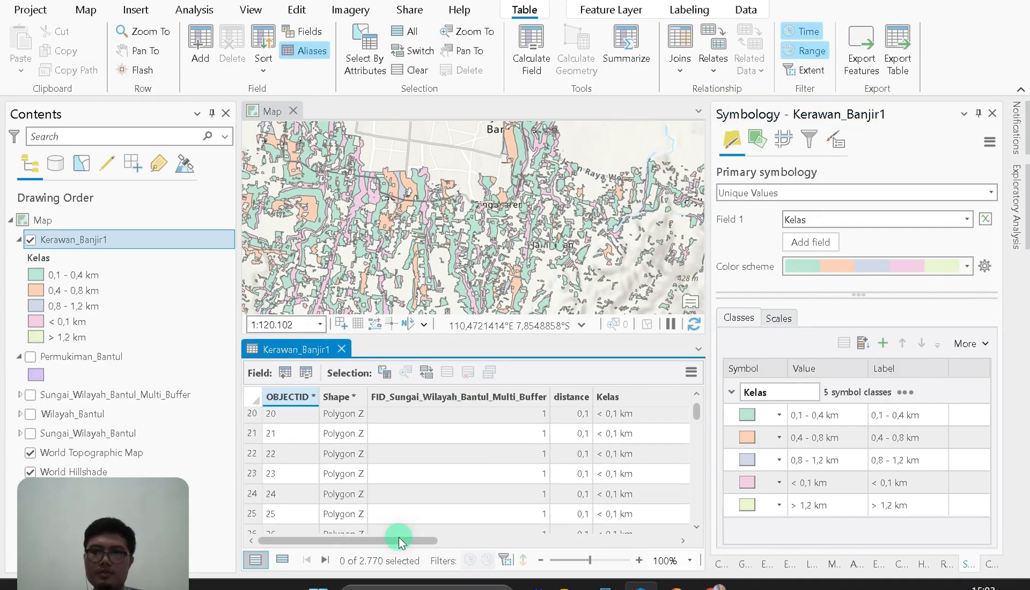
left_click_drag(396, 540, 472, 540)
scroll(471, 451, "up", 6)
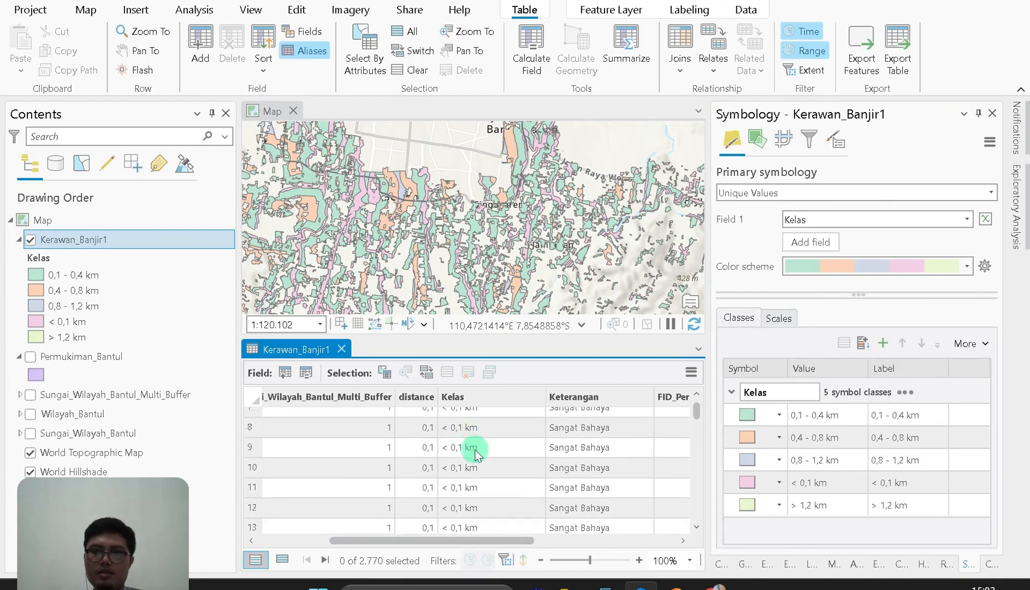
scroll(449, 429, "down", 10)
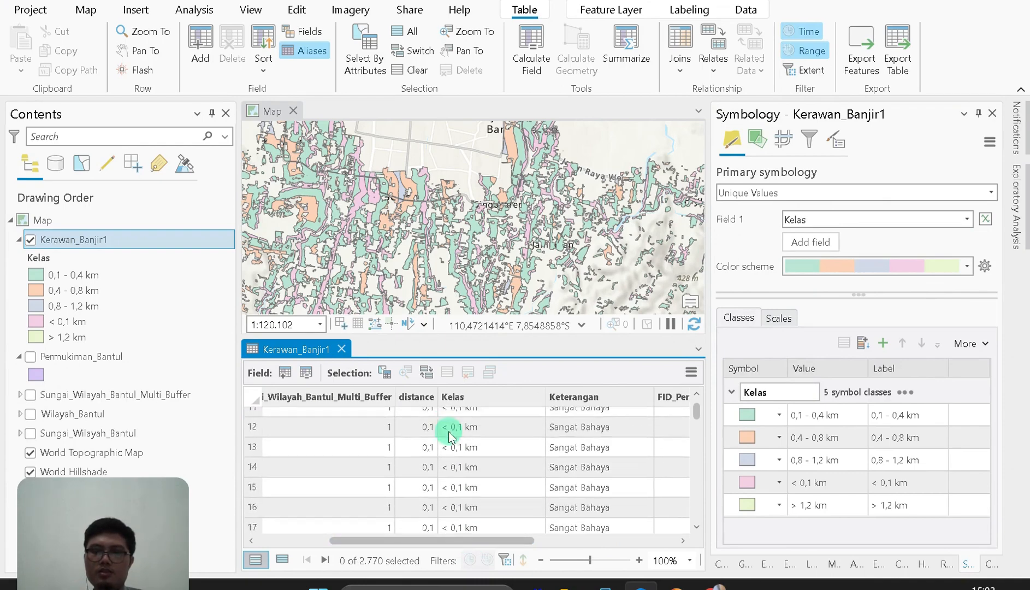
scroll(499, 471, "down", 20)
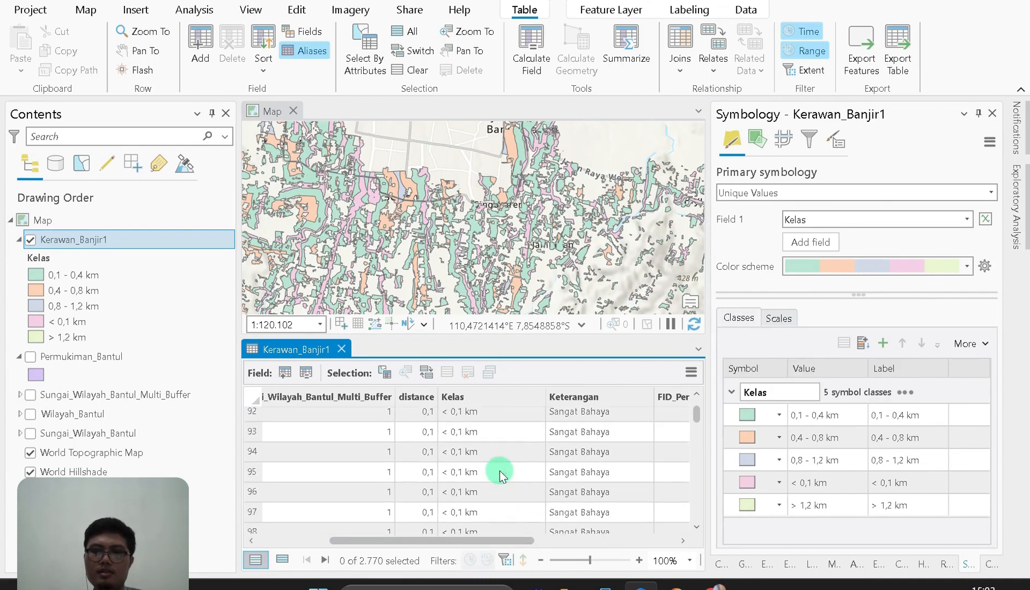
scroll(499, 470, "down", 5)
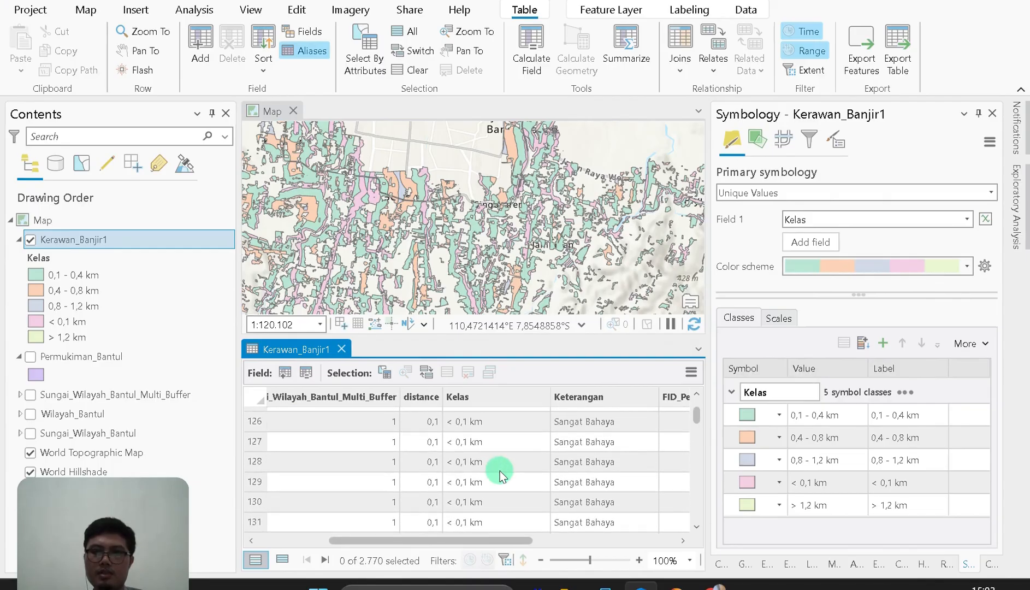
scroll(510, 461, "down", 8)
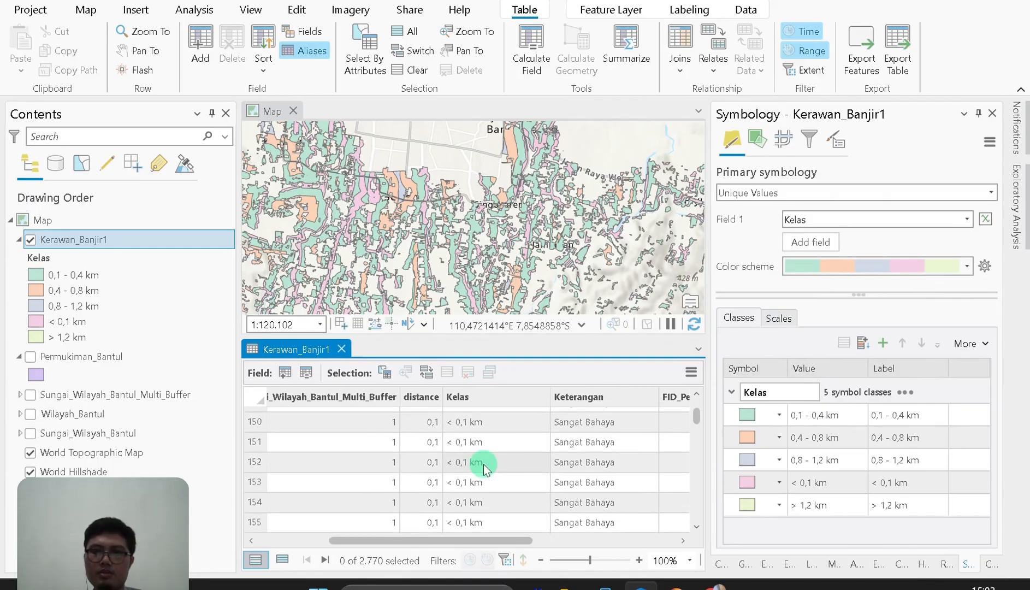
scroll(517, 463, "up", 12)
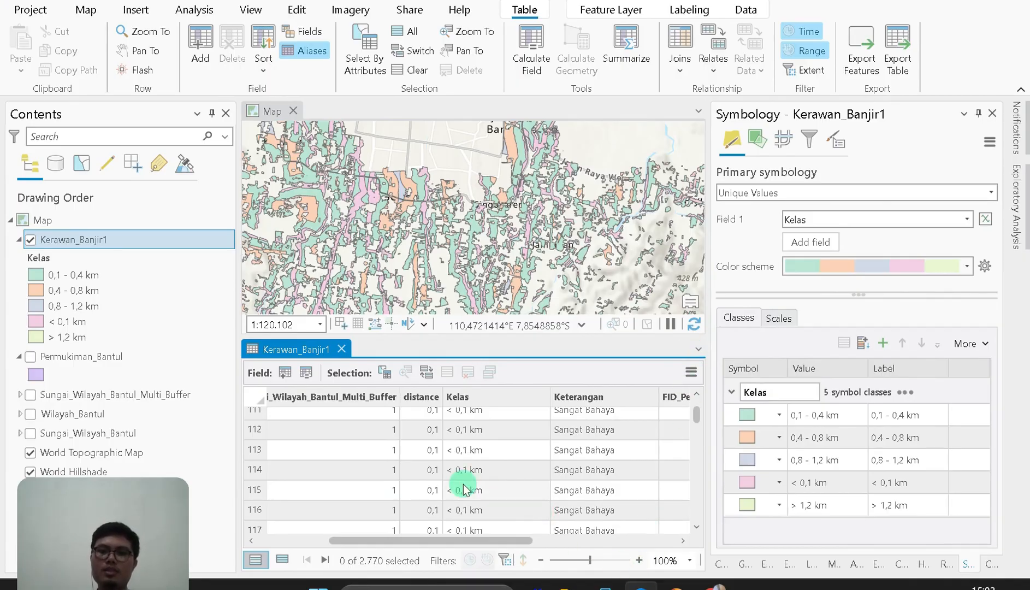
Search the geoprocessing tools for "dissl" and open the Dissolve tool from Data Management Tools
left_click(742, 565)
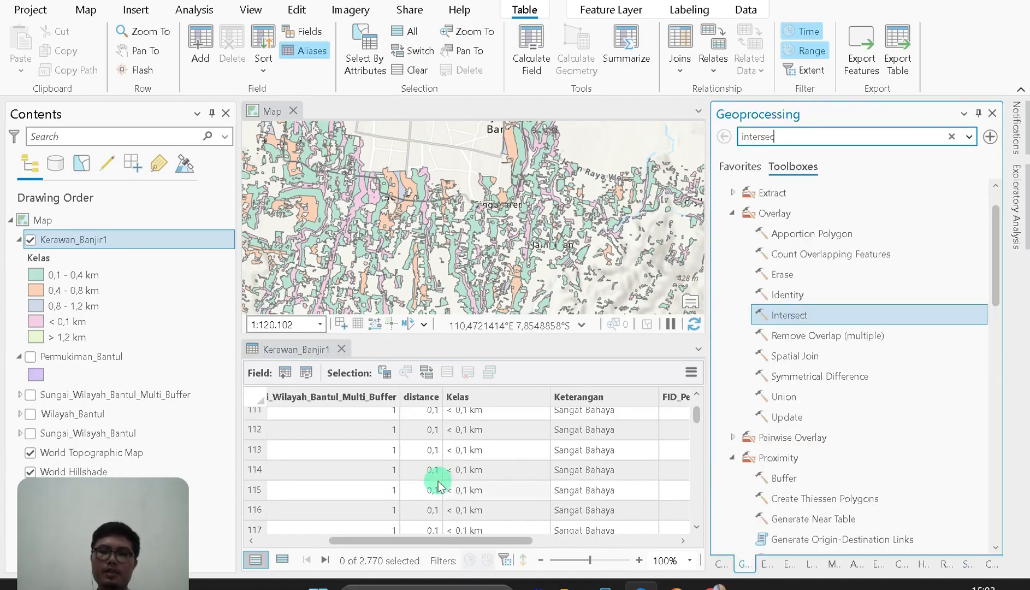
scroll(475, 460, "down", 6)
left_click_drag(698, 415, 697, 475)
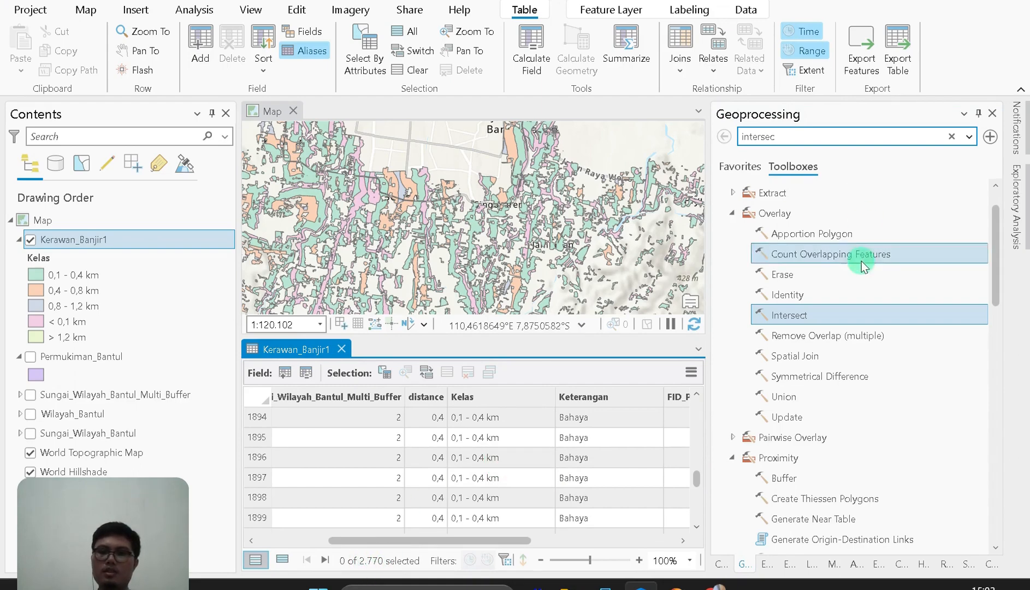
left_click(789, 139)
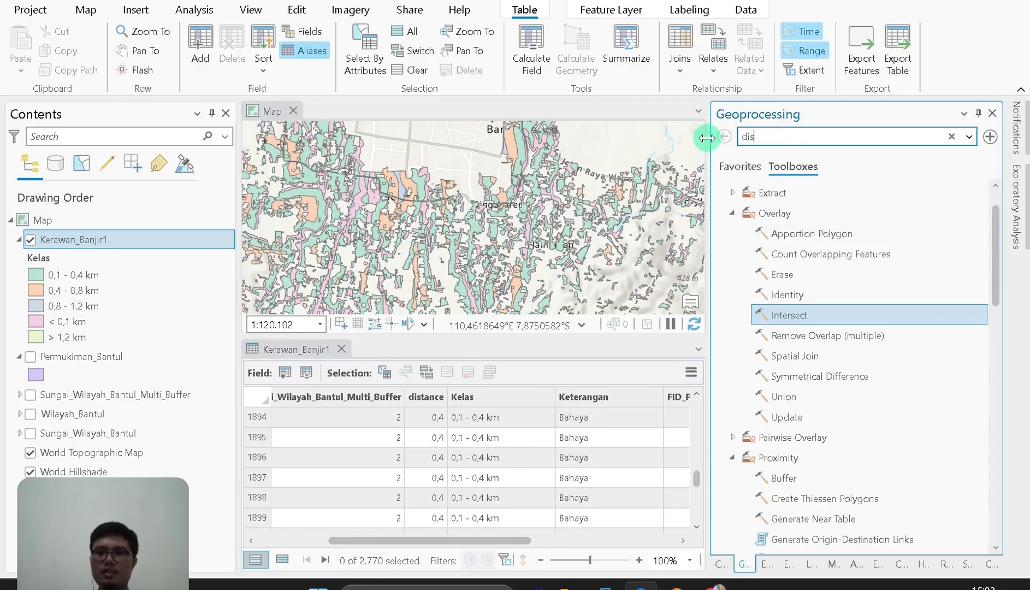
type("dissl")
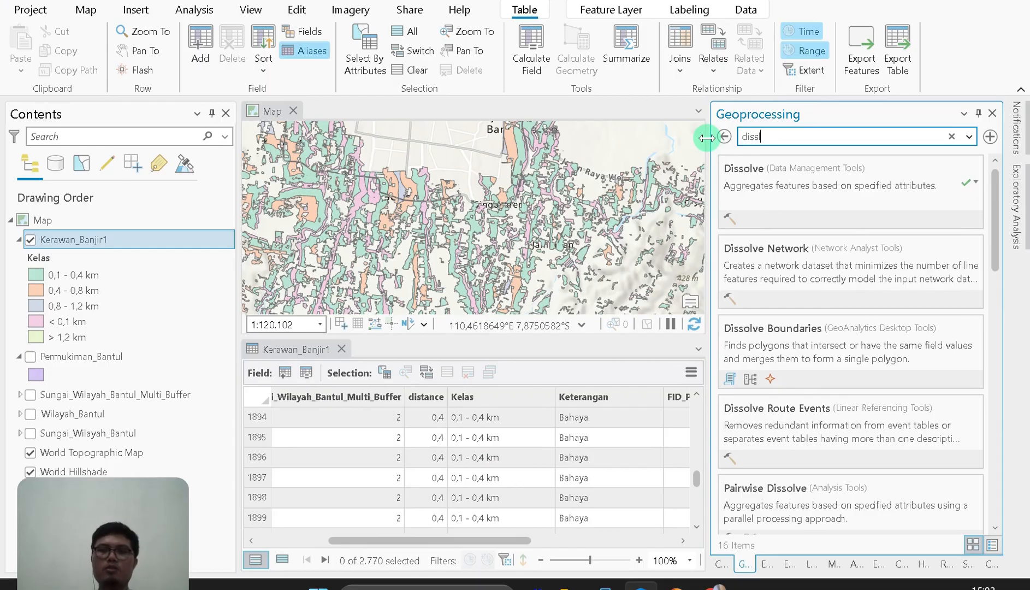
left_click(801, 176)
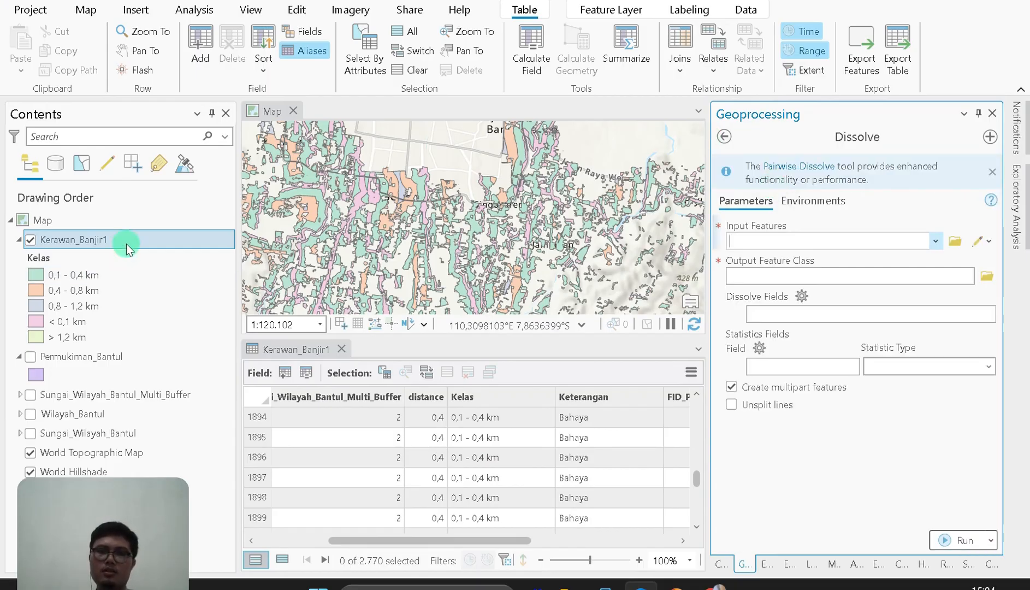
Set Kerawan_Banjir1 as the input features of the Dissolve tool, with Kelas and Keterangan as the dissolve fields
left_click_drag(126, 243, 767, 252)
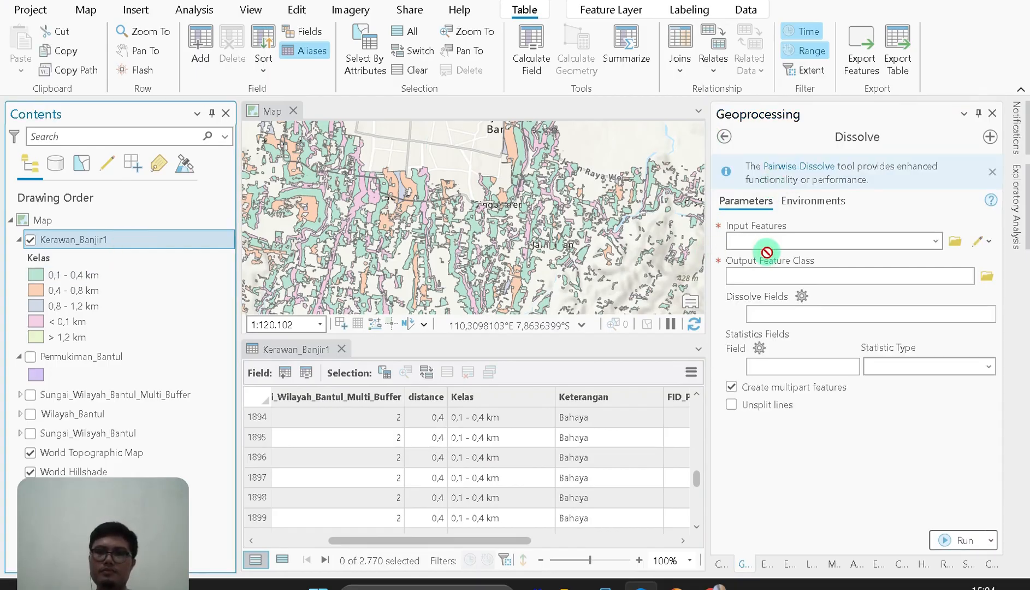
left_click(936, 239)
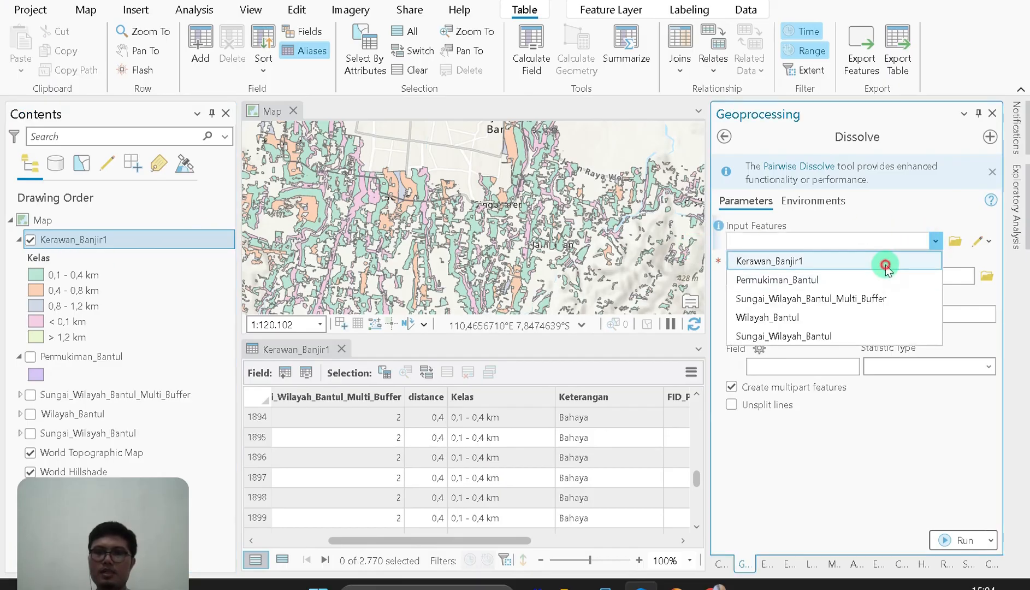
left_click(885, 264)
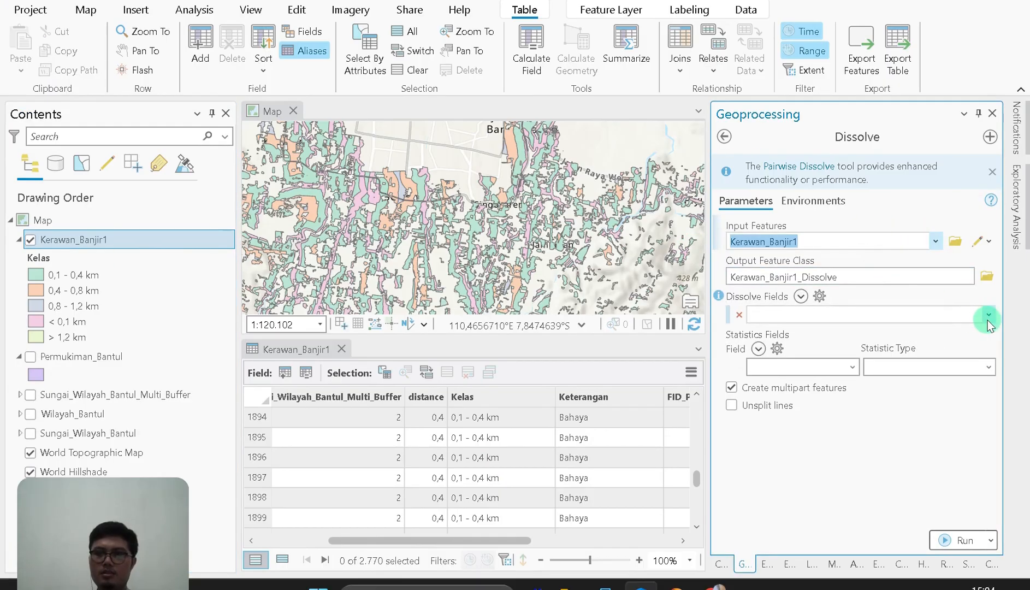
left_click(989, 316)
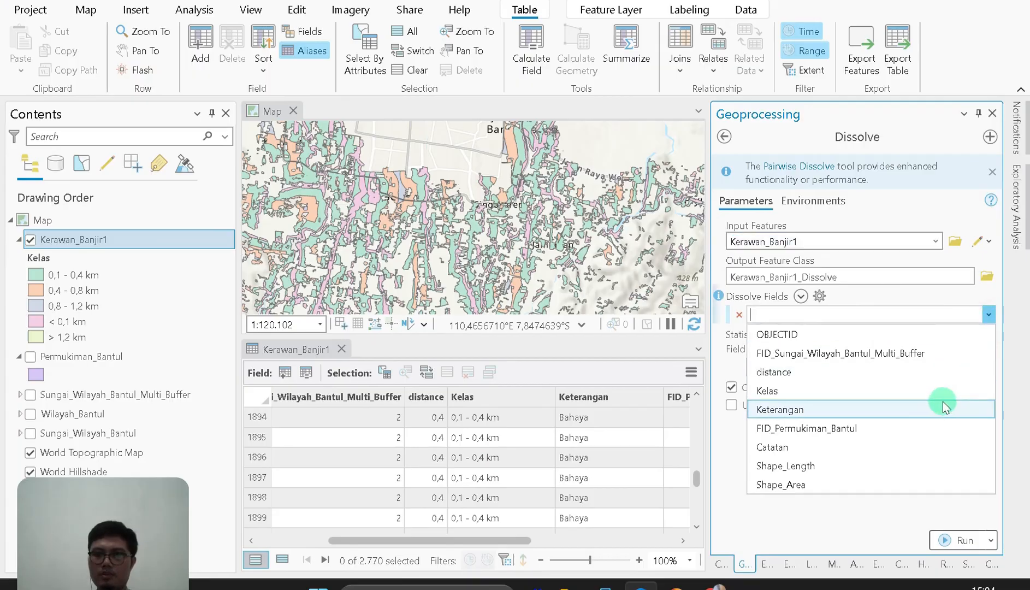
left_click(944, 390)
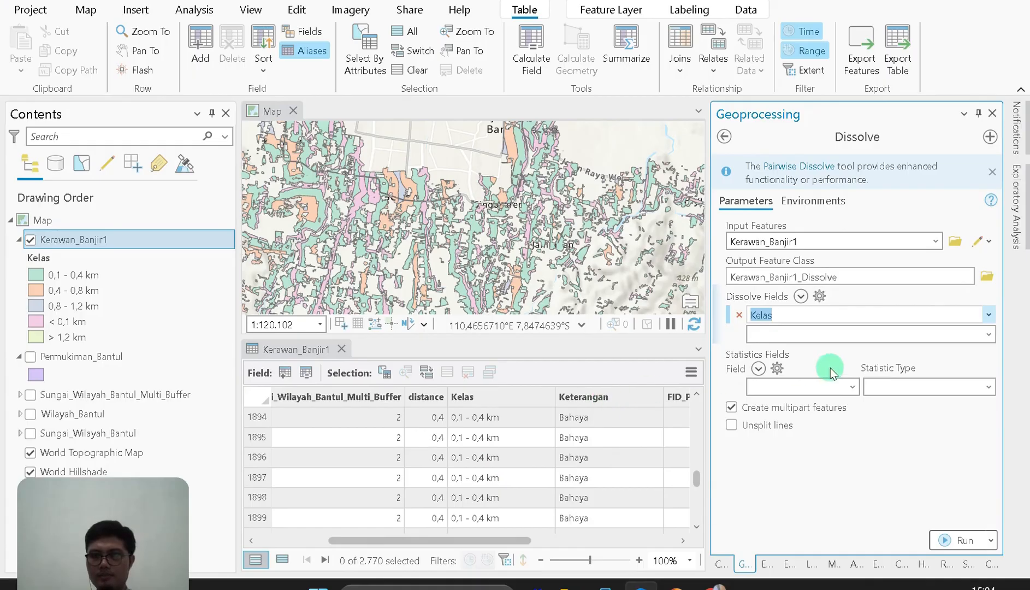
left_click(988, 335)
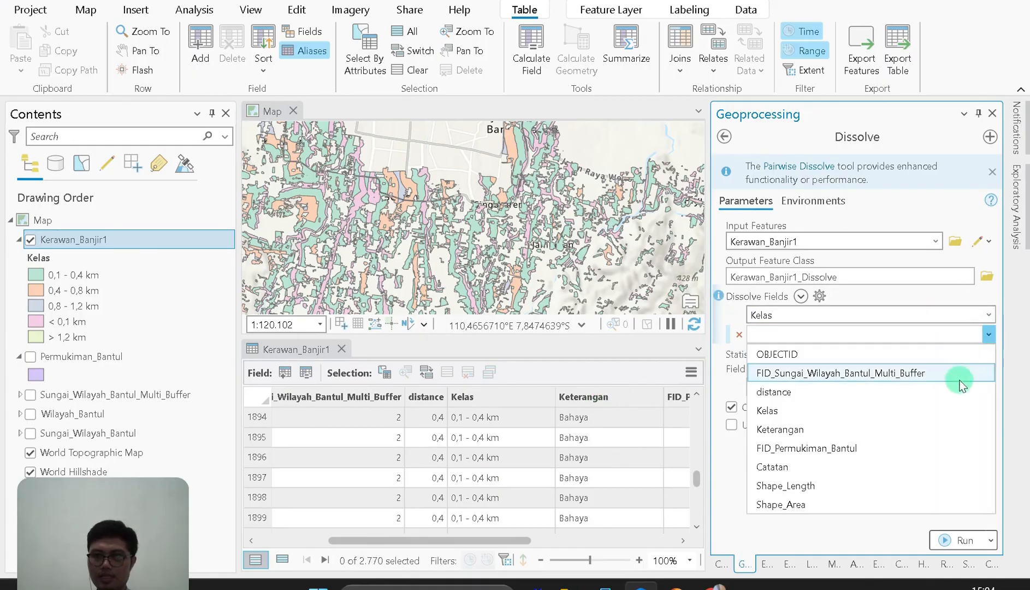
left_click(957, 429)
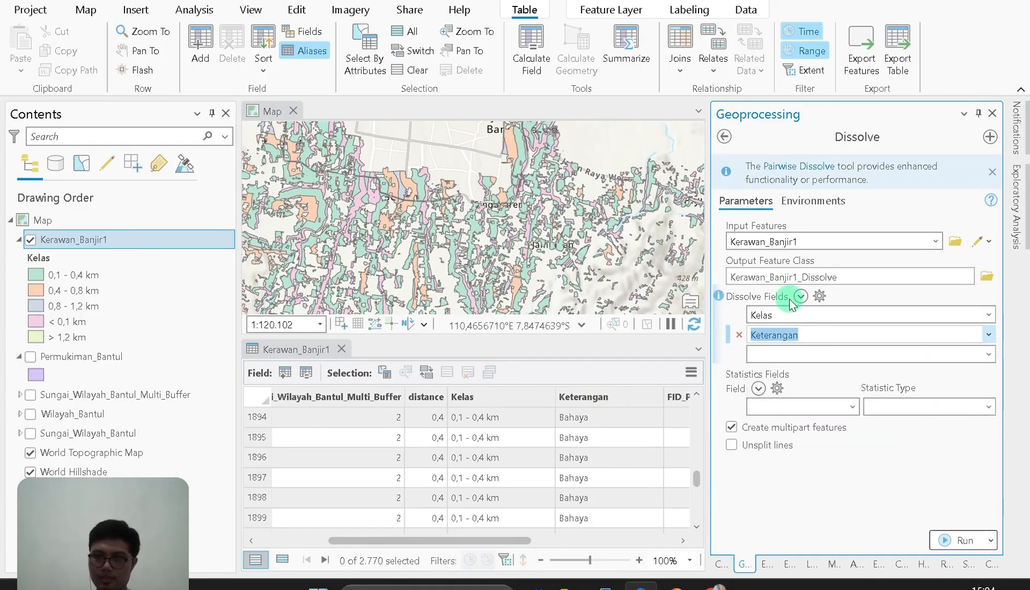
left_click(890, 473)
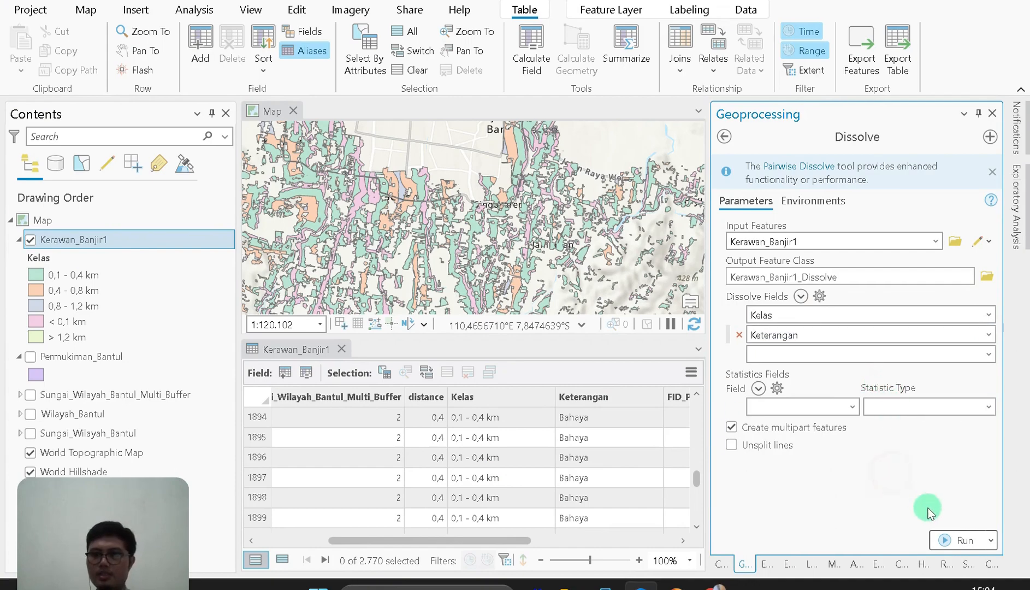
Run the Dissolve tool and turn off the visibility of the original Kerawan_Banjir1 layer
left_click(956, 538)
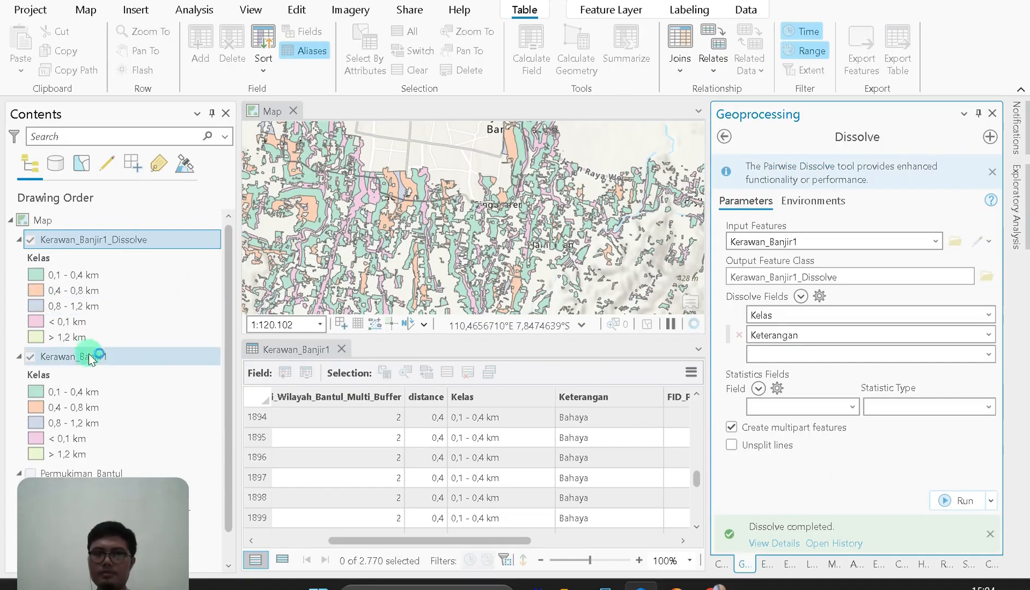
left_click(58, 357)
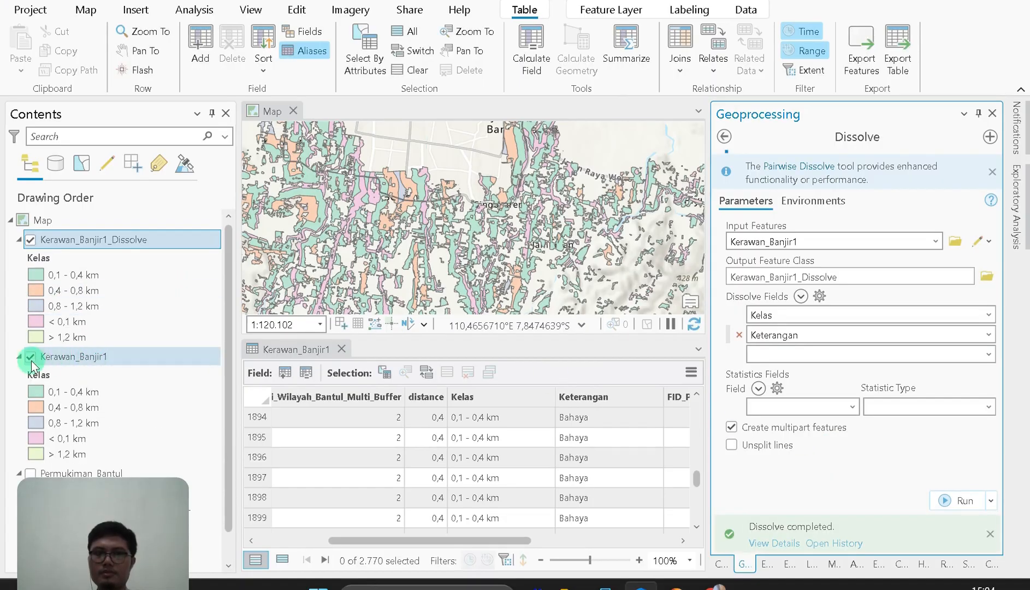
left_click(30, 356)
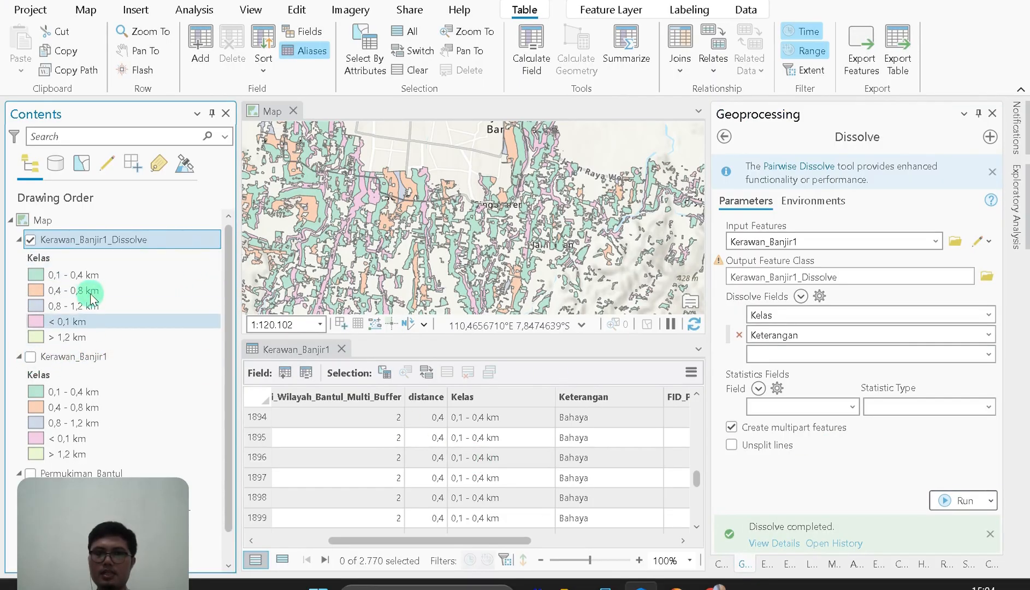
Close the Kerawan_Banjir1 table and open the attribute table of Kerawan_Banjir1_Dissolve to view all its fields
left_click(341, 348)
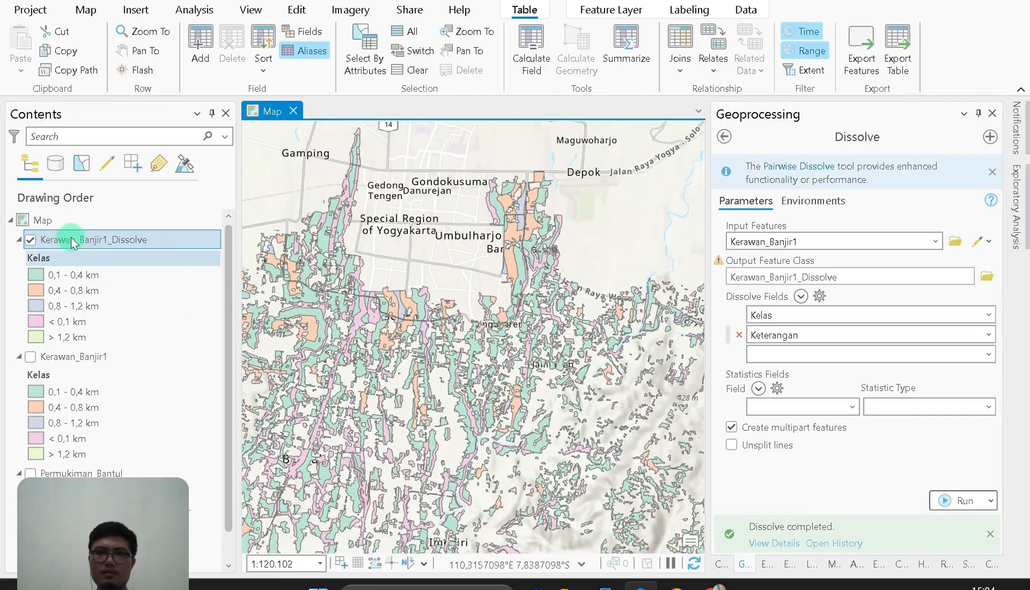
right_click(74, 240)
left_click(144, 65)
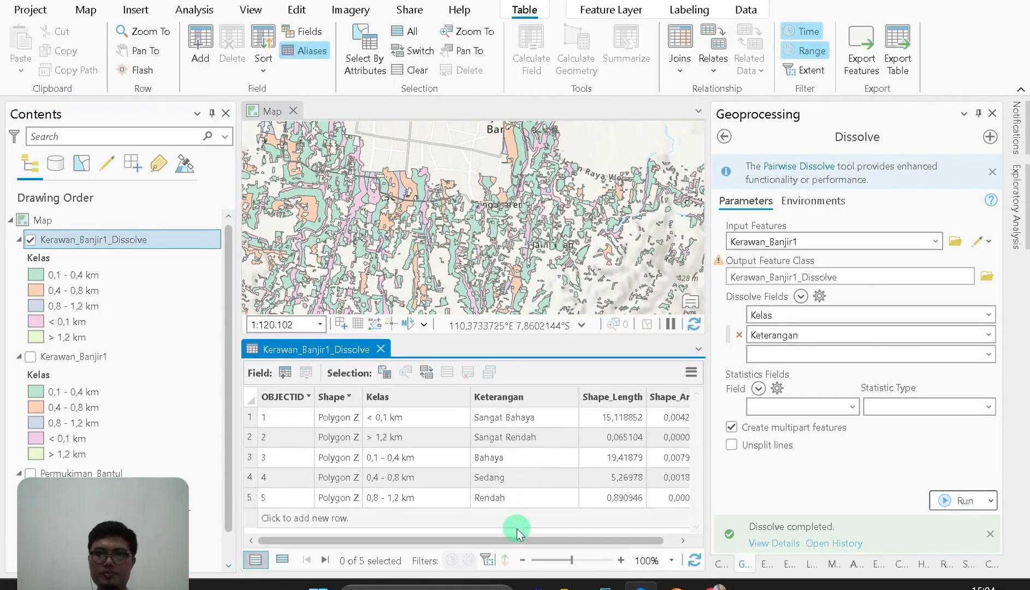
left_click_drag(511, 541, 633, 544)
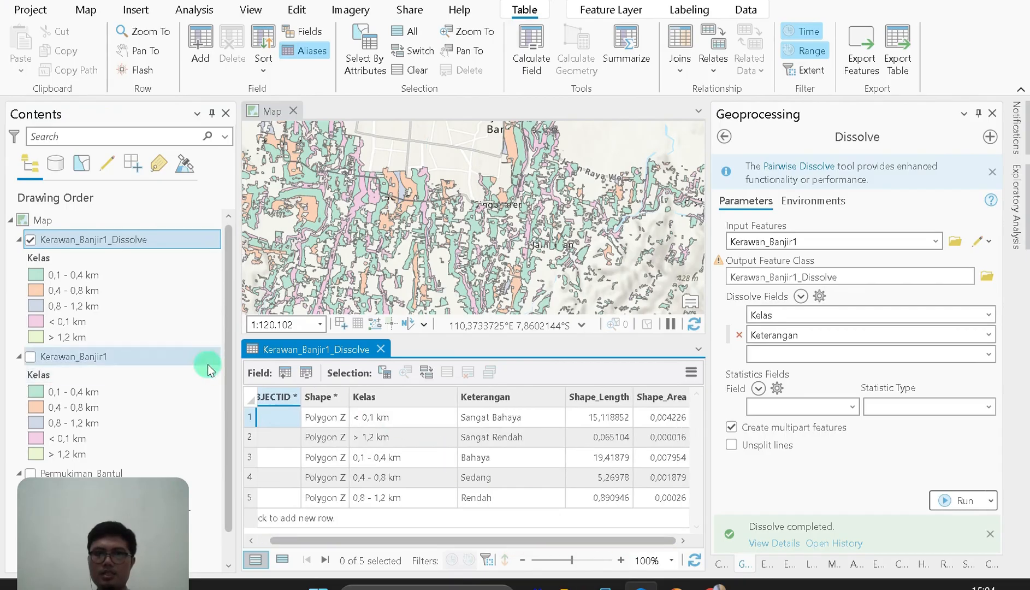
Highlight the < 0,1 km record on the map, collapse the Kerawan_Banjir1 legend, and compare the dissolved classes with their Keterangan values
left_click(250, 418)
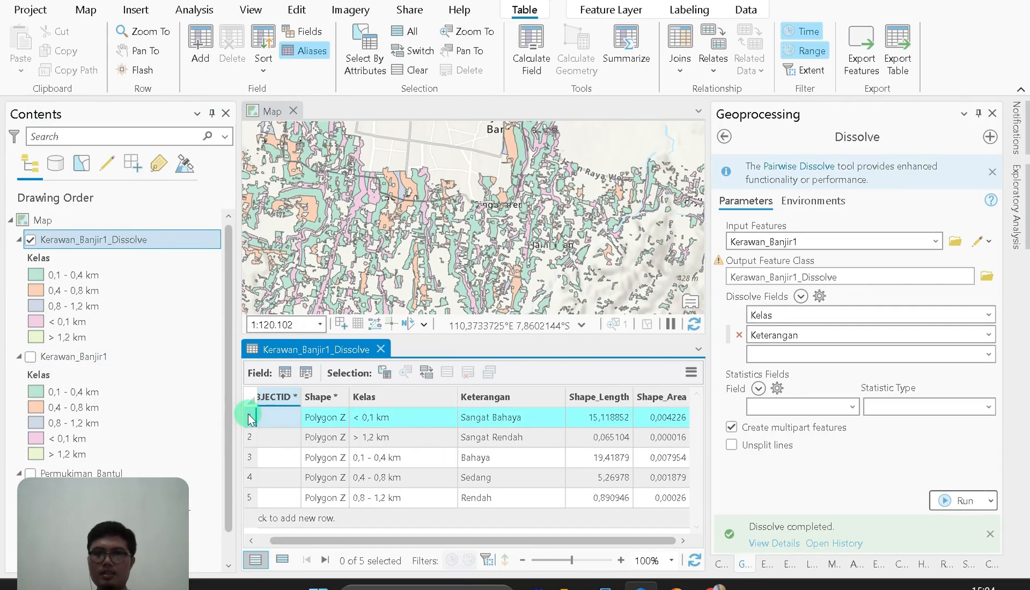
scroll(497, 240, "up", 4)
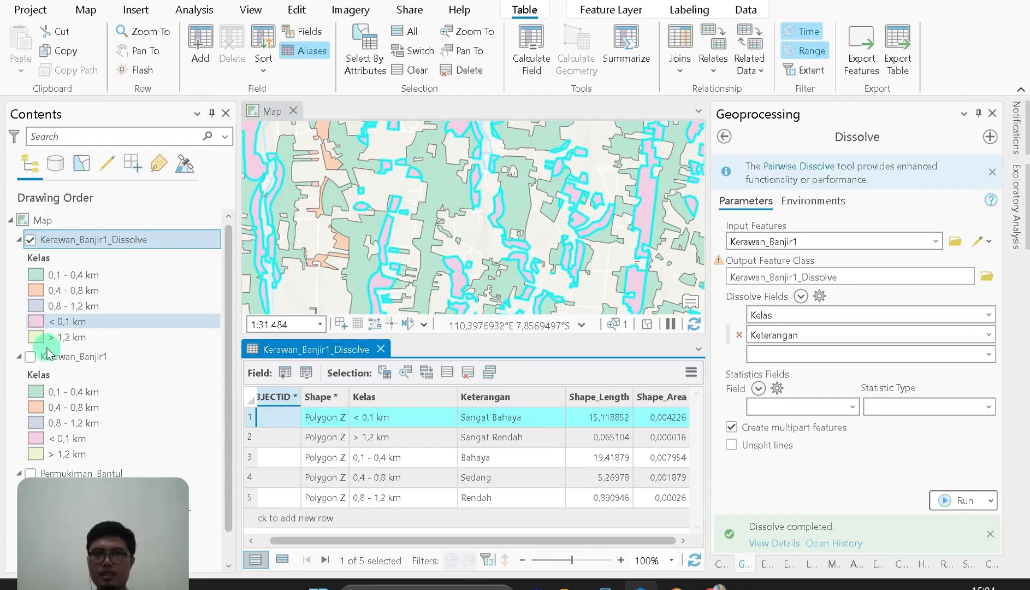
left_click(19, 356)
left_click(485, 420)
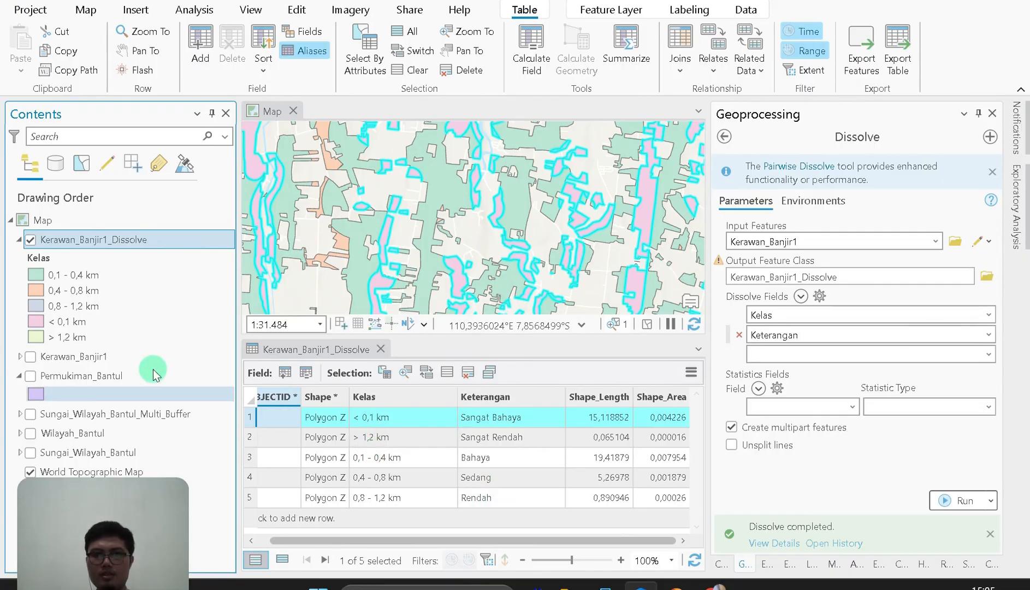
left_click(158, 326)
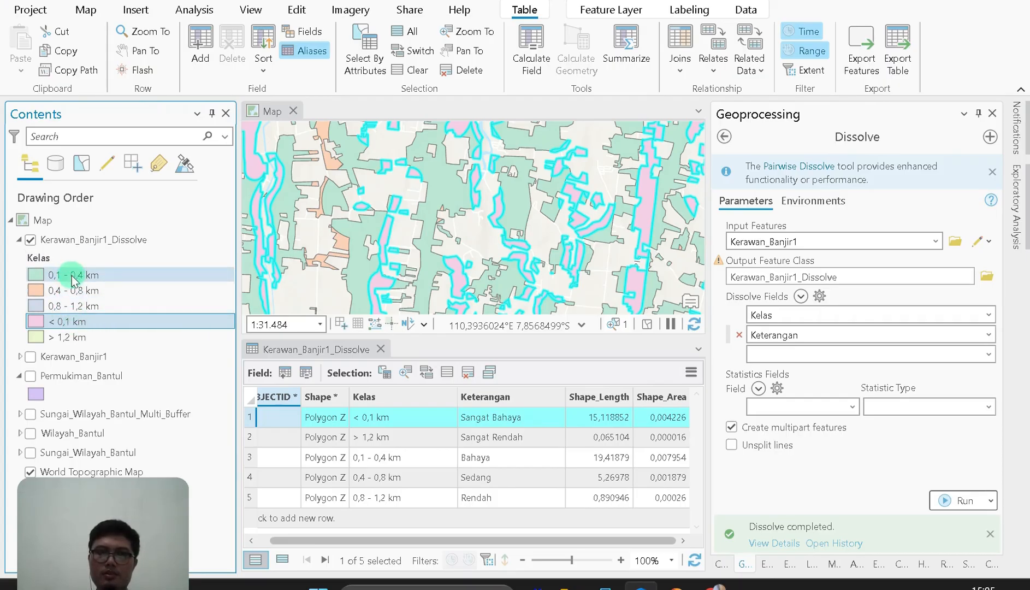
left_click(497, 495)
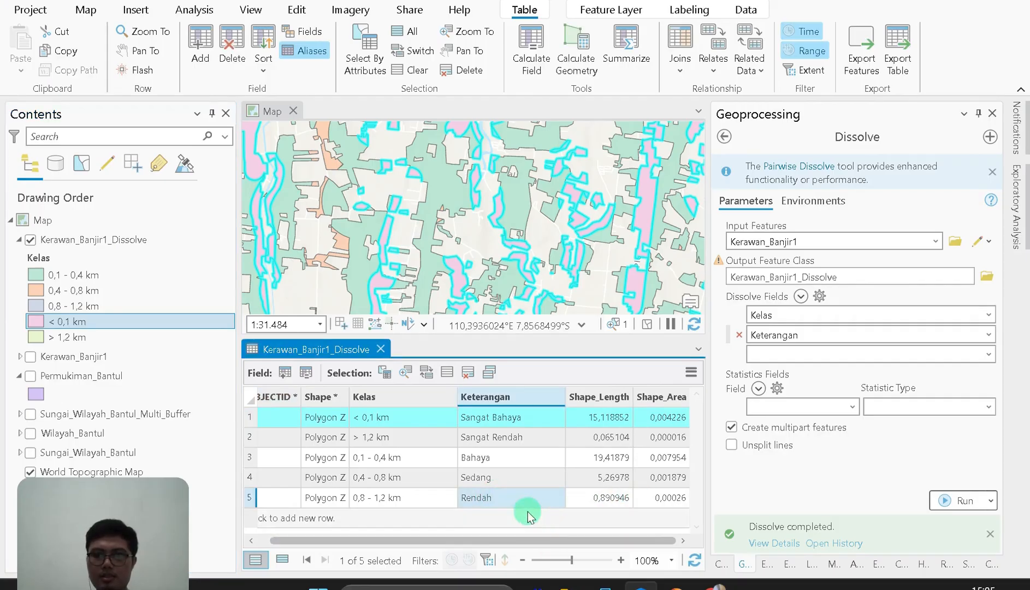
left_click(434, 518)
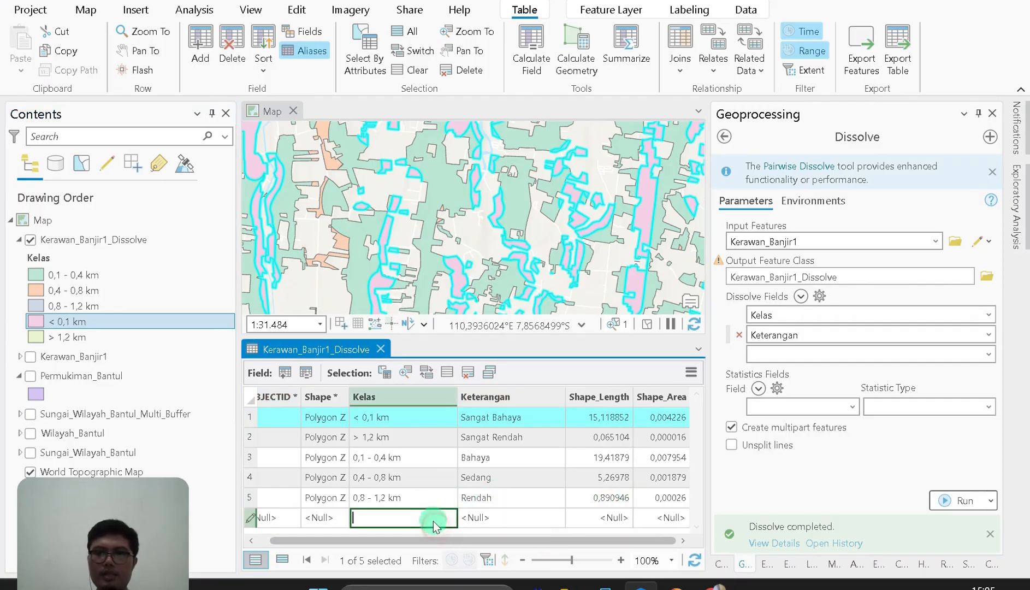
left_click(453, 376)
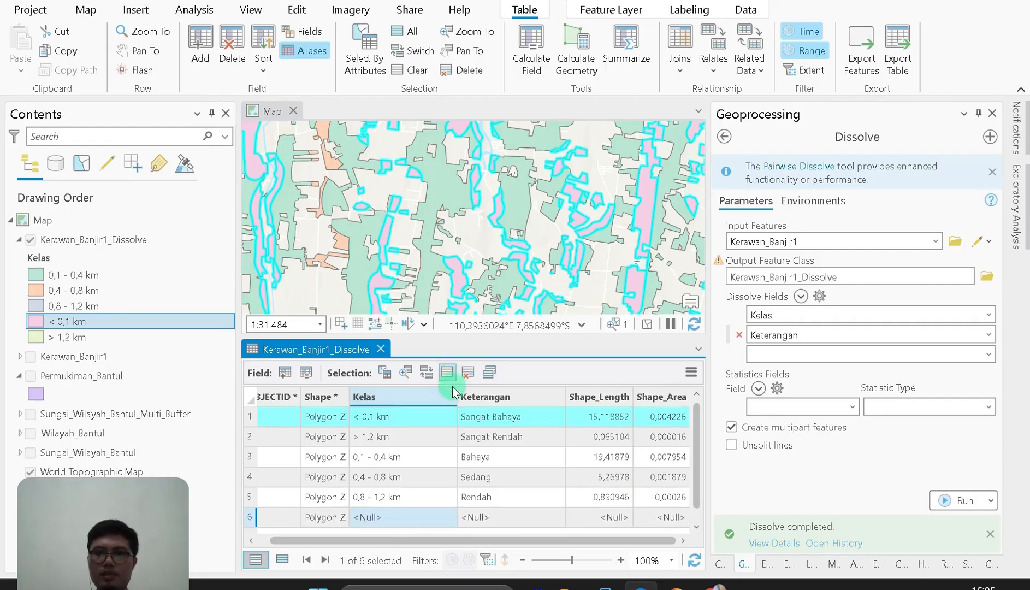
left_click(245, 523)
right_click(244, 522)
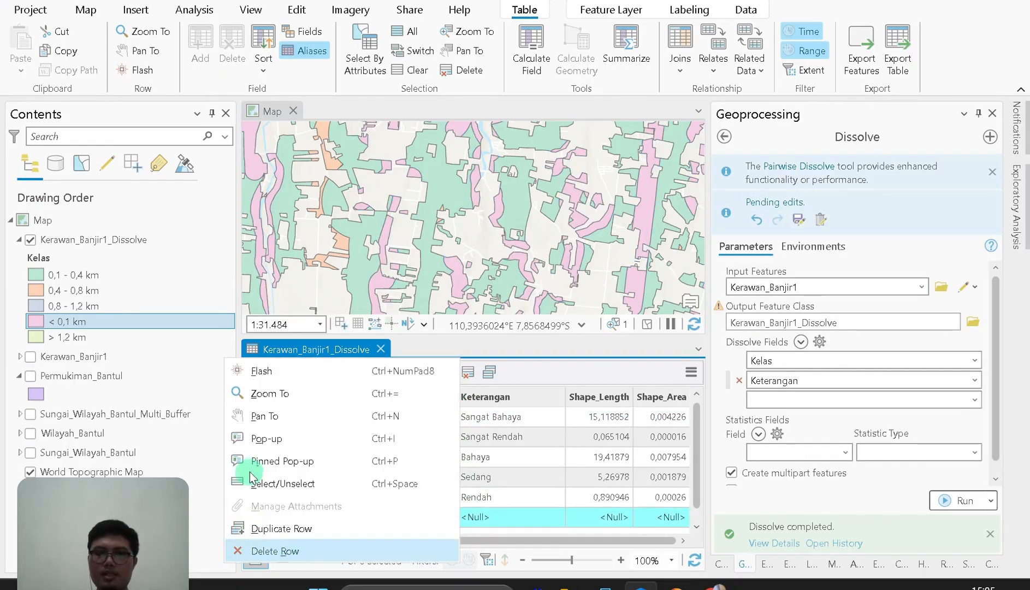
left_click(292, 550)
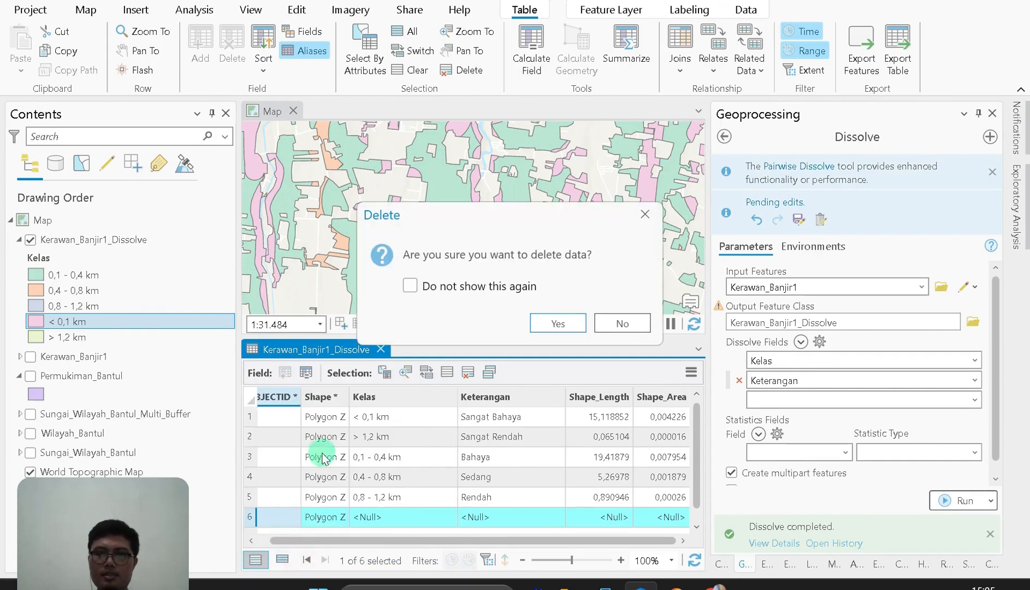
left_click(543, 324)
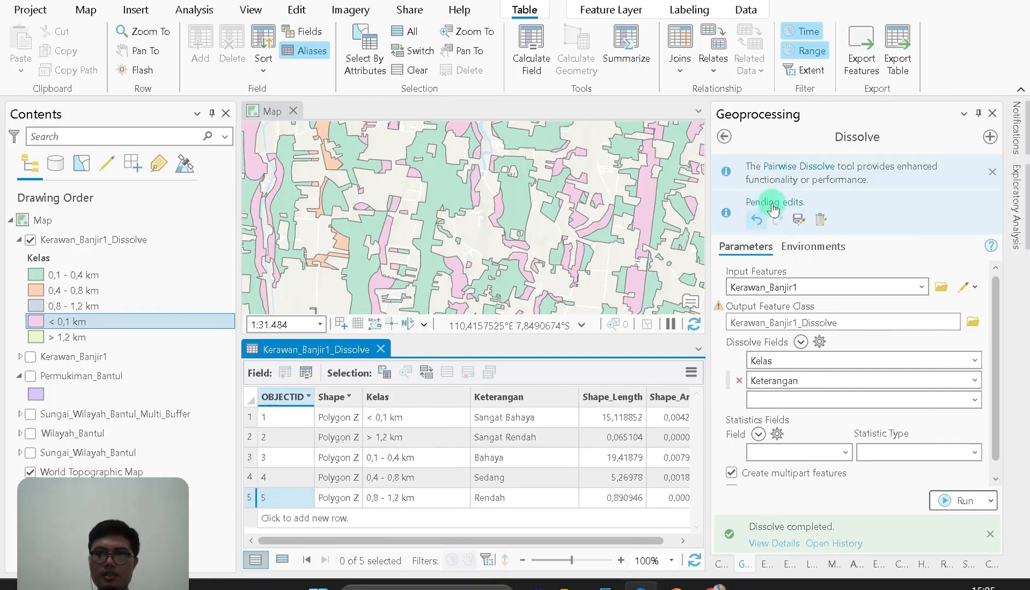
left_click(796, 220)
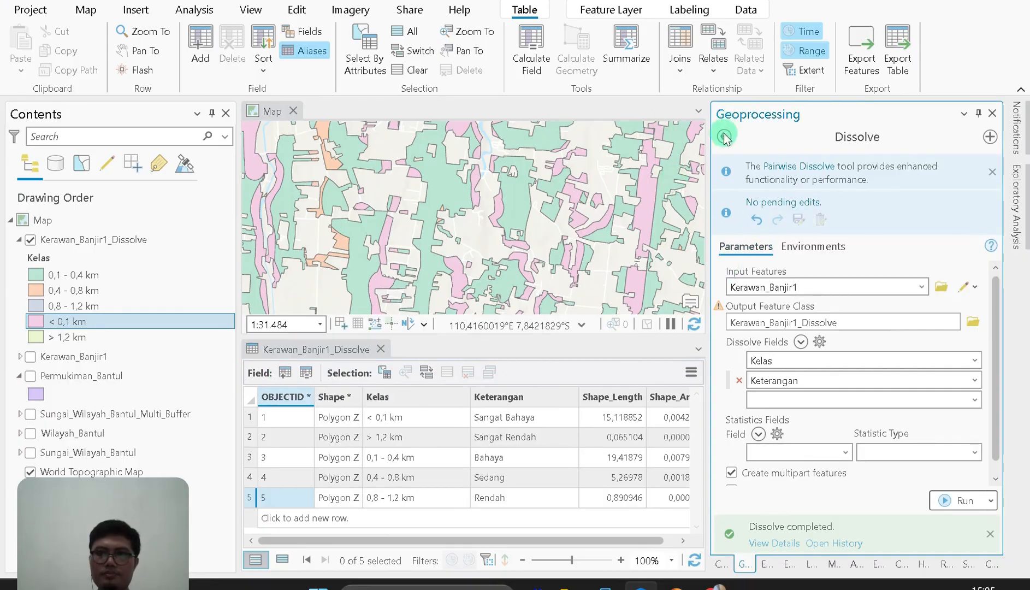
Add a field named Luas with the Double data type to Kerawan_Banjir1_Dissolve
left_click(285, 373)
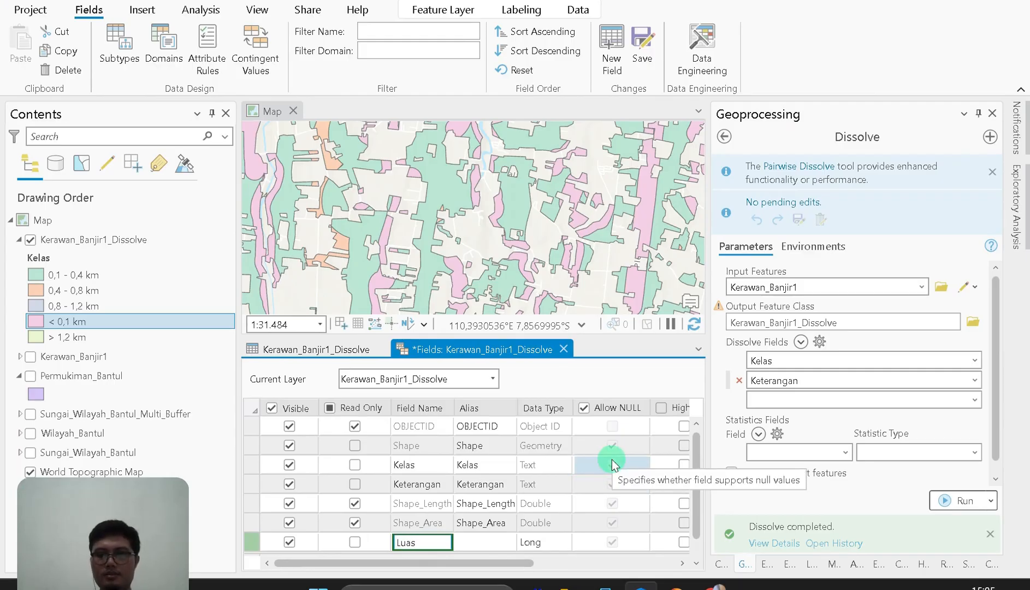
left_click(567, 540)
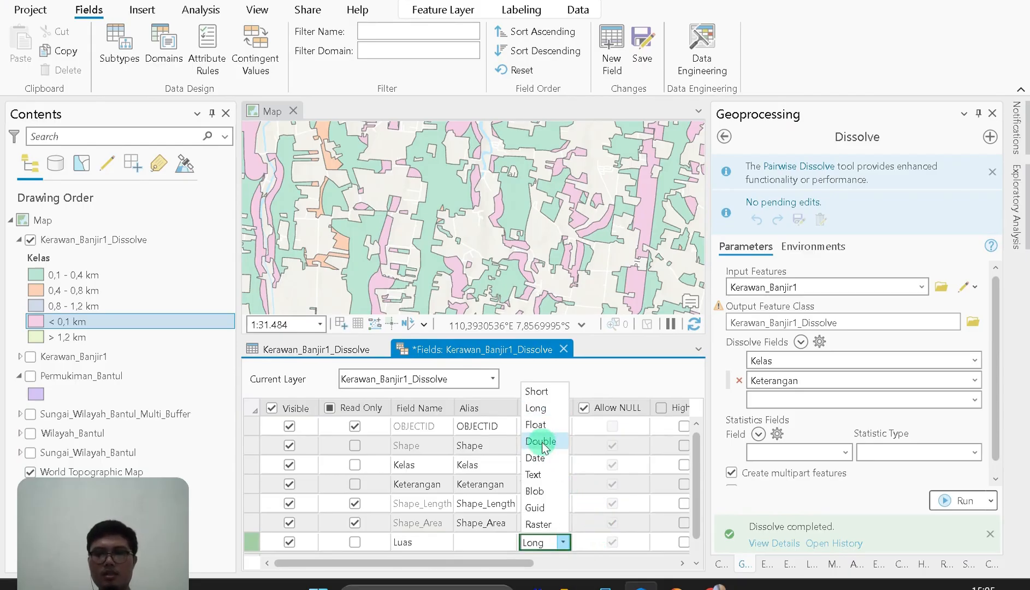
left_click(543, 443)
Set the Luas field's number format to Numeric with 6 decimal places and save the field changes
left_click_drag(549, 563, 621, 562)
left_click(545, 543)
left_click(557, 542)
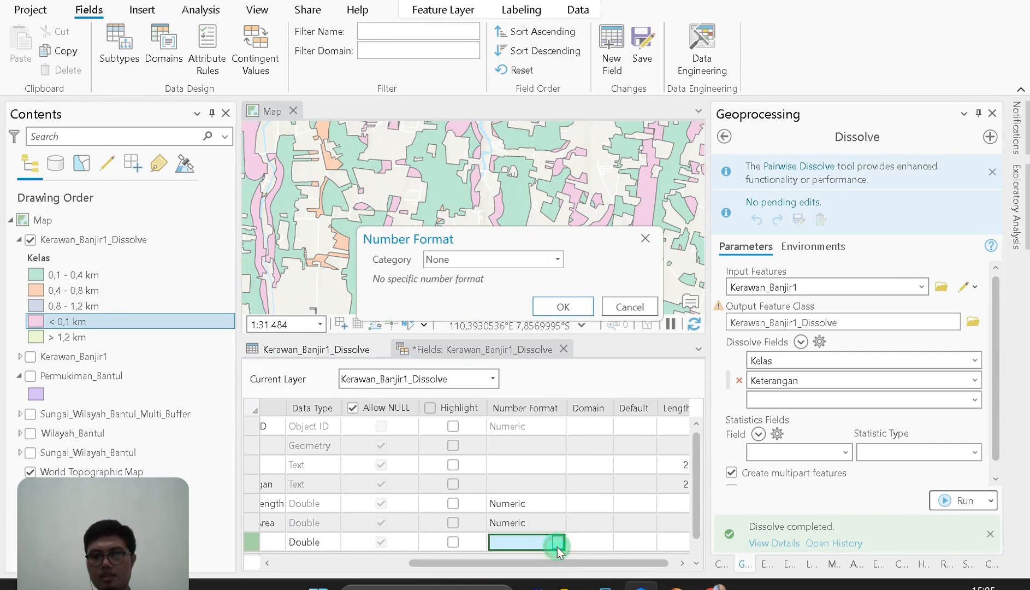
left_click(503, 259)
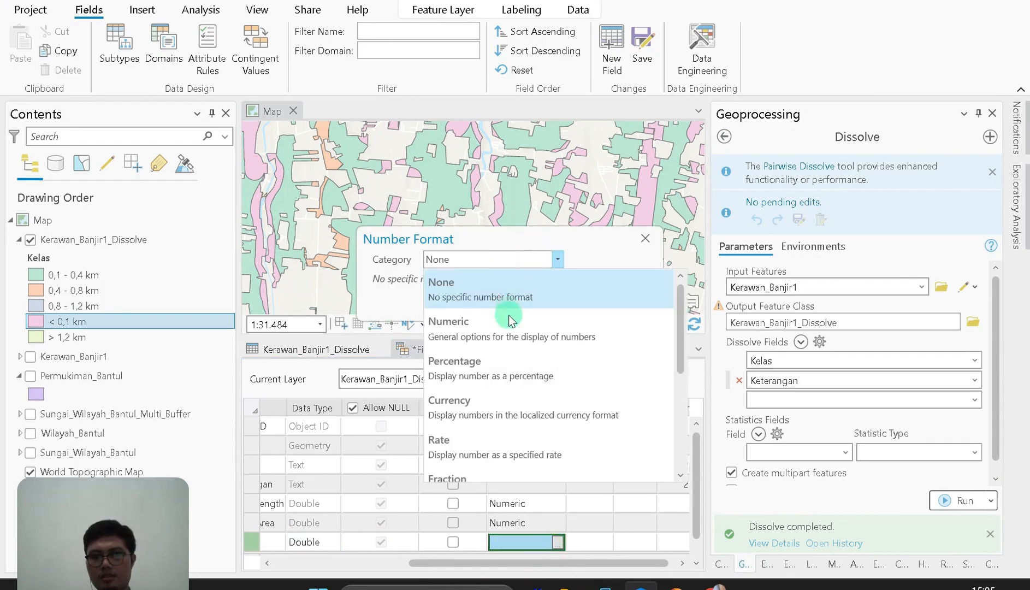
left_click(513, 338)
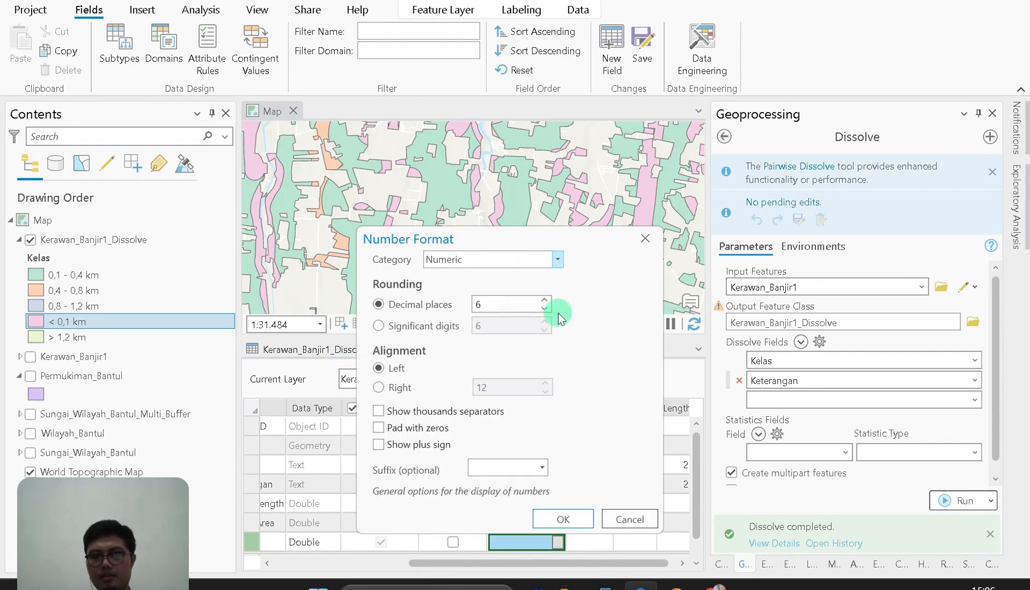
left_click(551, 518)
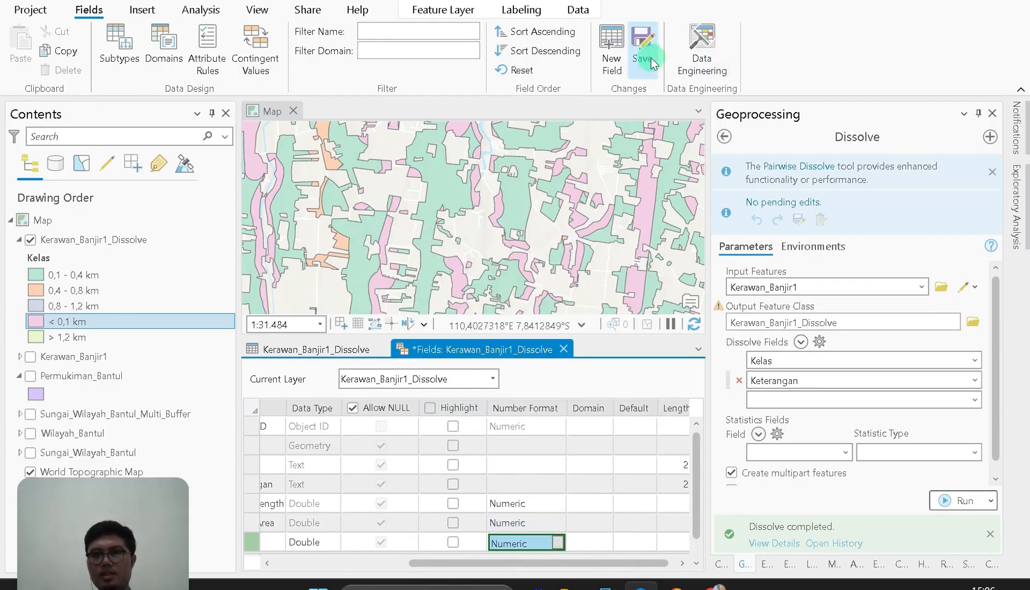
left_click(644, 55)
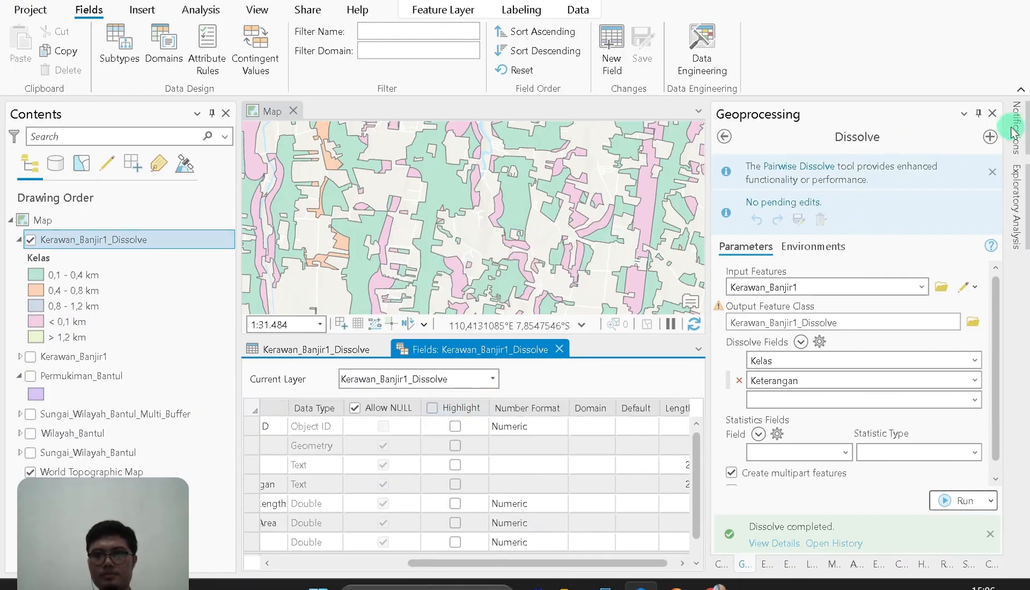
Auto-hide the Geoprocessing pane and open Calculate Geometry for the Luas field in the Kerawan_Banjir1_Dissolve table
left_click(978, 113)
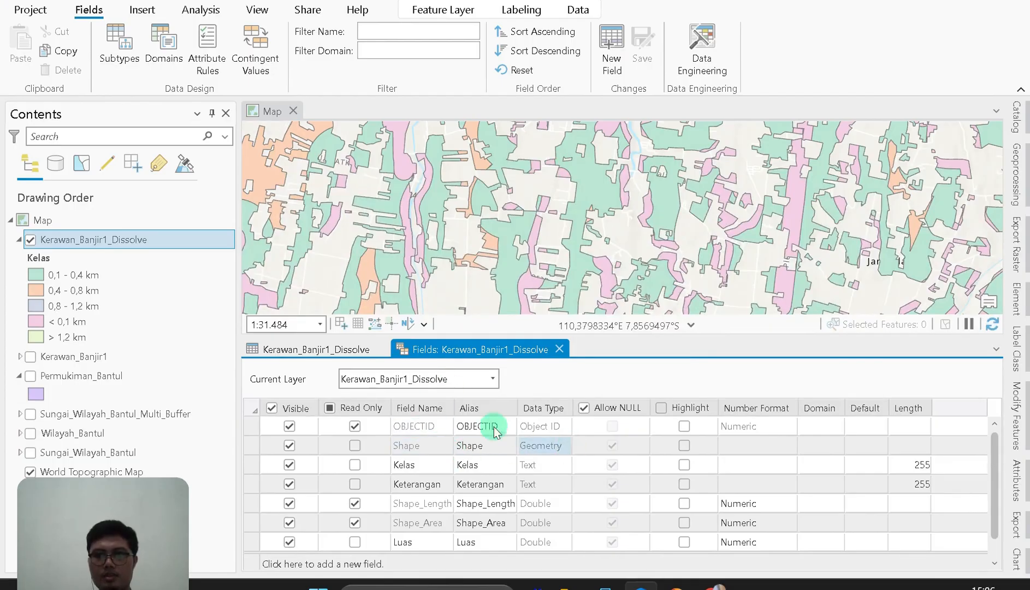
left_click(352, 354)
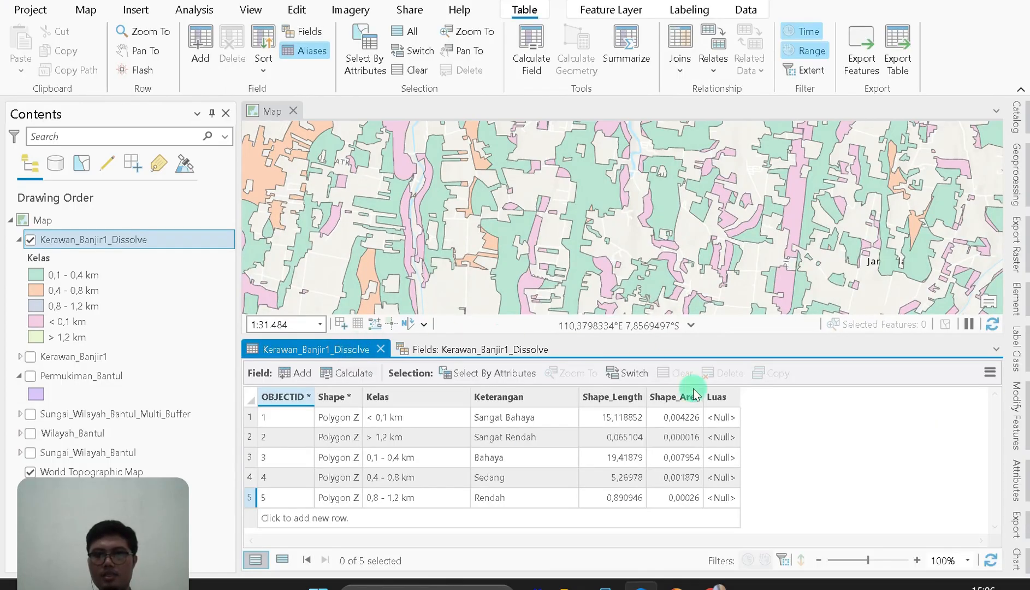
left_click(720, 397)
right_click(723, 400)
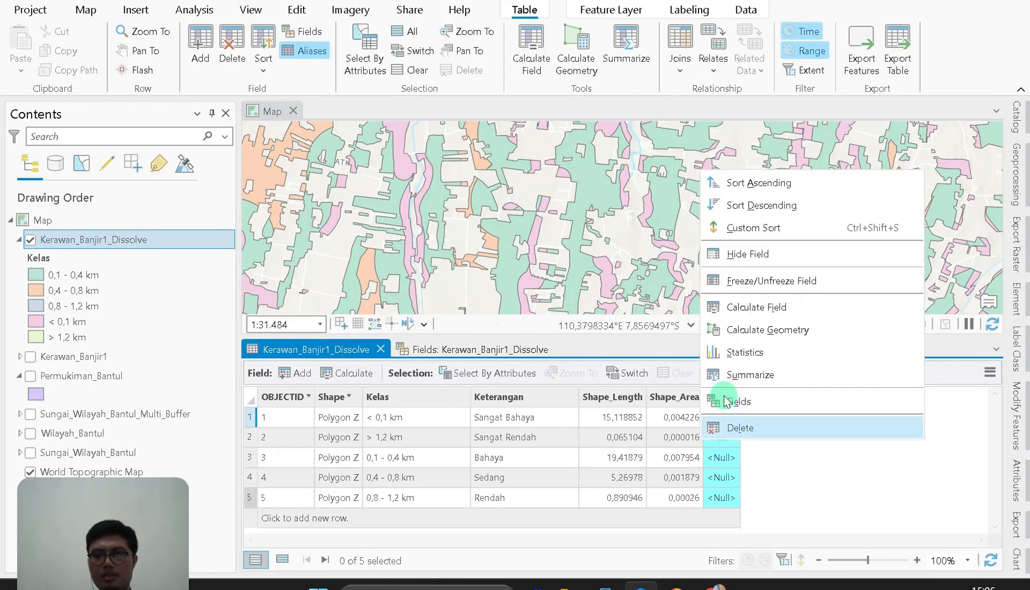
left_click(754, 329)
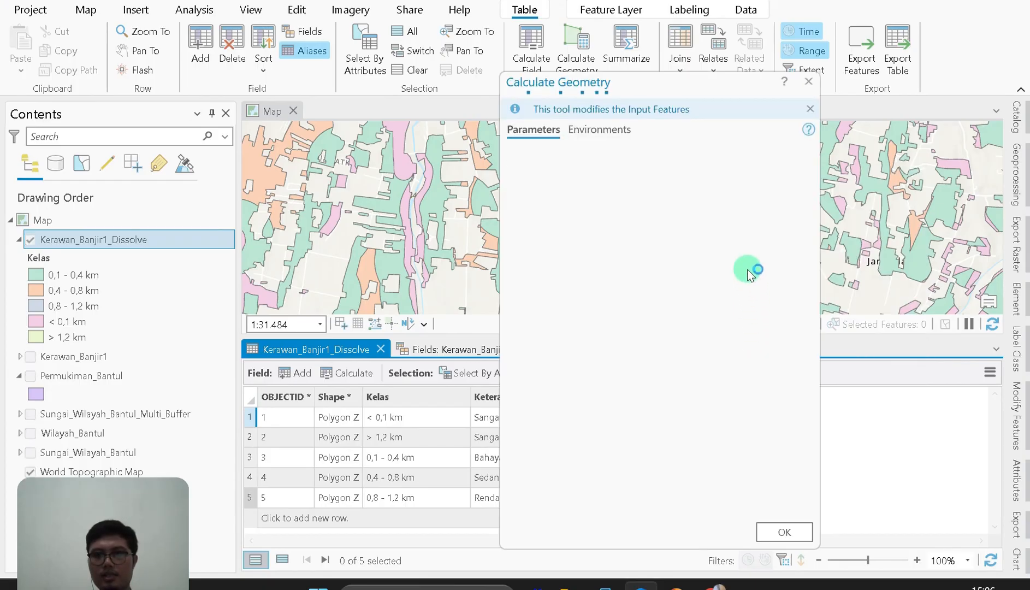
Calculate Luas as Area (geodesic) in Hectares, using the current map's coordinate system, GCS_WGS_1984
left_click(804, 220)
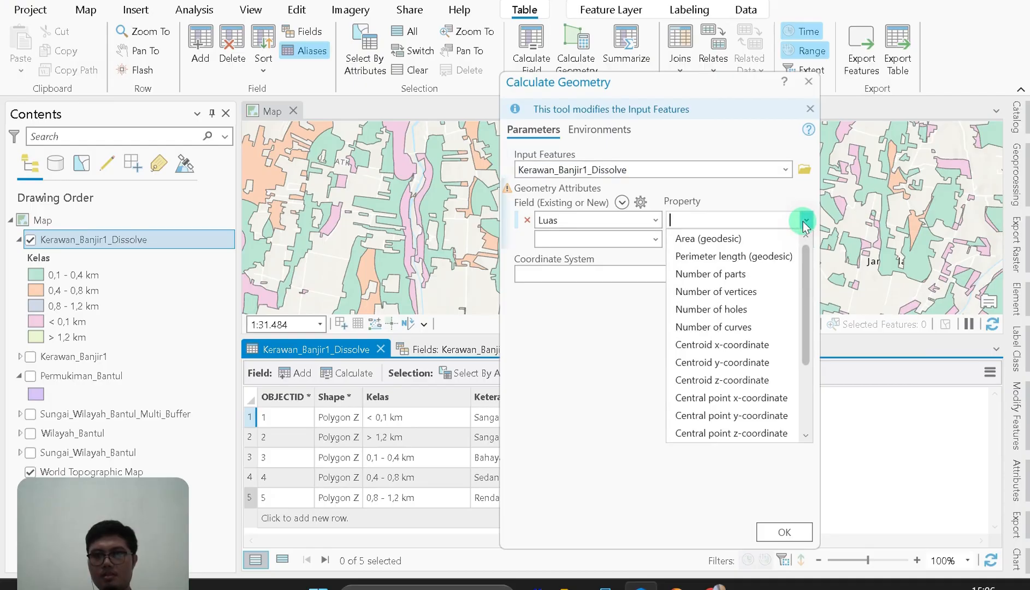
left_click(775, 238)
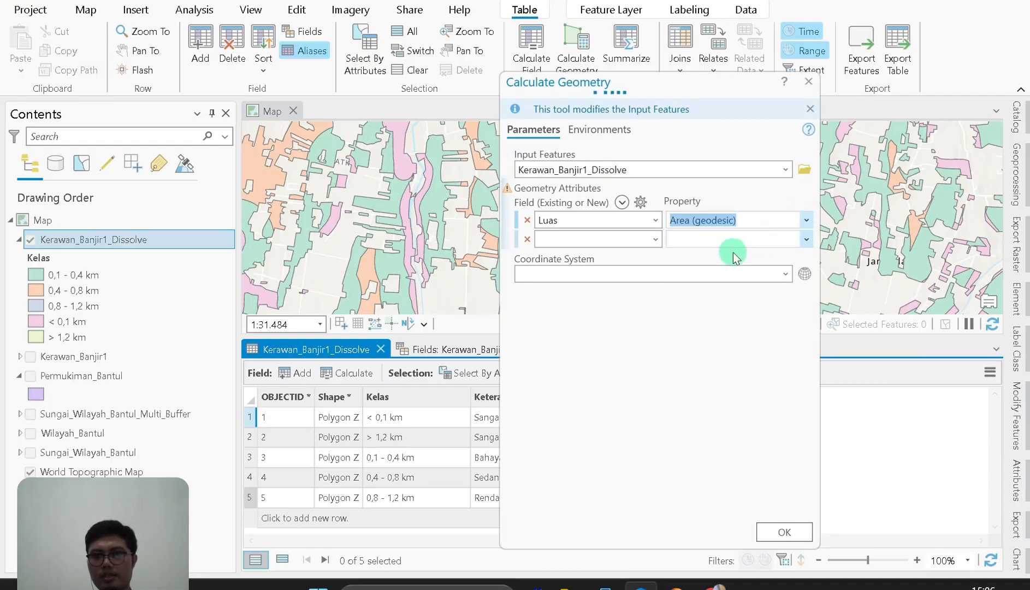
left_click(807, 275)
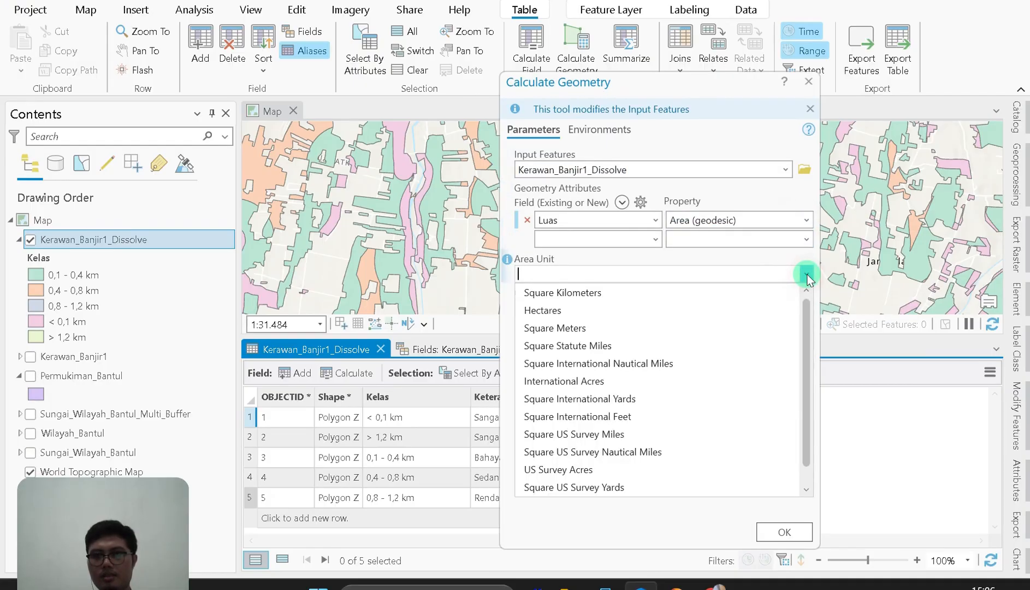
left_click(761, 301)
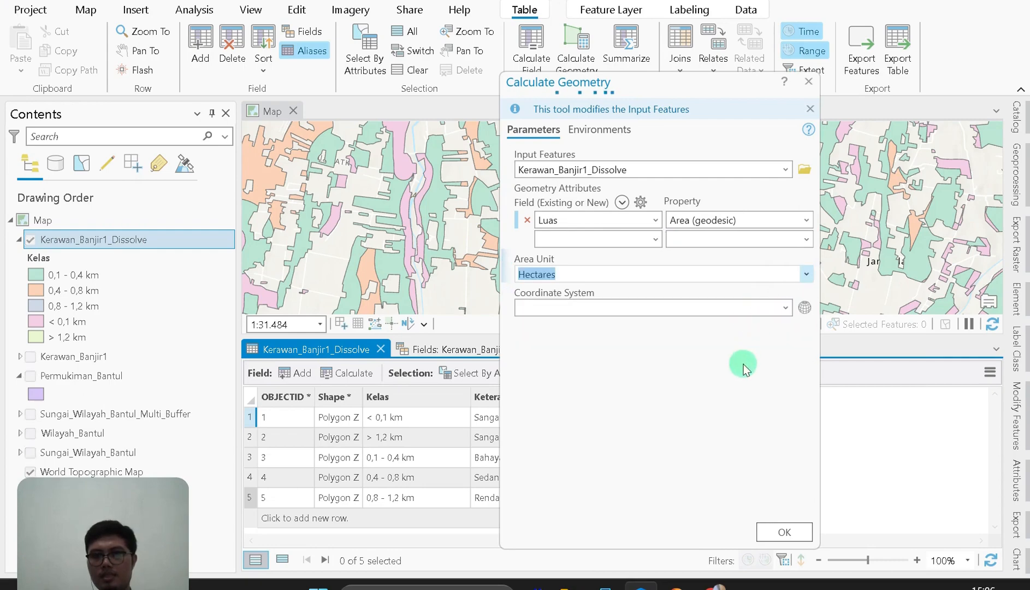
left_click(784, 307)
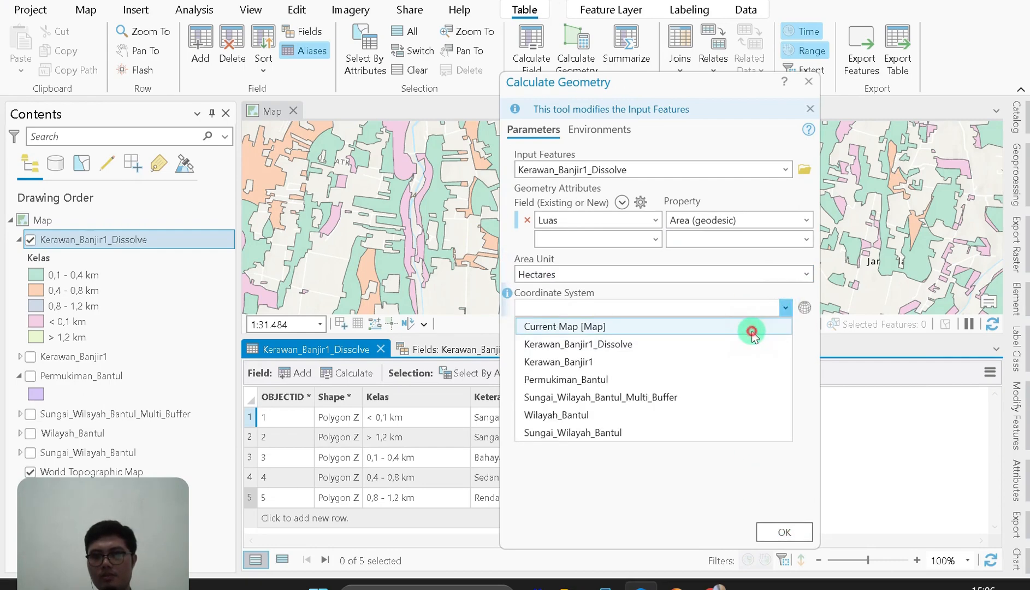
left_click(749, 327)
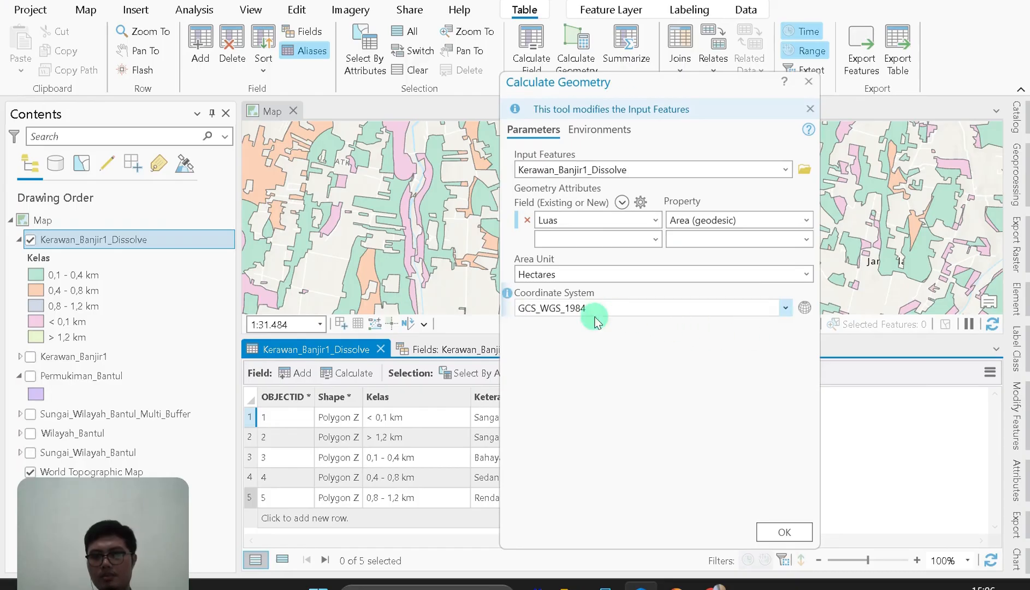
left_click(791, 527)
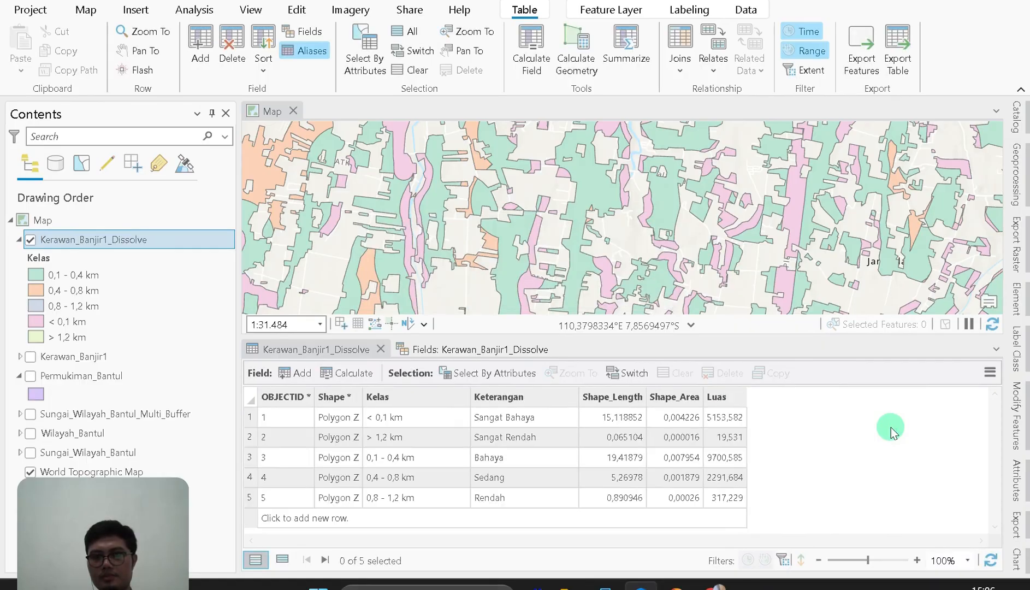
Select the 0,1 - 0,4 km Bahaya record and examine its extent on the map alongside the Luas values
left_click(725, 495)
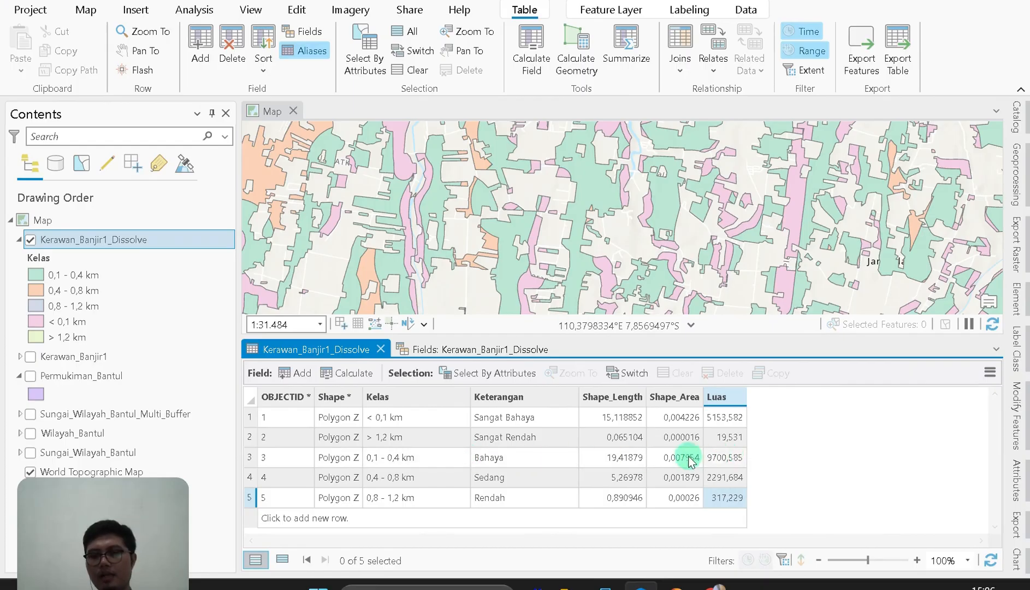
left_click(245, 459)
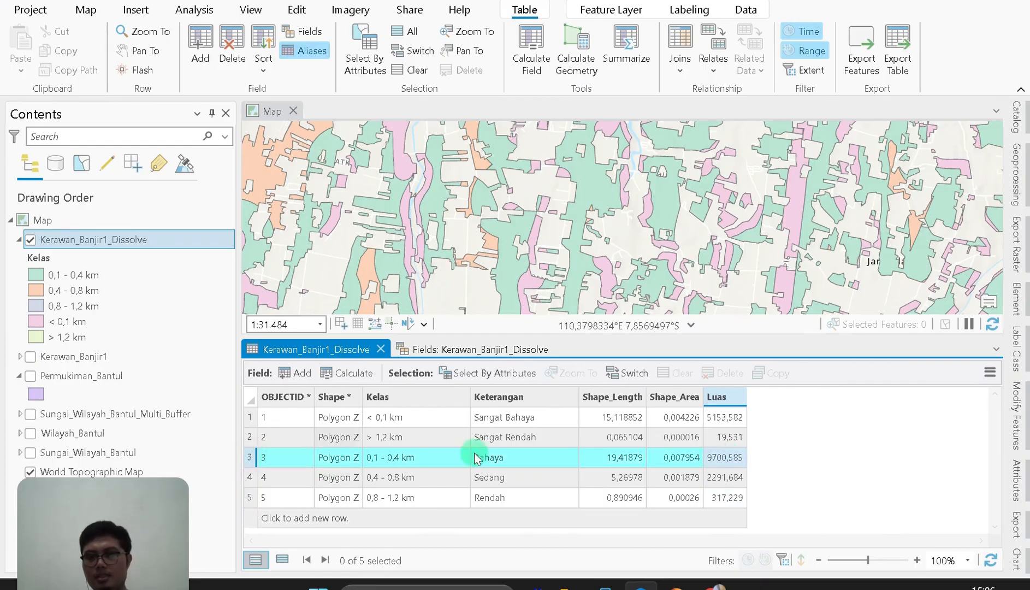
scroll(786, 194, "down", 6)
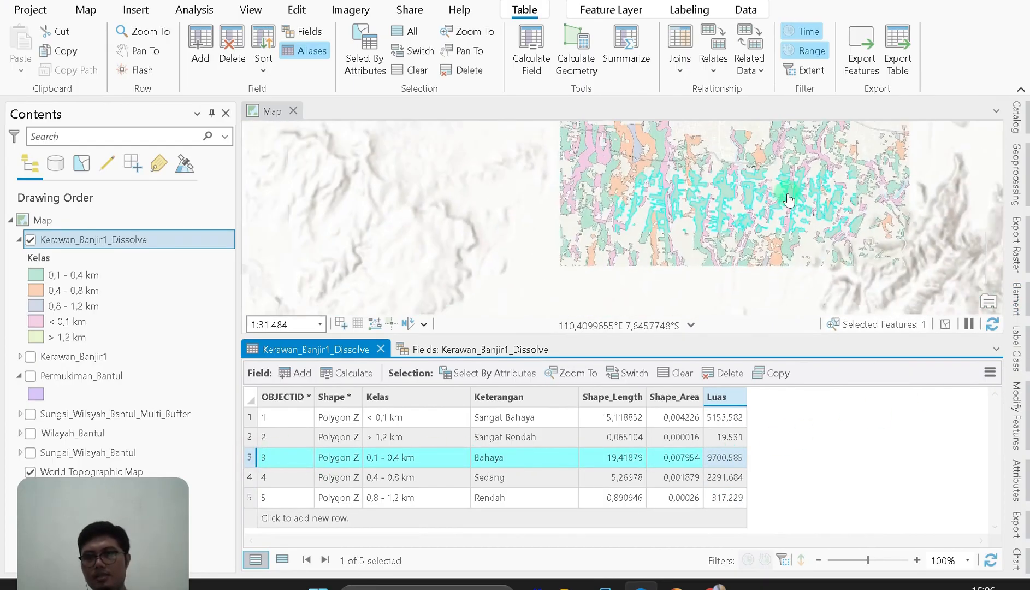
Examine the extent of the selected Bahaya record across Bantul on the map, and clear the selection
left_click_drag(819, 198, 691, 171)
scroll(691, 175, "down", 3)
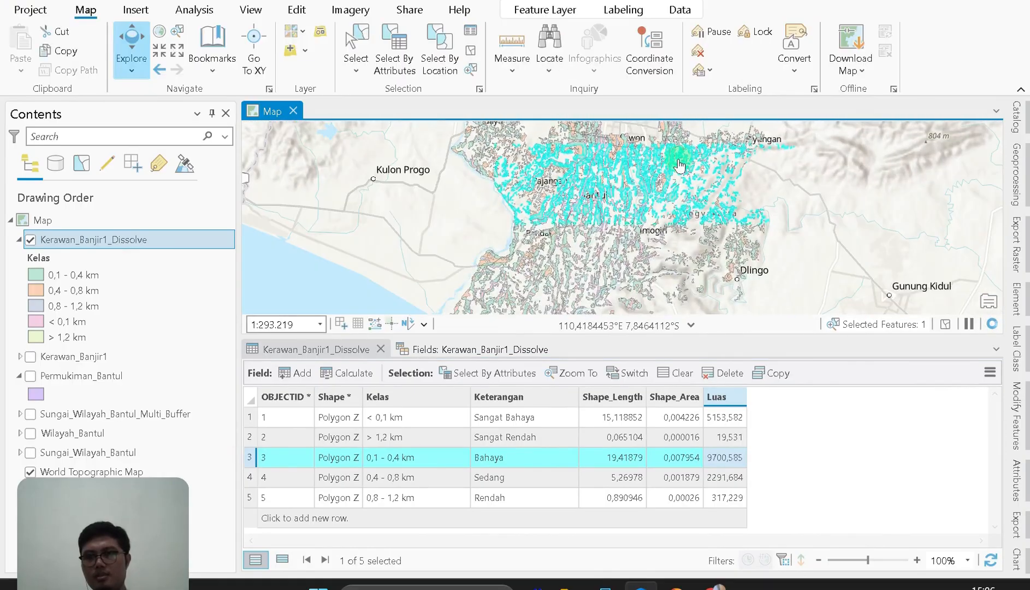
left_click_drag(687, 209, 639, 157)
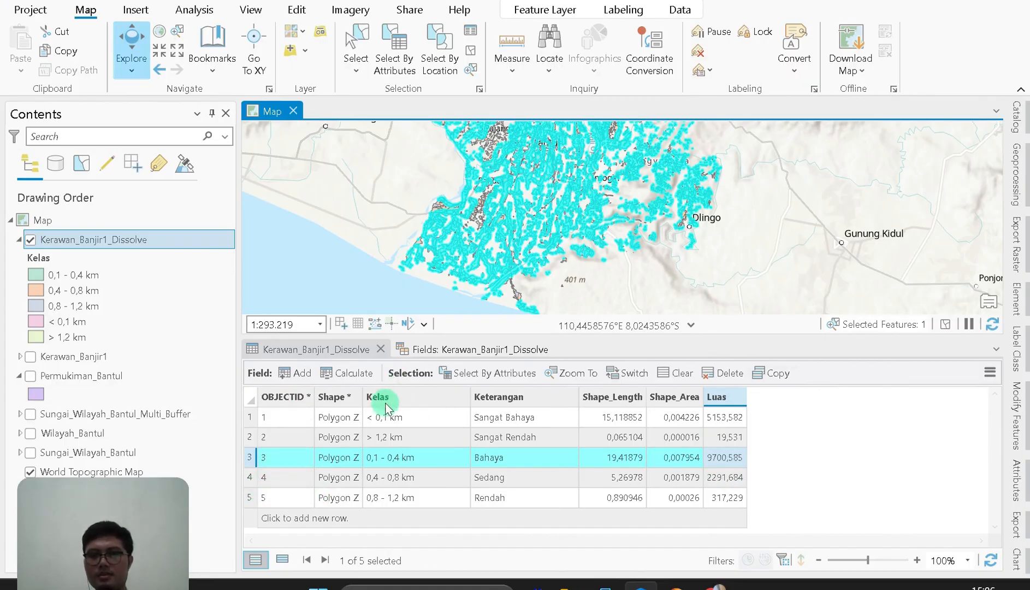
left_click(713, 498)
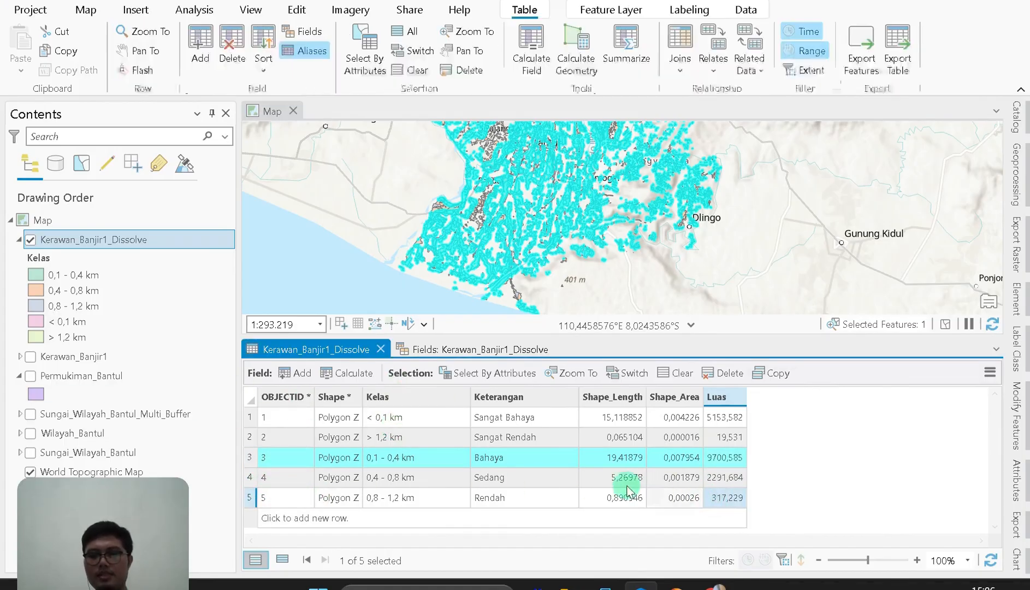
left_click(677, 373)
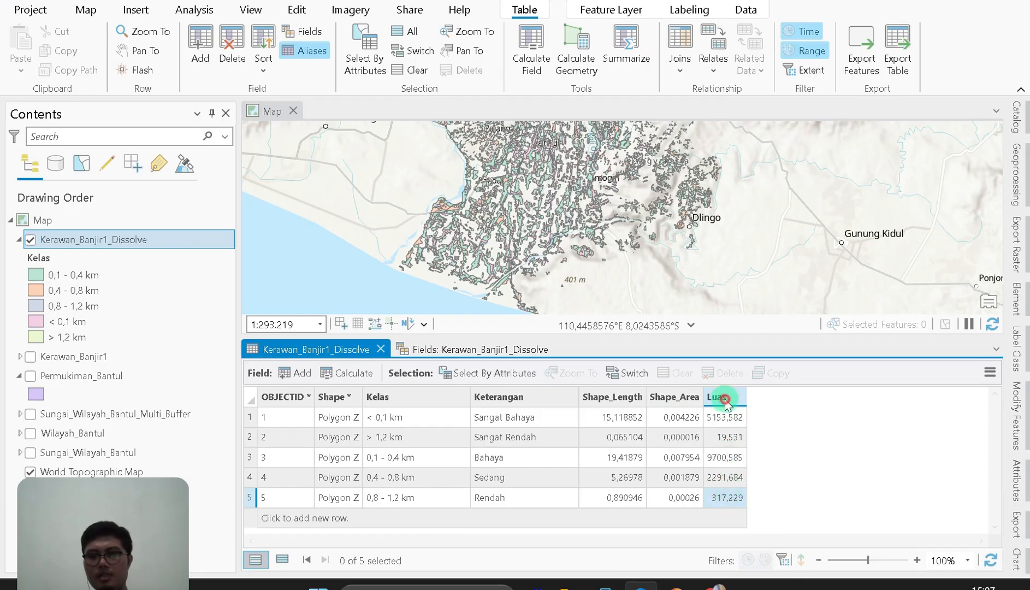
Move the Luas column directly after Keterangan and select the Keterangan and Luas cells of all five records
left_click_drag(725, 401, 604, 410)
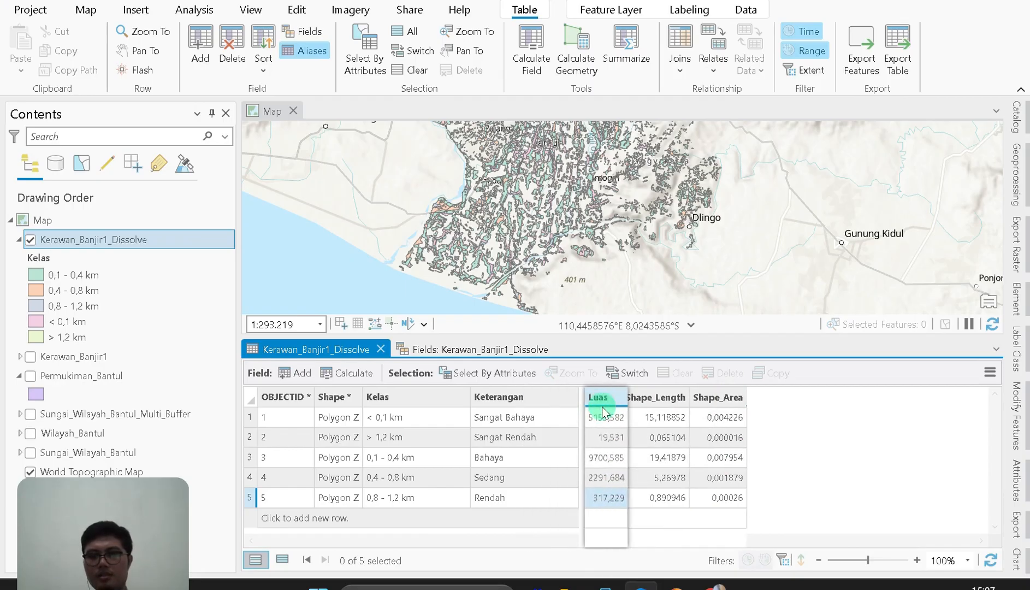
left_click(599, 502)
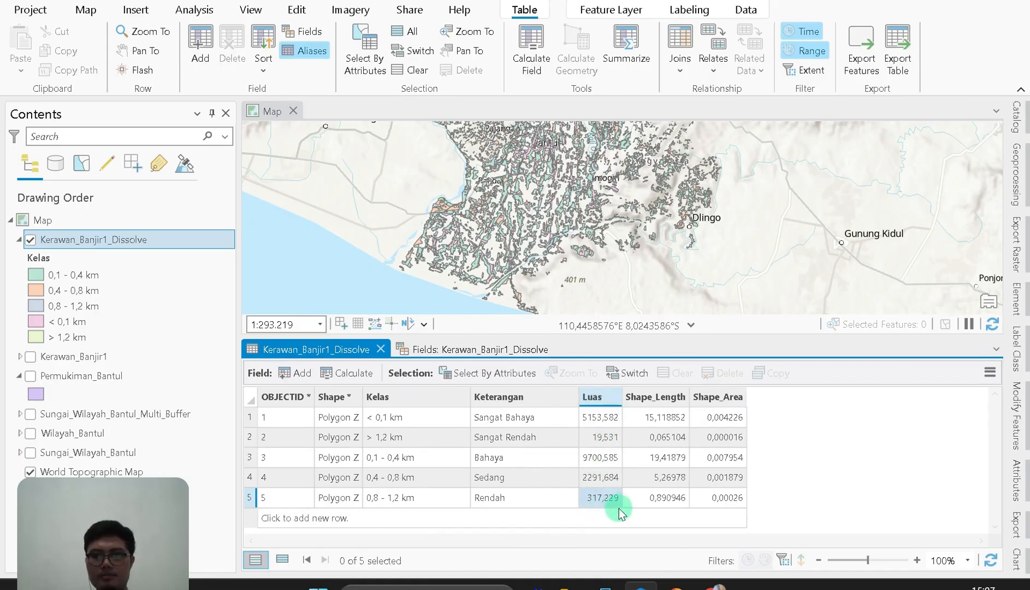
left_click_drag(600, 502, 501, 431)
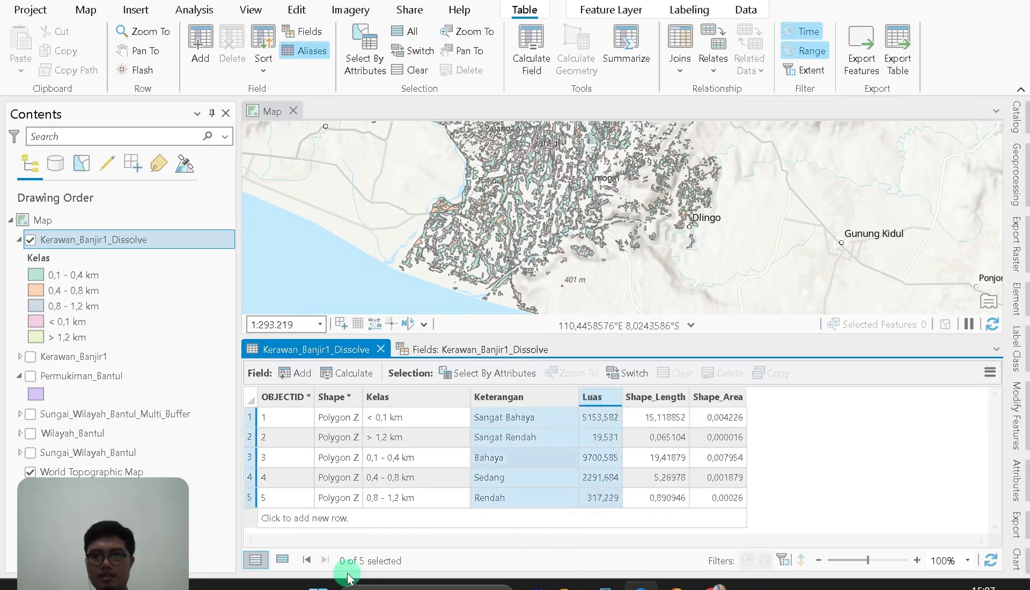
Open Excel, create a blank workbook, and minimize it to return to the attribute table in ArcGIS Pro
left_click(326, 588)
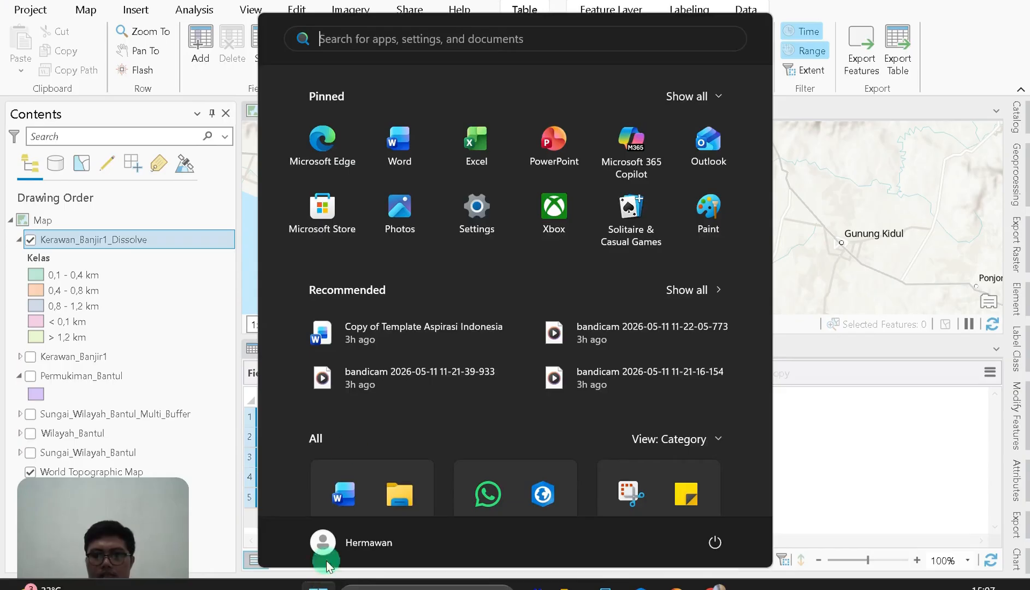
left_click(472, 151)
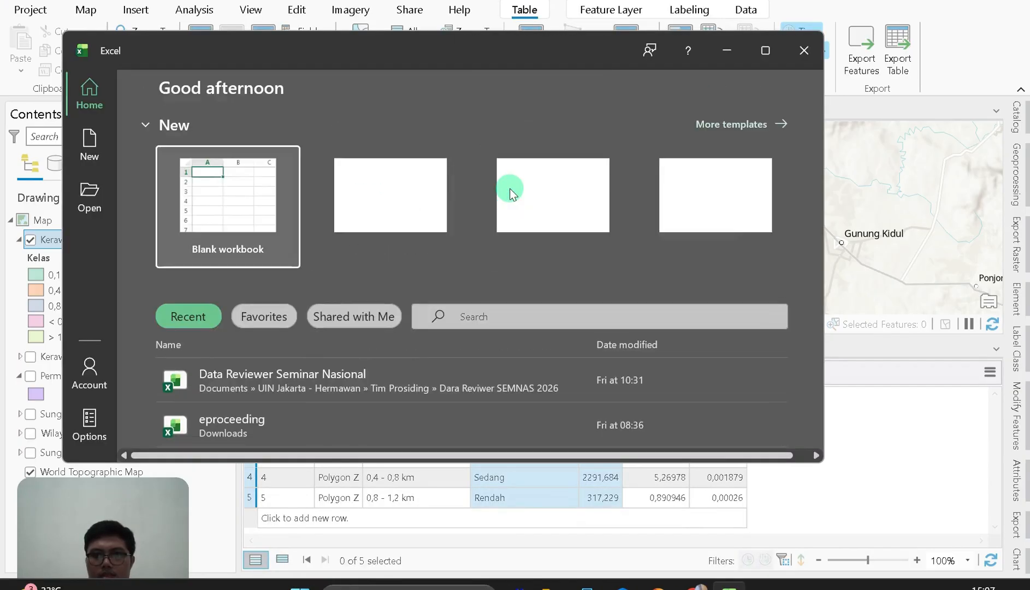
left_click(241, 219)
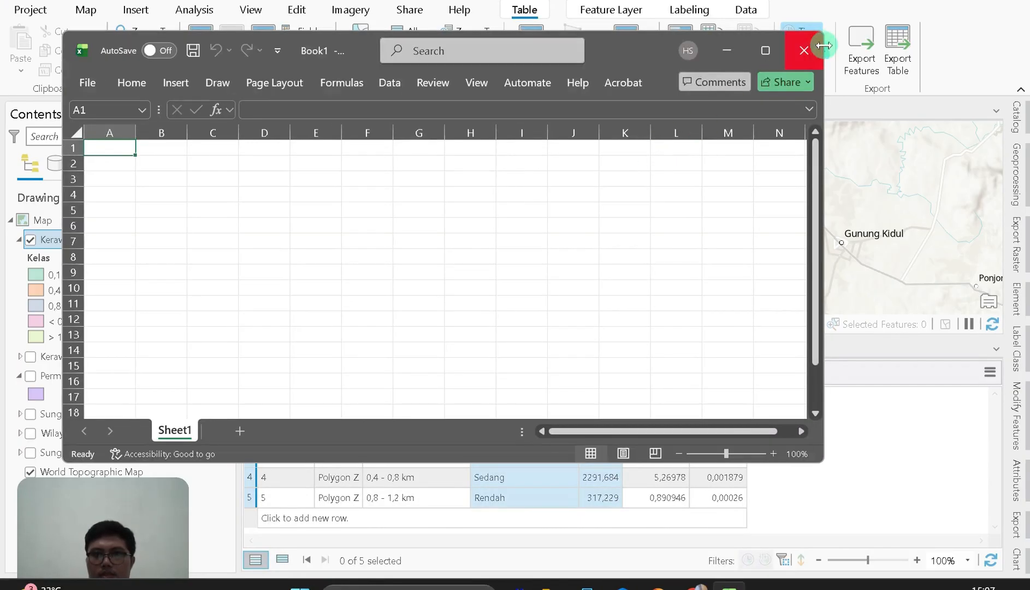
left_click(726, 50)
Try selecting the Kelas, Keterangan and Luas columns as whole fields and check their context options for a copy command
left_click(574, 463)
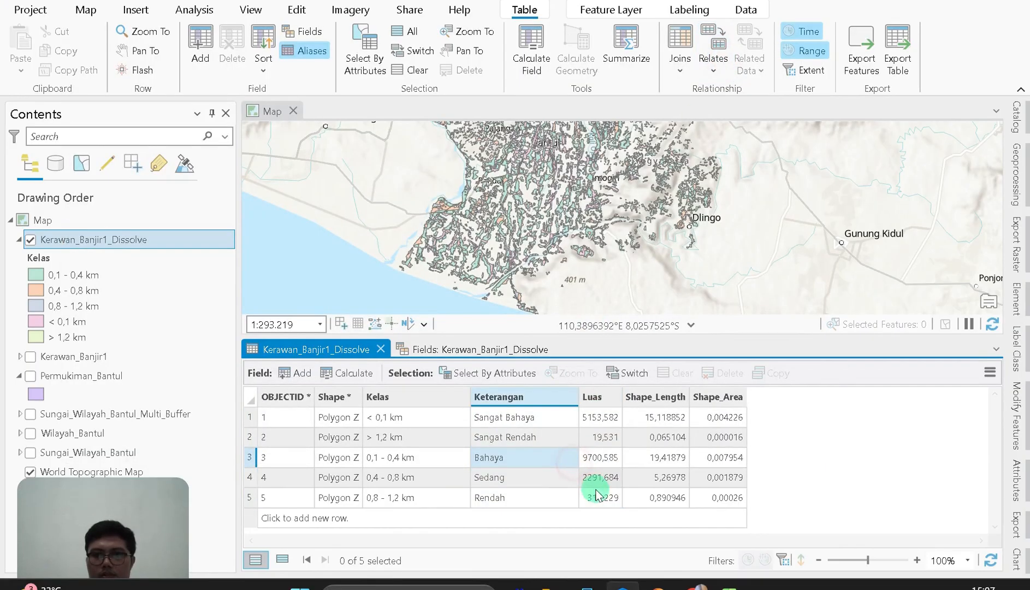
left_click_drag(597, 496, 382, 413)
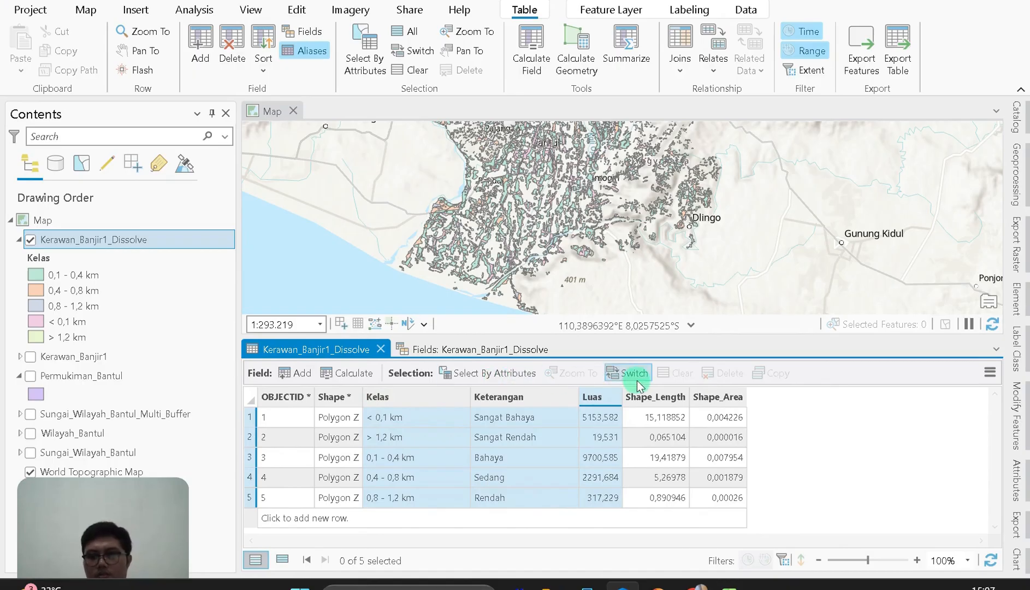
left_click(491, 404)
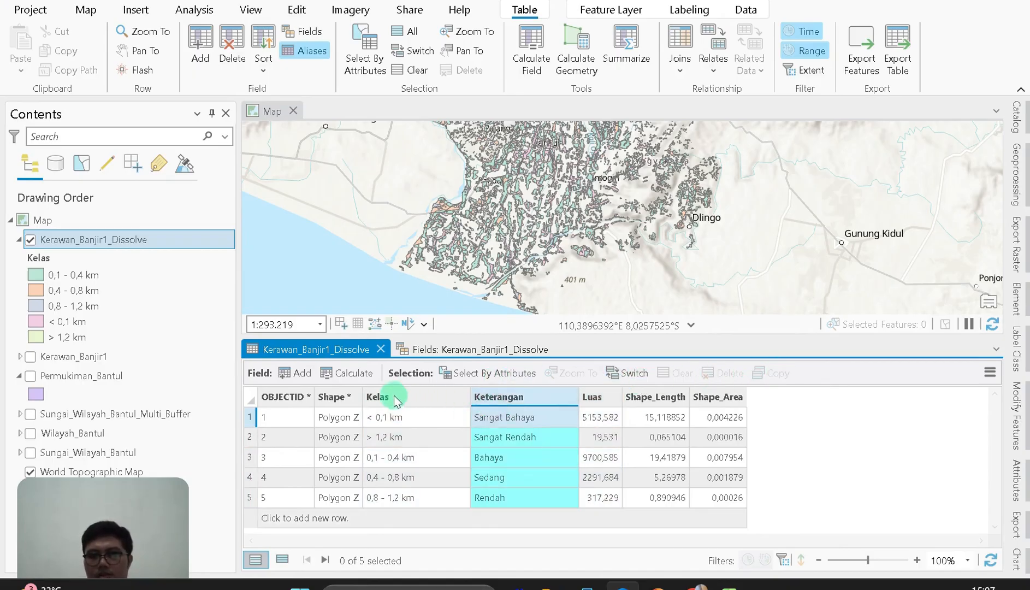
left_click(382, 397)
left_click(597, 398, "shift")
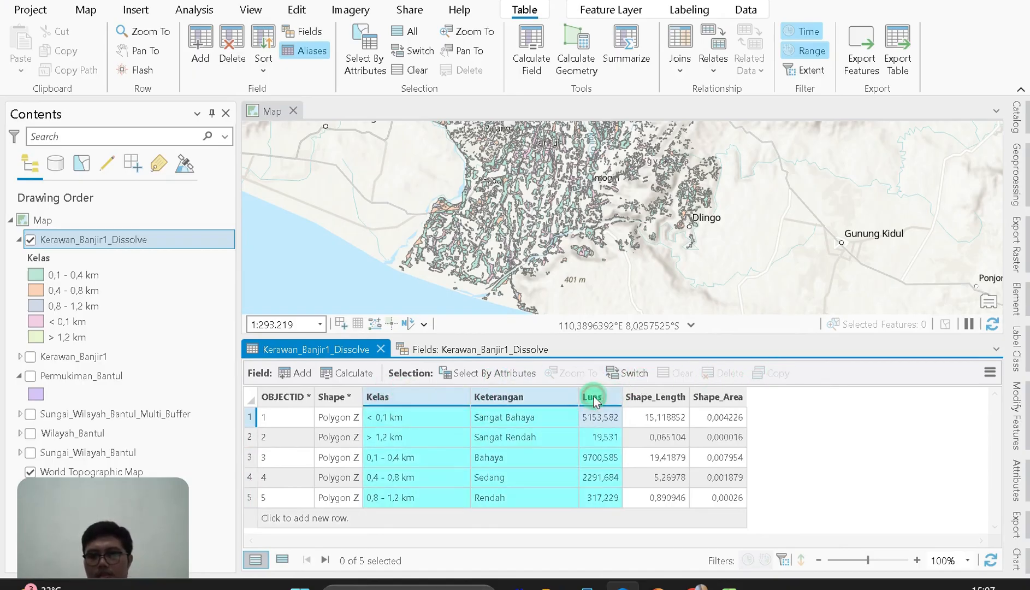
right_click(594, 401)
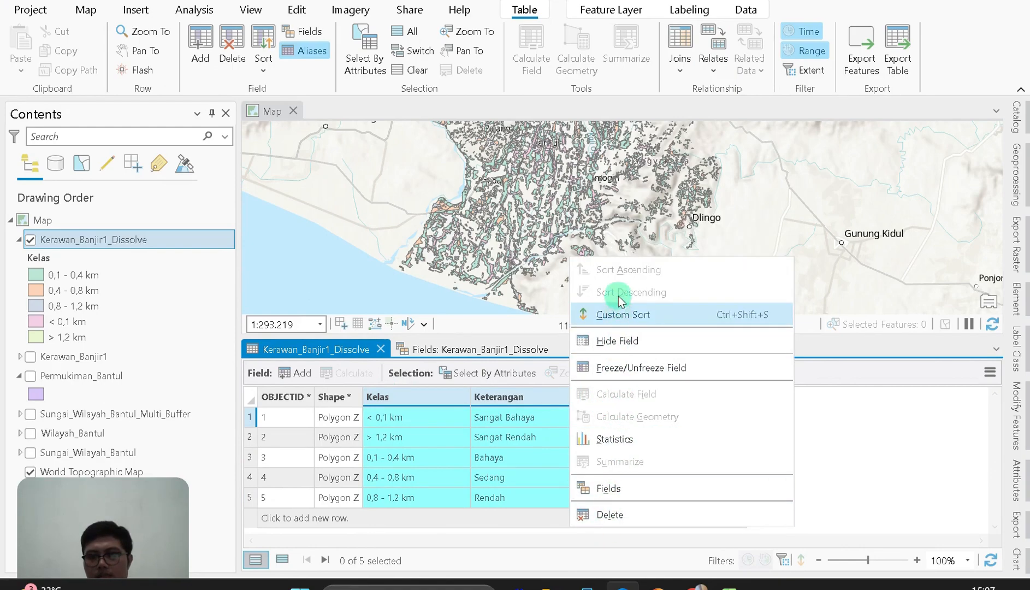
left_click(540, 417)
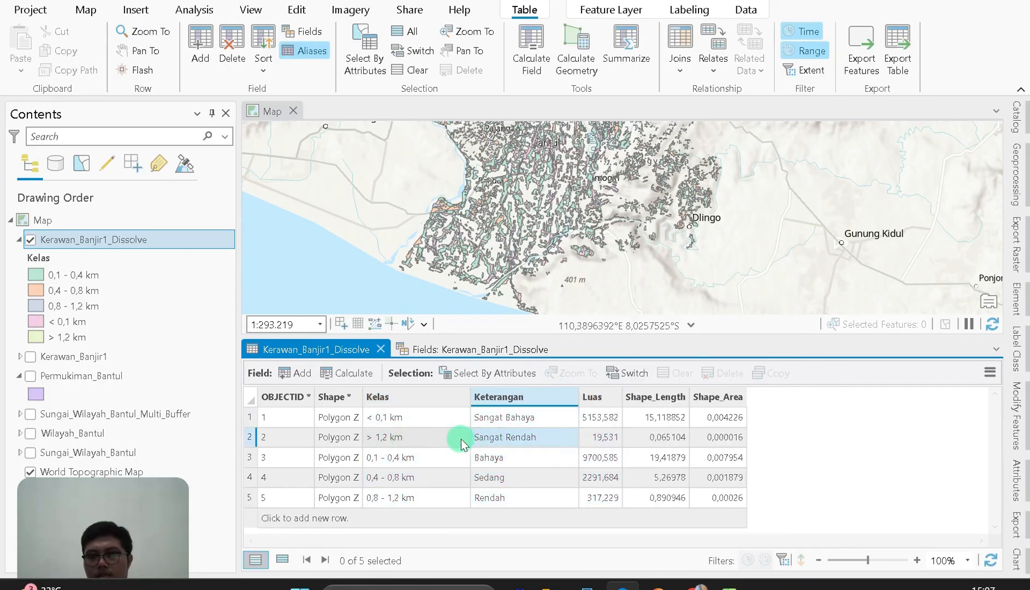
left_click(702, 458)
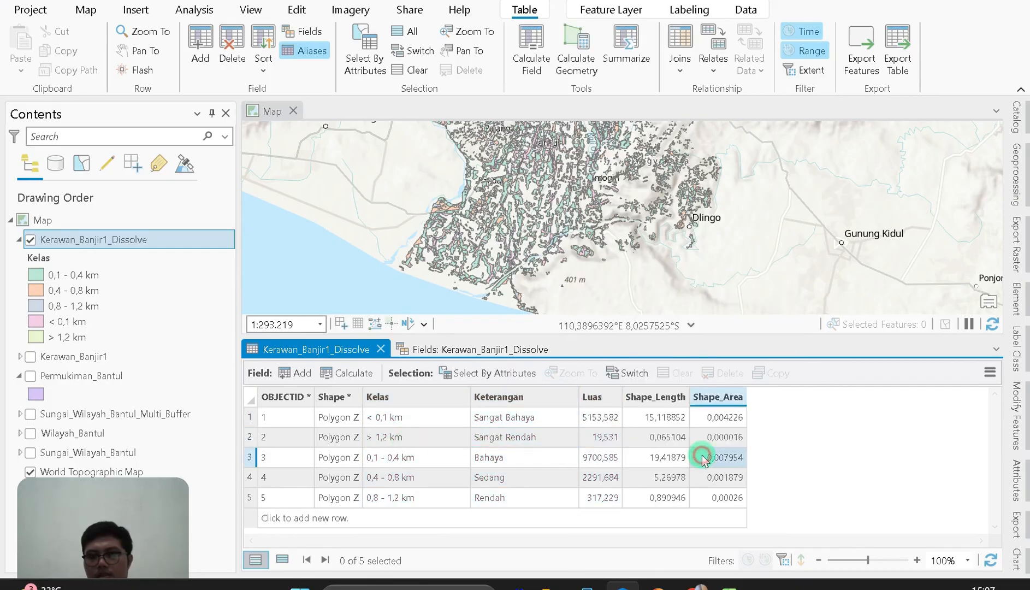
left_click(1012, 167)
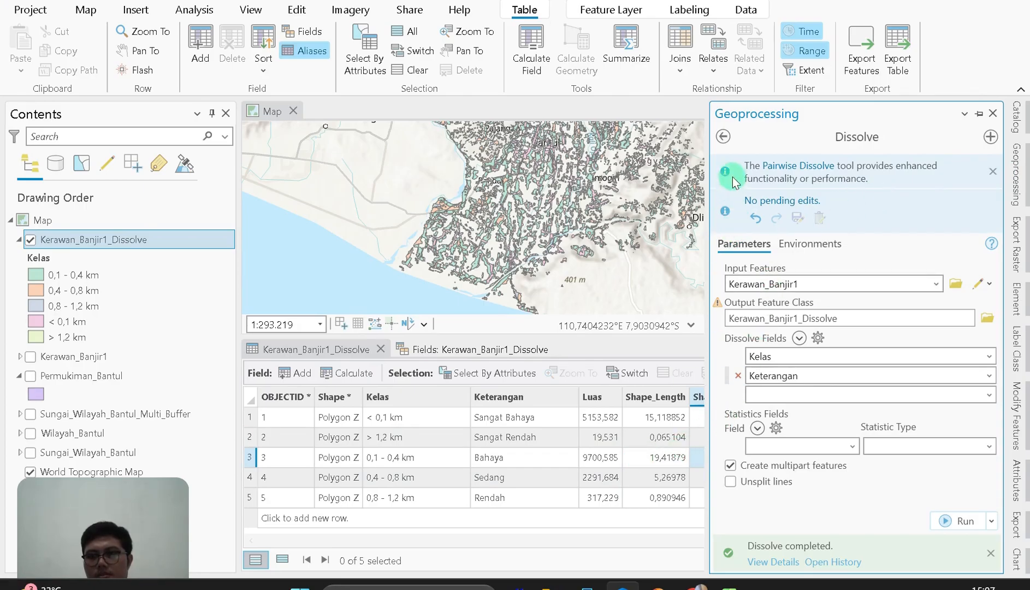
left_click(730, 139)
left_click(652, 455)
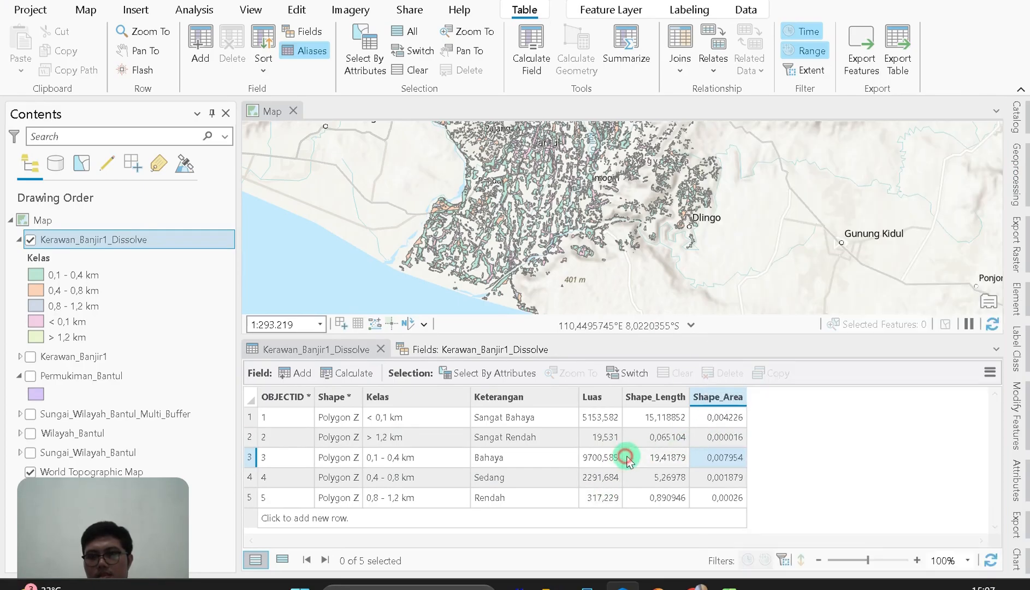
Try to copy the Kelas, Keterangan and Luas columns into cell A1 of the Excel workbook, and clear the pasted value
left_click(397, 399)
left_click(606, 398, "shift")
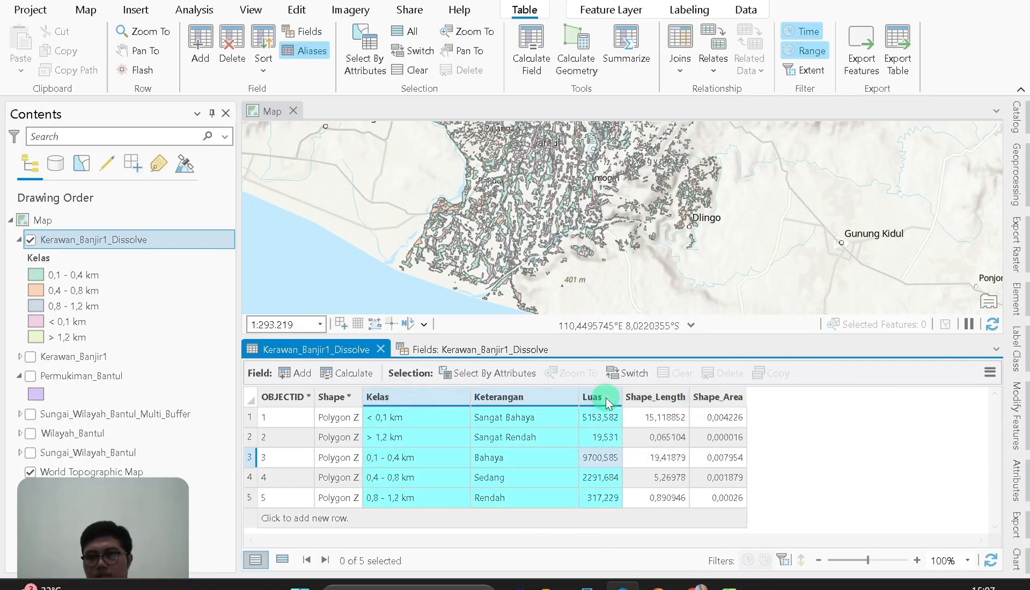
right_click(607, 403)
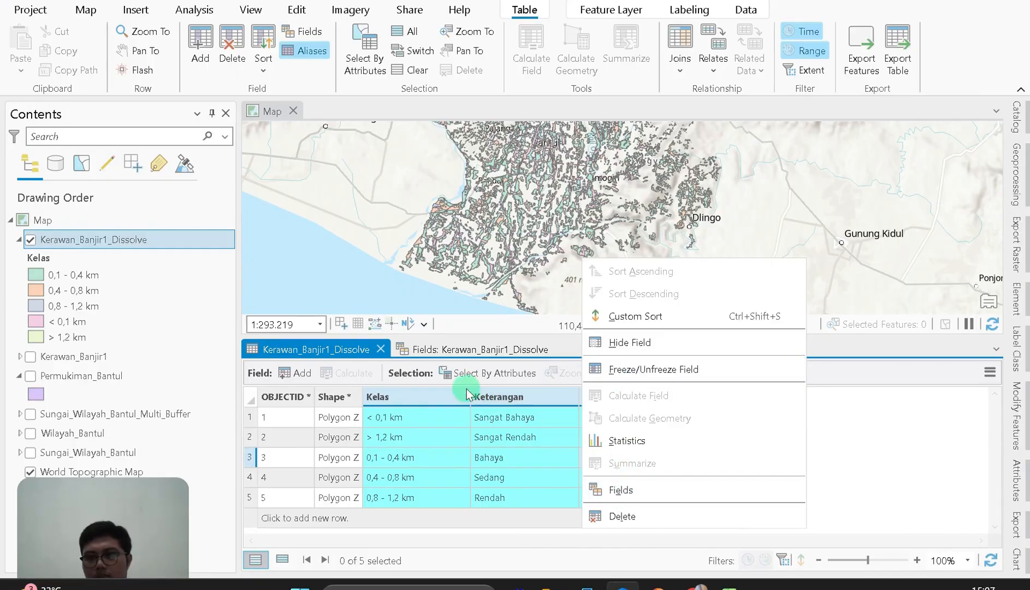
left_click(423, 395)
left_click(423, 396)
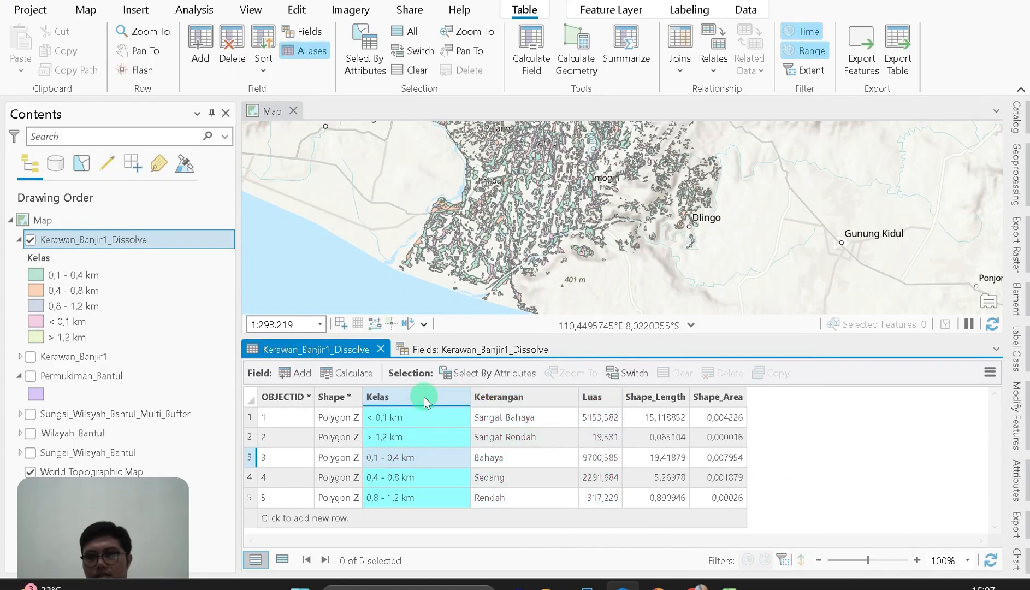
left_click(611, 397, "shift")
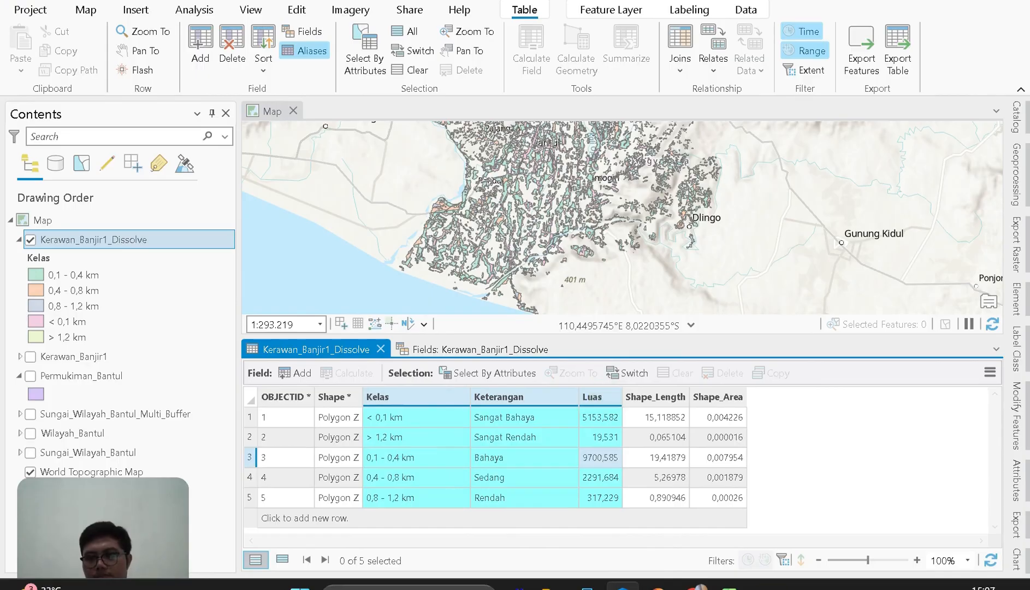
key("alt+Tab")
type("9700,585")
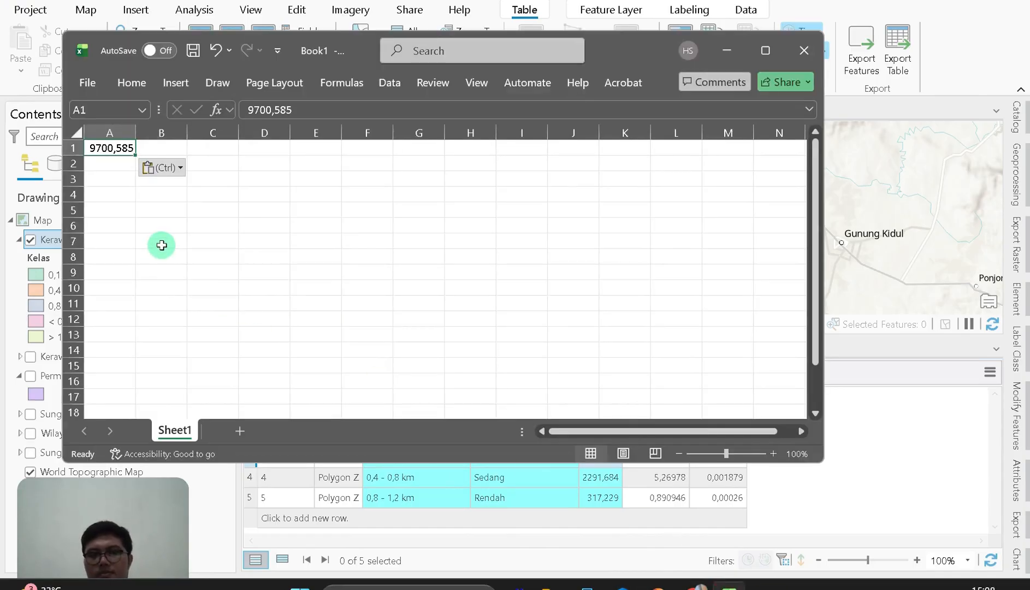
key("BackSpace")
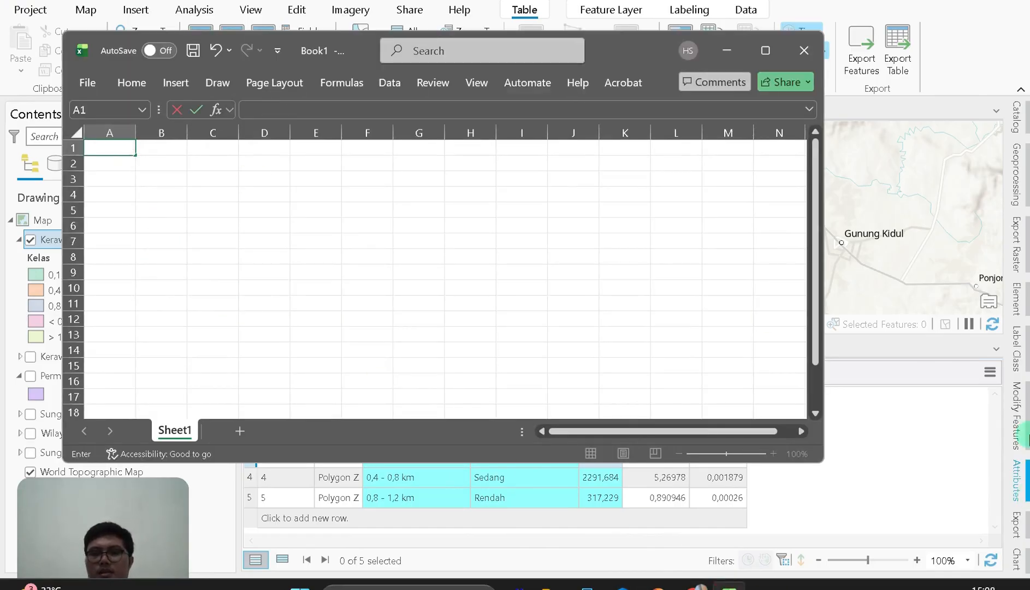
left_click(727, 49)
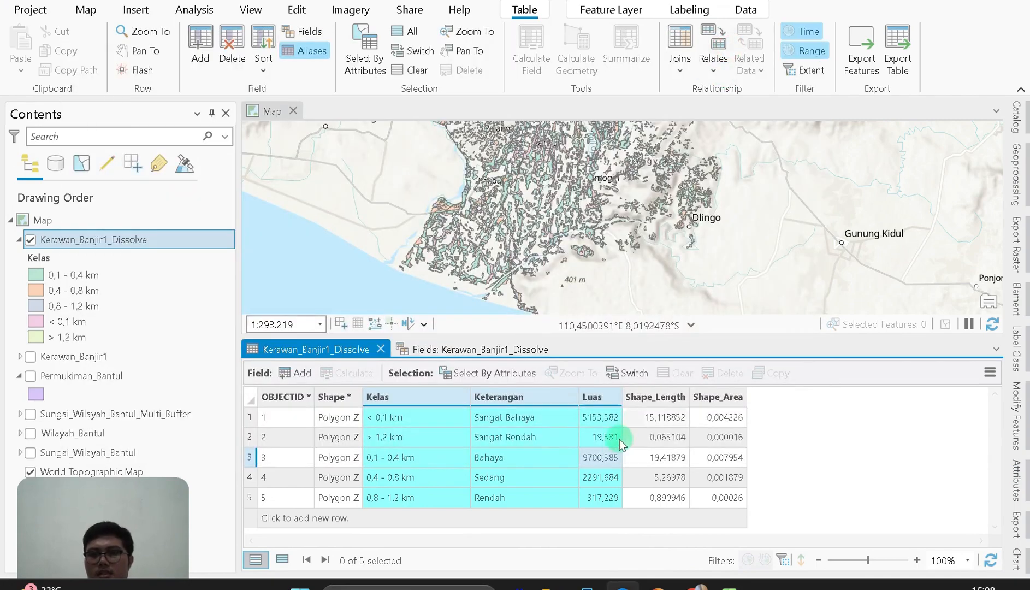
Select the Kelas, Keterangan and Luas cells of all five records in the dissolve table and copy them
left_click_drag(602, 501, 543, 407)
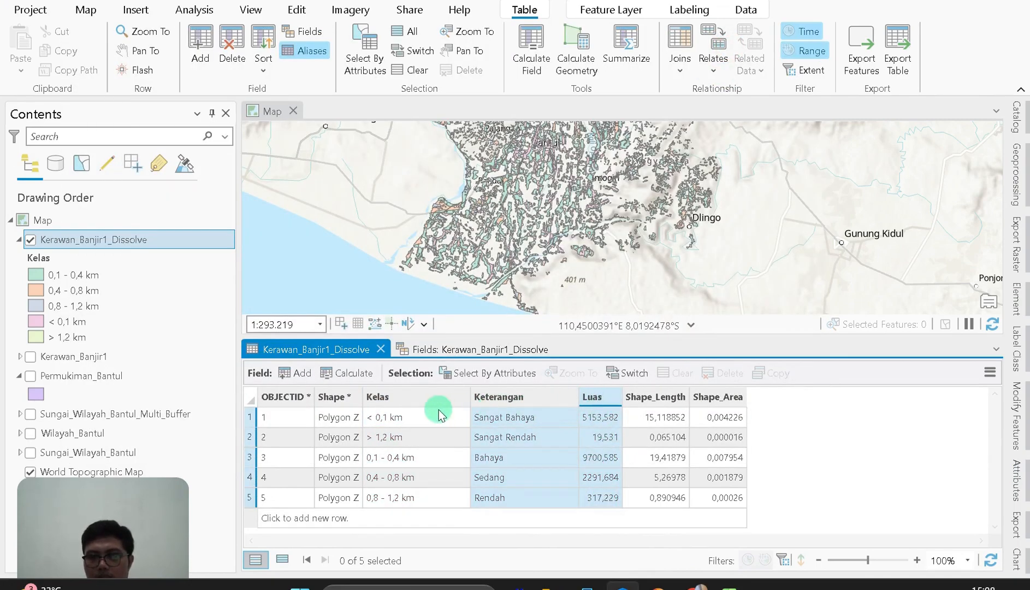
left_click_drag(439, 409, 417, 415)
left_click(538, 478)
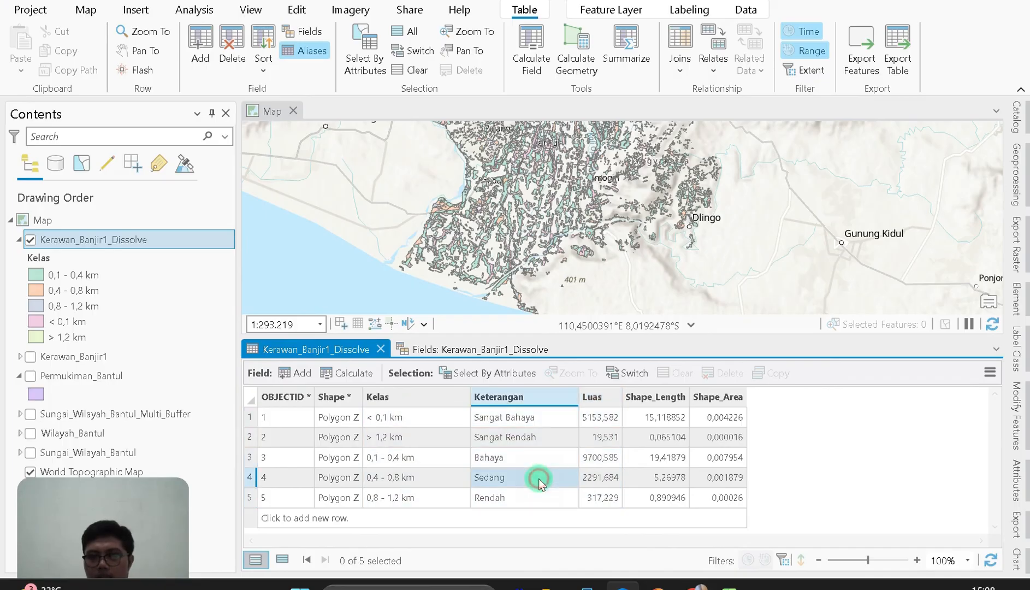
left_click(610, 501)
left_click(658, 495)
left_click_drag(610, 500, 380, 402)
left_click(320, 437)
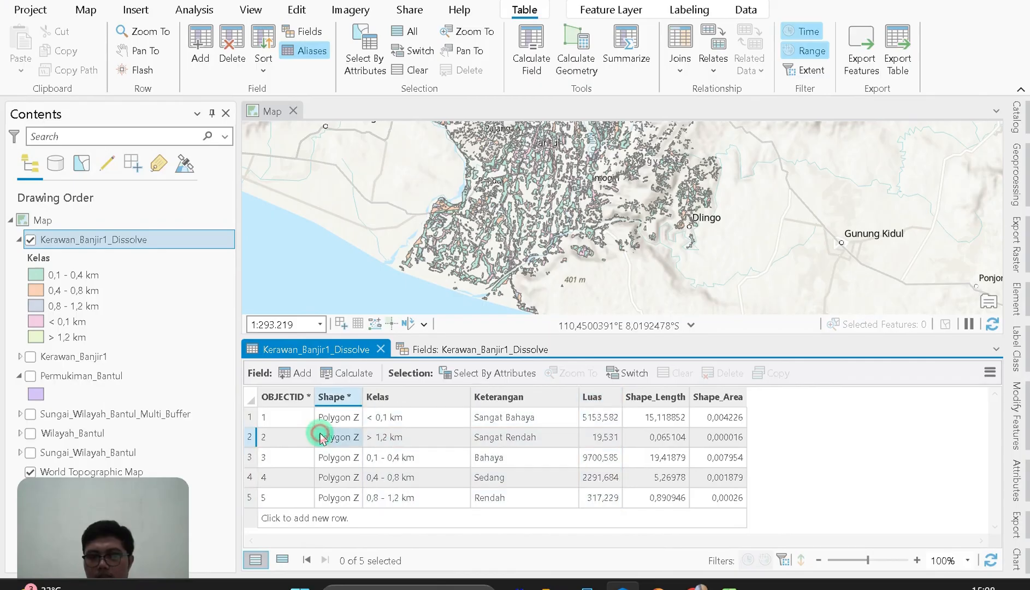
left_click(411, 415)
left_click_drag(421, 418, 598, 498)
right_click(575, 464)
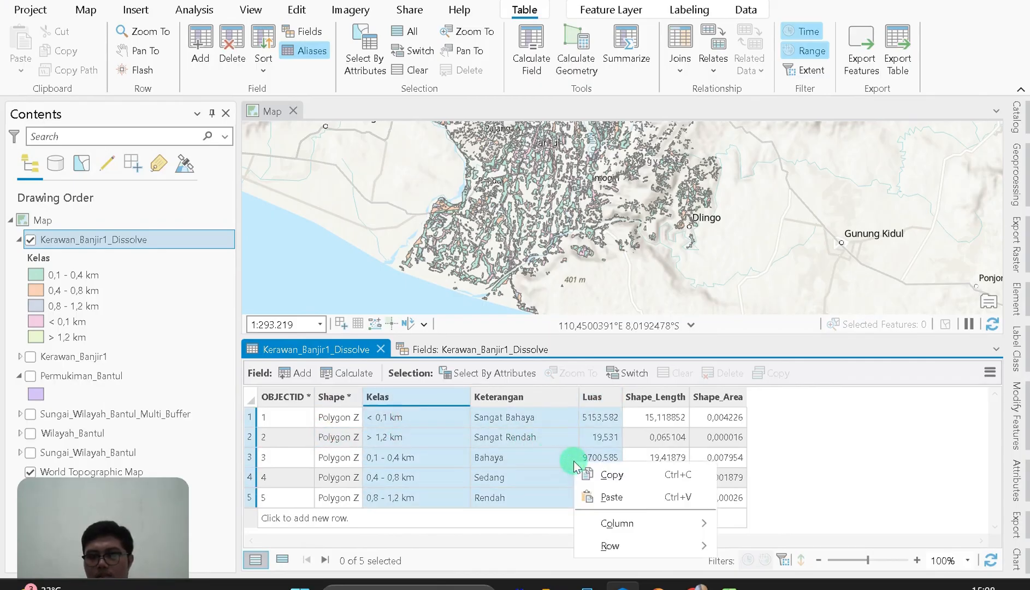
left_click(599, 475)
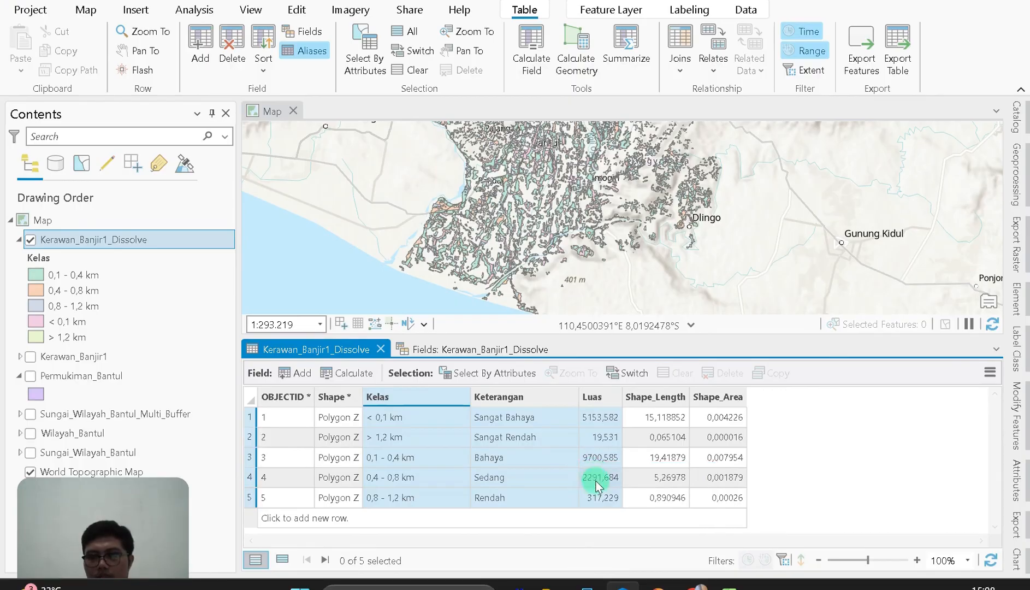
Switch to the Excel workbook, try pasting the copied cells into cell A1, and undo the paste
left_click(699, 586)
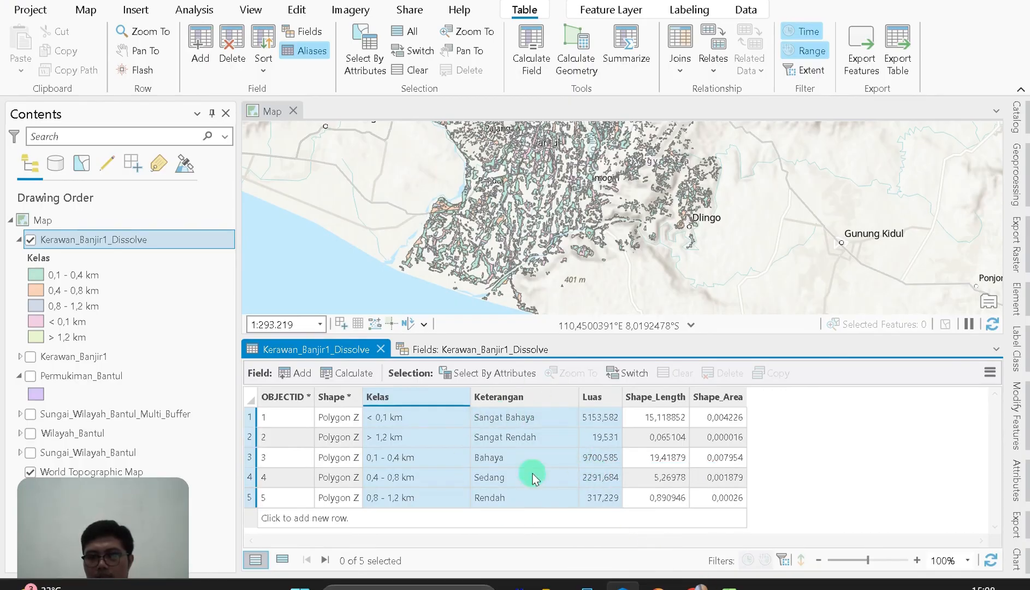
left_click(729, 585)
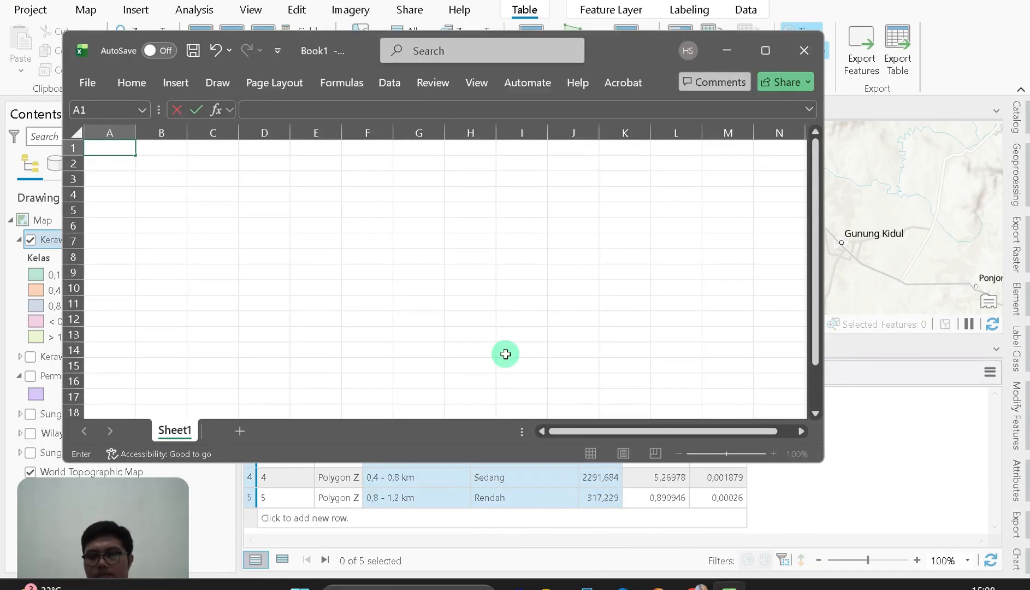
key("ctrl+v")
left_click(282, 214)
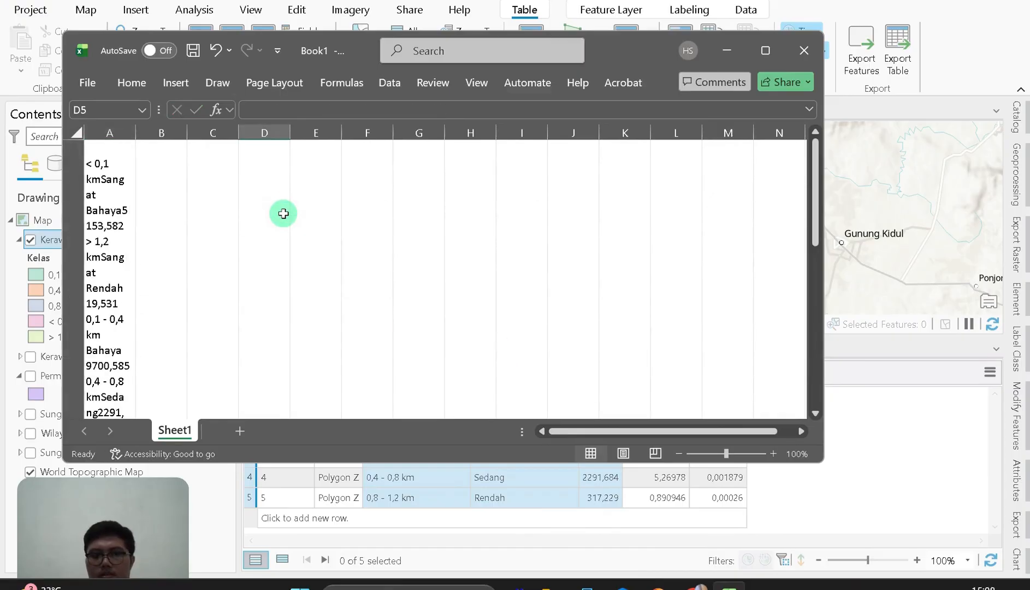
key("ctrl+z")
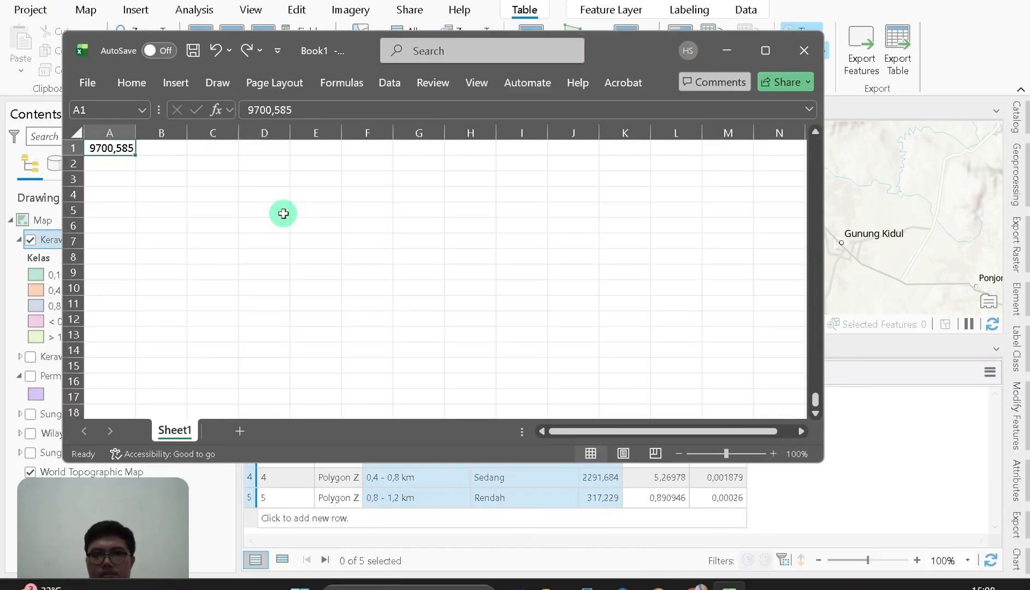
Try pasting the copied dissolve-table records into the sheet starting at cell B3
left_click(149, 175)
key("ctrl+v")
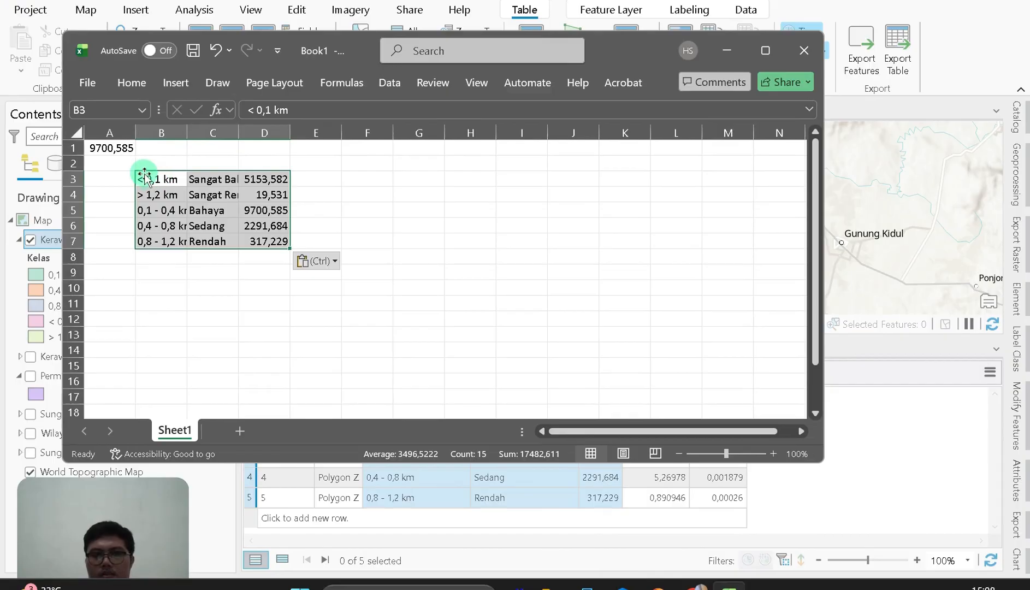
left_click(122, 146)
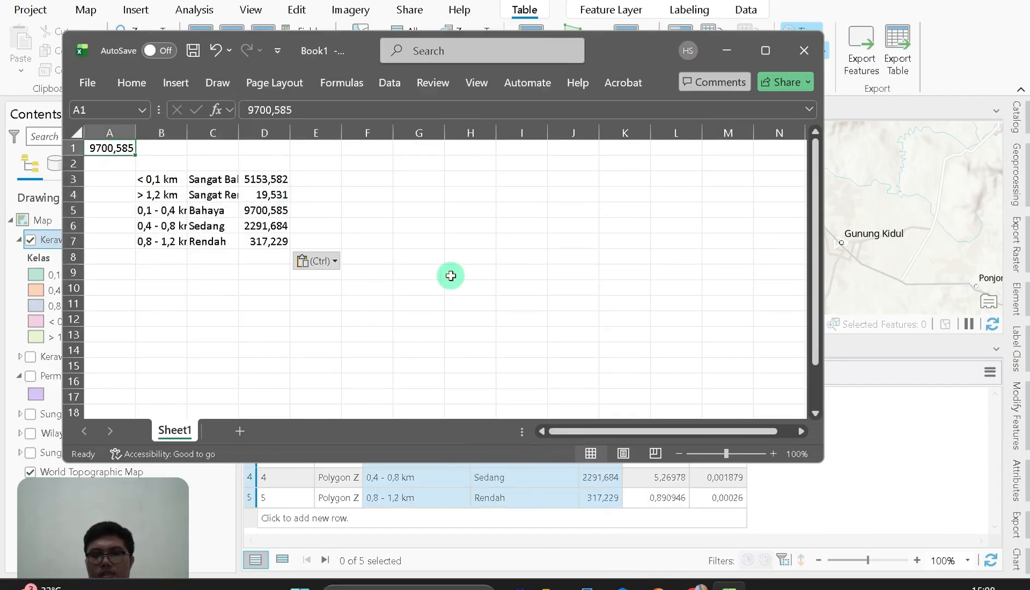
Clear the whole sheet and paste the copied Kelas, Keterangan and Luas records starting at cell A1
key("ctrl+a")
key("Delete")
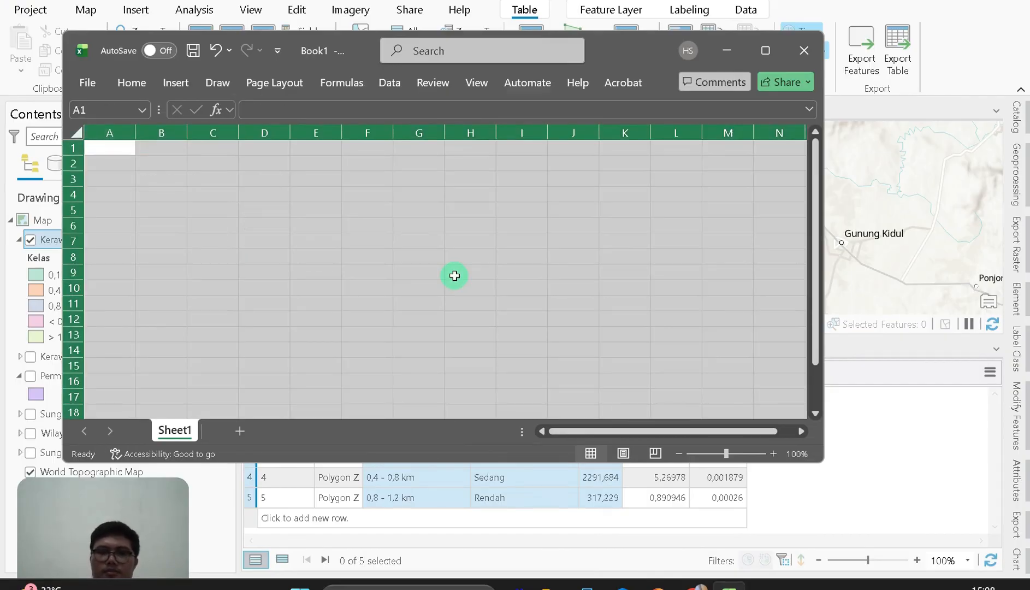
left_click(362, 240)
left_click(107, 146)
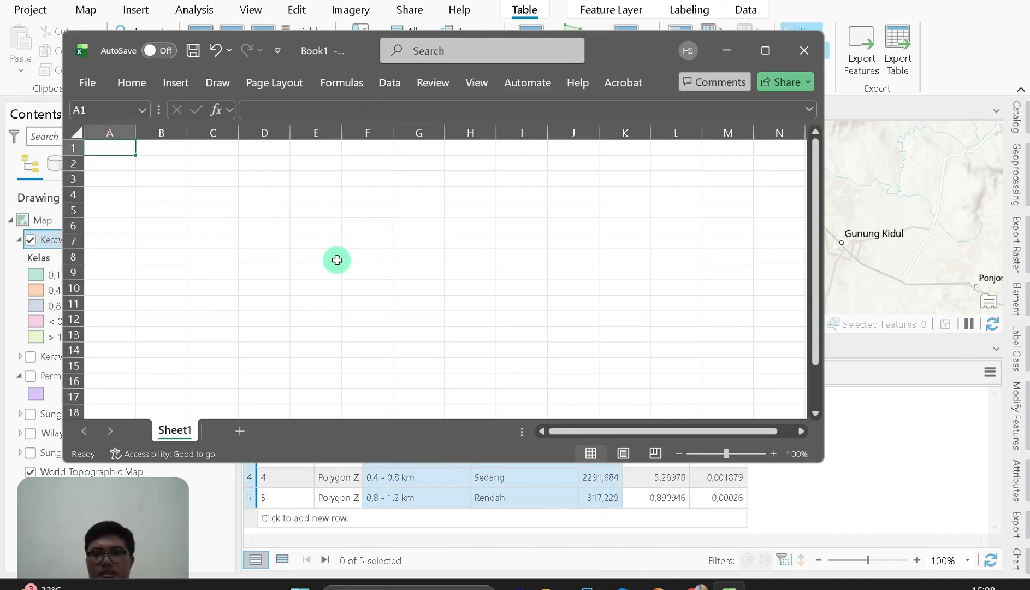
key("ctrl+v")
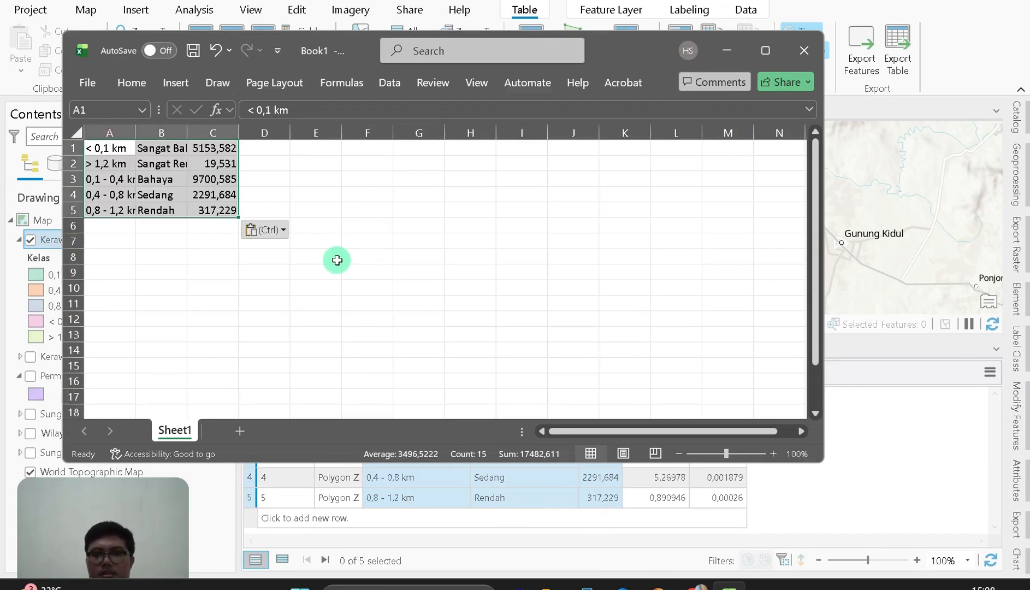
Insert an empty row above the pasted records and widen columns A and B to show their full text
left_click(73, 147)
right_click(73, 147)
left_click(150, 305)
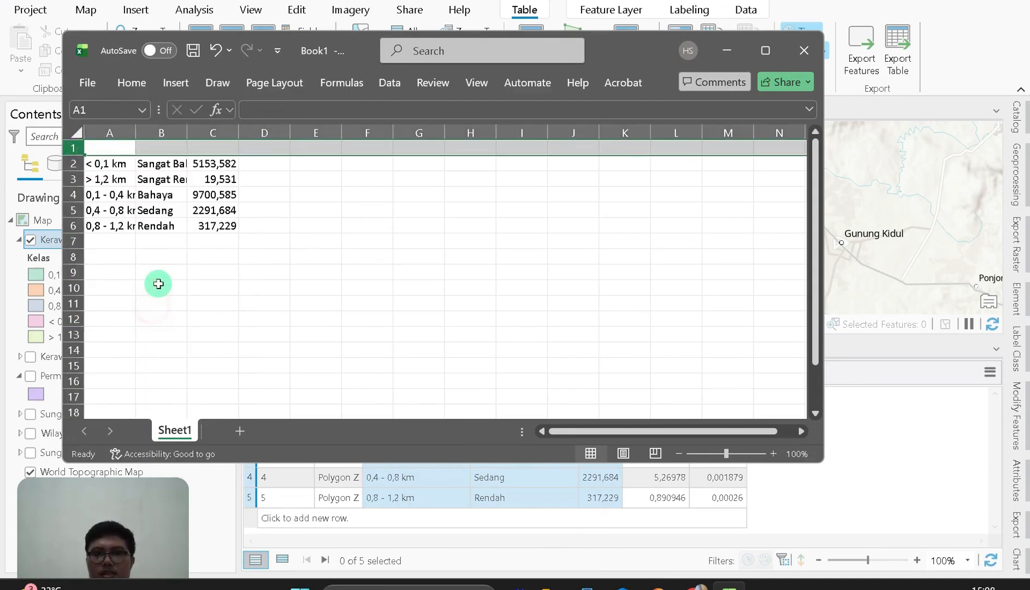
left_click_drag(134, 137, 320, 137)
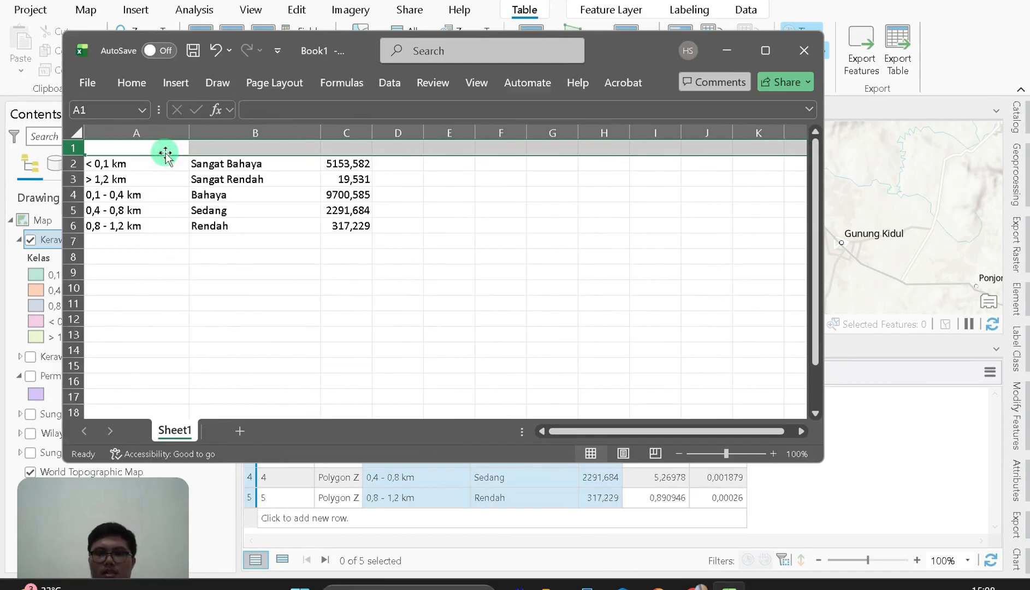
Enter the column headers Kelas, Keterangan and Luas in cells A1 to C1
left_click(136, 149)
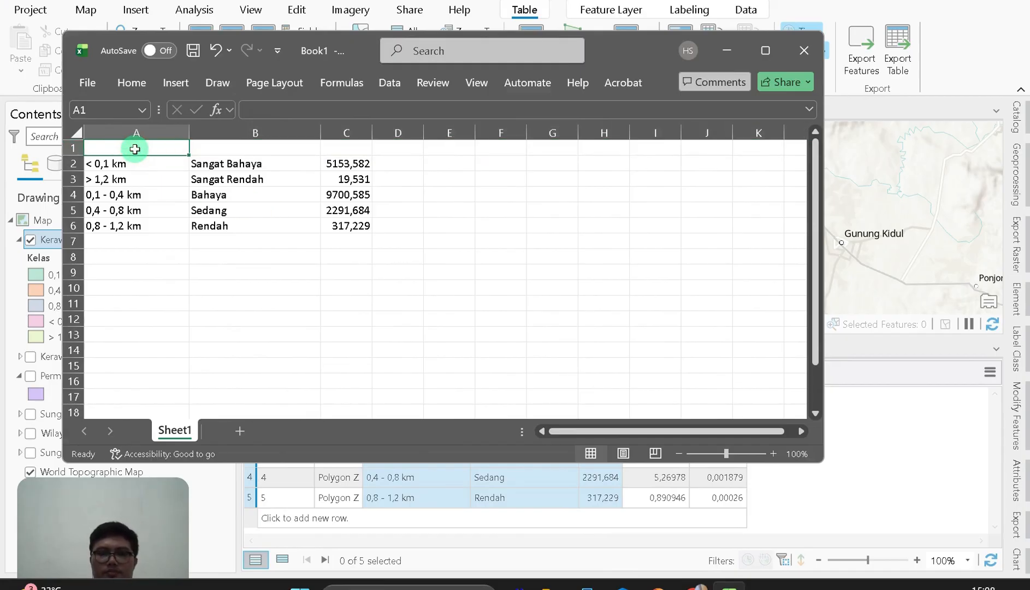
type("Kelas")
key("Tab")
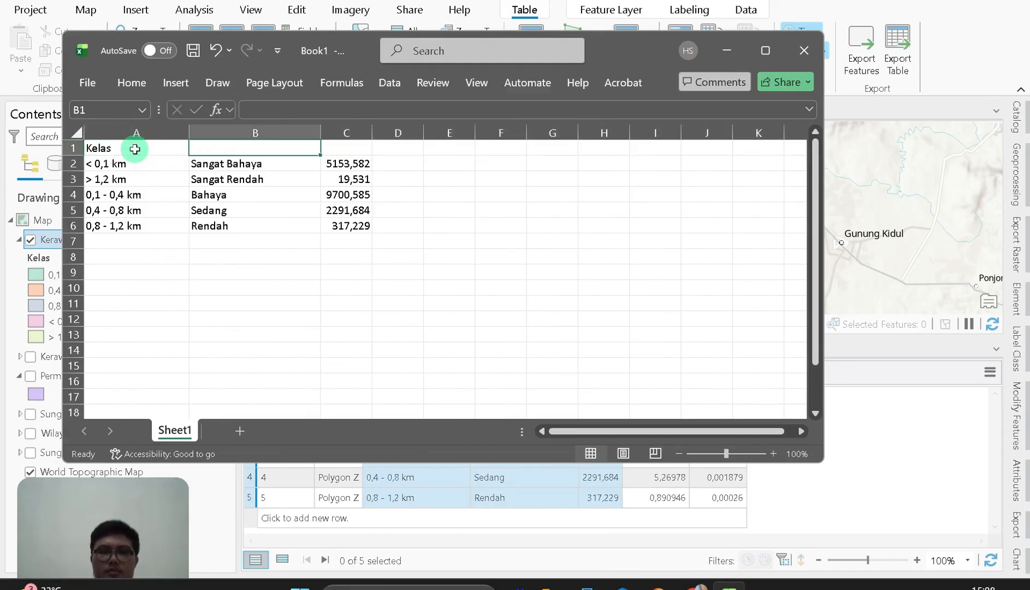
type("Keterangan")
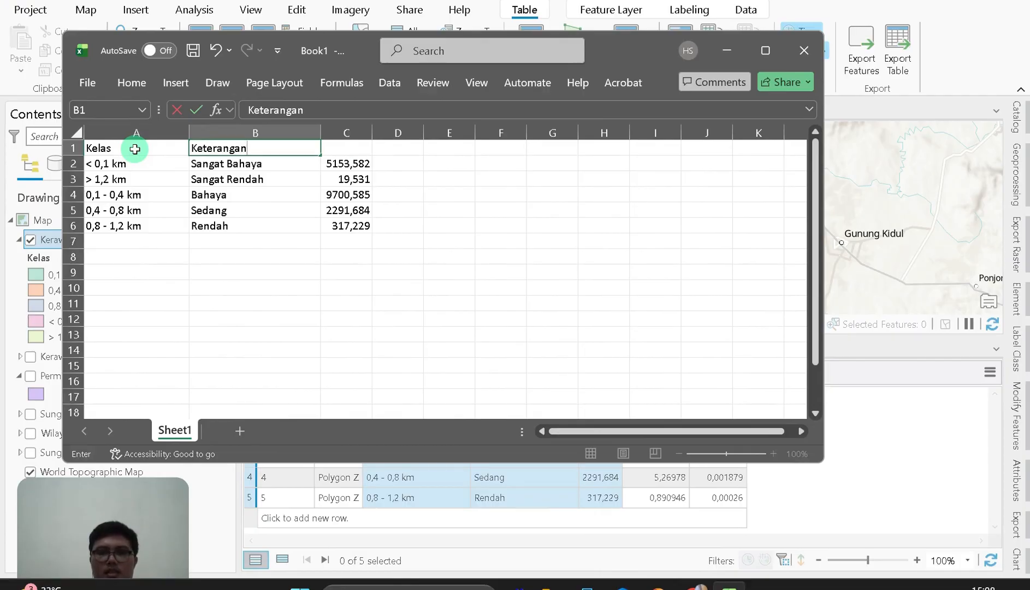
key("Tab")
type("Luas")
key("Return")
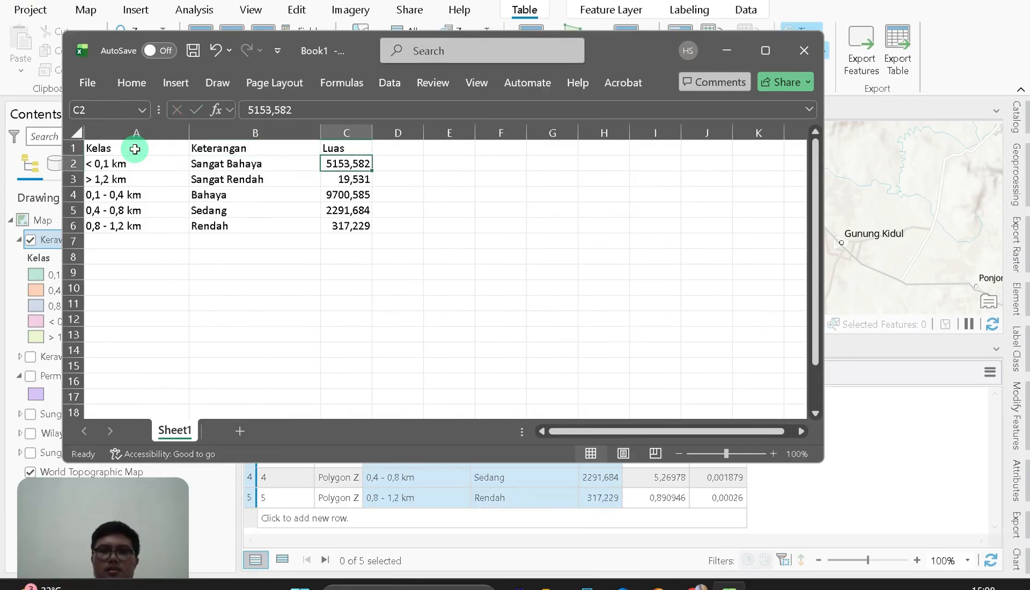
Maximize the workbook window and insert a 2-D clustered column chart of the Kelas, Keterangan and Luas table
left_click(769, 55)
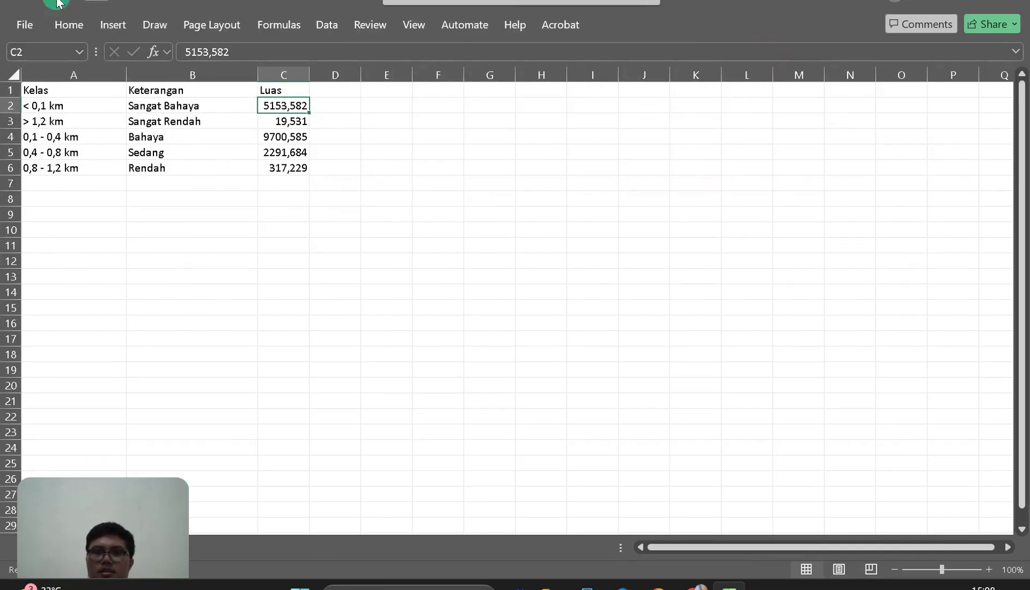
left_click(68, 22)
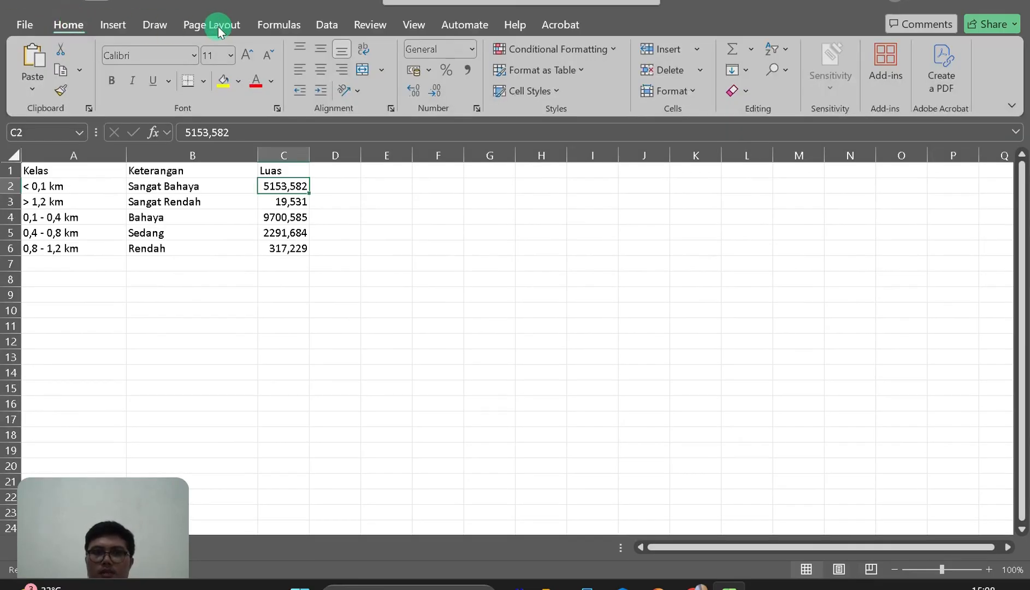
left_click(394, 23)
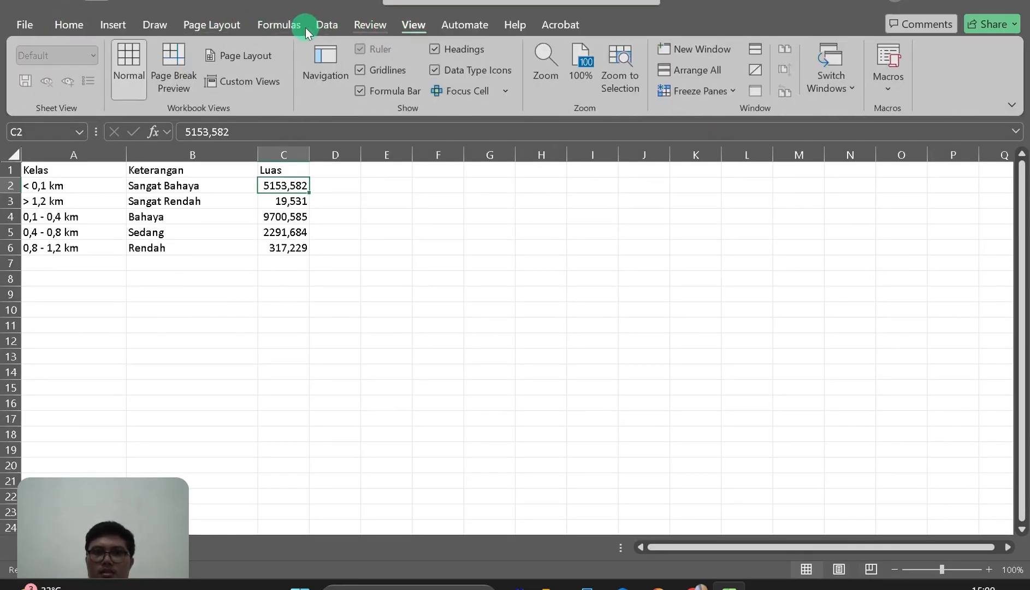
left_click(151, 22)
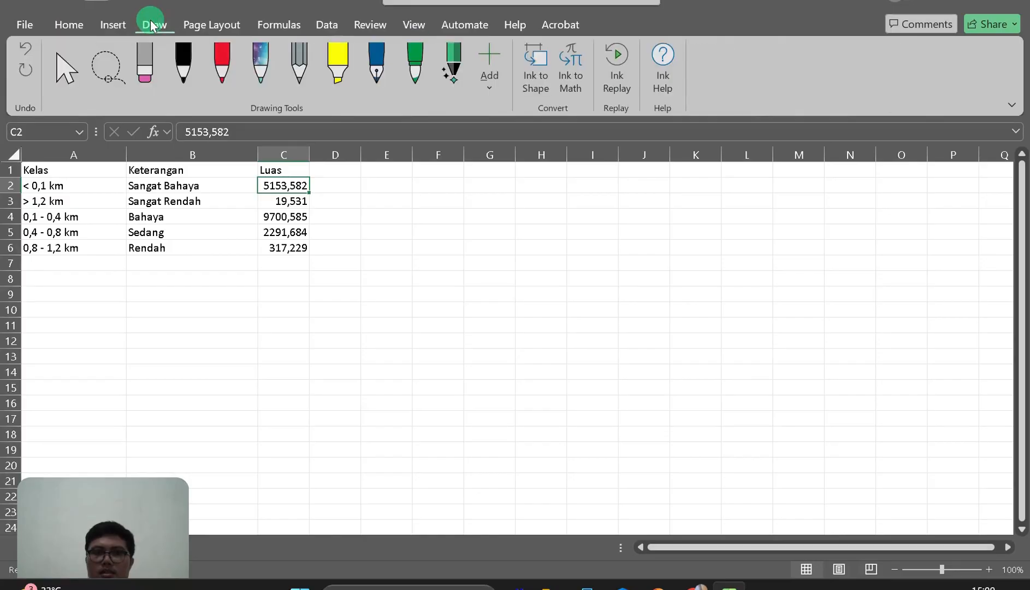
left_click(121, 24)
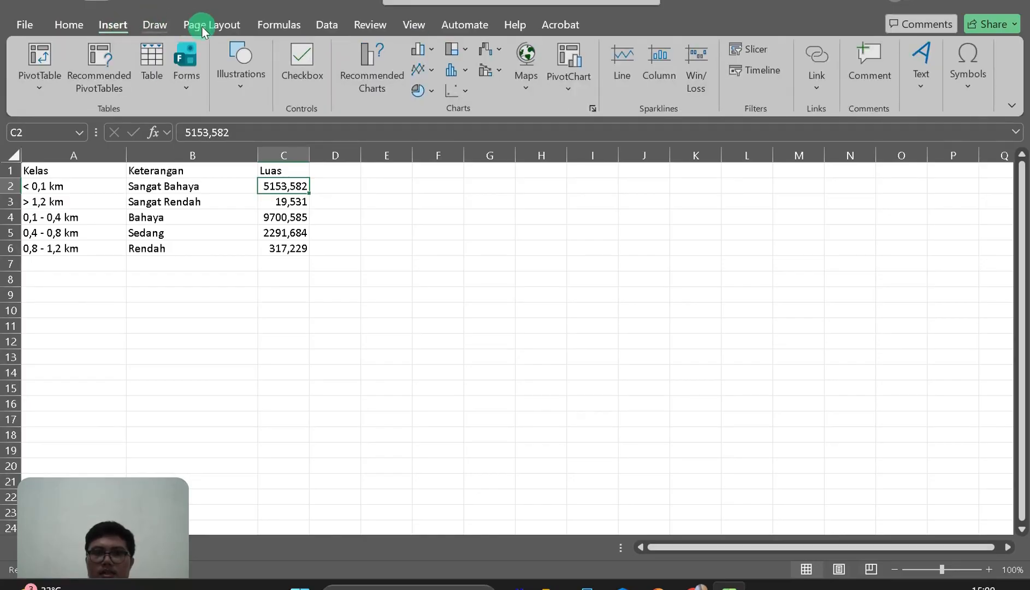
left_click(425, 49)
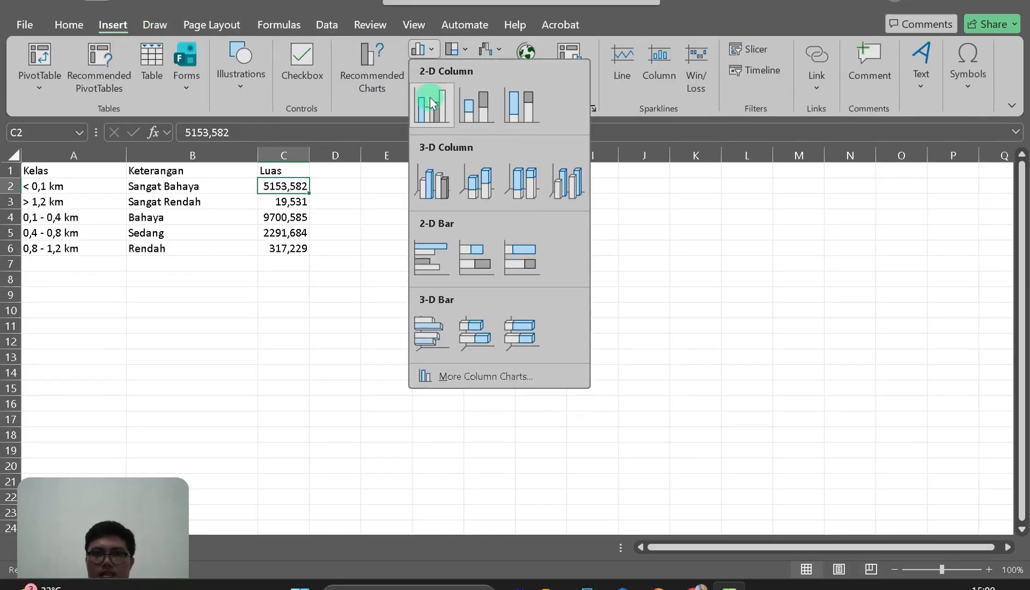
left_click(430, 103)
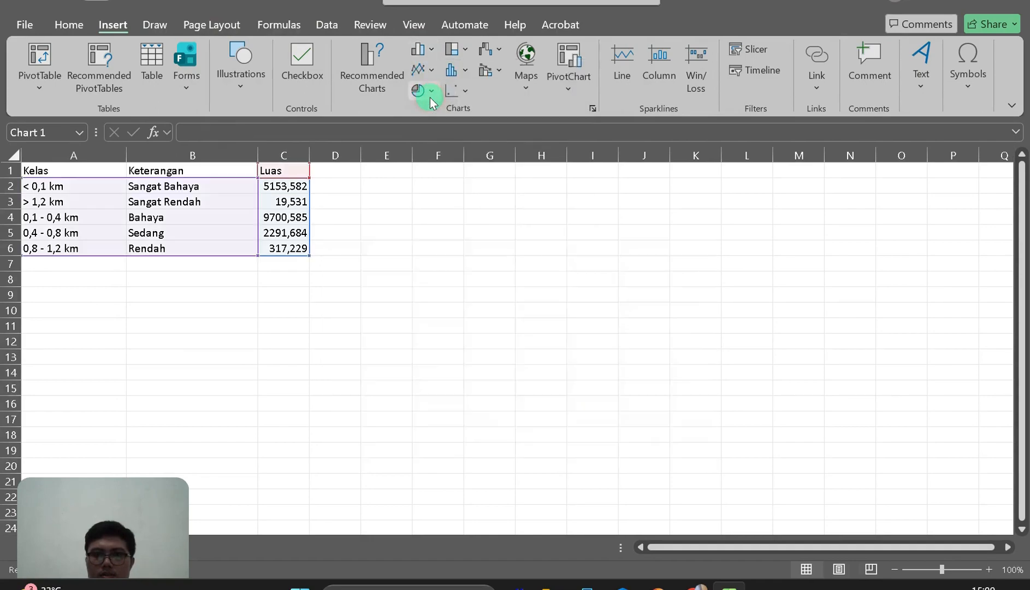
Enlarge the Luas column chart, try moving its plot area upward, and undo that plot area move
left_click_drag(711, 463, 753, 492)
left_click_drag(657, 384, 663, 356)
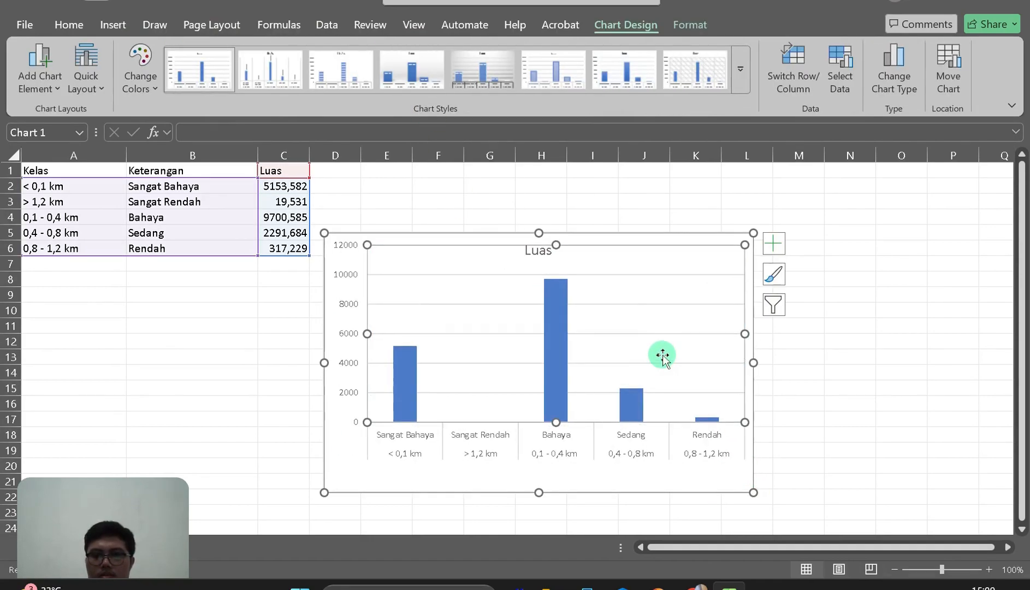
key("ctrl+z")
left_click(189, 324)
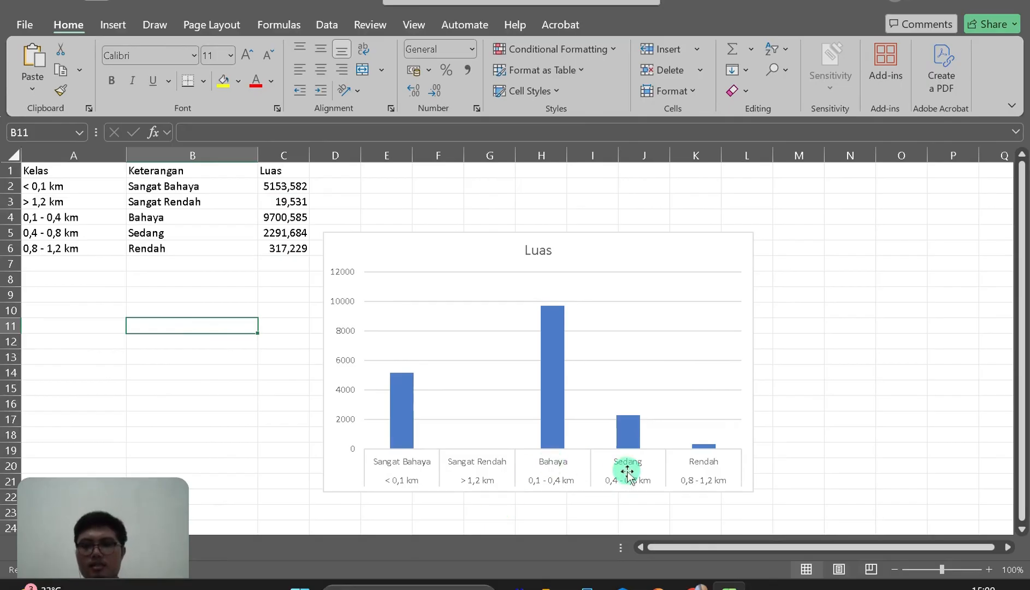
Examine the chart's category labels and the bars of the flood-hazard classes against the source table
left_click(472, 464)
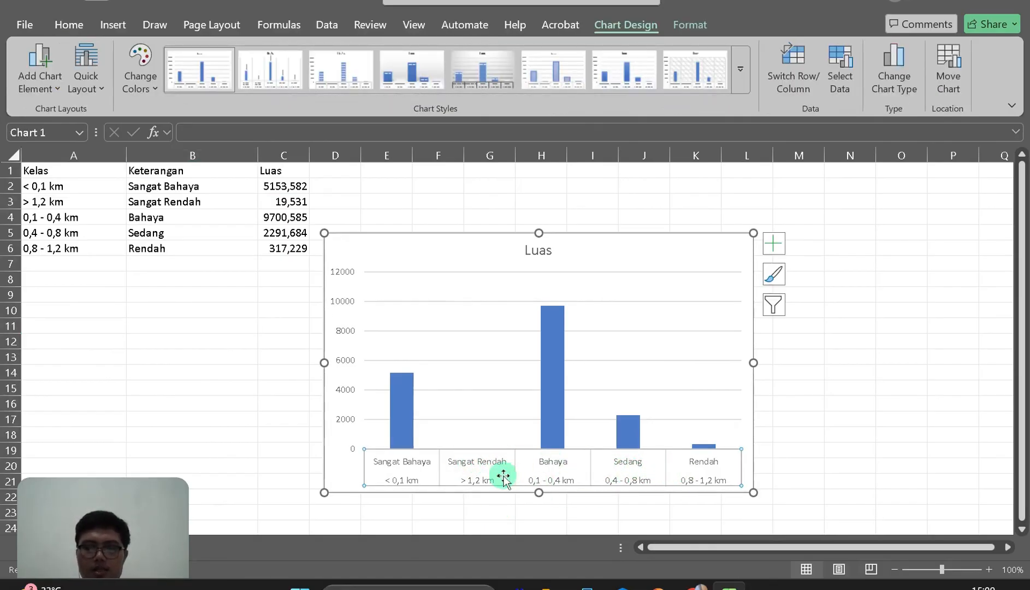
left_click(170, 292)
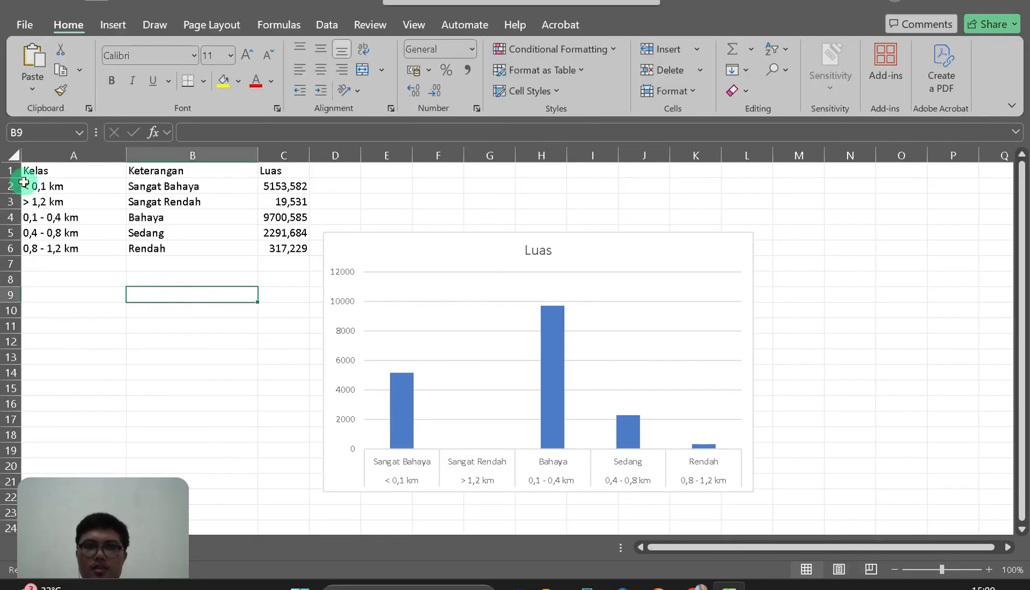
left_click_drag(35, 170, 186, 186)
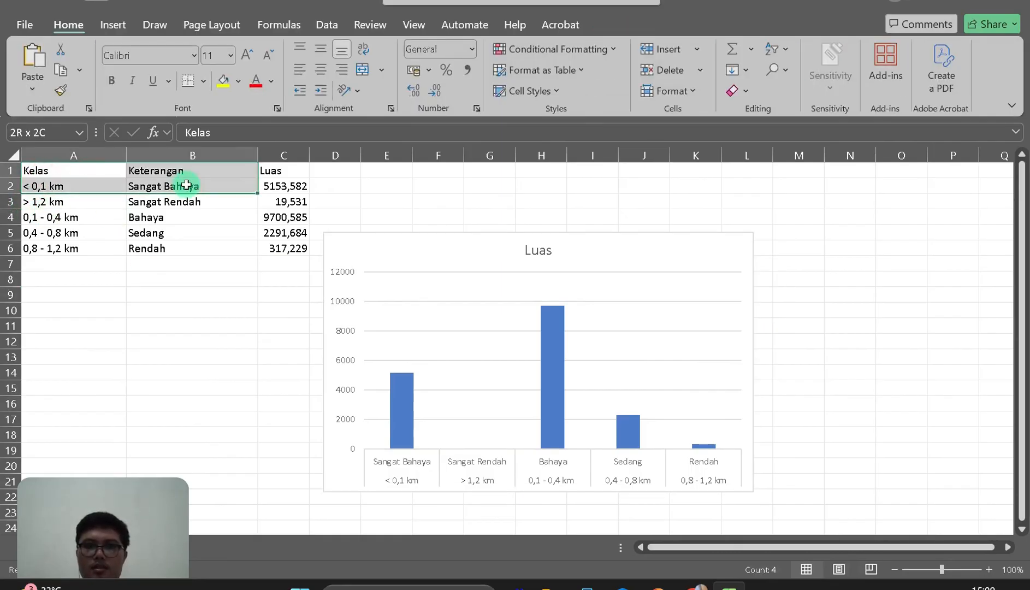
left_click(113, 25)
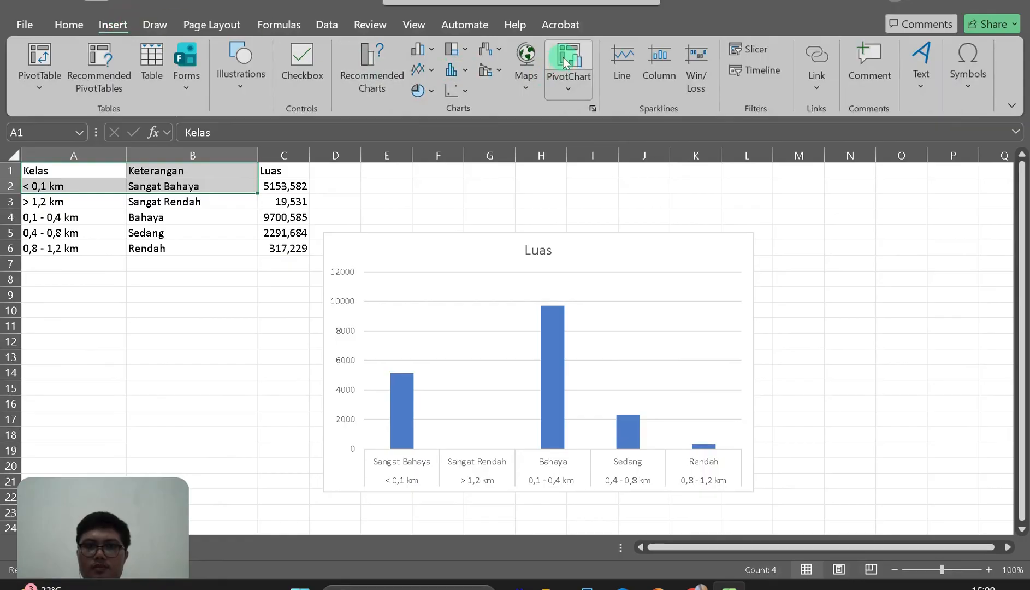
left_click(557, 378)
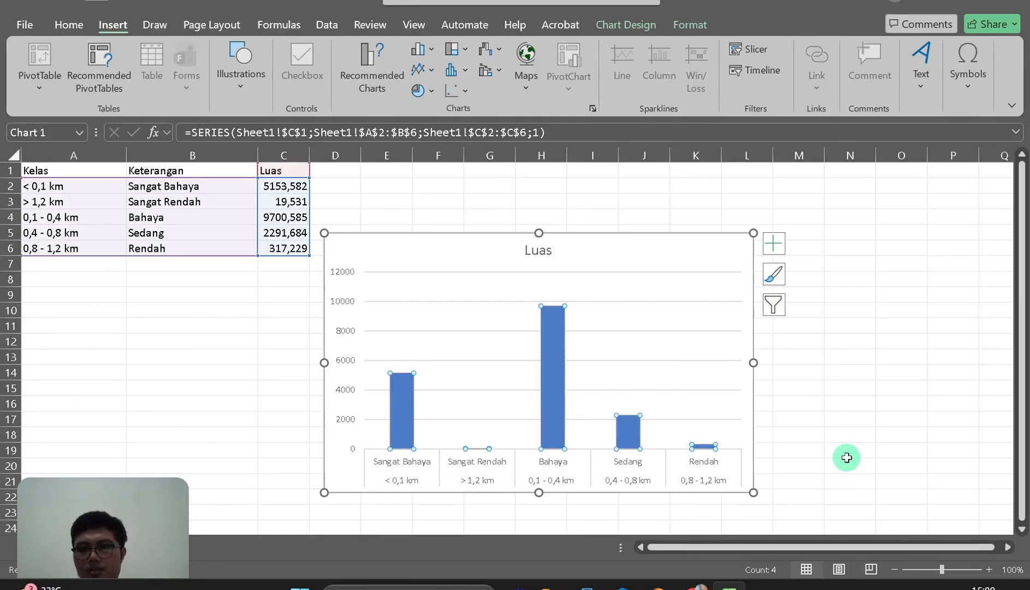
left_click(404, 462)
left_click(404, 421)
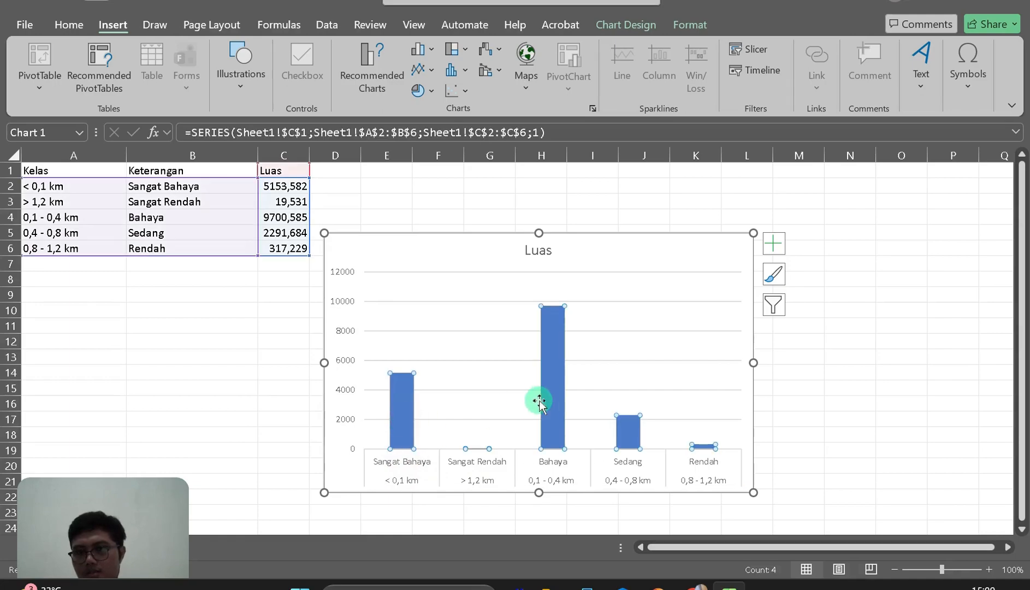
left_click(625, 439)
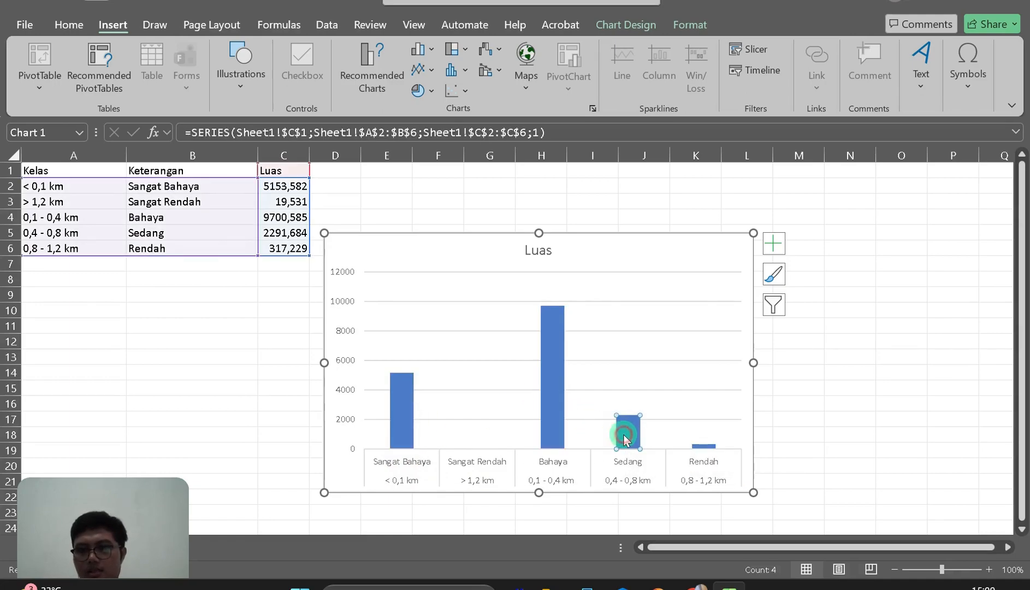
left_click(552, 409)
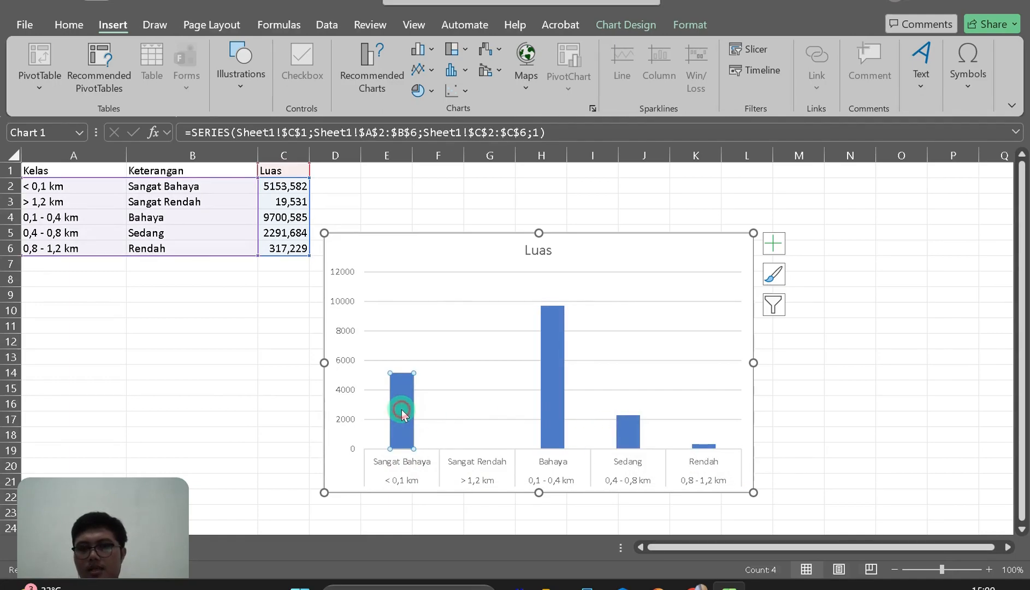
left_click(853, 356)
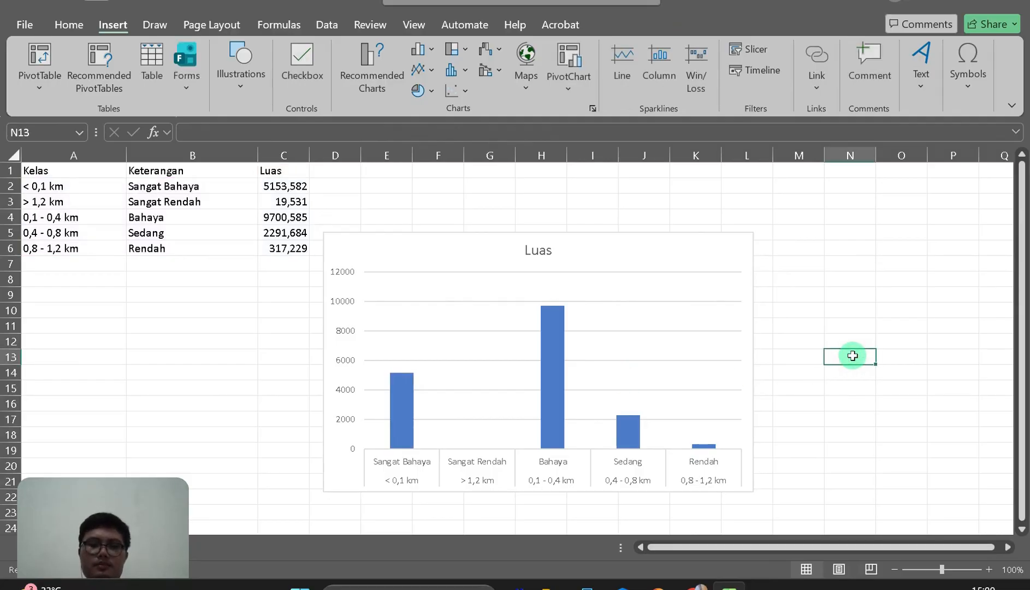
key("ctrl+s")
left_click(663, 473)
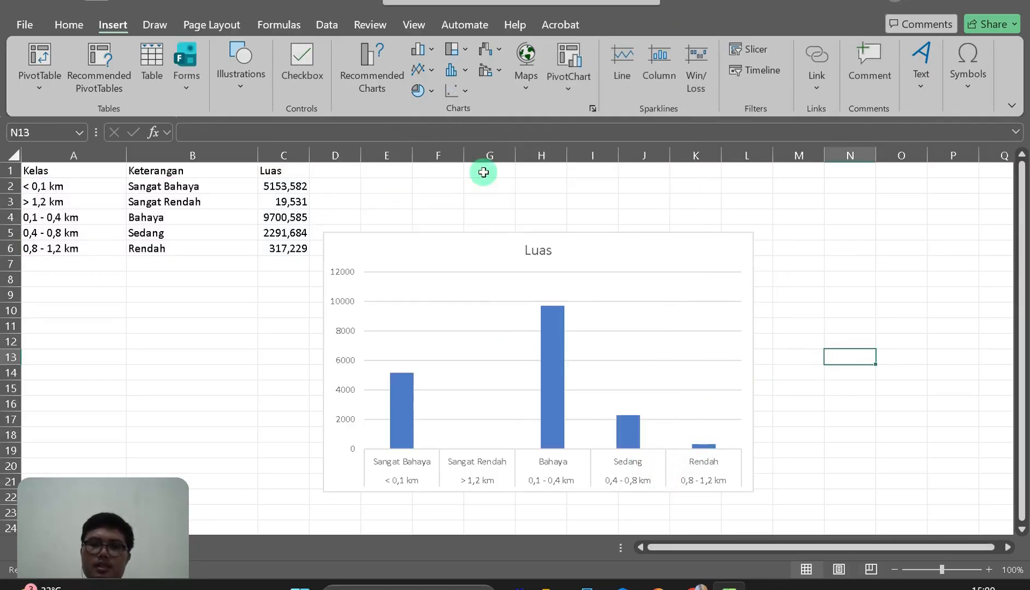
key("ctrl+s")
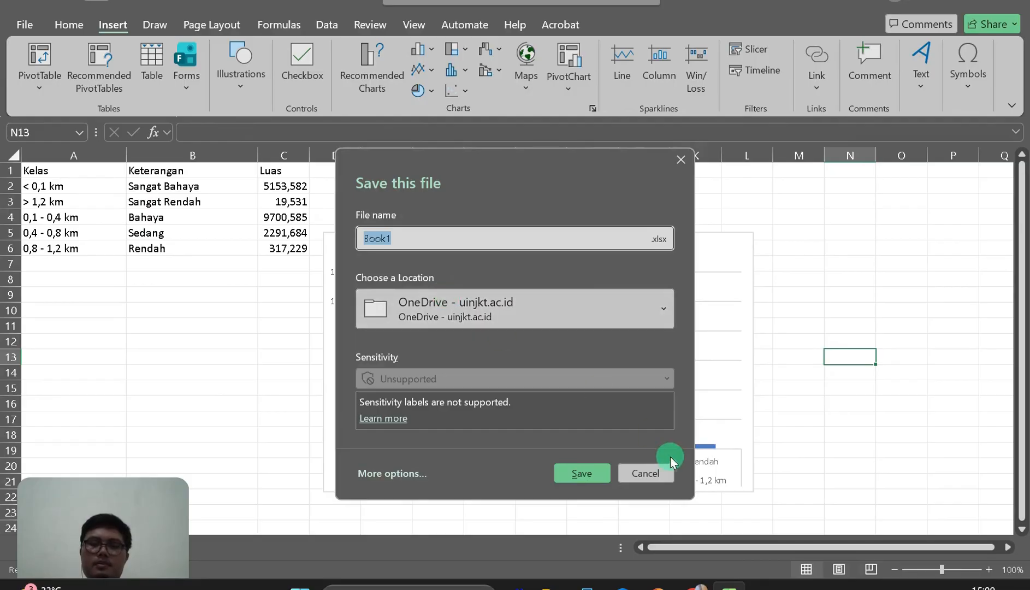
left_click(681, 160)
Return to ArcGIS Pro and close the Kerawan_Banjir1_Dissolve fields view and attribute table
left_click(933, 5)
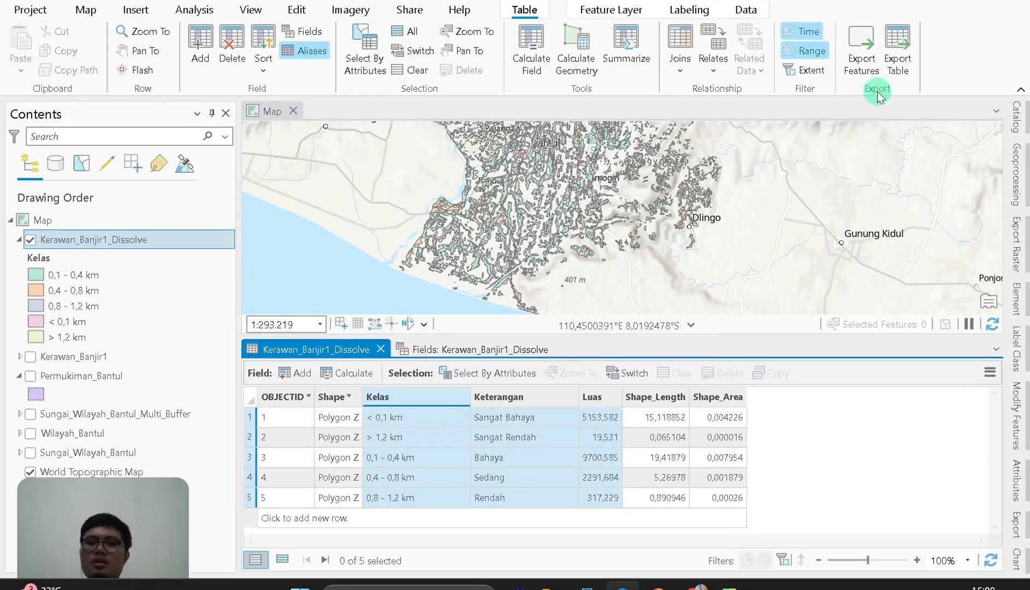
left_click(673, 456)
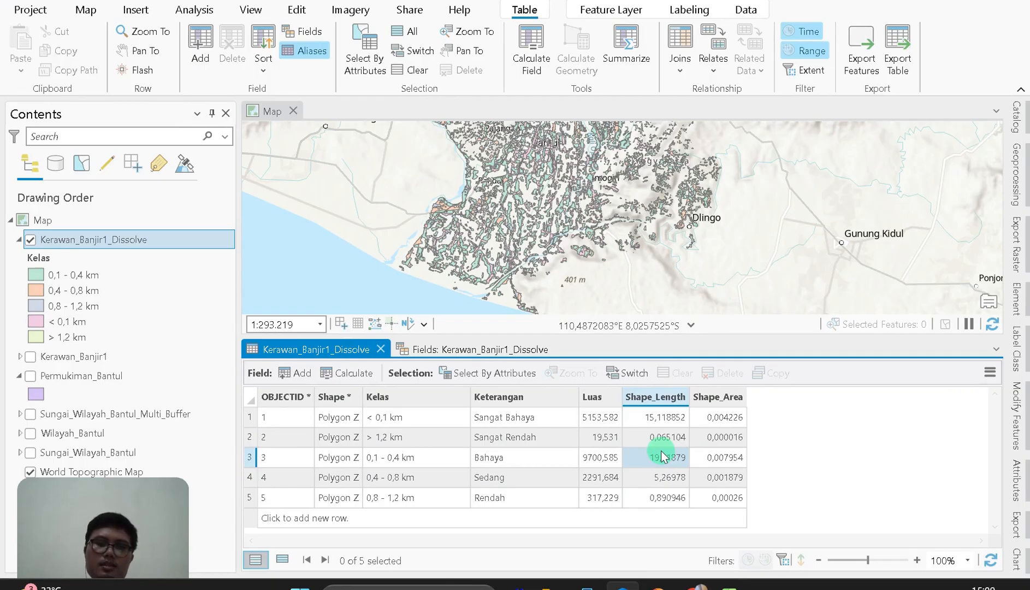
left_click(522, 352)
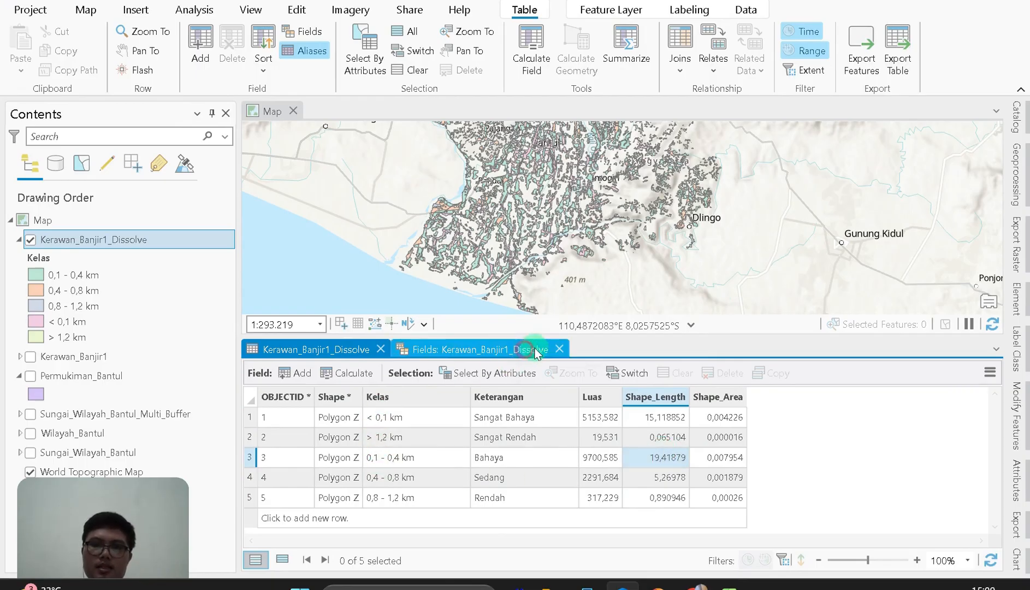
left_click(384, 350)
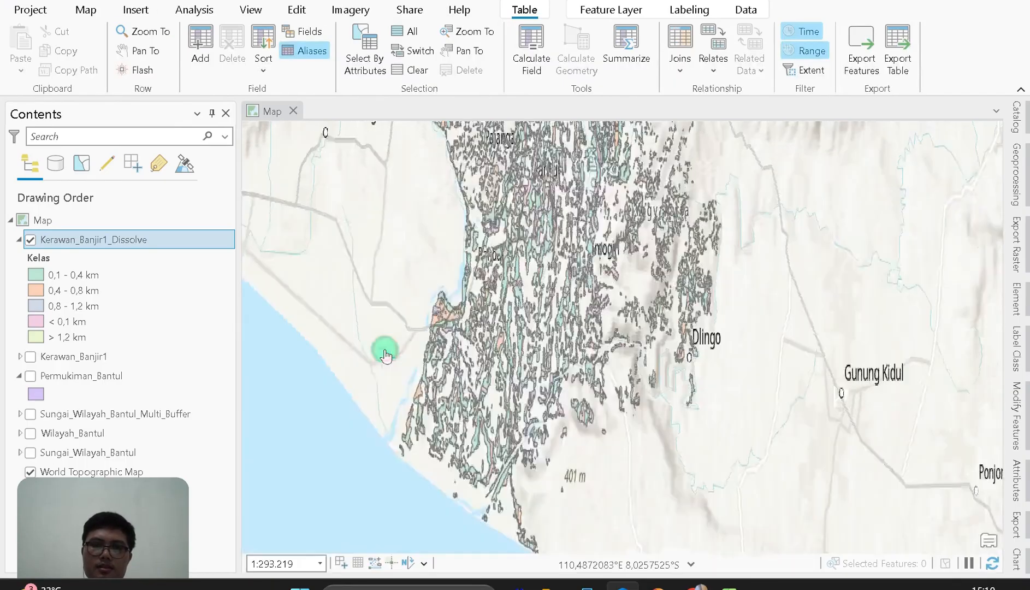
Move the Wilayah_Bantul layer above Kerawan_Banjir1_Dissolve in the drawing order and turn on its visibility
left_click_drag(455, 295, 427, 309)
scroll(480, 350, "up", 4)
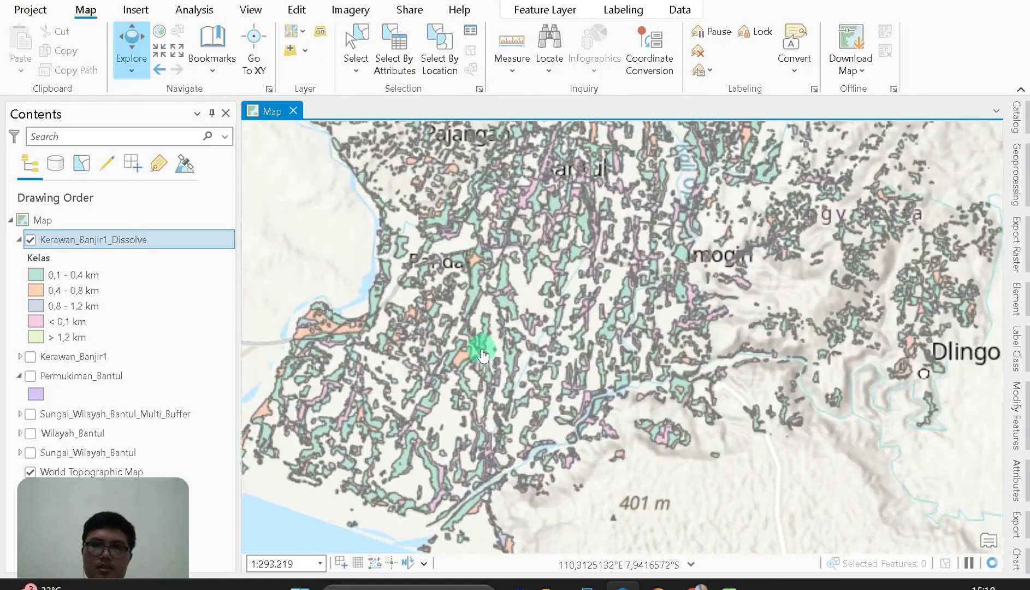
scroll(481, 350, "down", 4)
left_click_drag(512, 280, 504, 293)
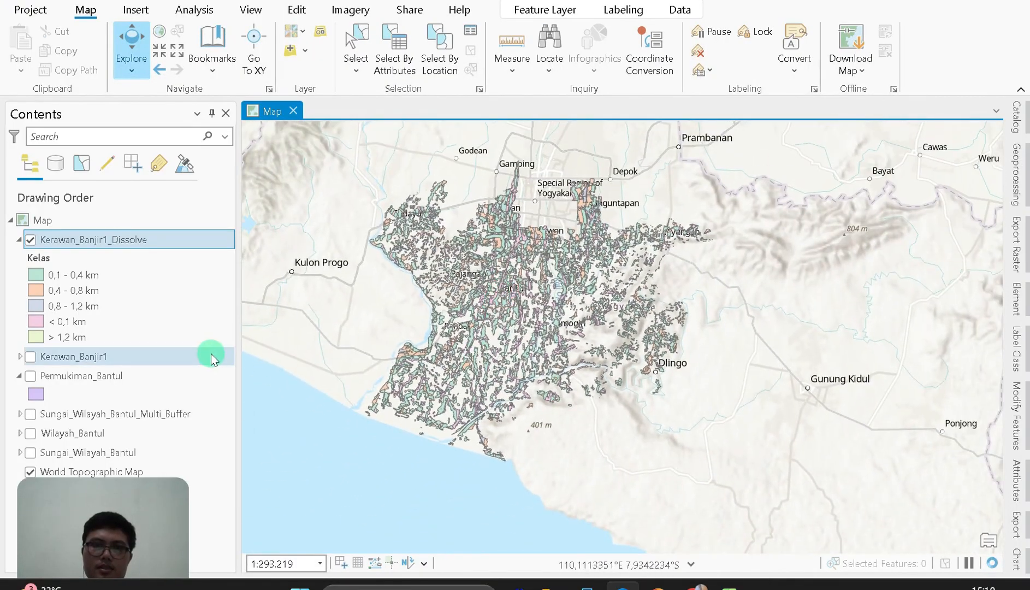
left_click(108, 433)
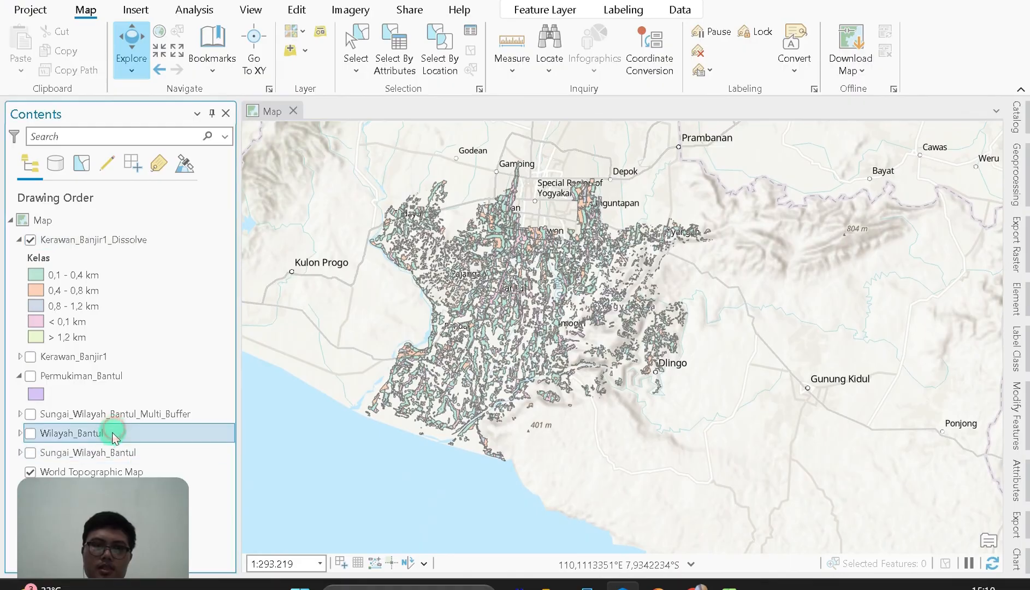
left_click_drag(103, 434, 141, 237)
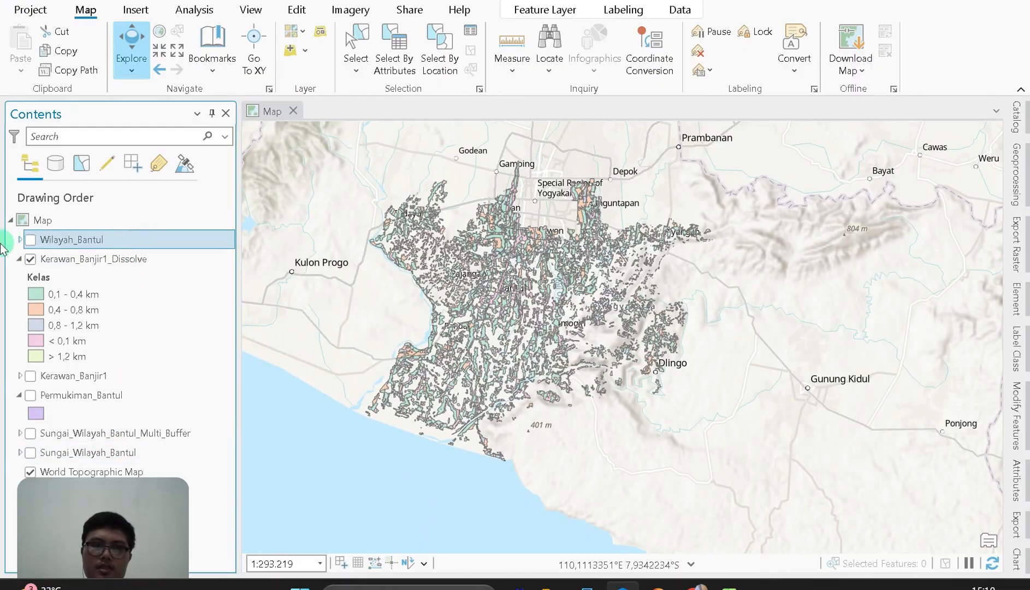
left_click(31, 240)
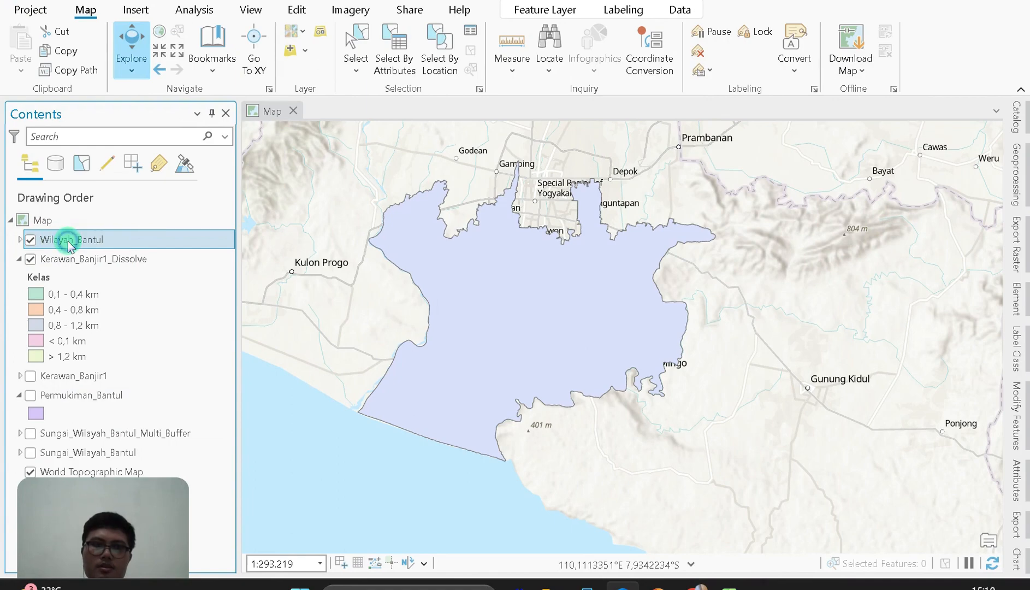
Symbolize the Wilayah_Bantul polygon with an unfilled solid black outline and set its outline width to 1 pt
right_click(69, 245)
left_click(131, 385)
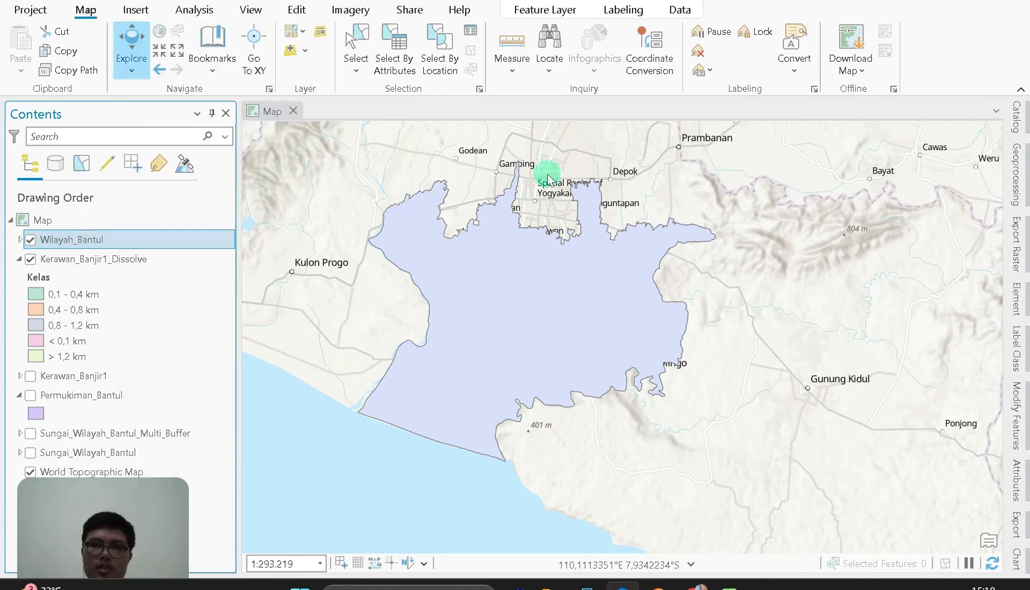
left_click(749, 214)
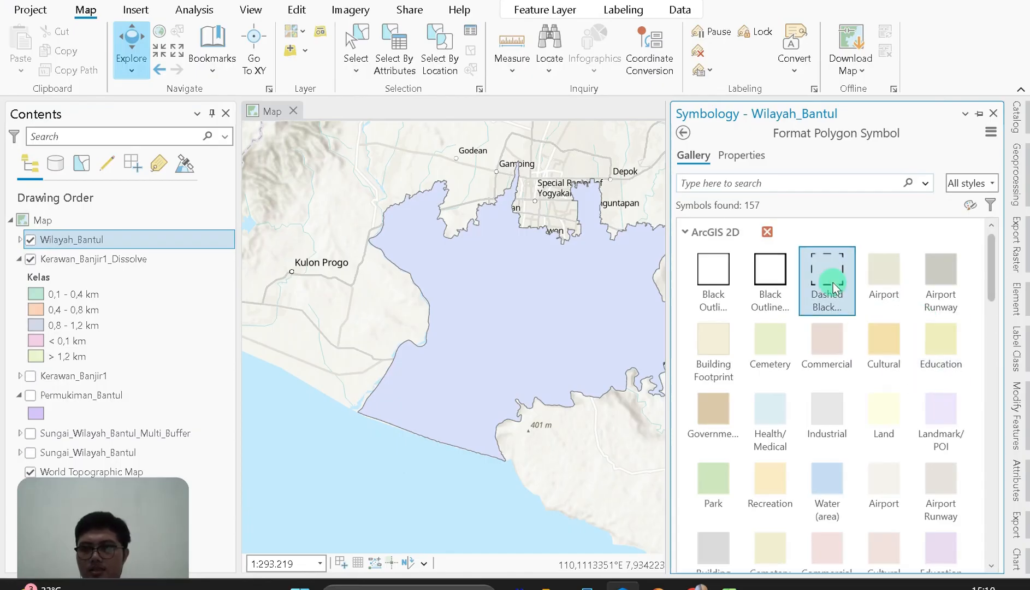
left_click(833, 282)
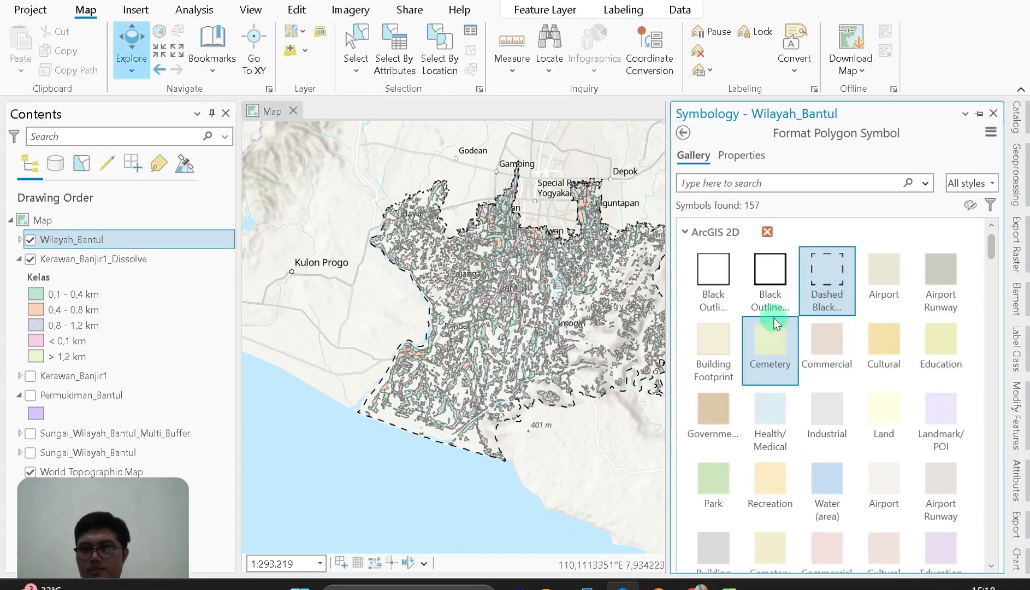
left_click(760, 278)
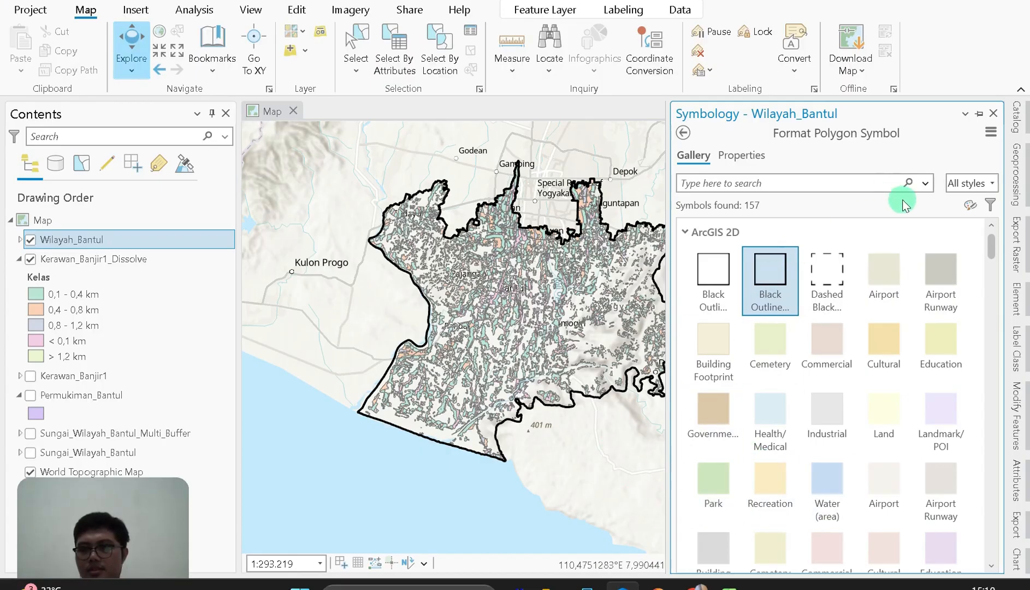
left_click(754, 157)
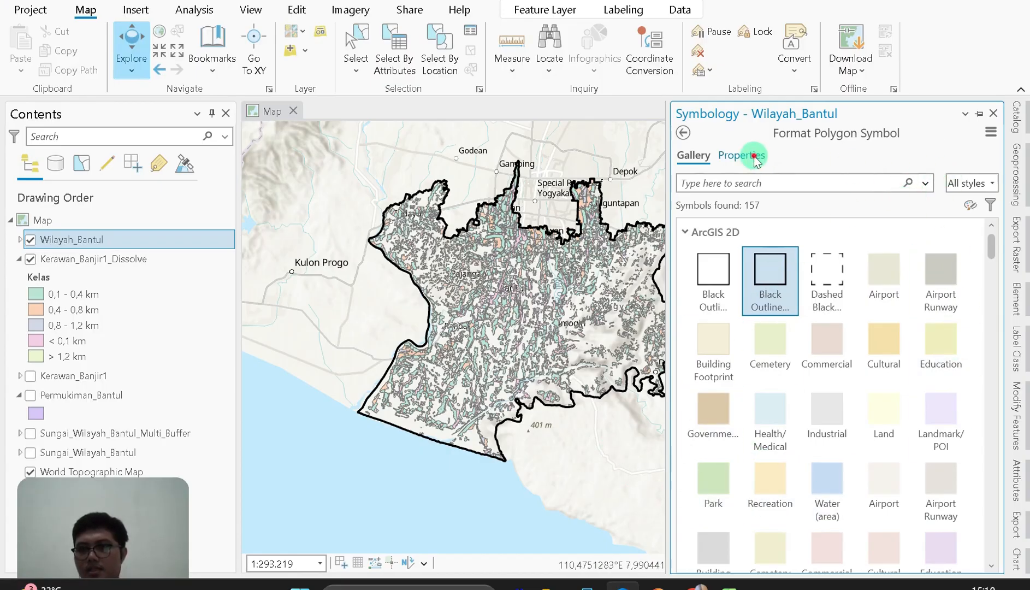
left_click(992, 288)
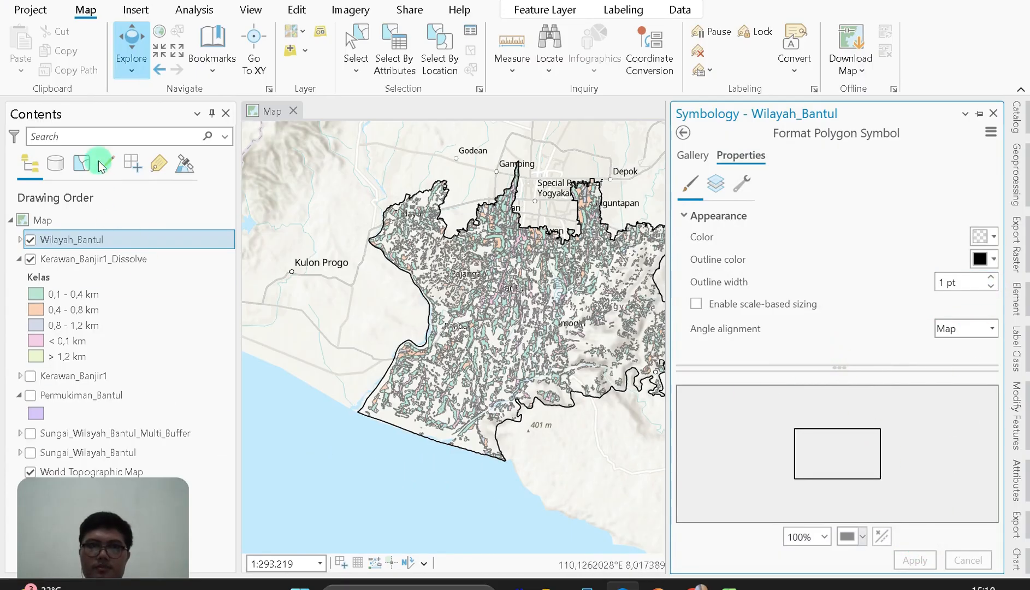
left_click(976, 114)
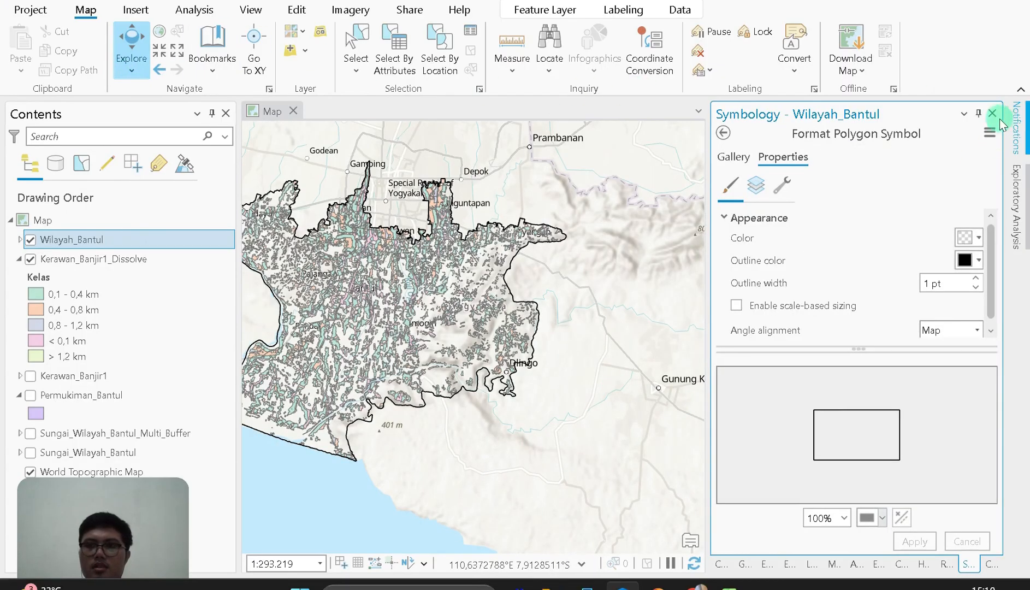
left_click(978, 113)
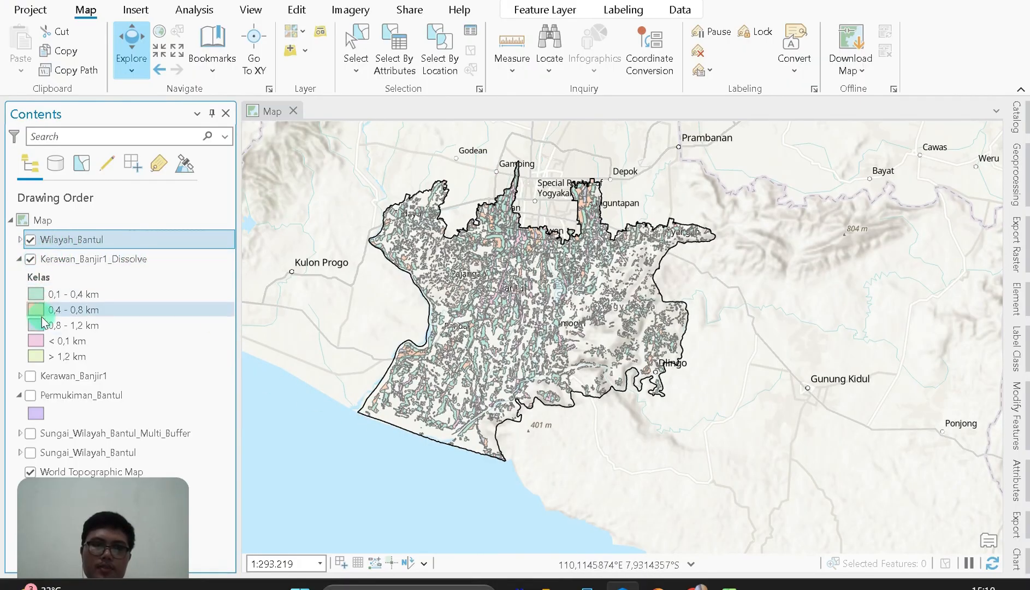
Open the Kerawan_Banjir1_Dissolve attribute table, collapse the ribbon, and arrange the view so all of Bantul shows above the five class rows
right_click(160, 259)
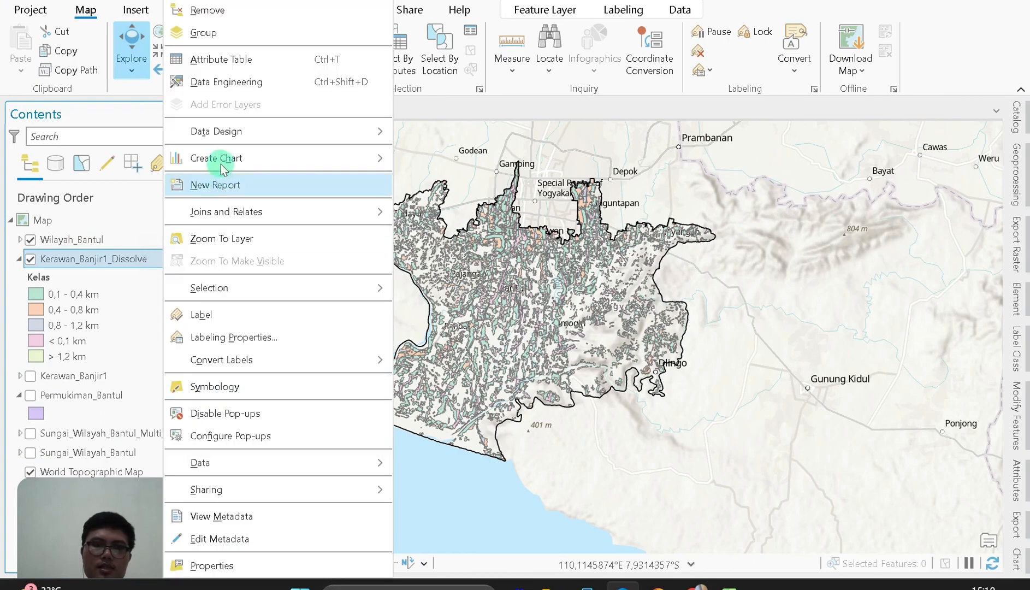
left_click(251, 61)
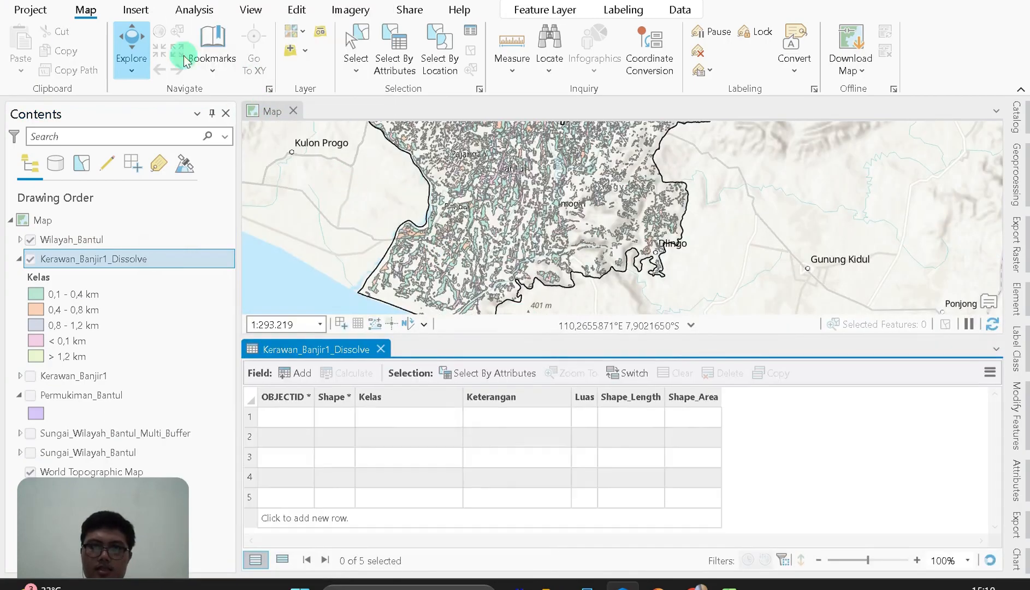
double_click(84, 10)
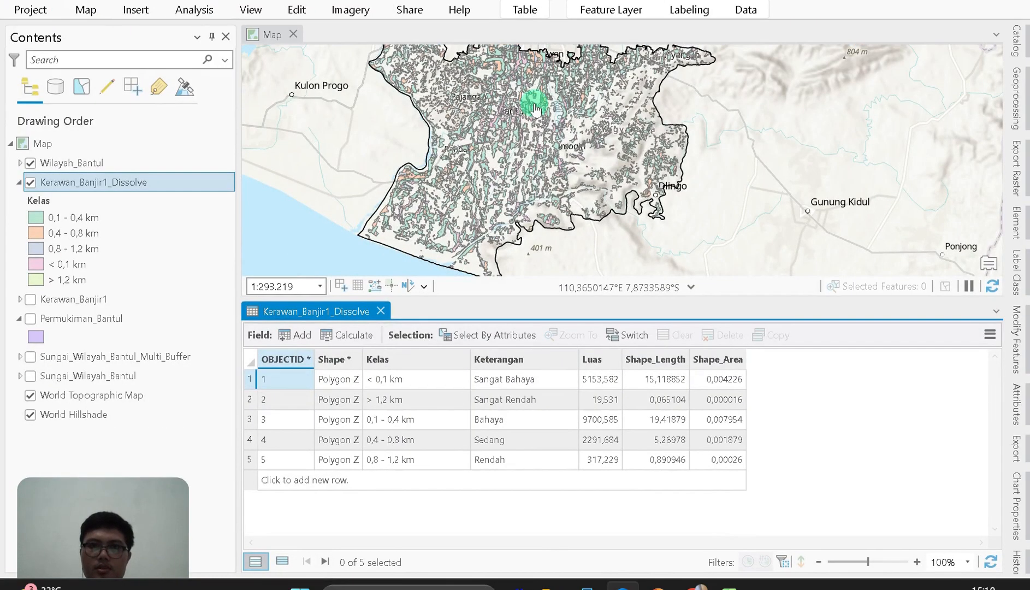
scroll(540, 94, "down", 2)
mouse_move(517, 158)
left_mouse_down()
mouse_move(515, 175)
mouse_move(530, 162)
left_mouse_up()
left_click_drag(468, 298, 448, 413)
left_click_drag(521, 434, 515, 353)
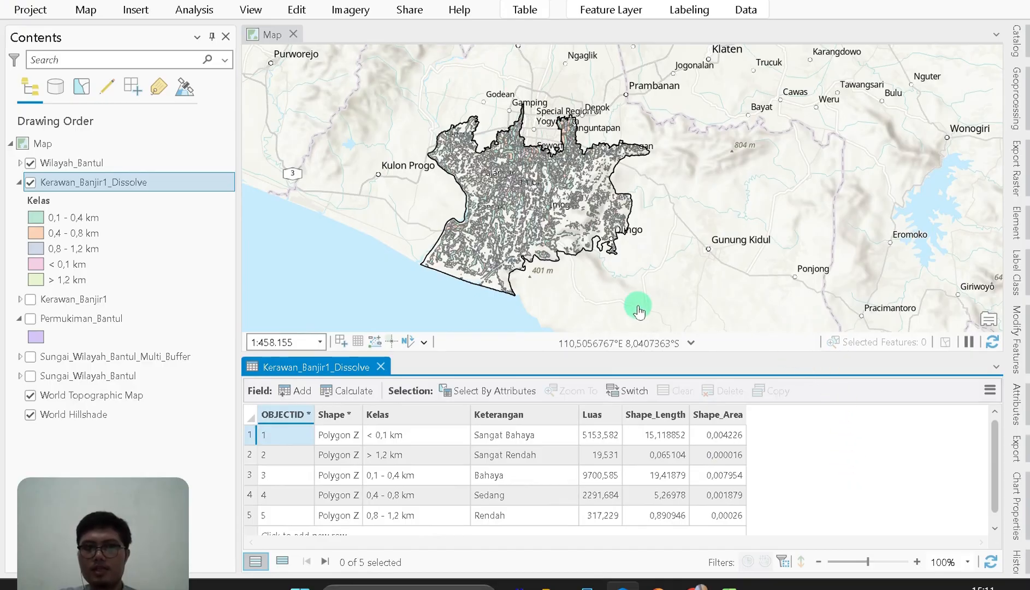
Switch to the Excel workbook and change the column chart's title to "Luas Kerawanan Banjir"
left_click(729, 585)
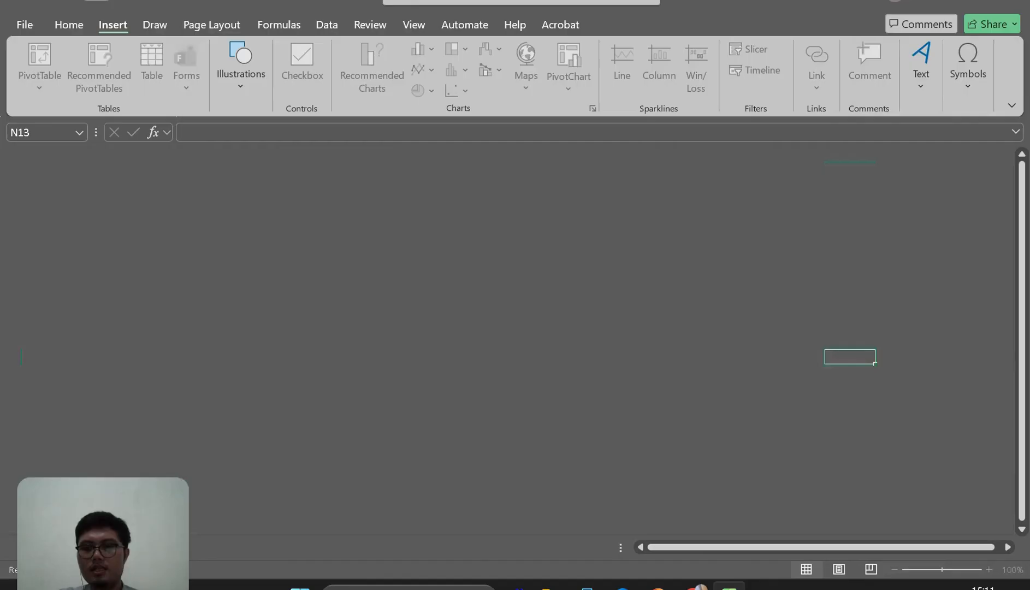
left_click(571, 319)
left_click(546, 250)
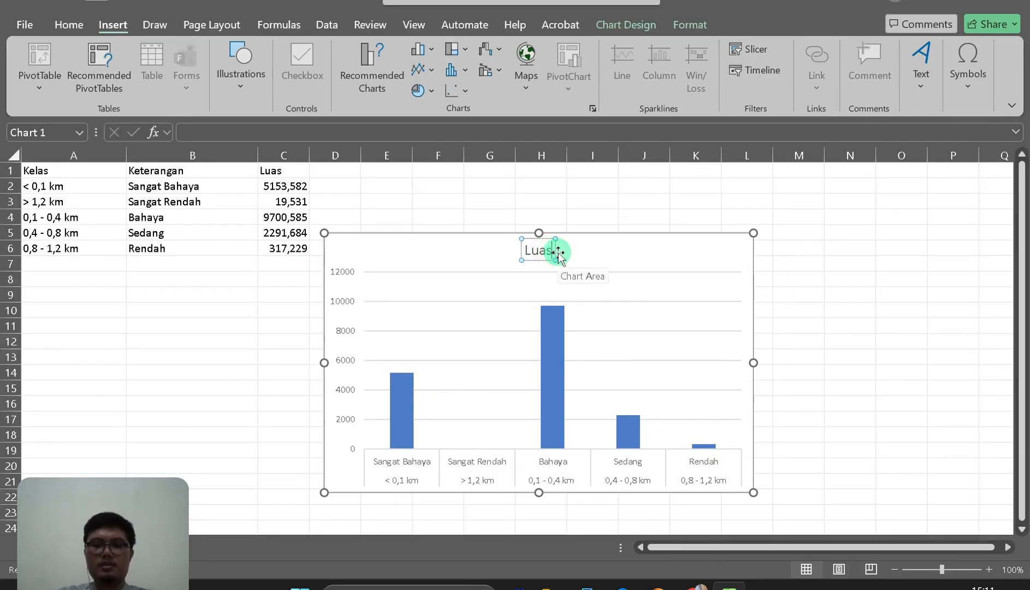
type("Keew")
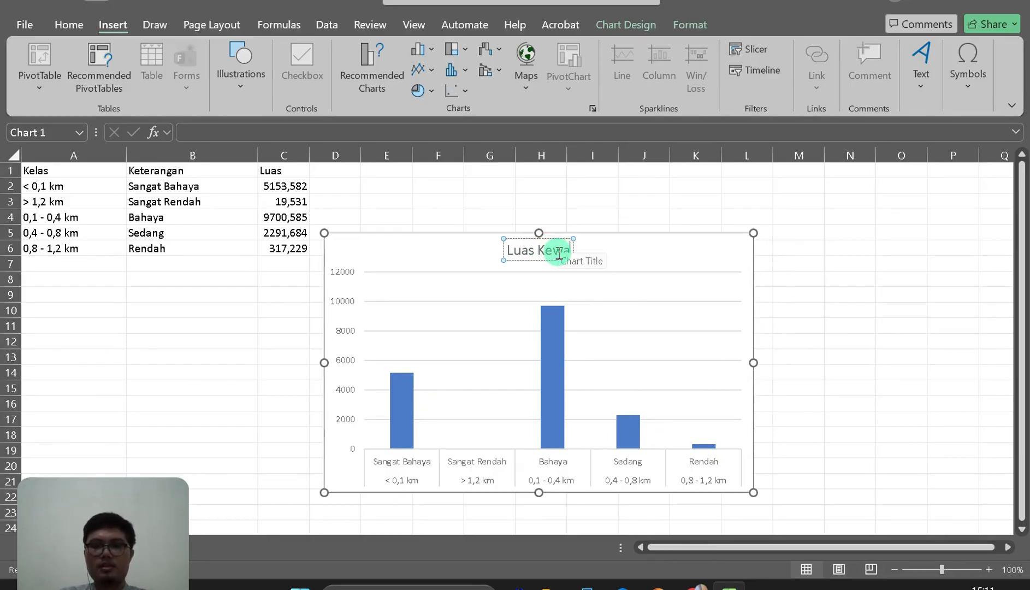
key("BackSpace")
key("BackSpace")
type("eaw")
key("BackSpace")
key("BackSpace")
key("BackSpace")
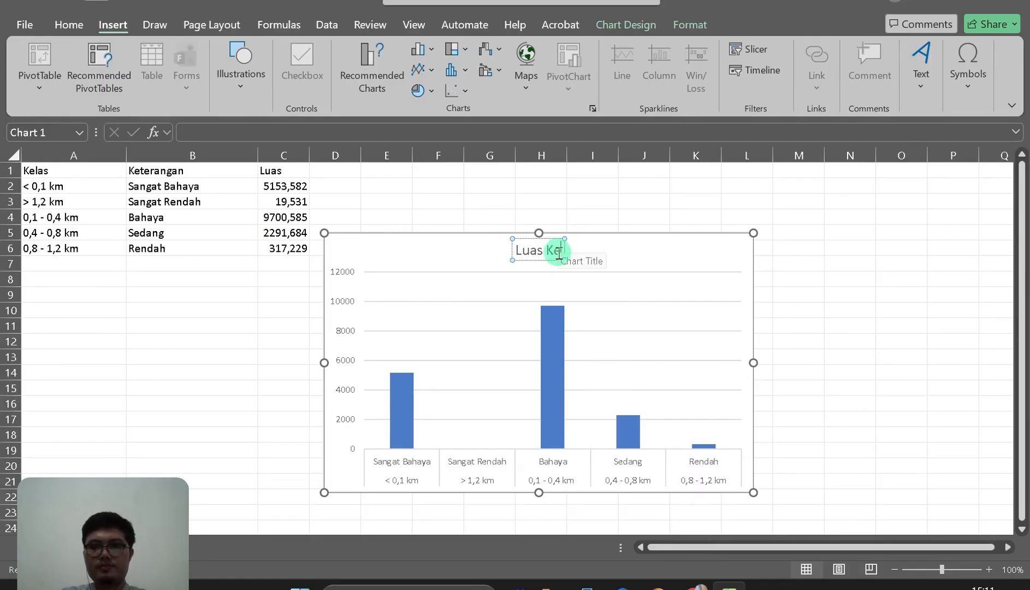
type("rawanan")
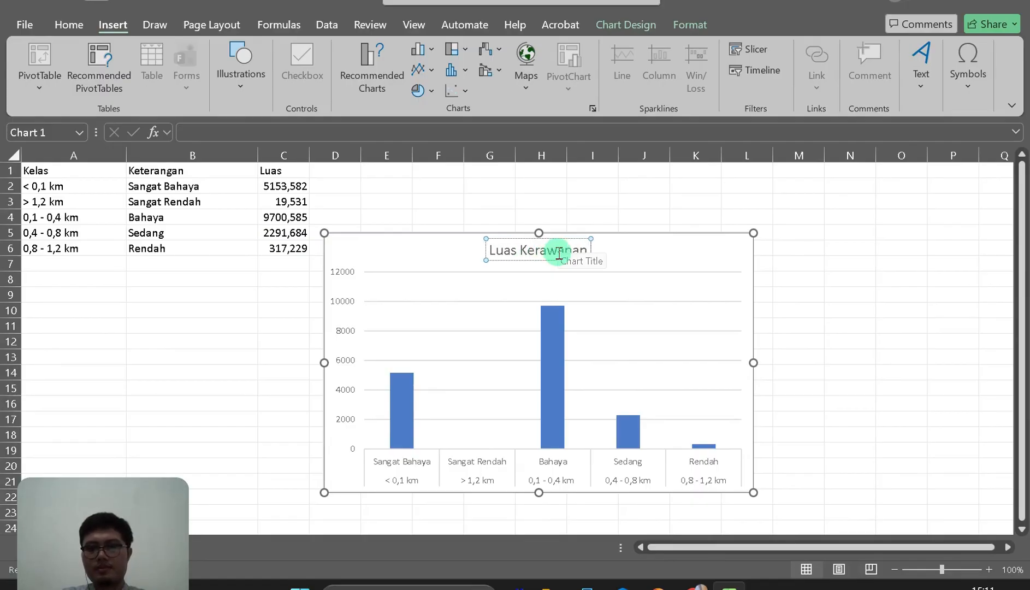
type(" Banjir")
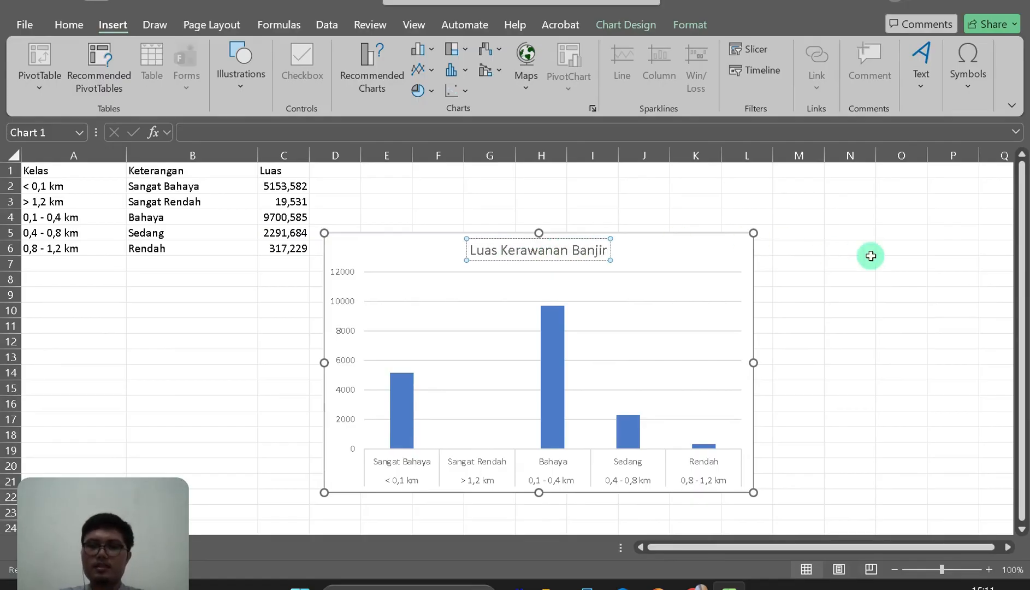
left_click(870, 256)
left_click(684, 272)
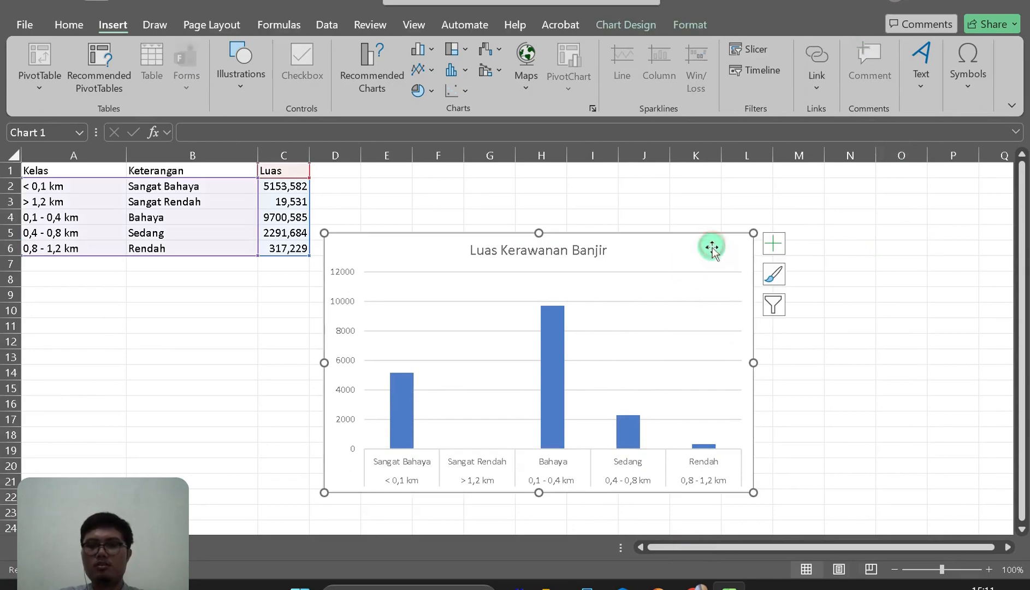
right_click(711, 248)
left_click(760, 121)
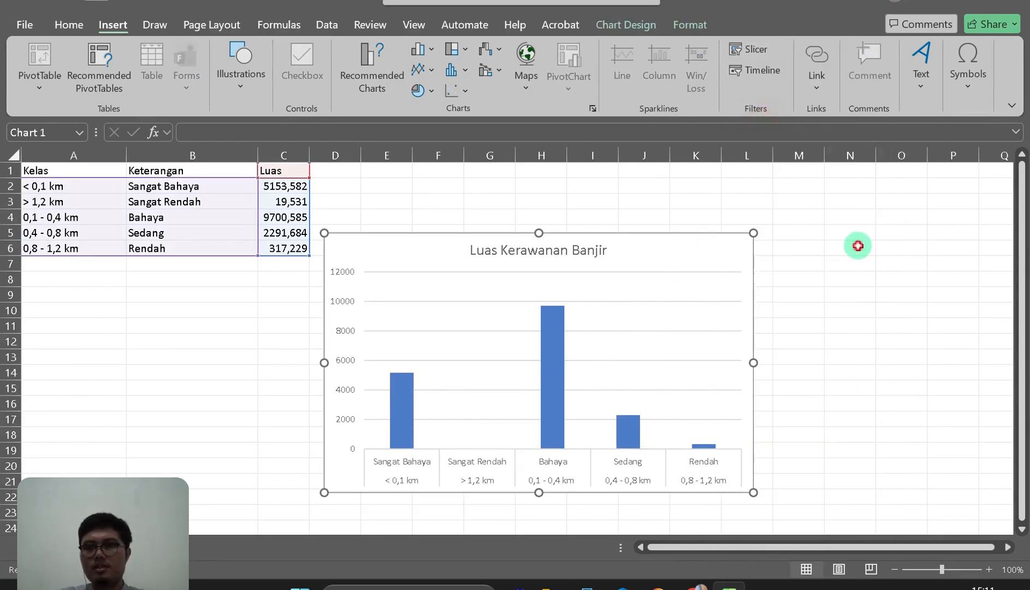
left_click(857, 246)
left_click(273, 326)
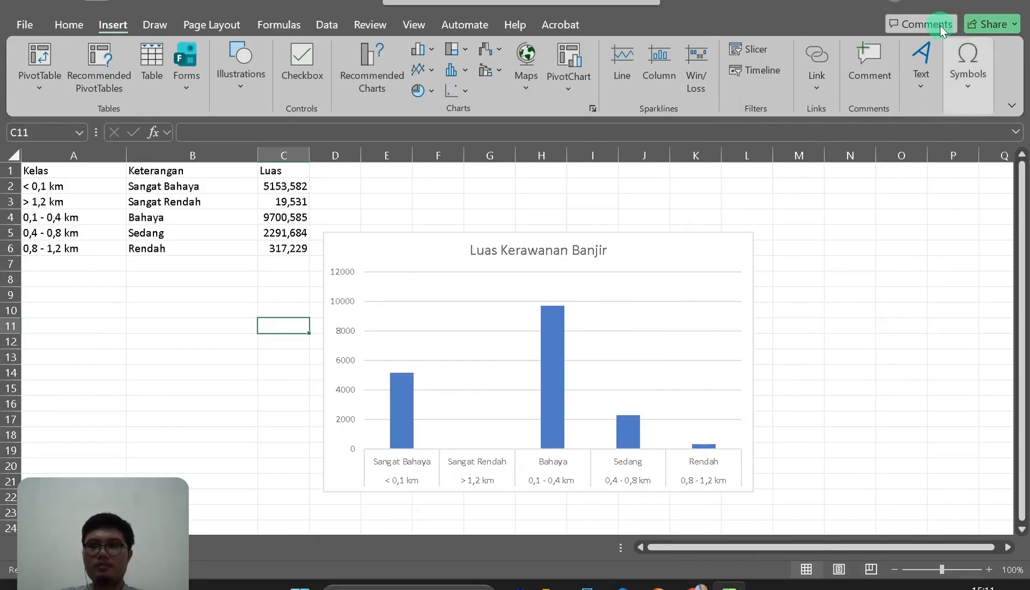
Return to ArcGIS Pro and save the project
left_click(933, 3)
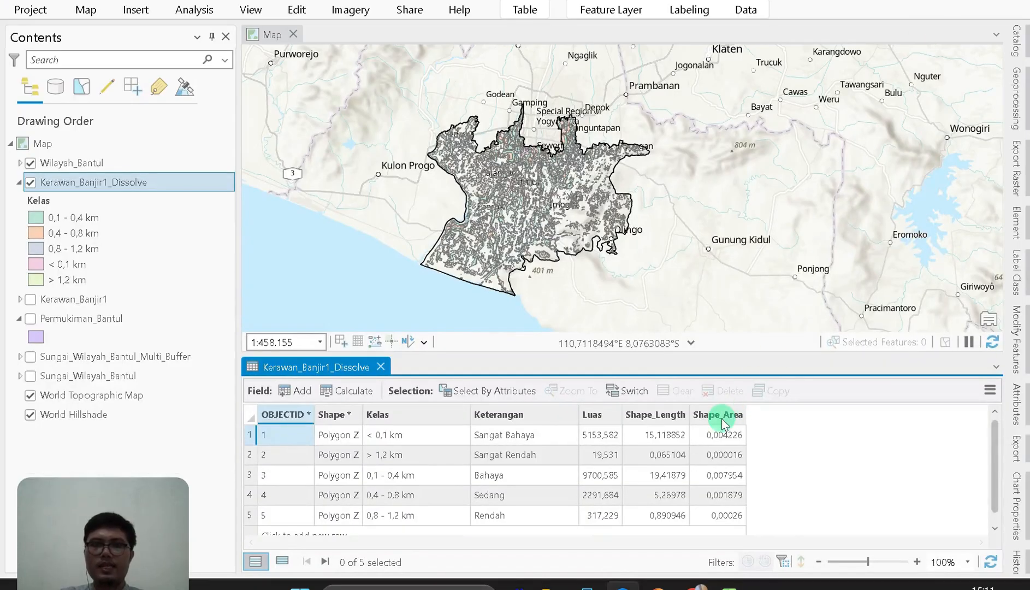
left_click(58, 0)
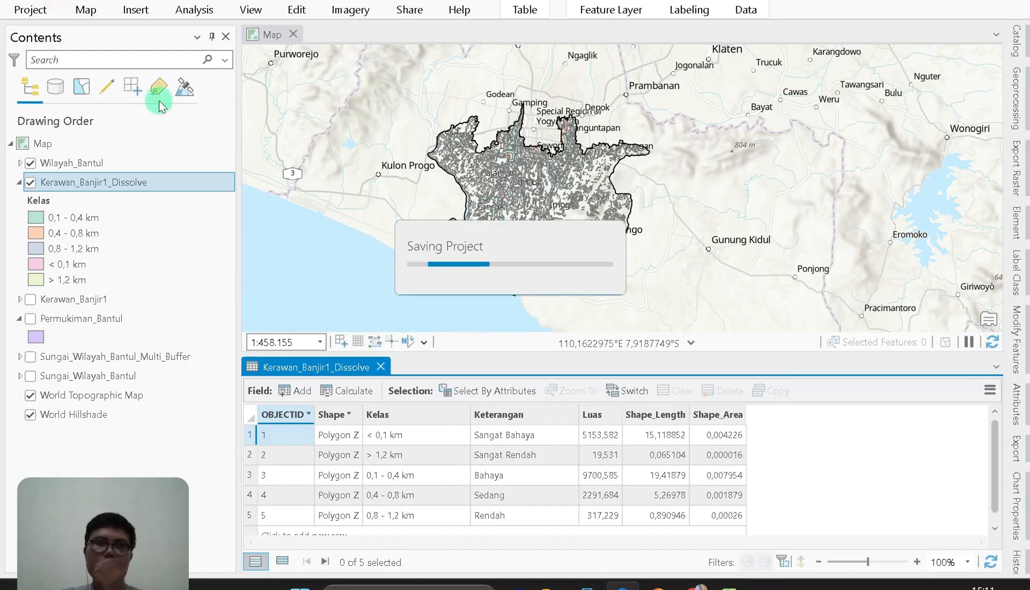